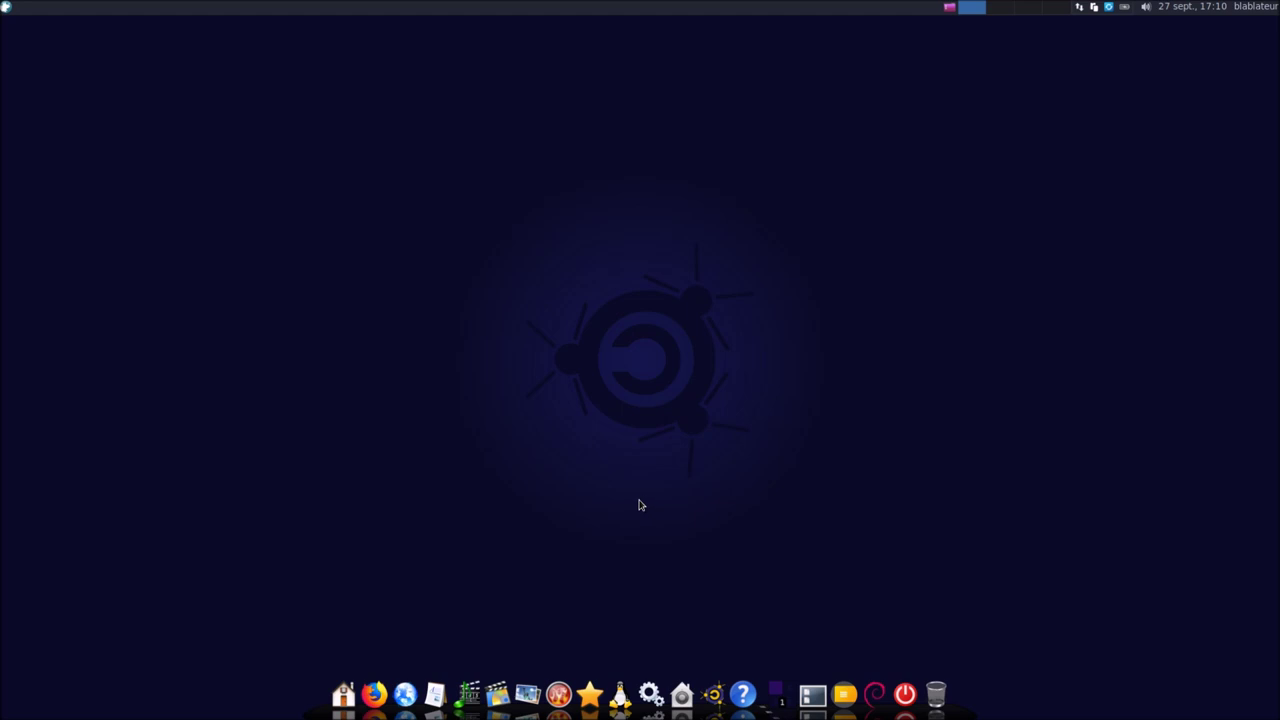
Unlock the Emmabuntüs dock with the Protection Dock Emmabuntüs utility, authorising the change with the account password
right_click(355, 690)
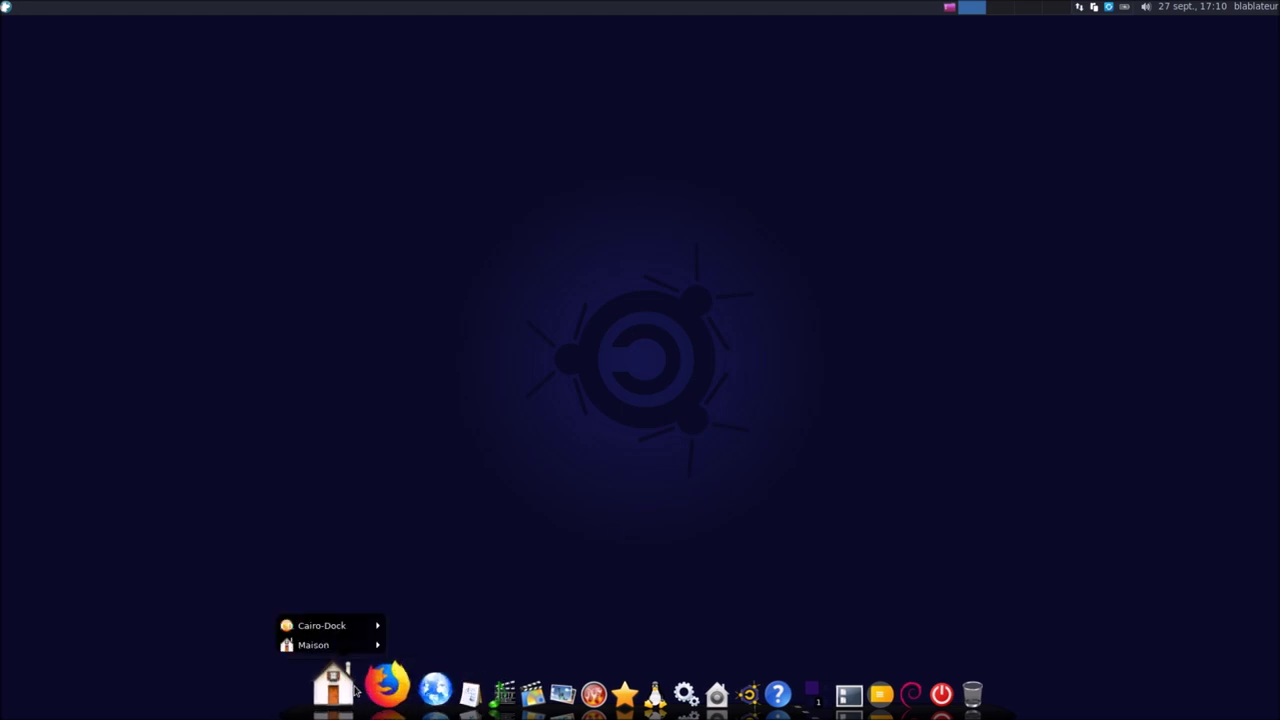
mouse_move(328, 628)
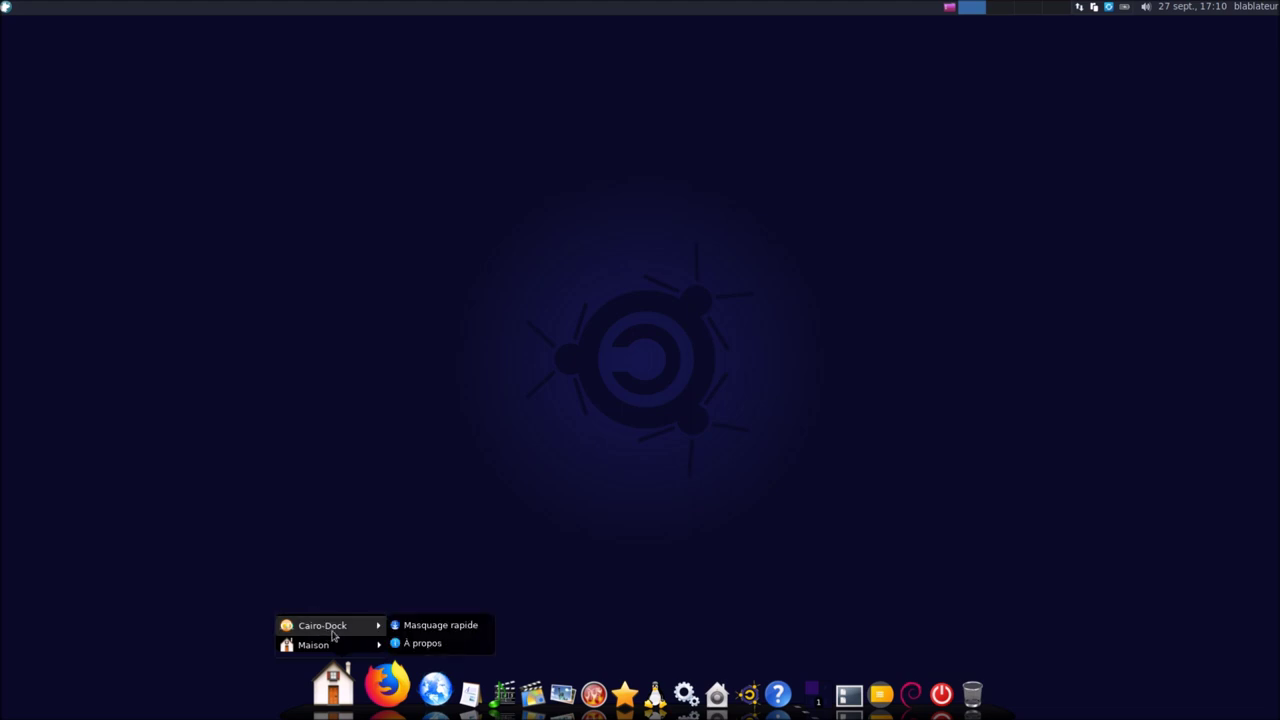
click(6, 7)
click(6, 7)
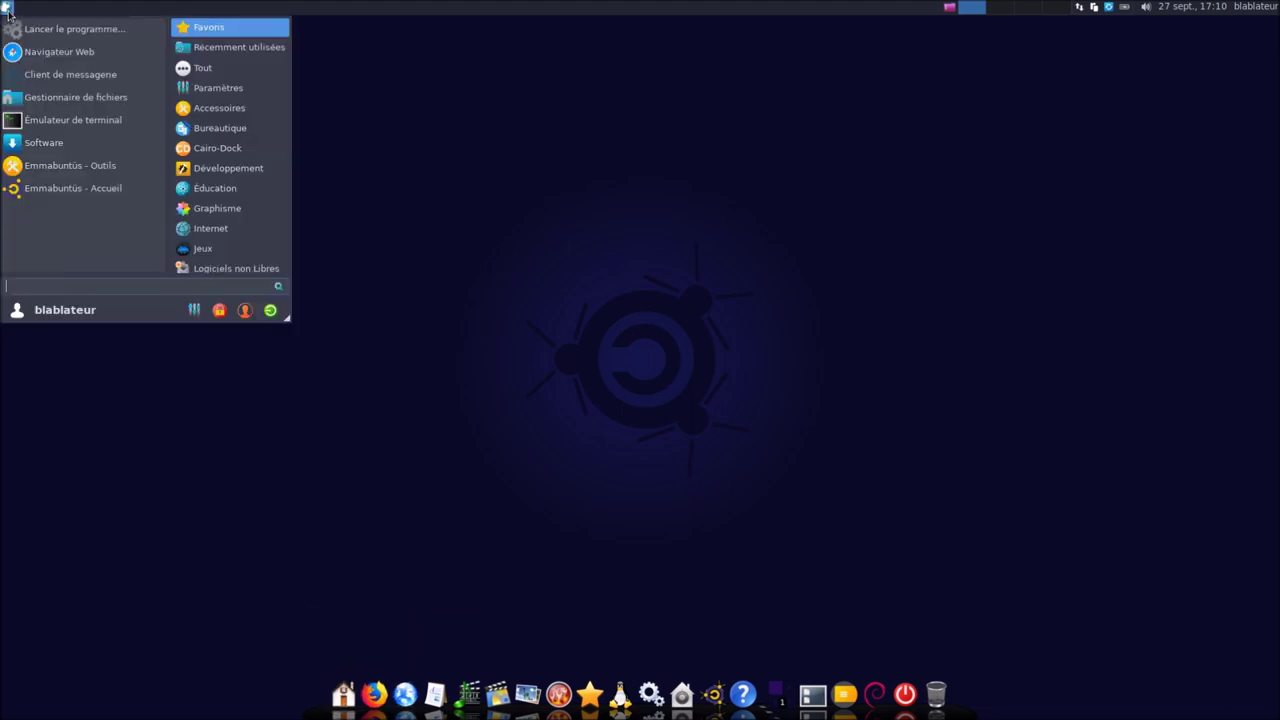
click(224, 149)
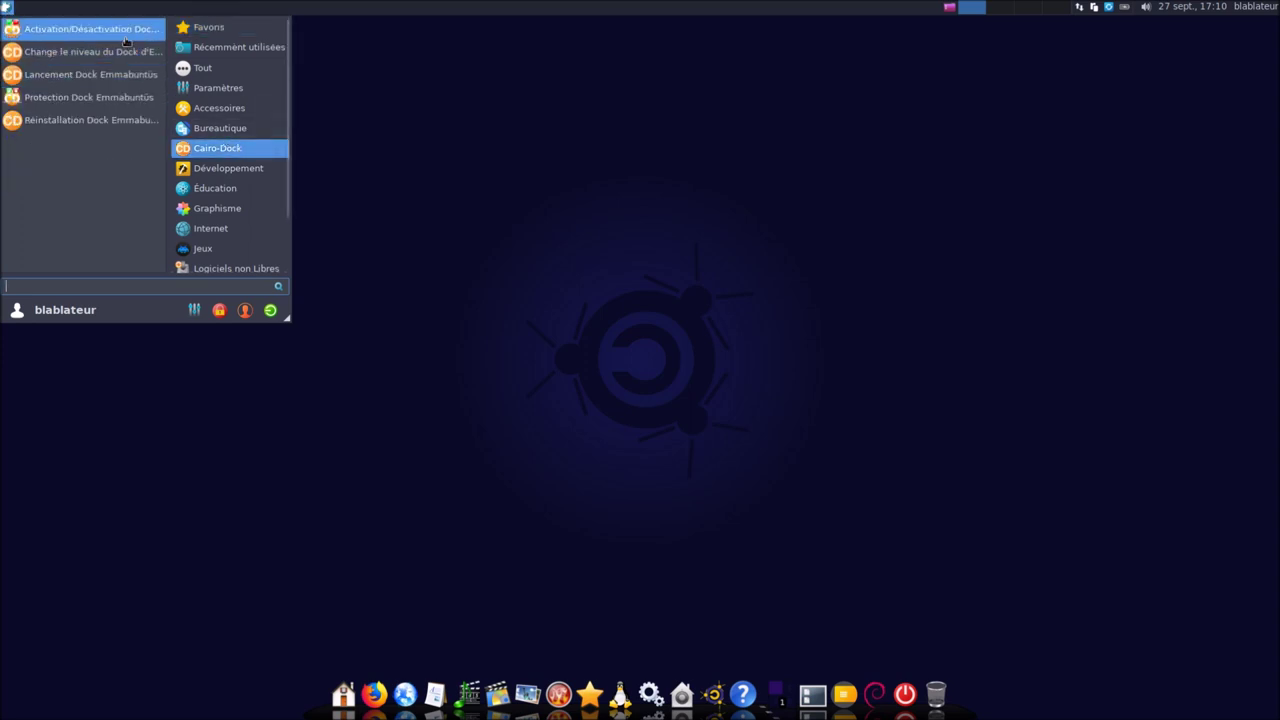
click(127, 99)
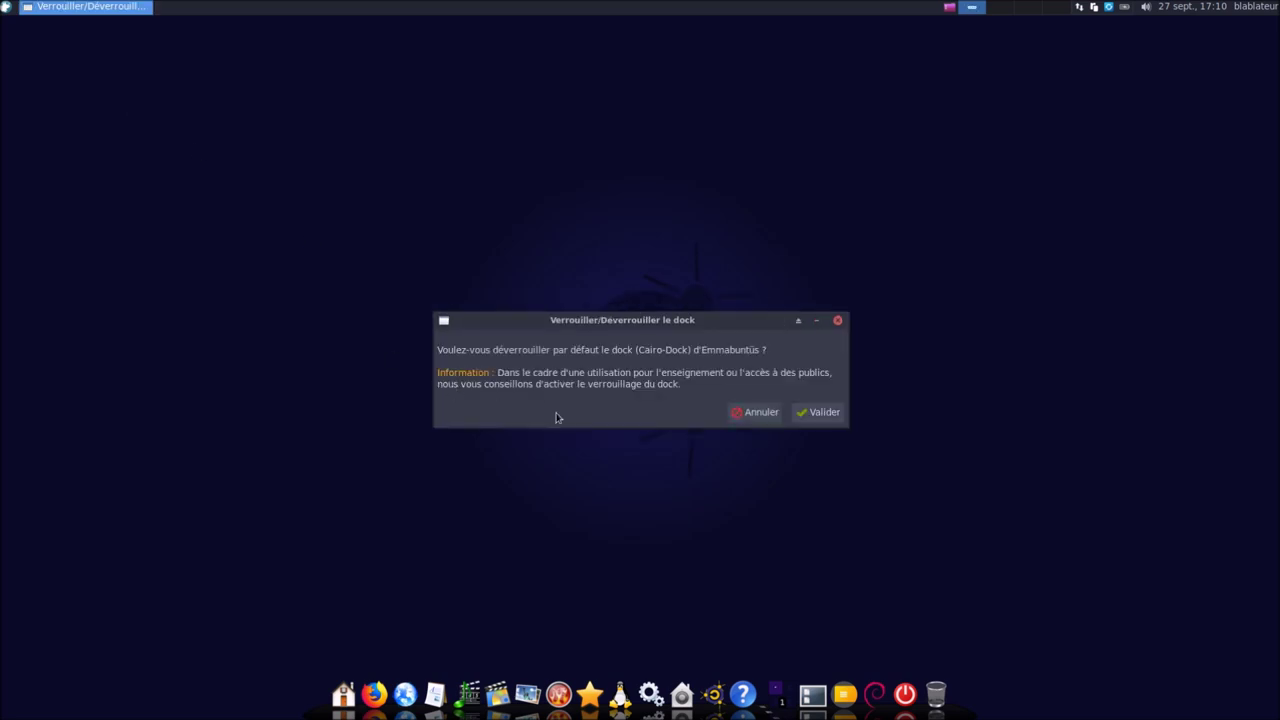
click(800, 423)
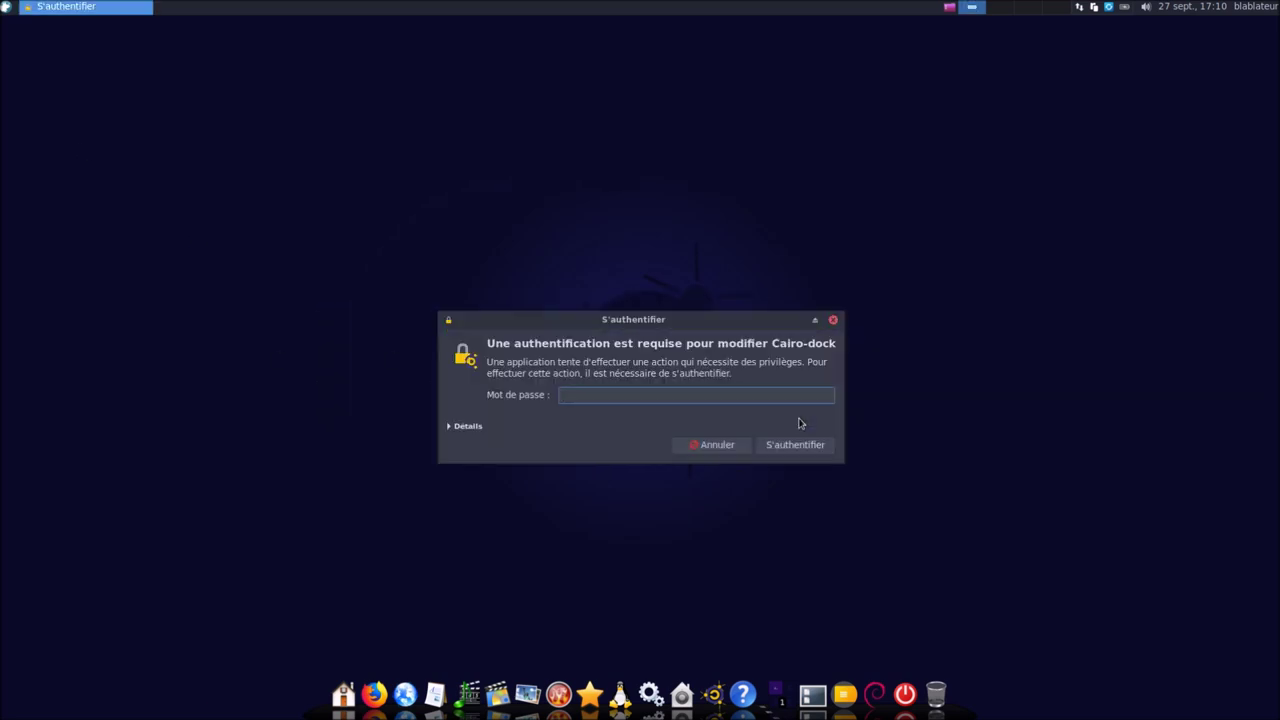
text(●●●●●●)
key(Return)
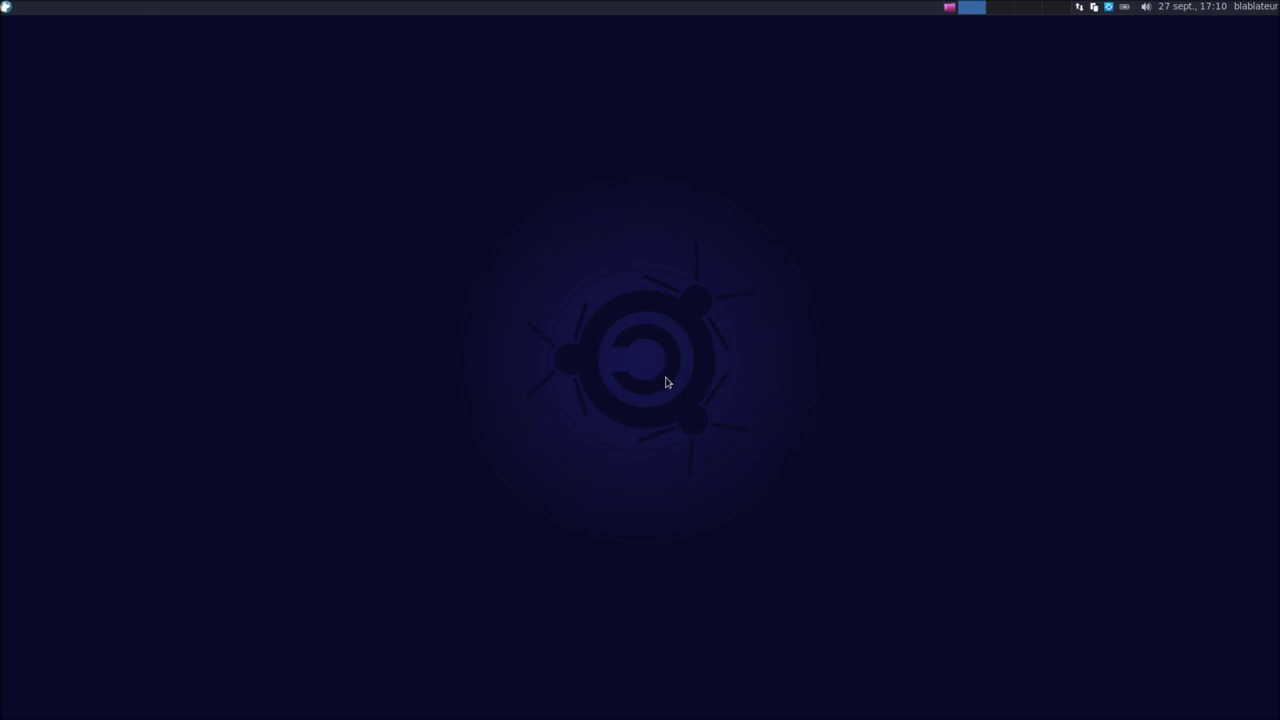
Open the Cairo-Dock configuration window and move it to the middle of the desktop
right_click(368, 688)
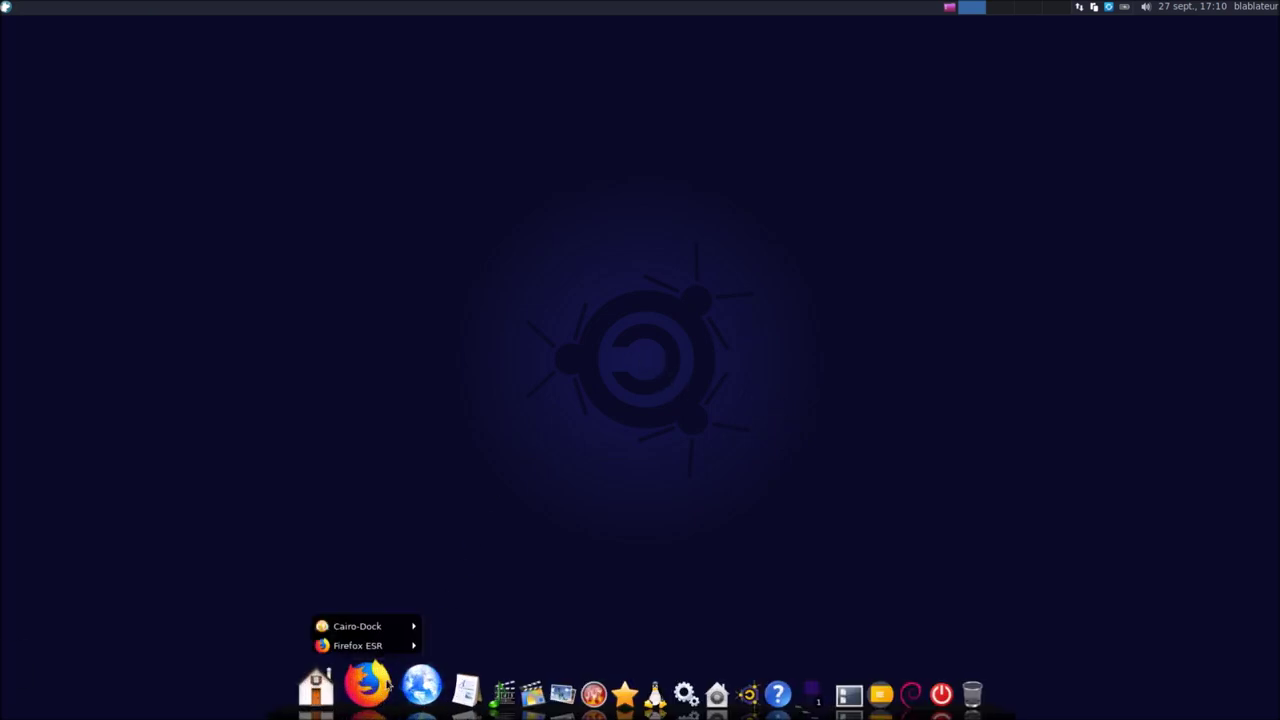
mouse_move(387, 630)
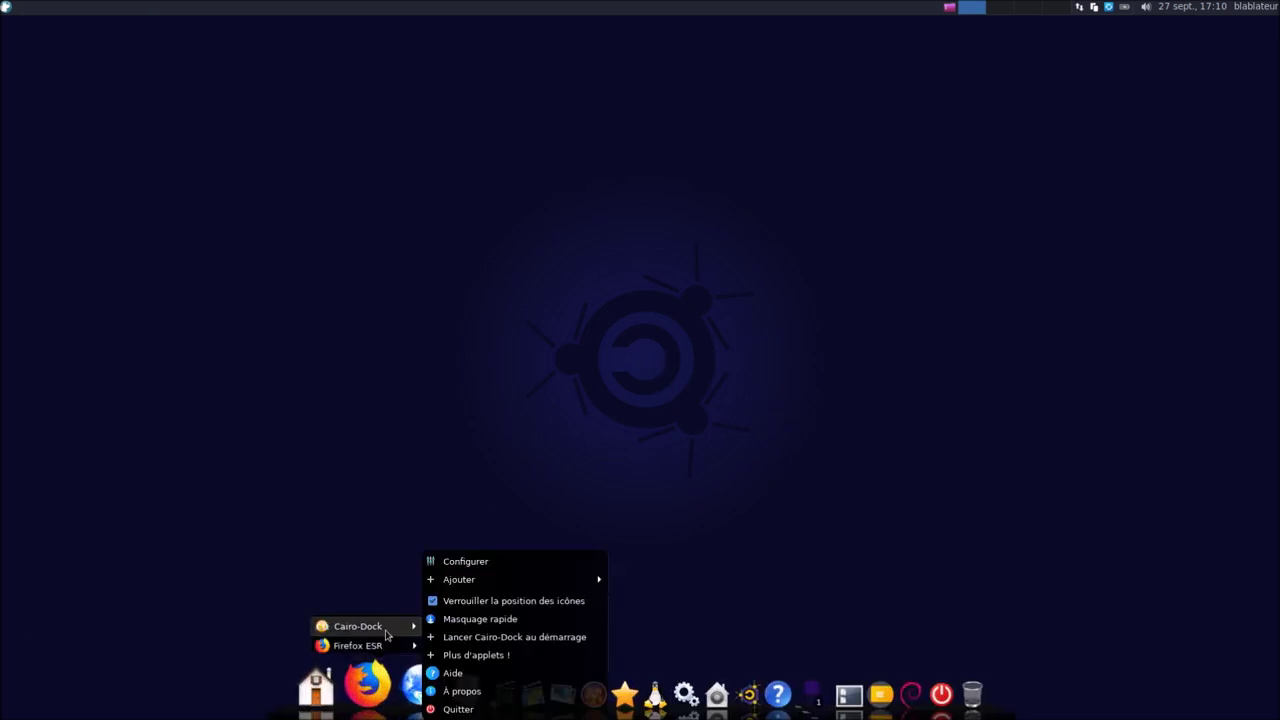
click(486, 563)
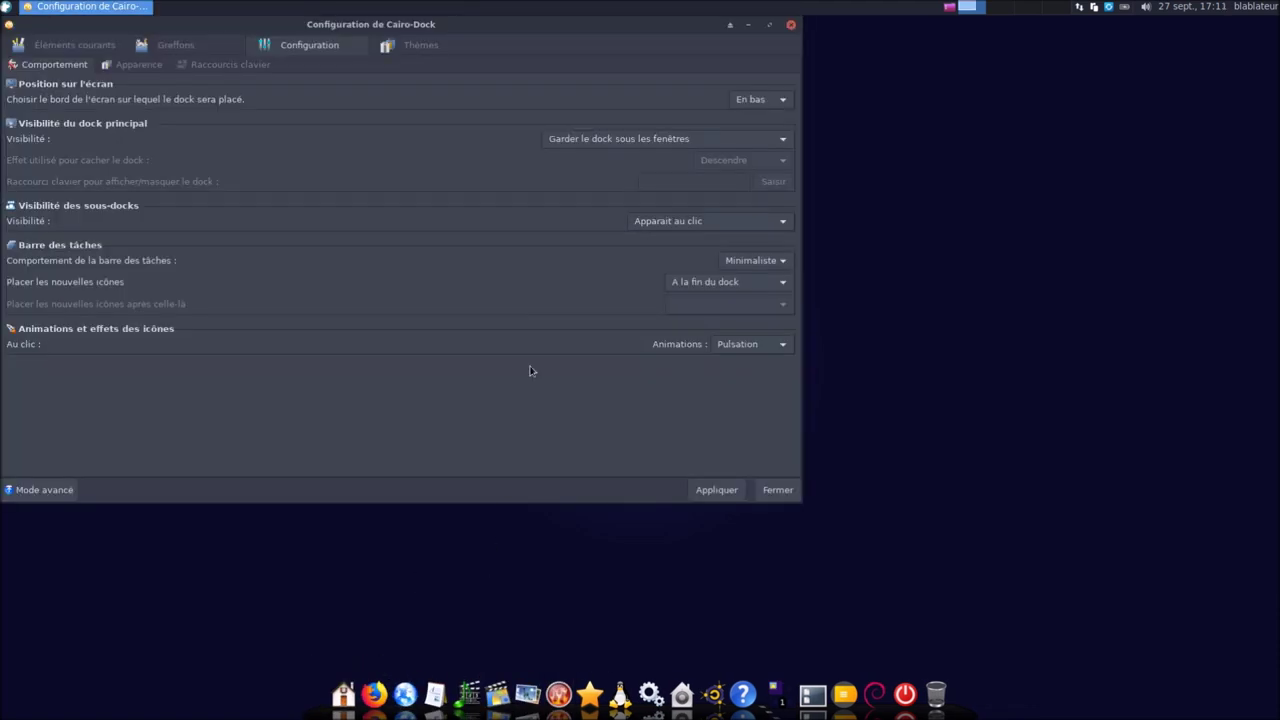
drag(628, 37, 868, 97)
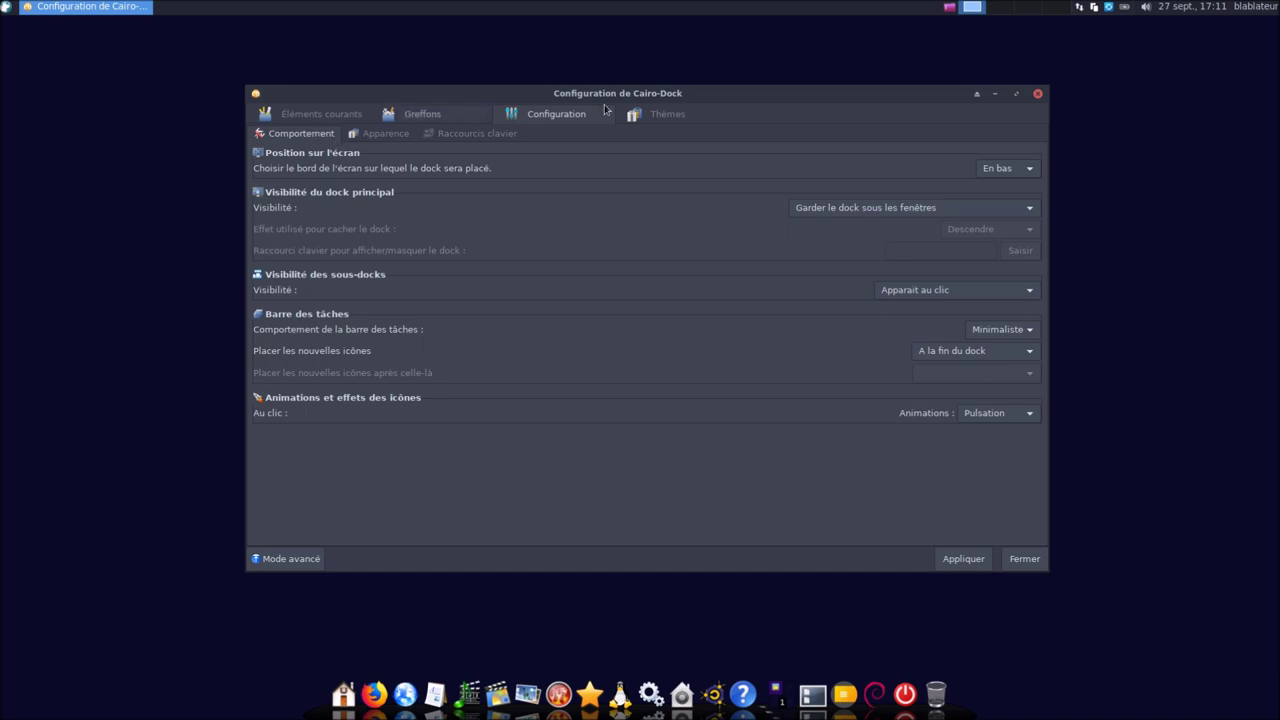
Set the dock's position on screen to En haut and apply the change
click(1007, 173)
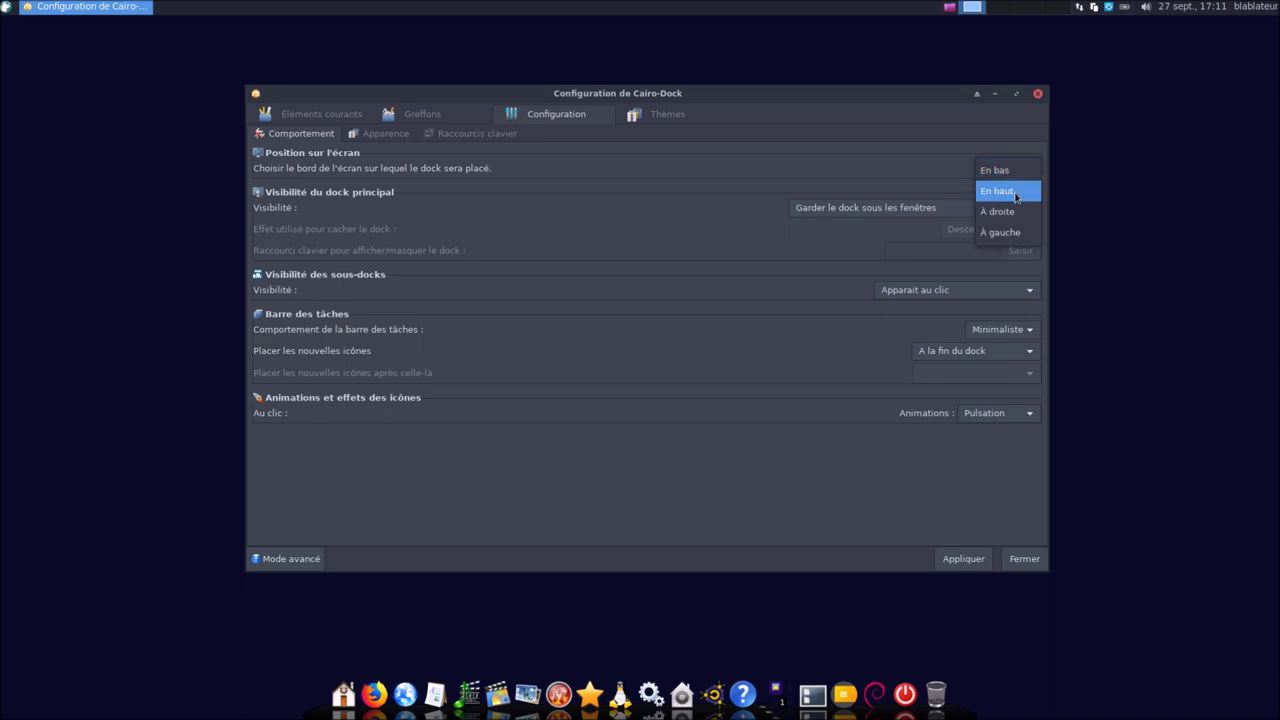
click(1001, 191)
click(962, 562)
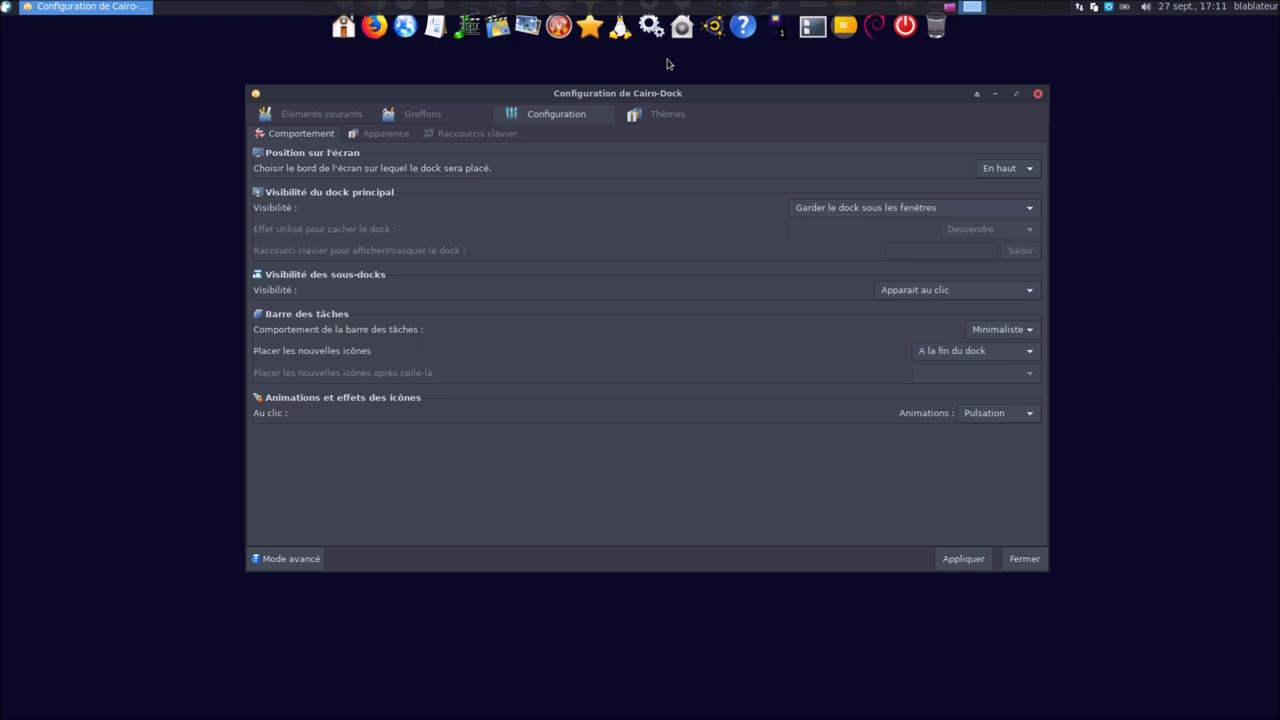
Unlock Tableau de bord 0, move it to the bottom edge of the screen and lock it again
right_click(261, 8)
mouse_move(316, 119)
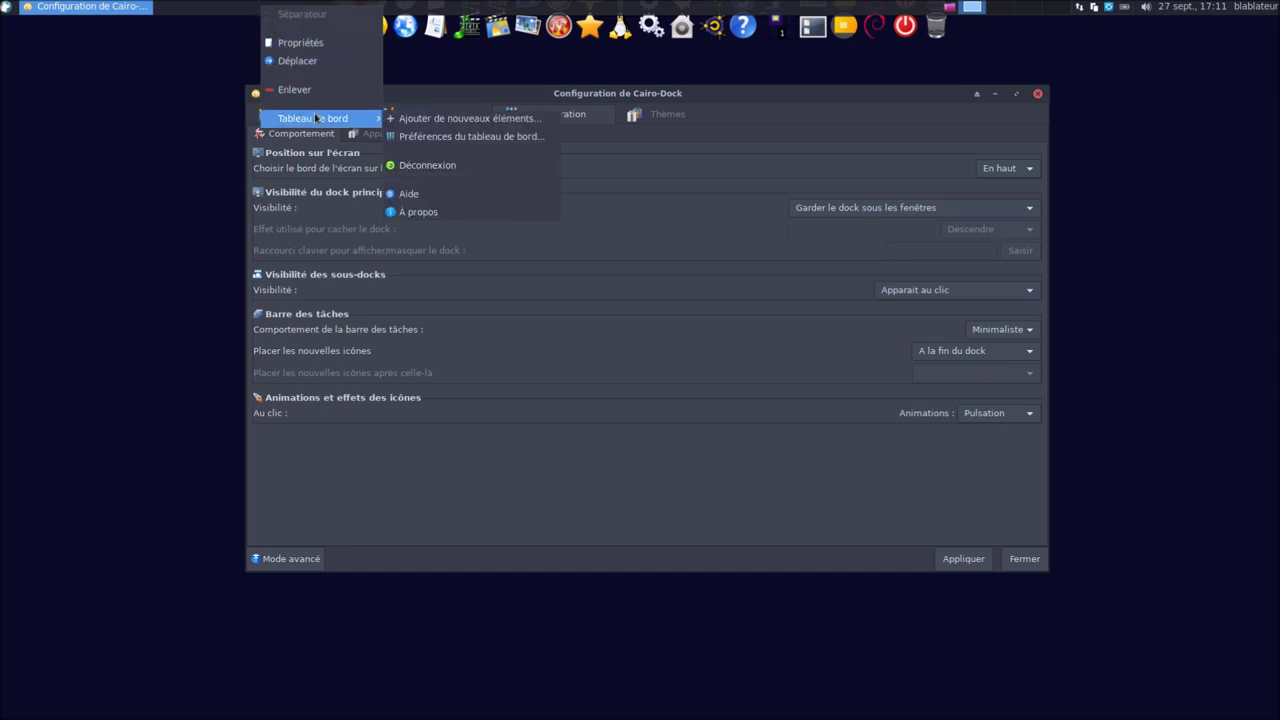
click(436, 138)
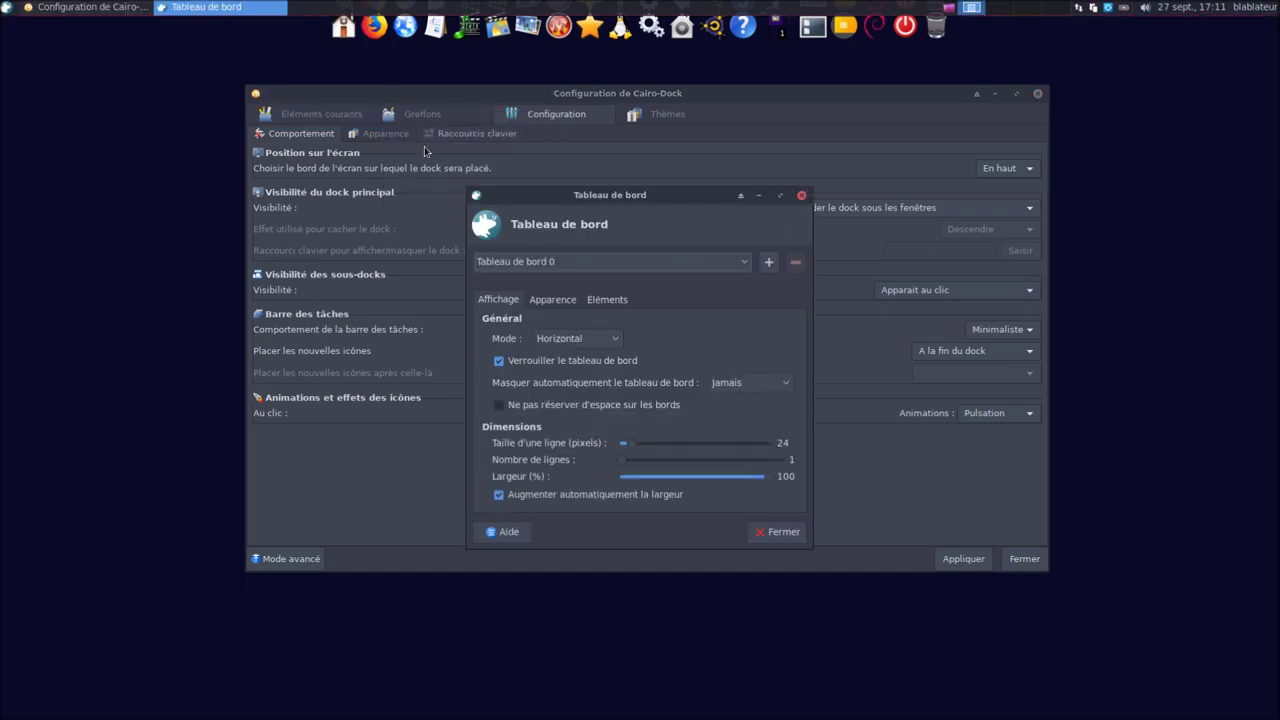
click(500, 362)
drag(6, 10, 6, 712)
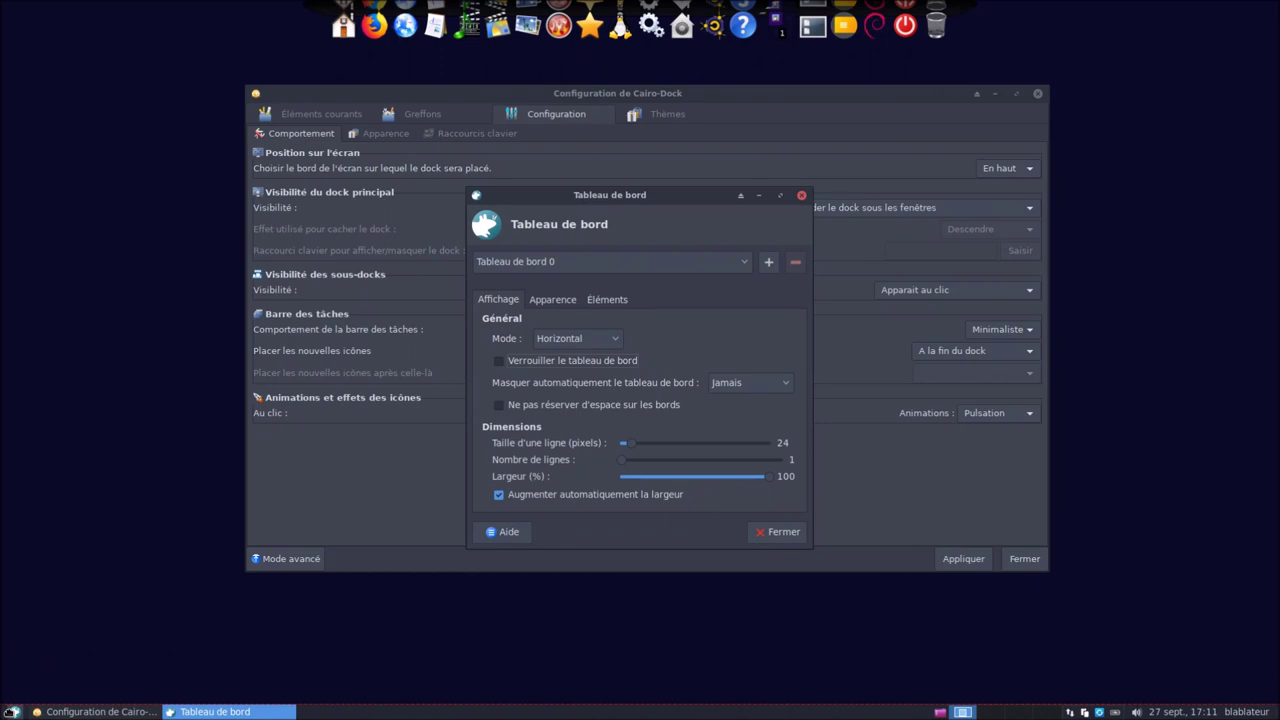
click(500, 363)
click(776, 532)
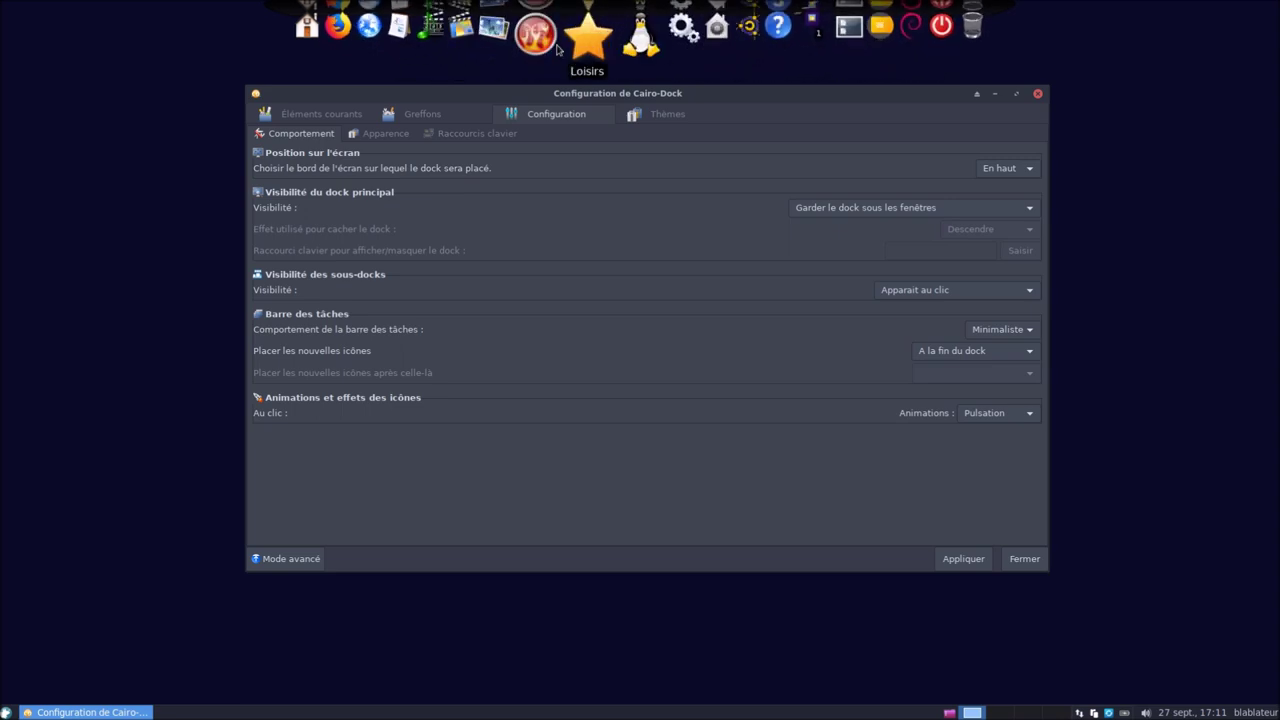
Unlock Tableau de bord 0, move it back to the top edge of the screen and lock it again
right_click(430, 697)
mouse_move(447, 712)
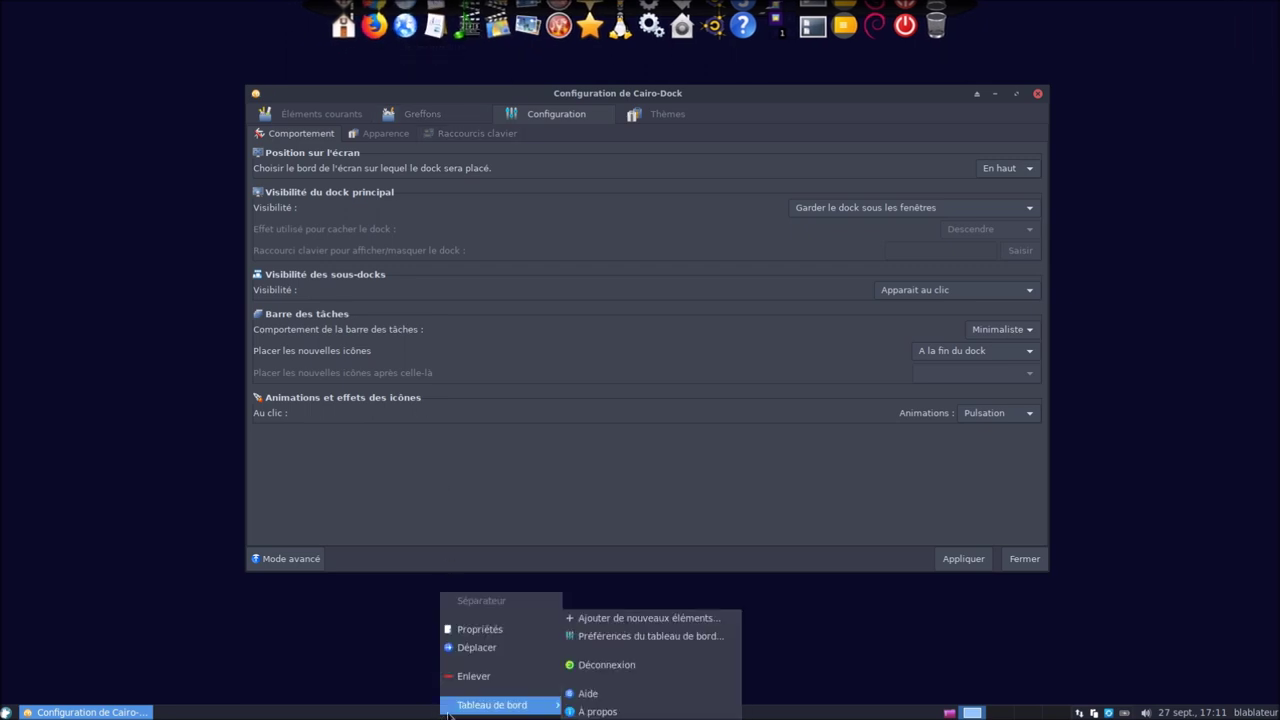
click(624, 636)
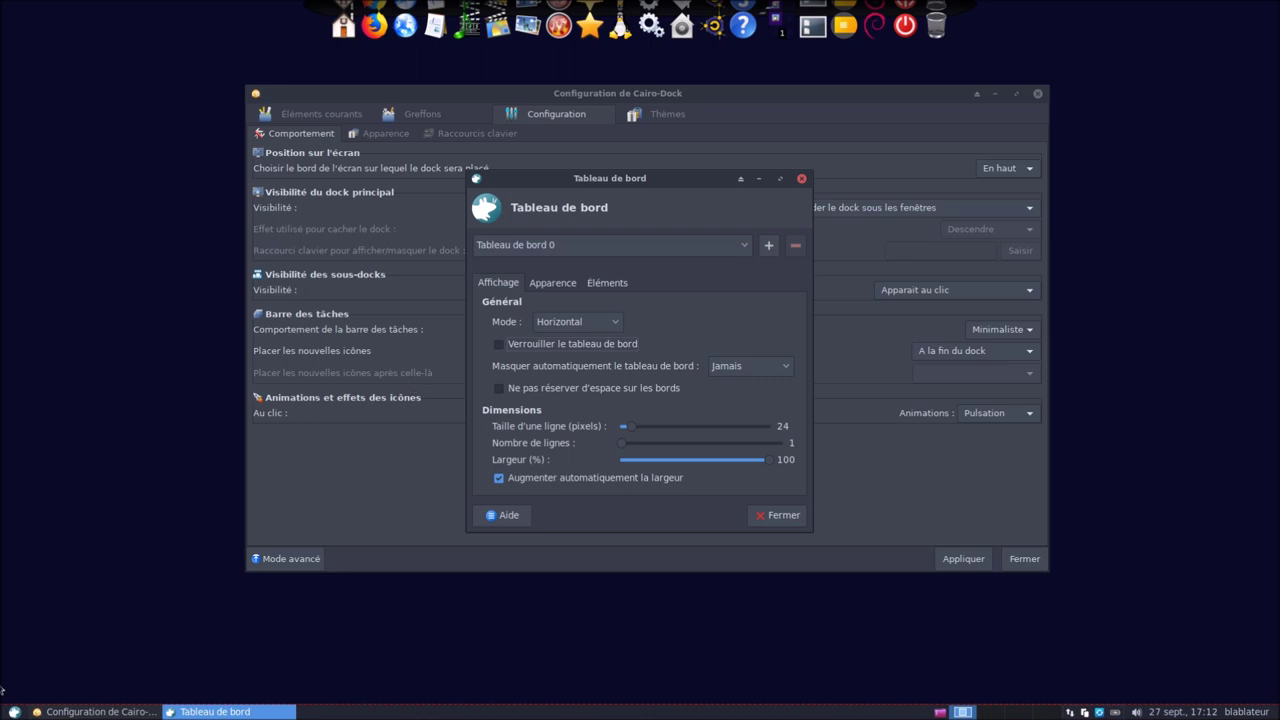
drag(12, 712, 18, 8)
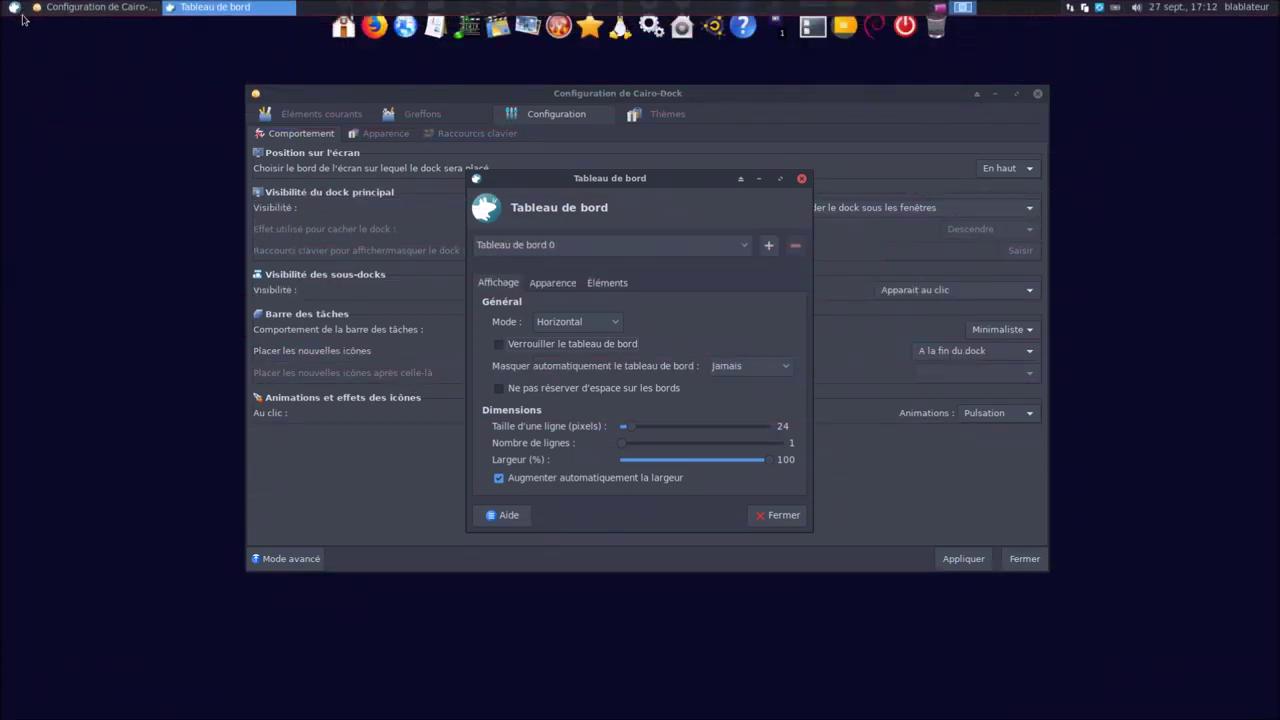
click(534, 346)
click(779, 516)
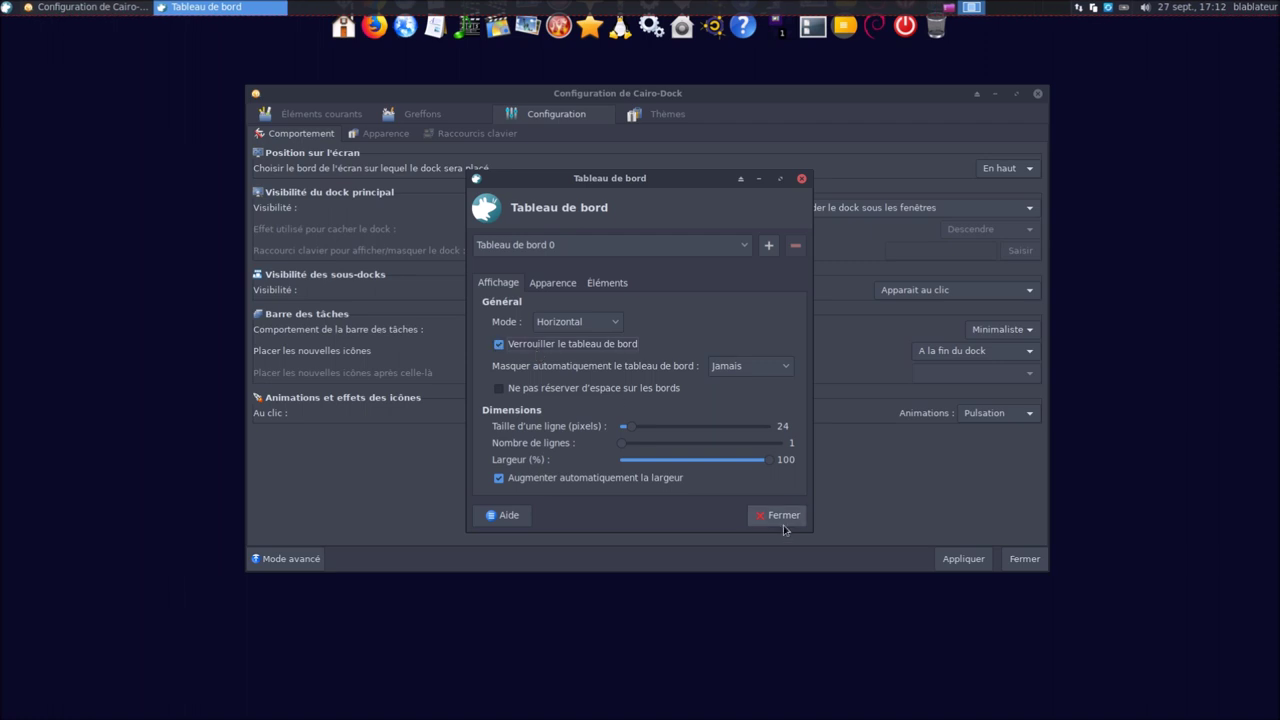
Set the dock's position on screen back to En bas and apply the change
click(1020, 169)
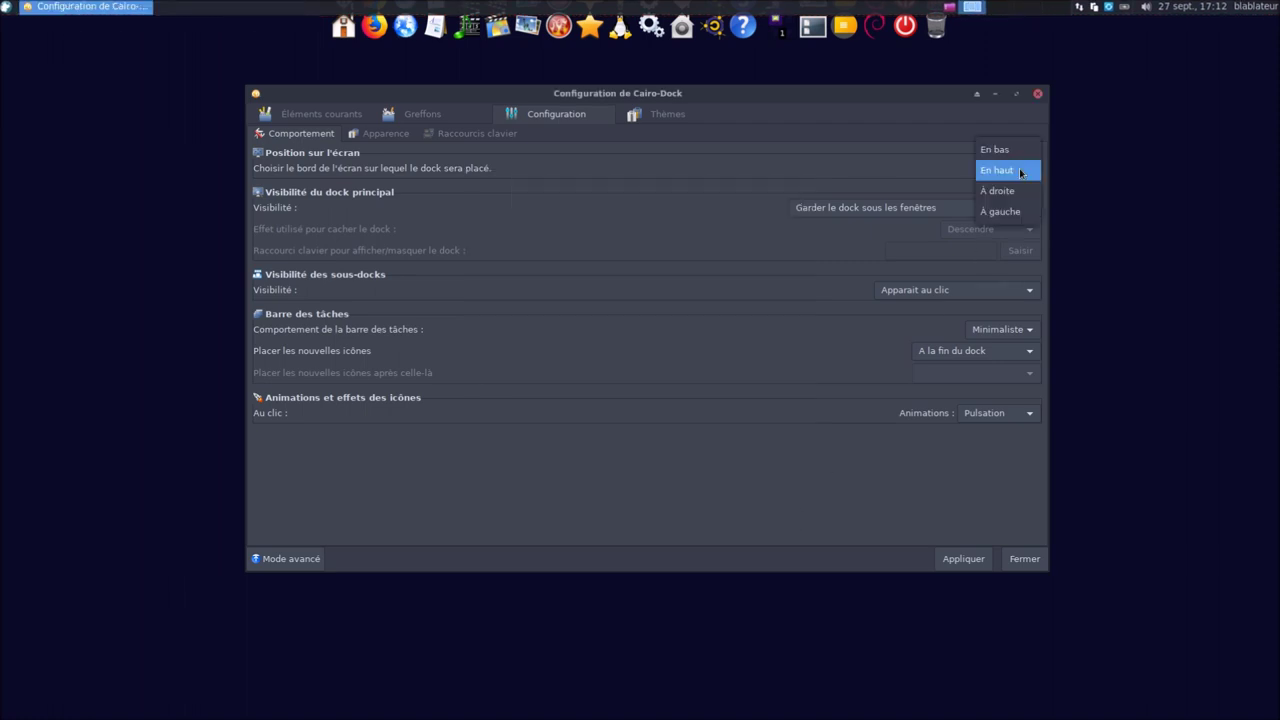
click(997, 149)
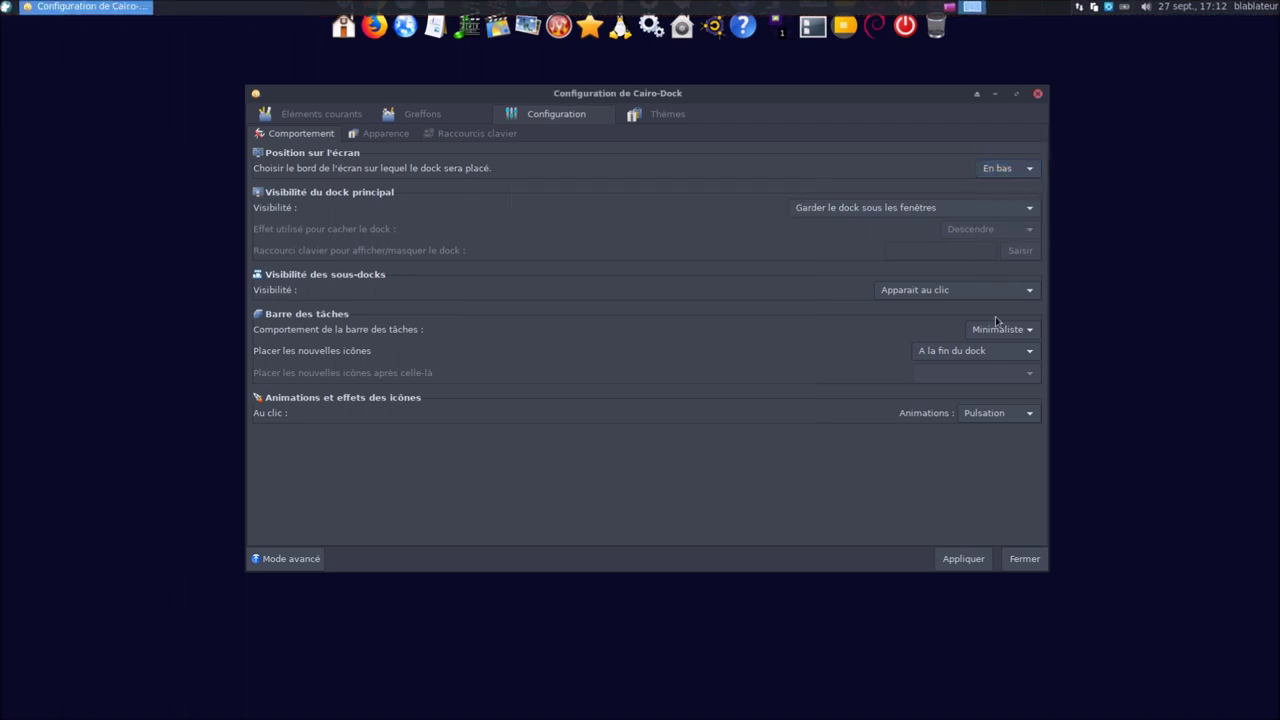
click(953, 560)
Set the dock's position to À droite, apply it, and try the Education and Communication sub-docks
click(1017, 173)
click(1001, 211)
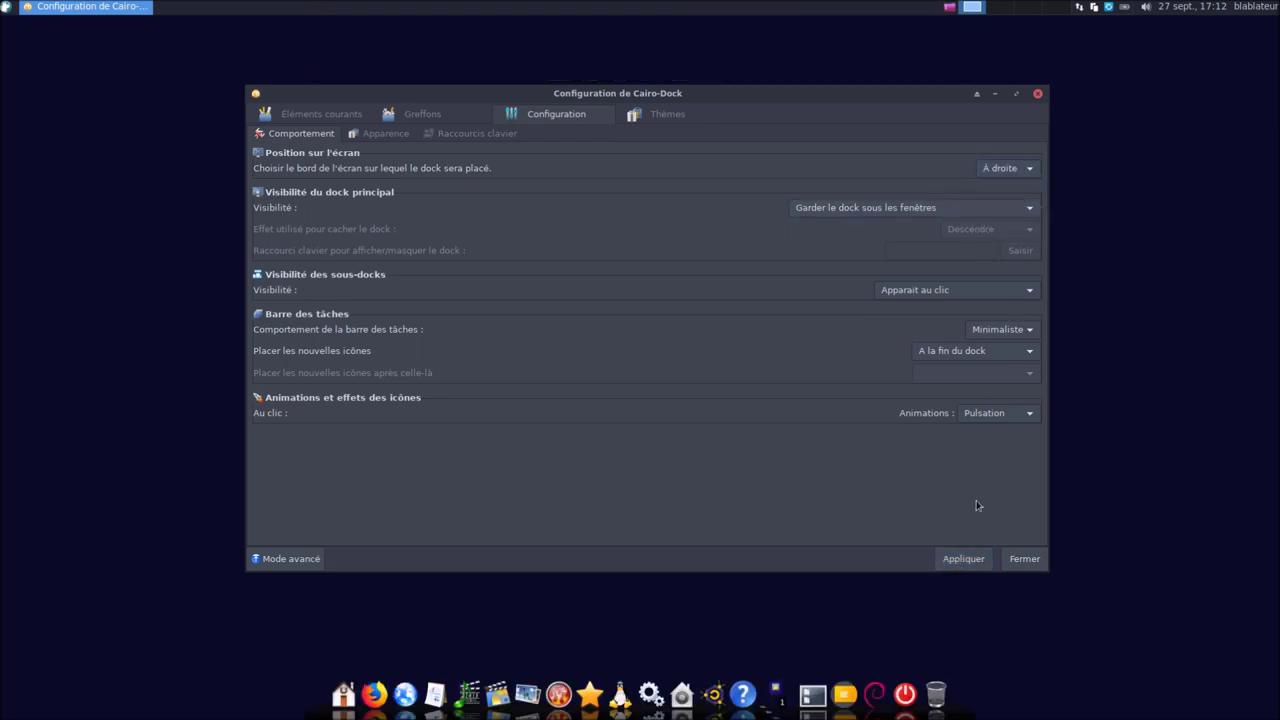
click(963, 558)
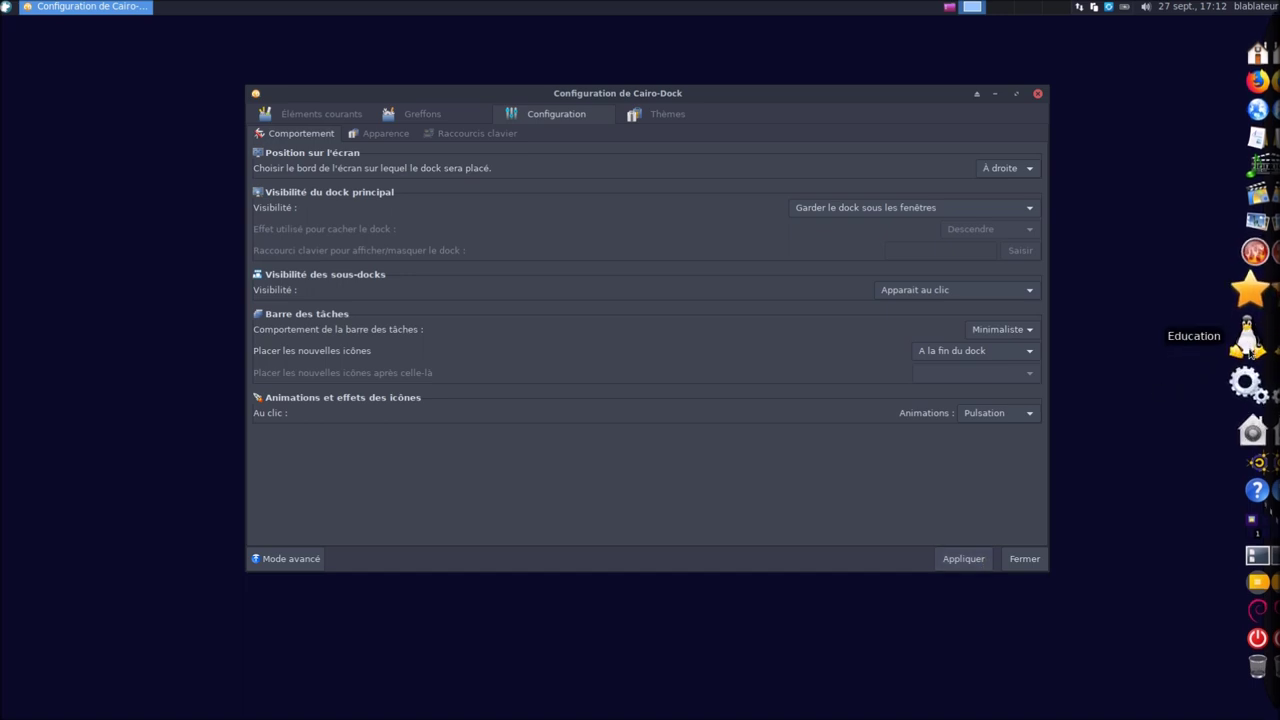
click(1247, 346)
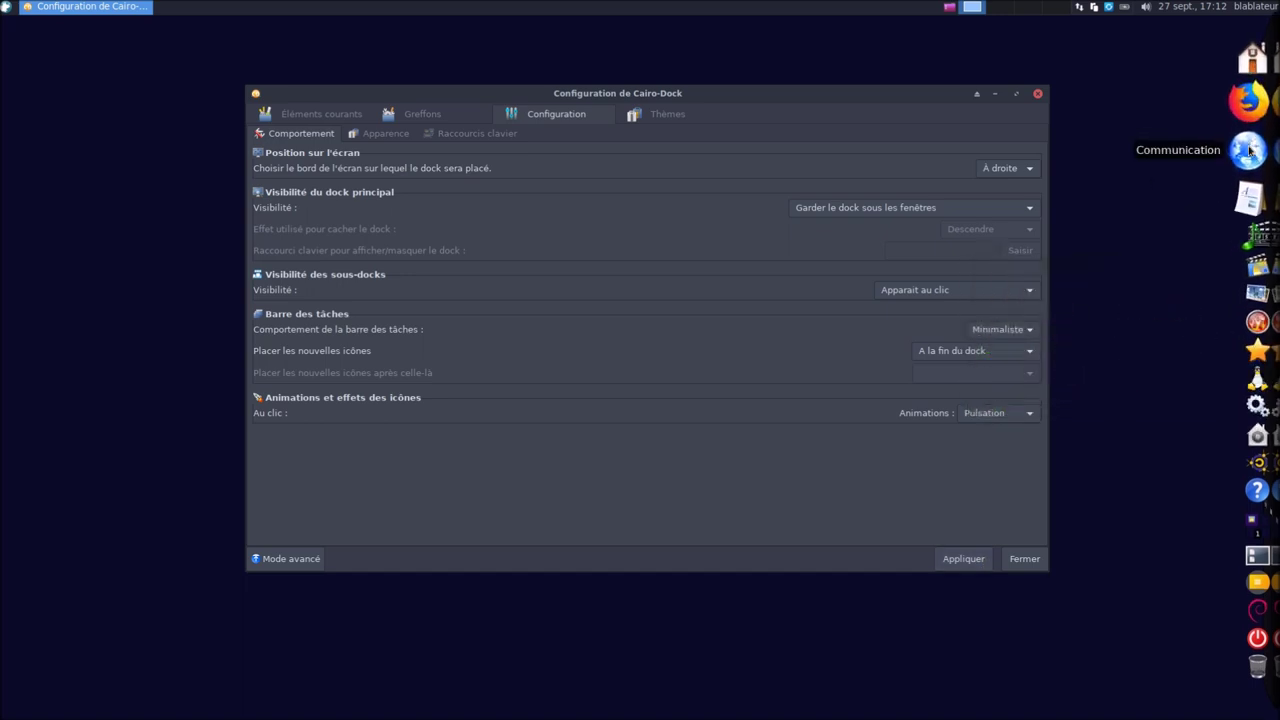
click(1248, 150)
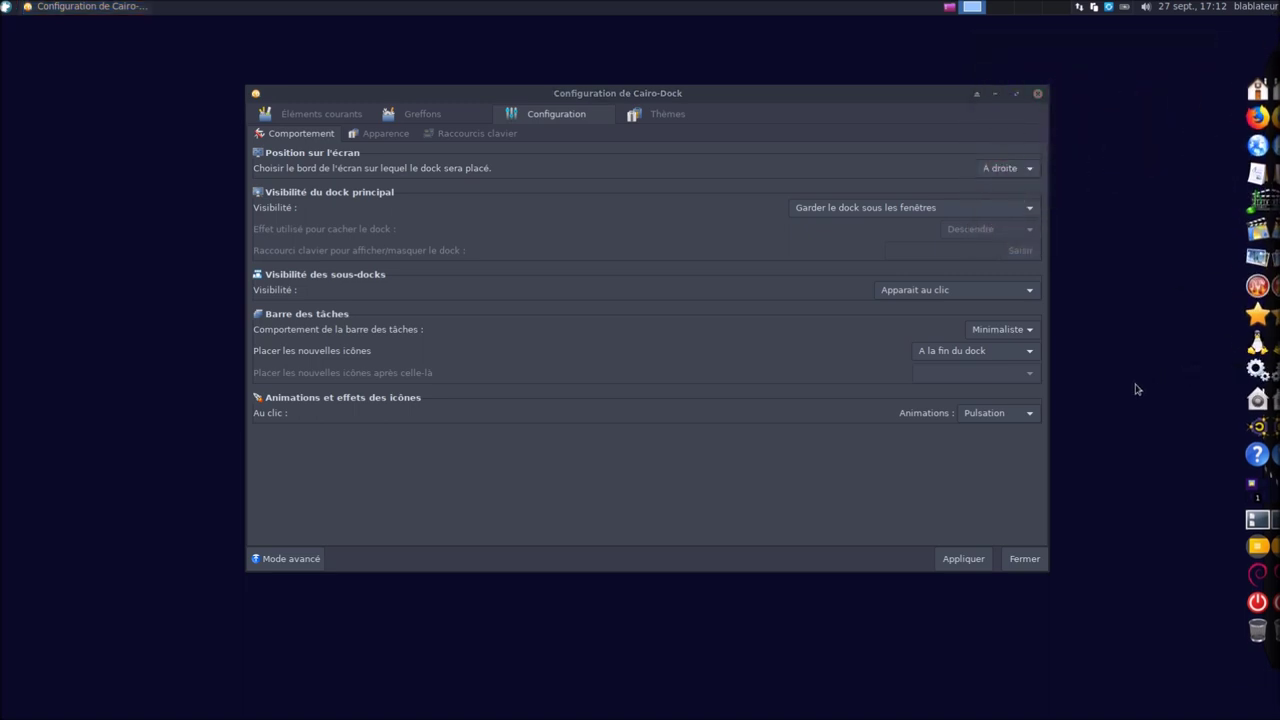
Set the dock's position to À gauche, apply it, and open the office applications sub-dock
click(1001, 170)
click(1000, 170)
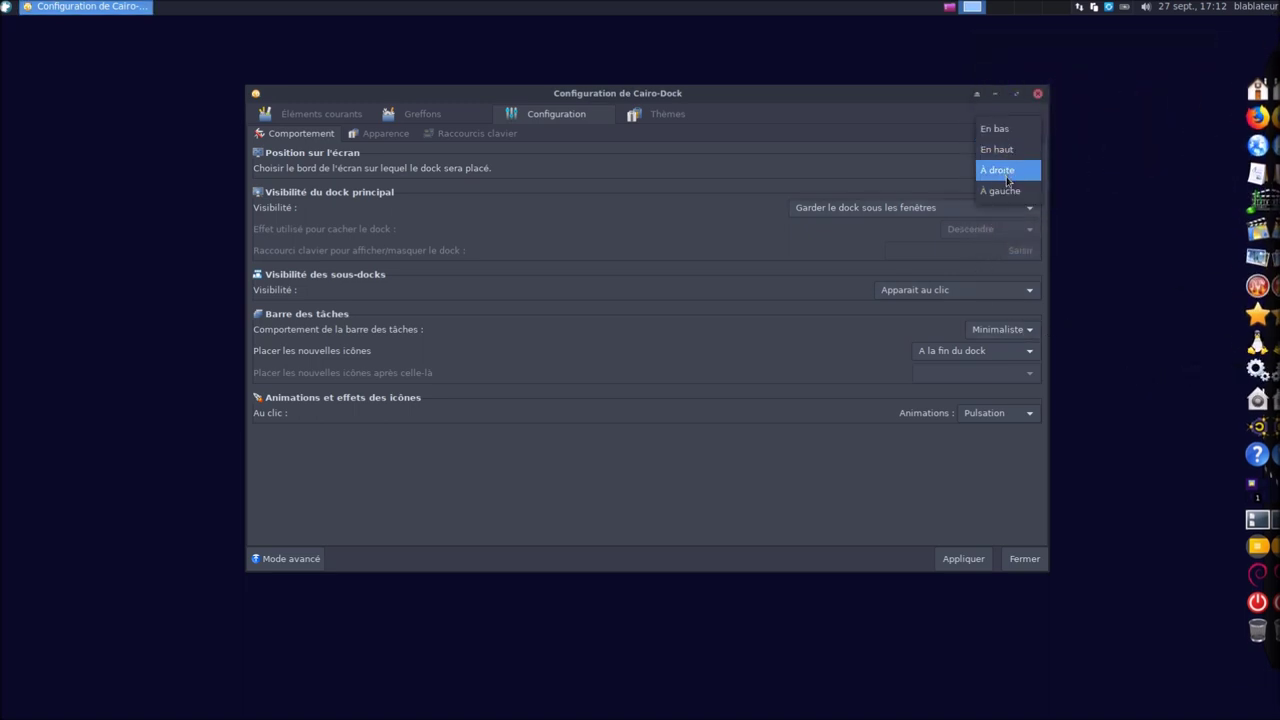
click(1003, 190)
click(962, 558)
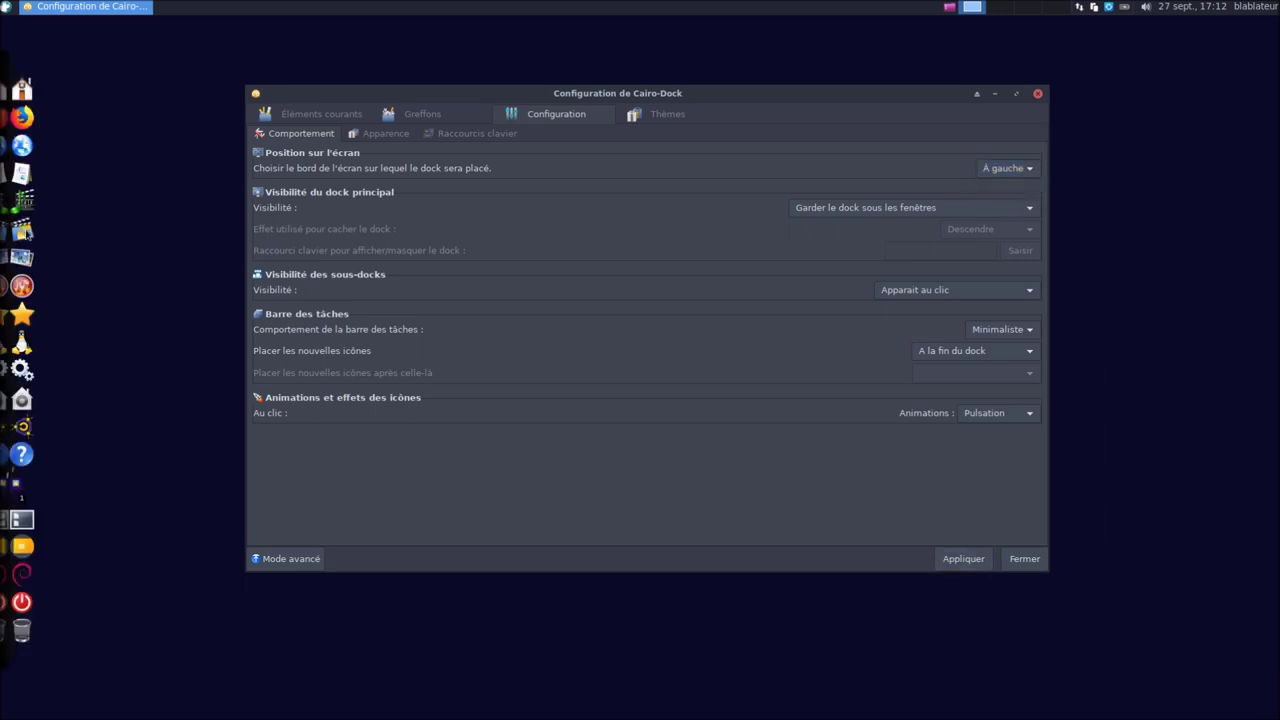
click(25, 178)
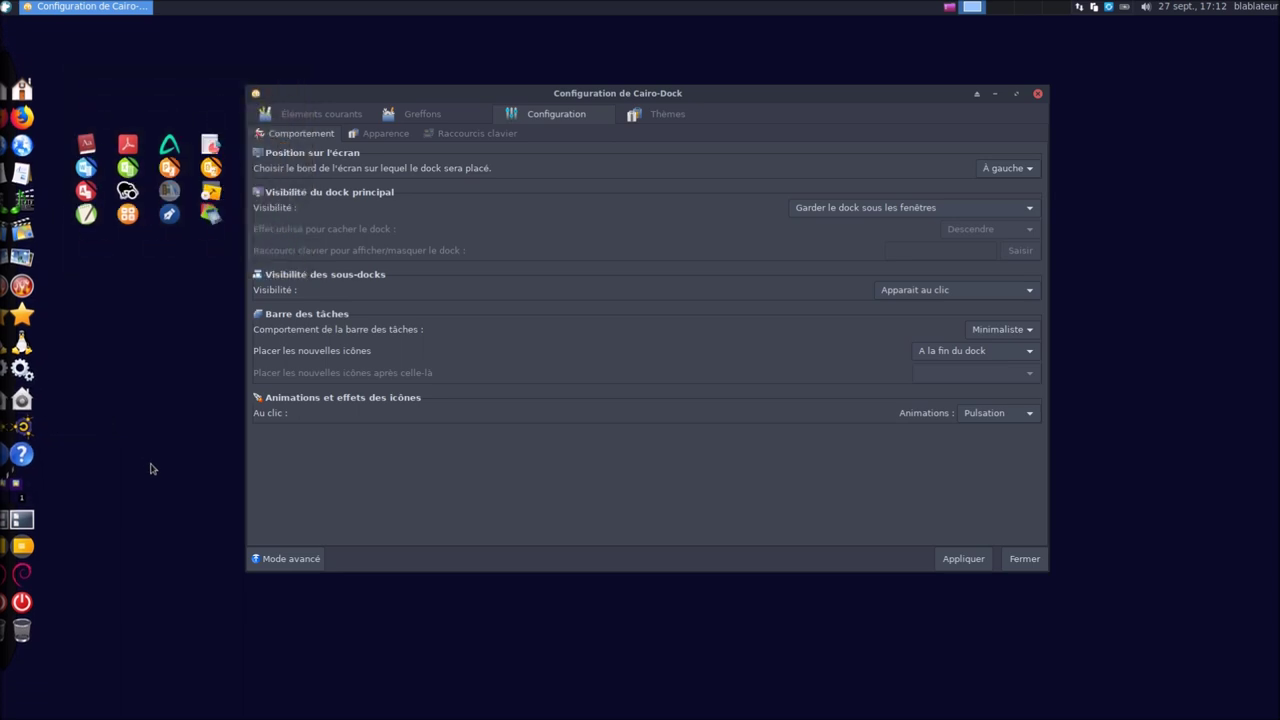
Return the dock's position on screen to En bas and apply it
click(995, 170)
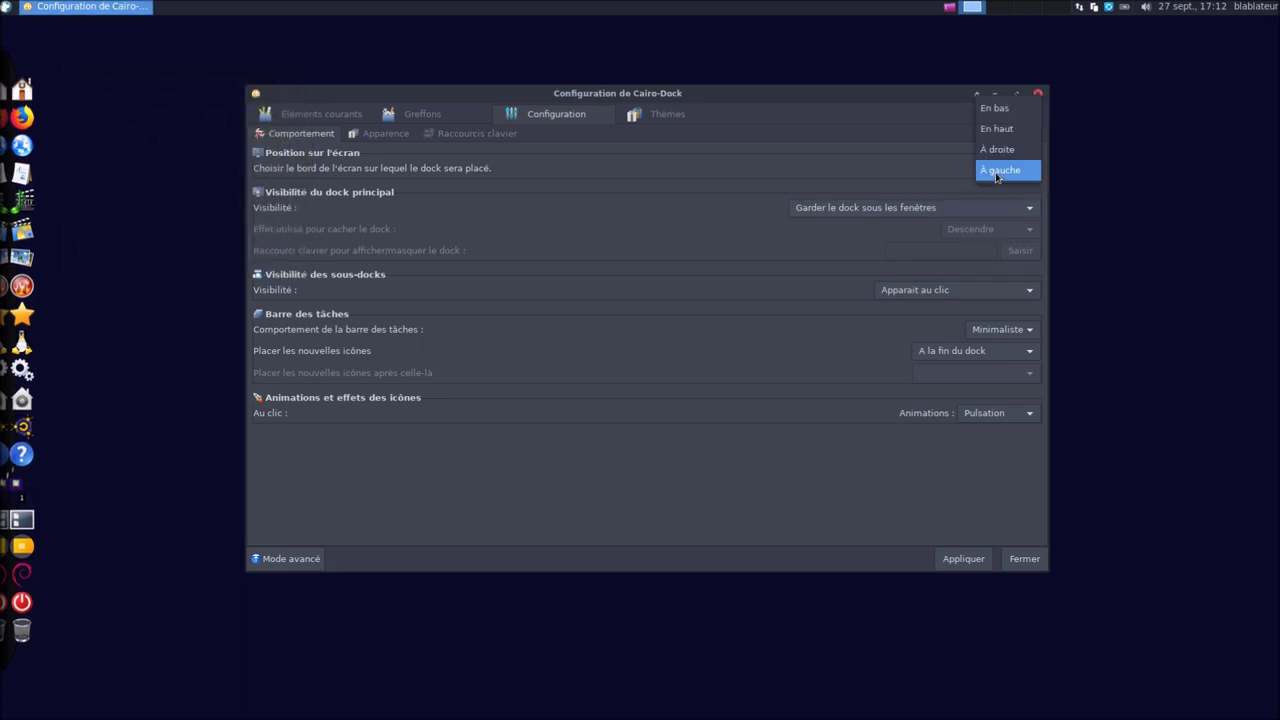
click(1008, 112)
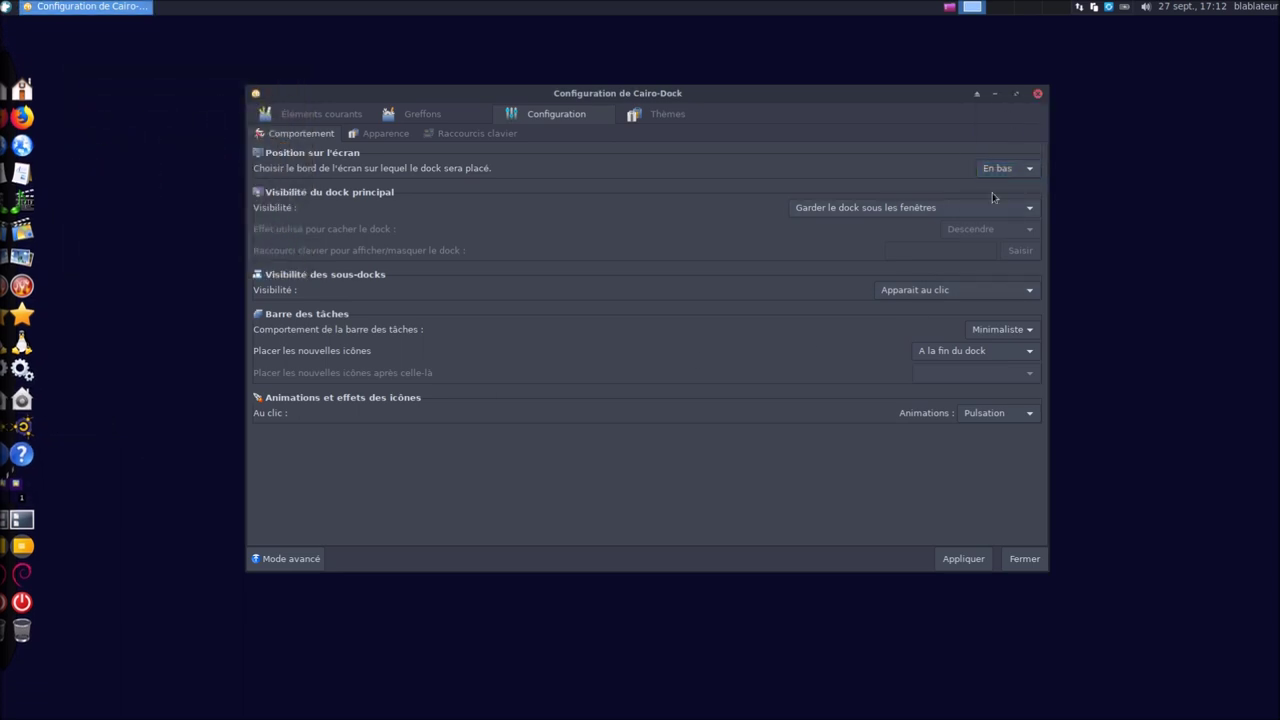
click(976, 558)
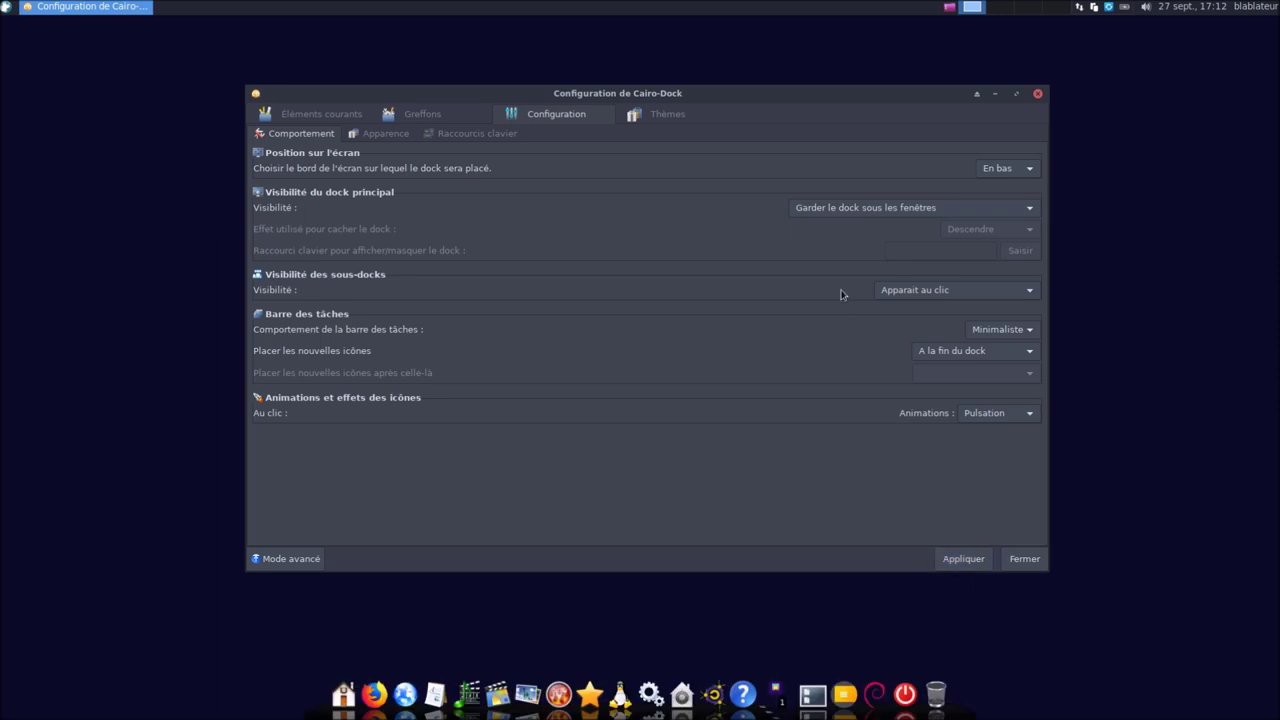
Maximise the configuration window to check how the dock behaves beneath it, and restore the window's size
click(1017, 94)
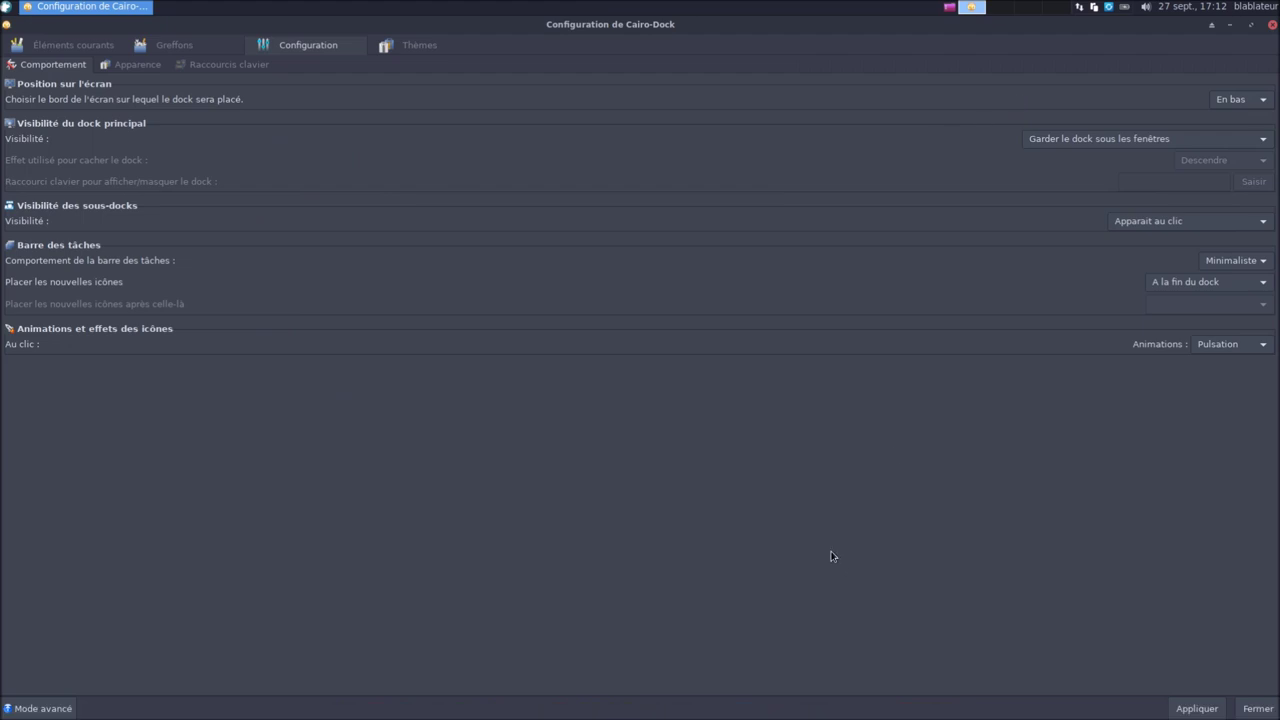
click(1250, 24)
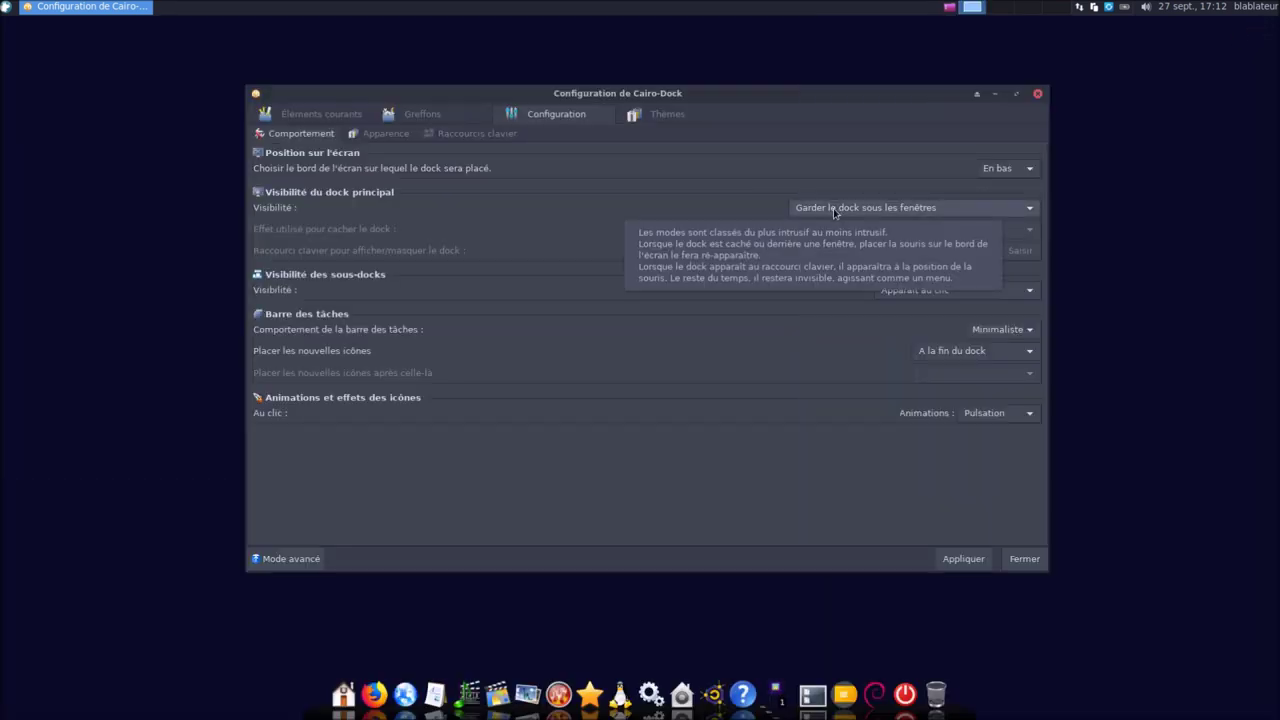
Set the main dock's visibility to Réserver l'espace pour le dock, apply it, and test by maximising and restoring the configuration window
click(834, 210)
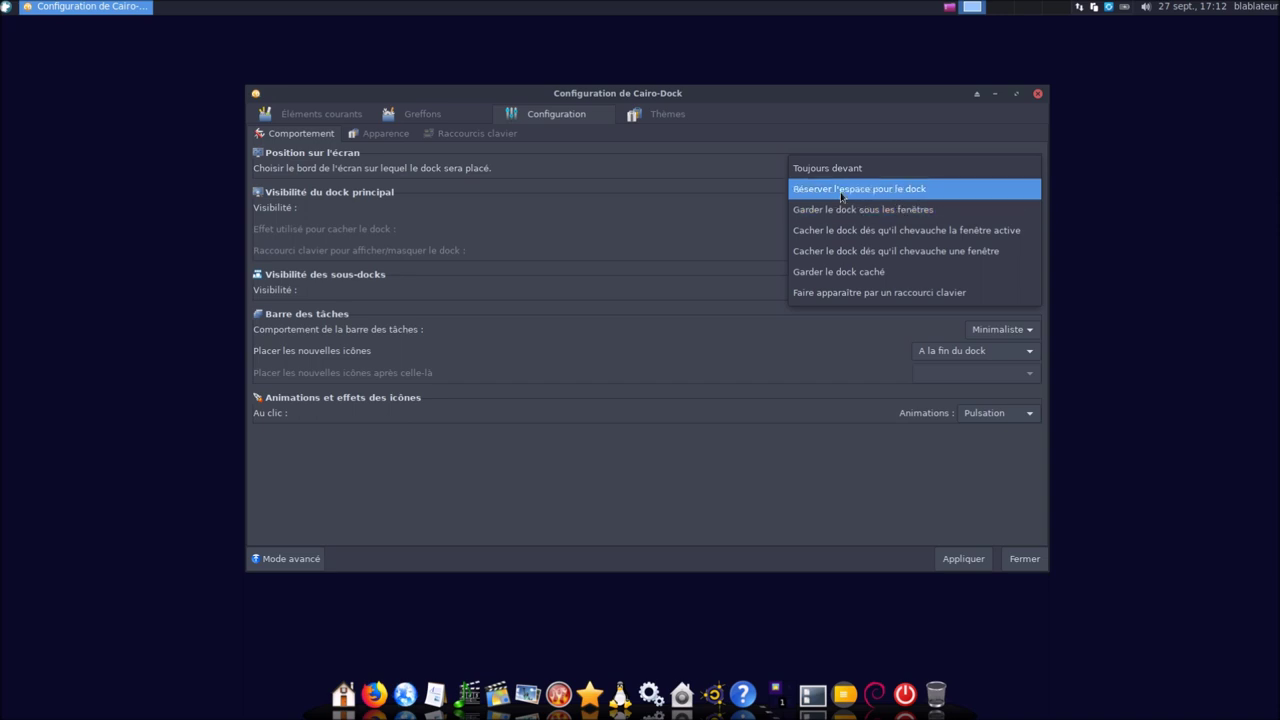
click(841, 190)
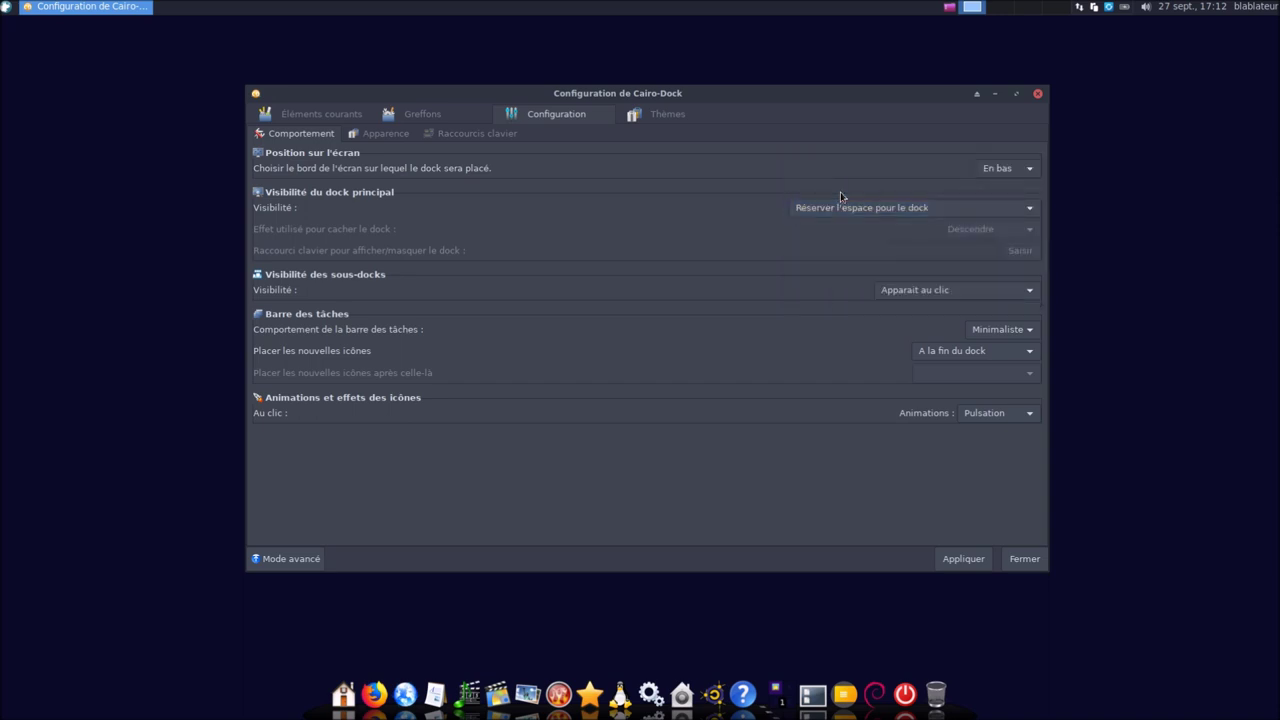
click(965, 559)
click(1016, 94)
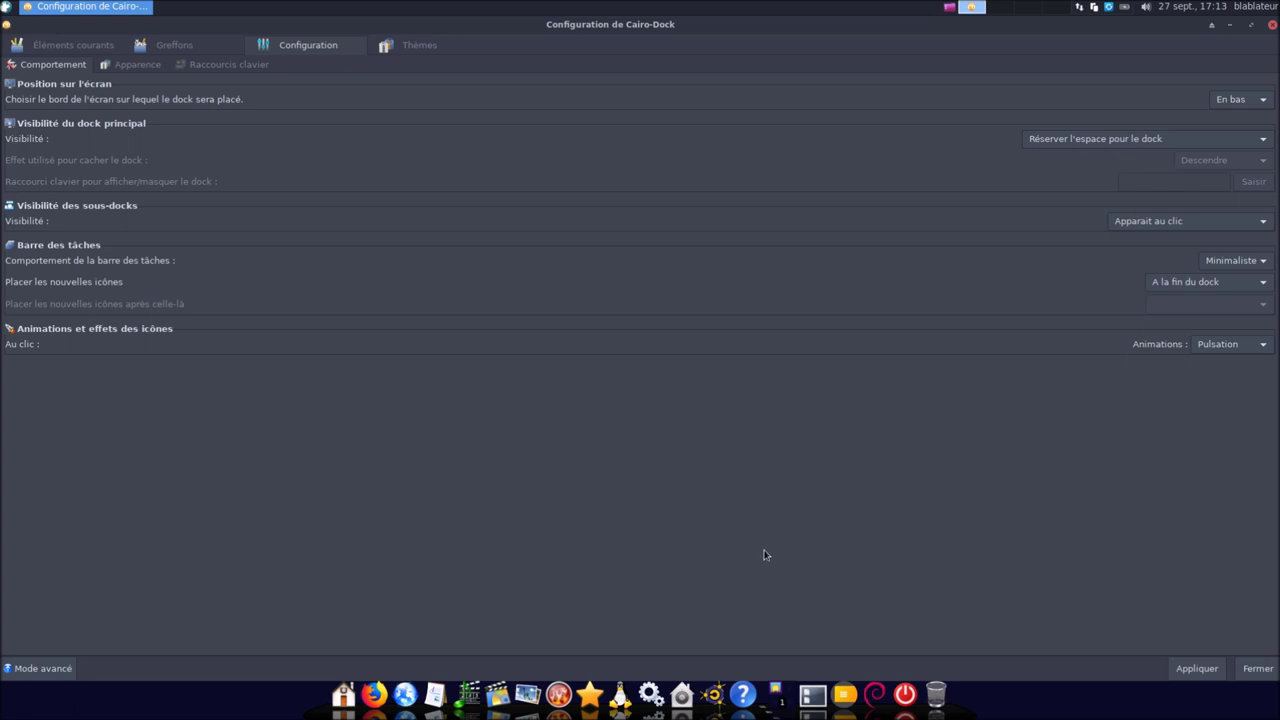
click(1251, 24)
Set the main dock's visibility to Cacher le dock dés qu'il chevauche la fenêtre active and apply it
click(876, 219)
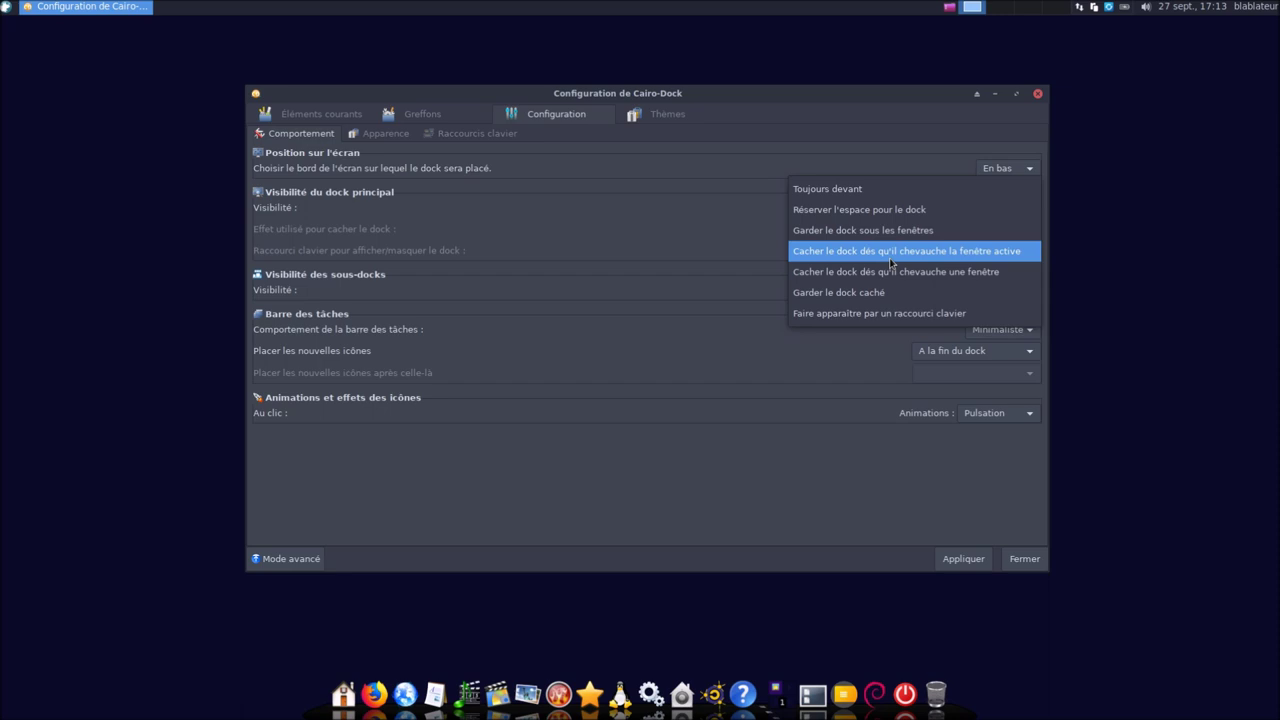
click(889, 257)
click(957, 562)
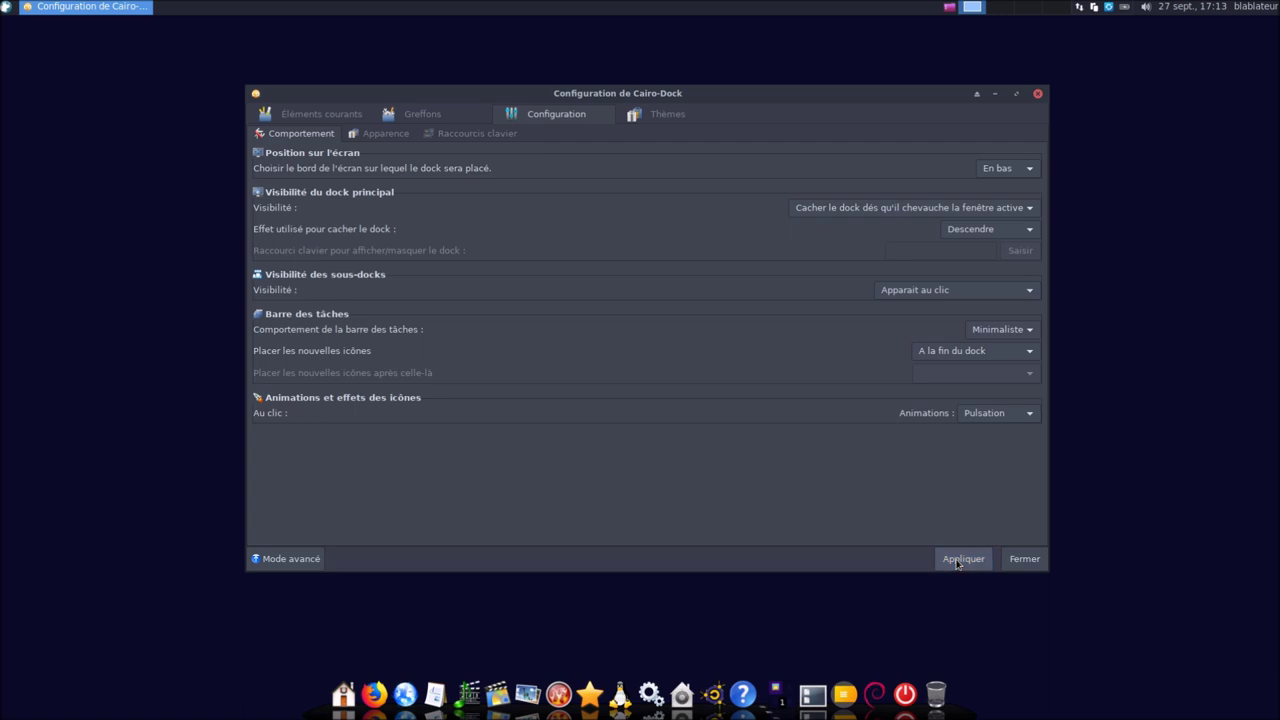
Open the home folder from the dock, reduce the maximised file manager window, and move it partly clear of the configuration window
click(342, 700)
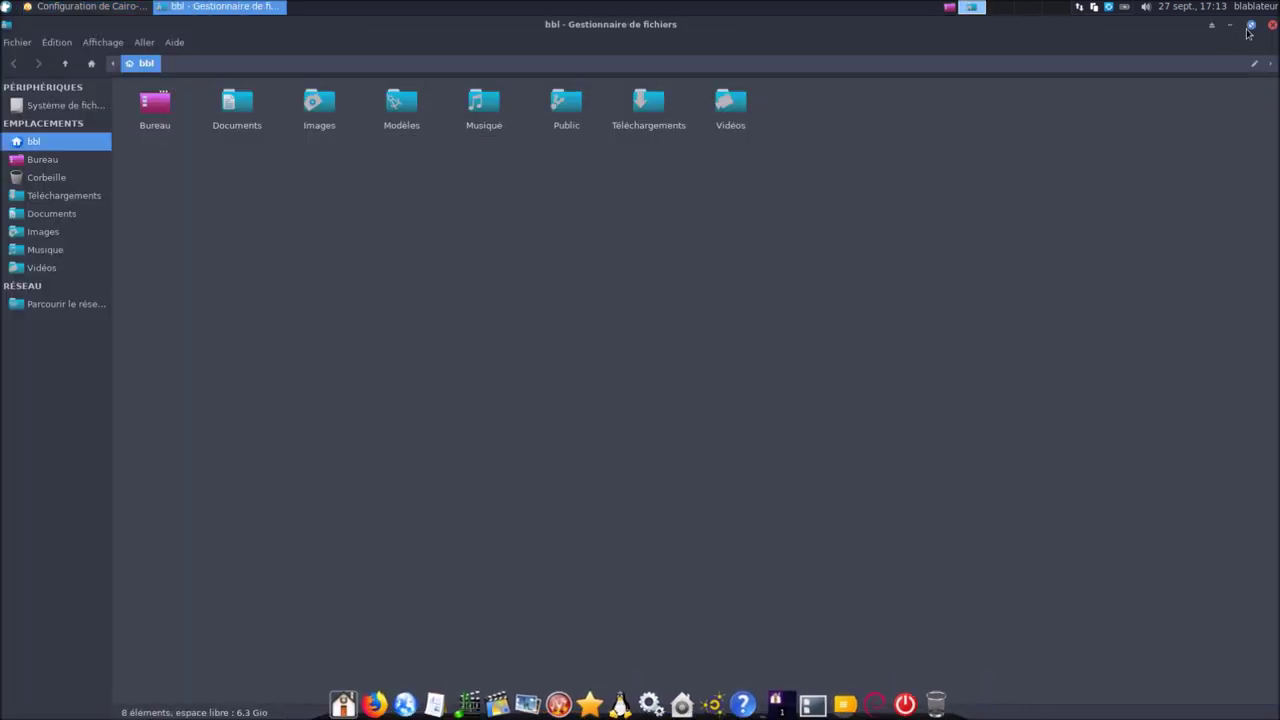
click(1250, 24)
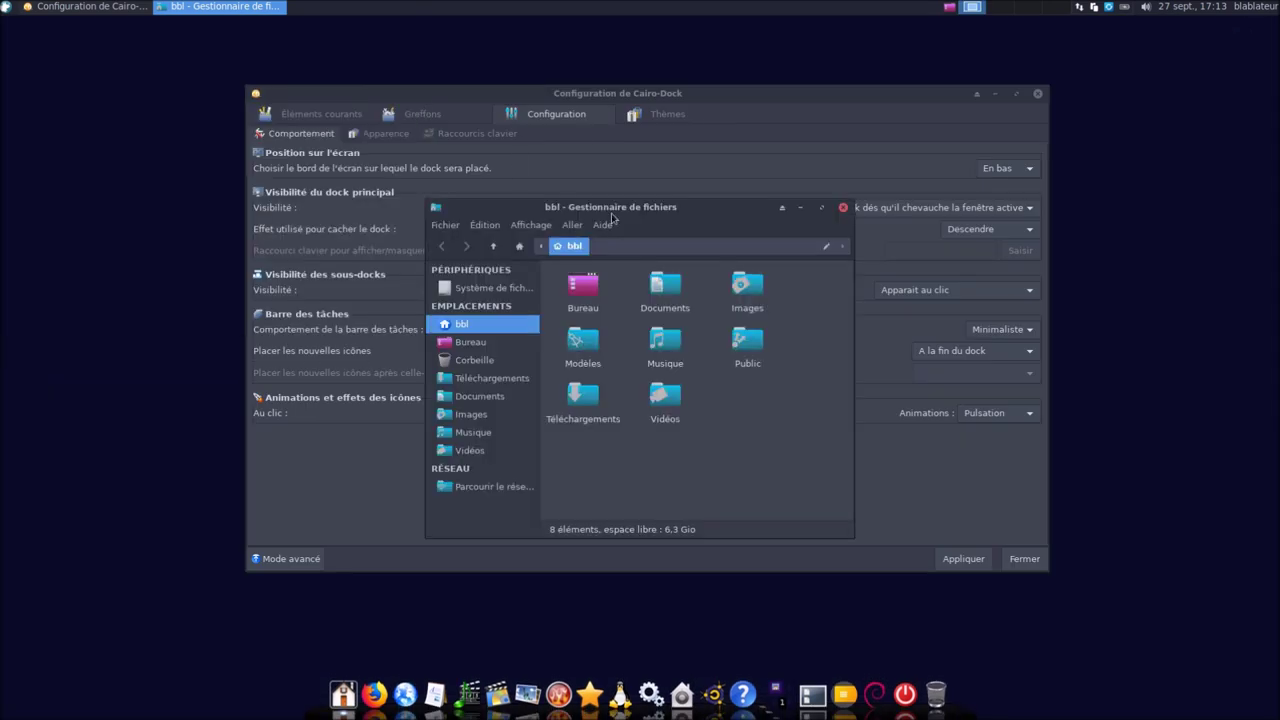
drag(597, 208, 250, 292)
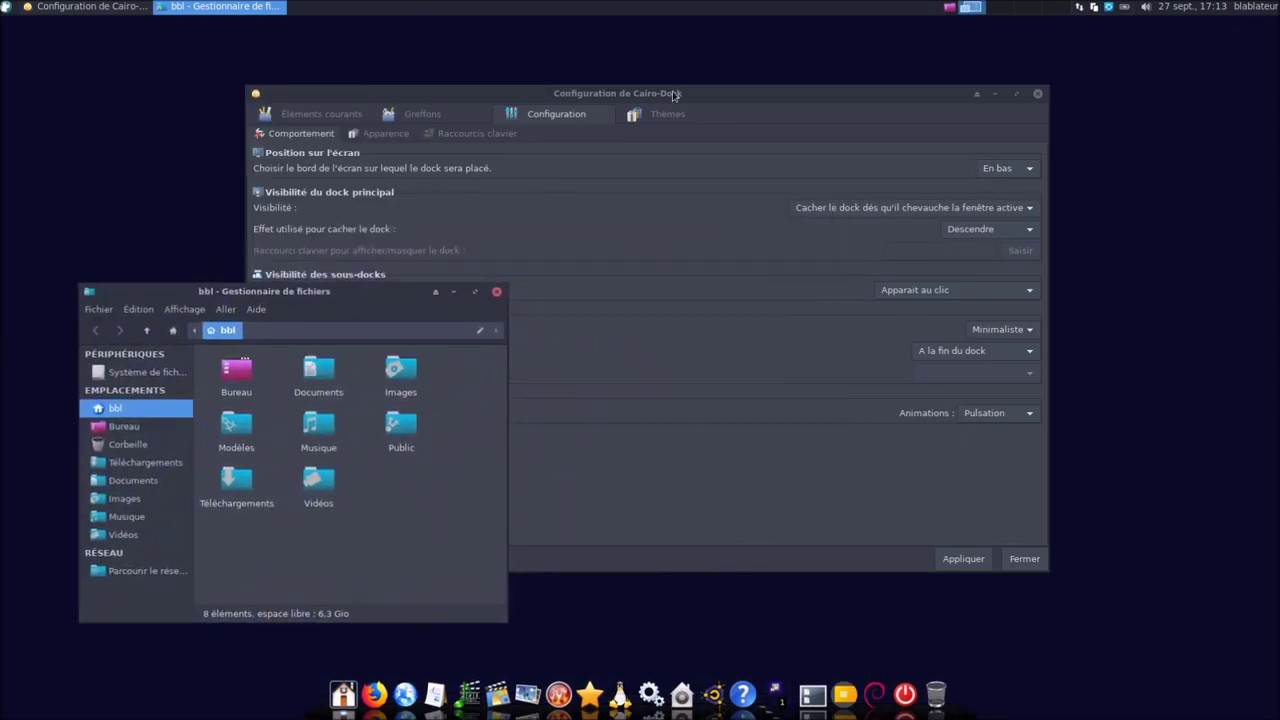
Move the configuration and file manager windows over the dock and away again to check how it reacts to active and inactive windows
drag(674, 94, 840, 221)
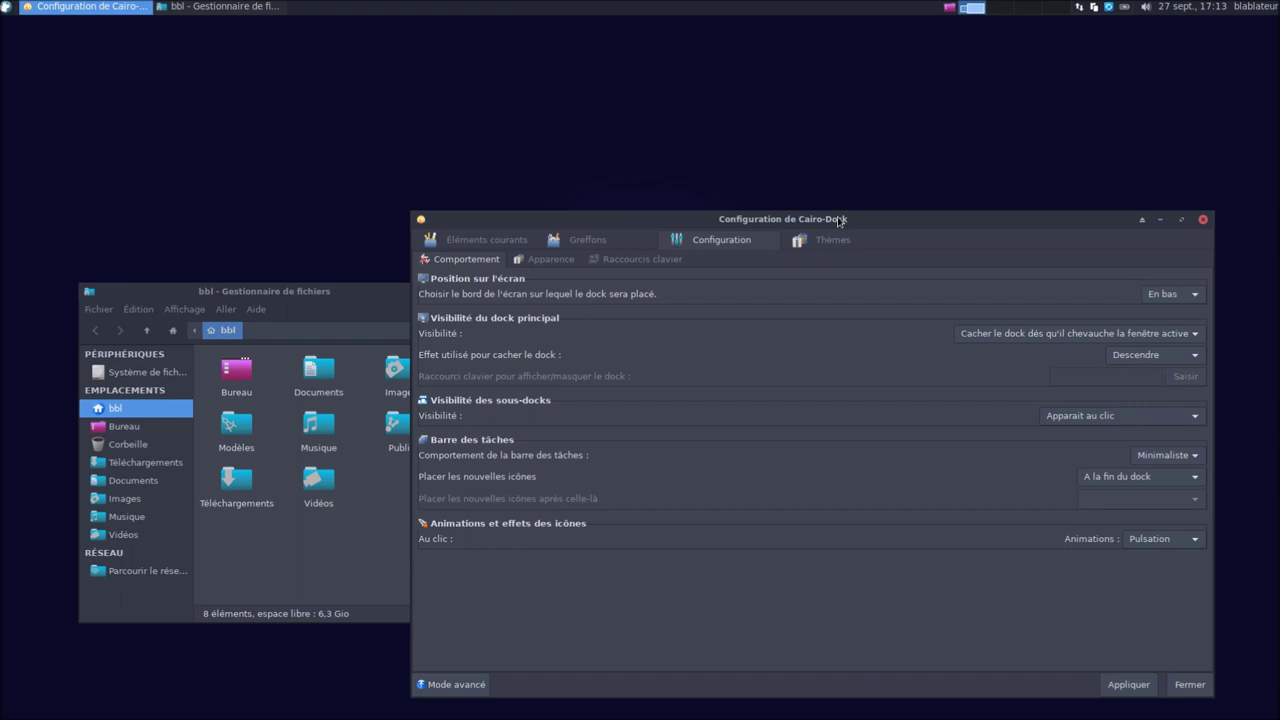
drag(840, 223, 832, 147)
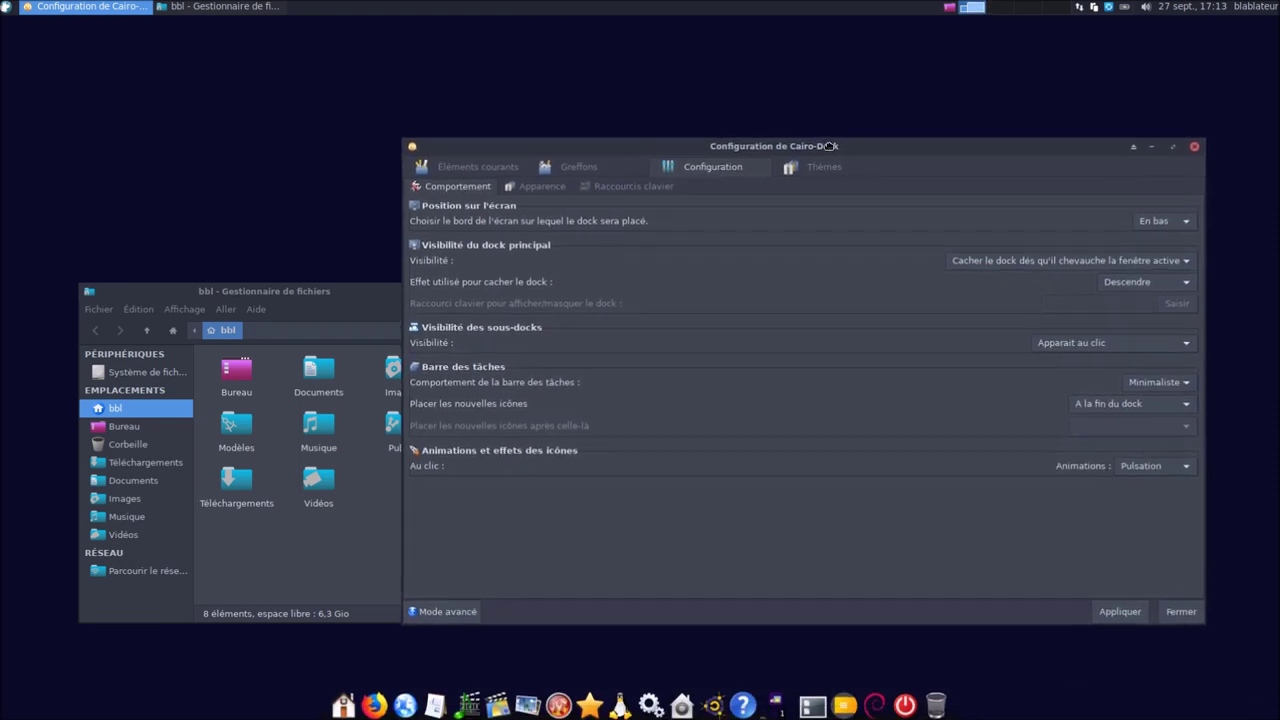
drag(301, 291, 321, 379)
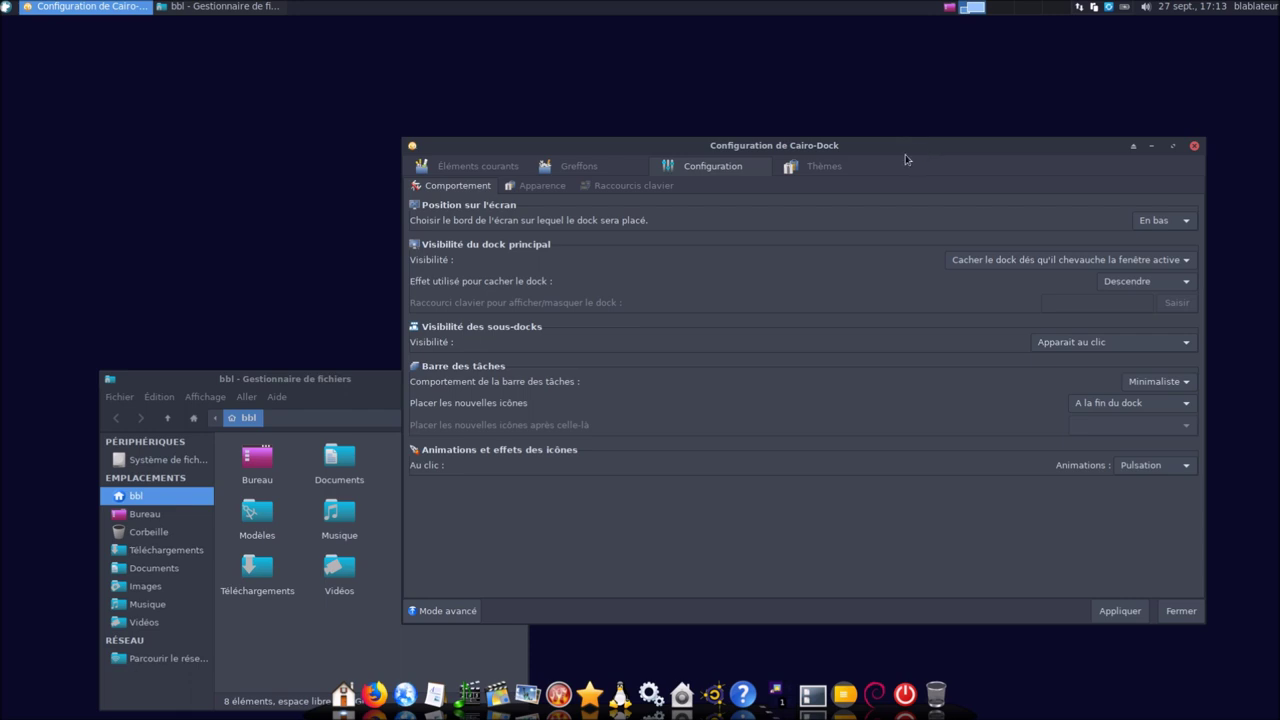
drag(392, 386, 347, 302)
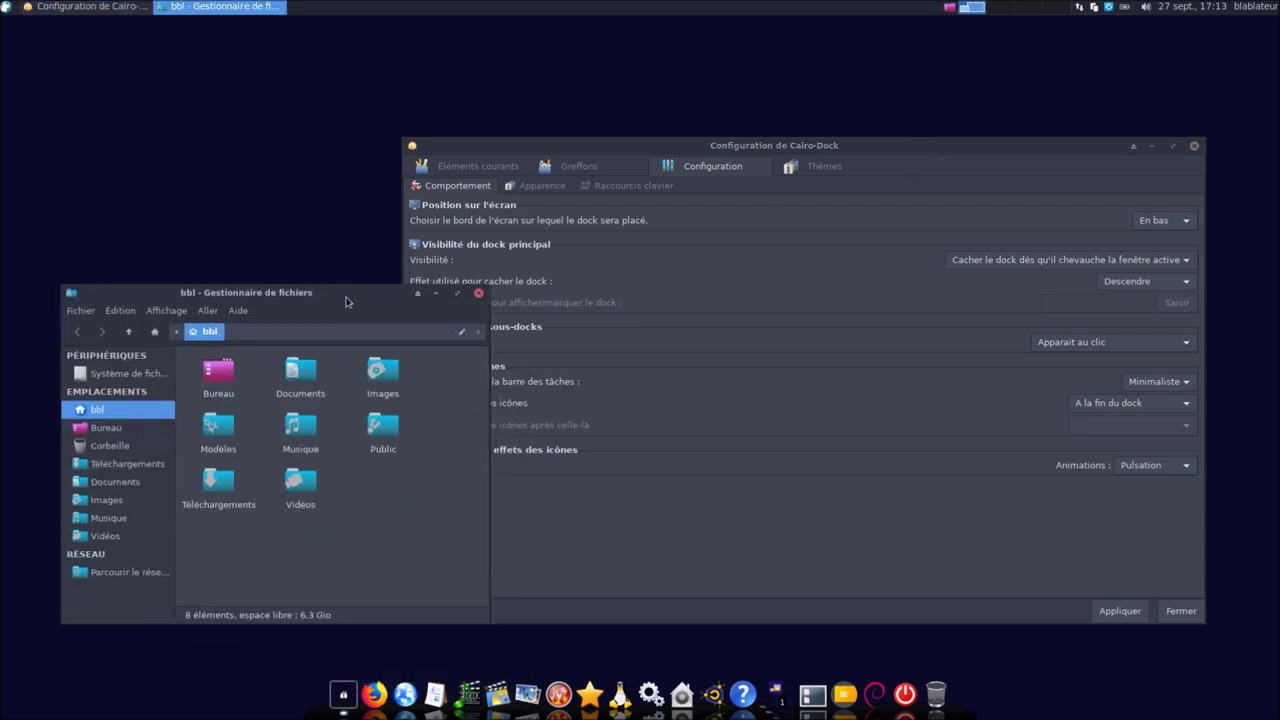
Set the main dock's visibility to Cacher le dock dés qu'il chevauche une fenêtre and test it by moving the file manager over the dock and away
click(1008, 263)
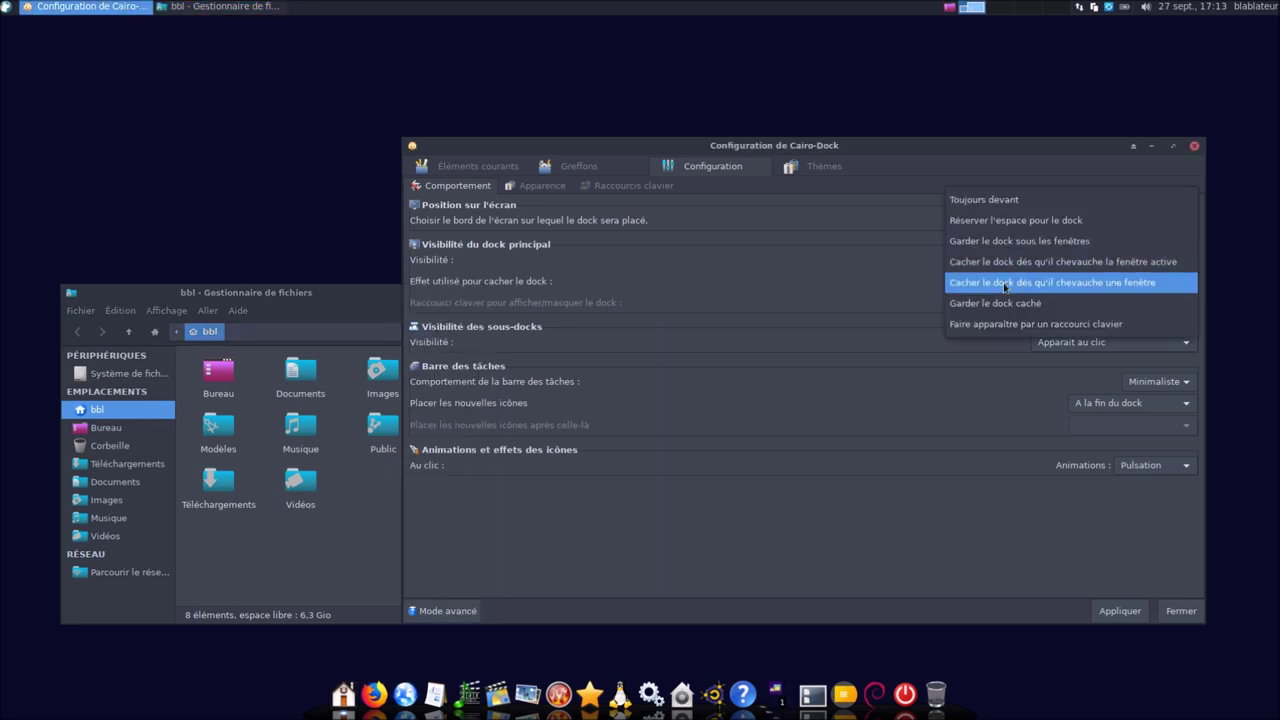
click(1002, 284)
drag(360, 304, 418, 400)
click(775, 152)
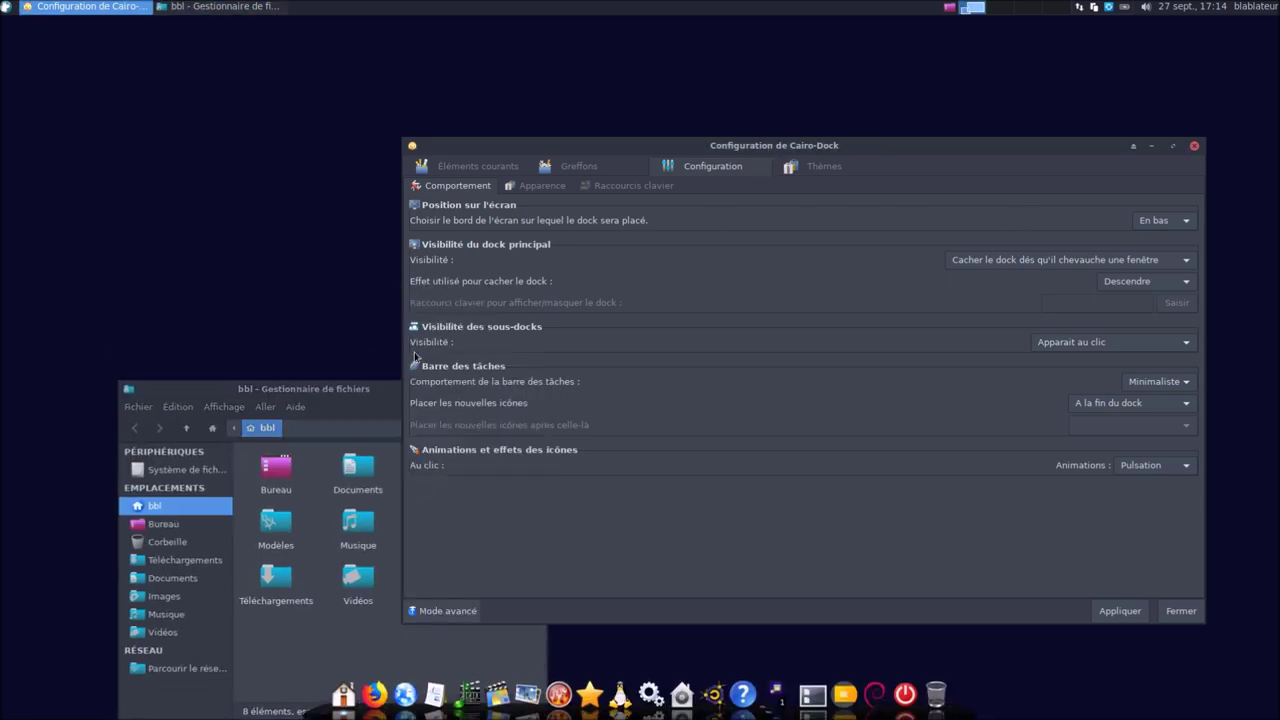
drag(292, 400, 248, 326)
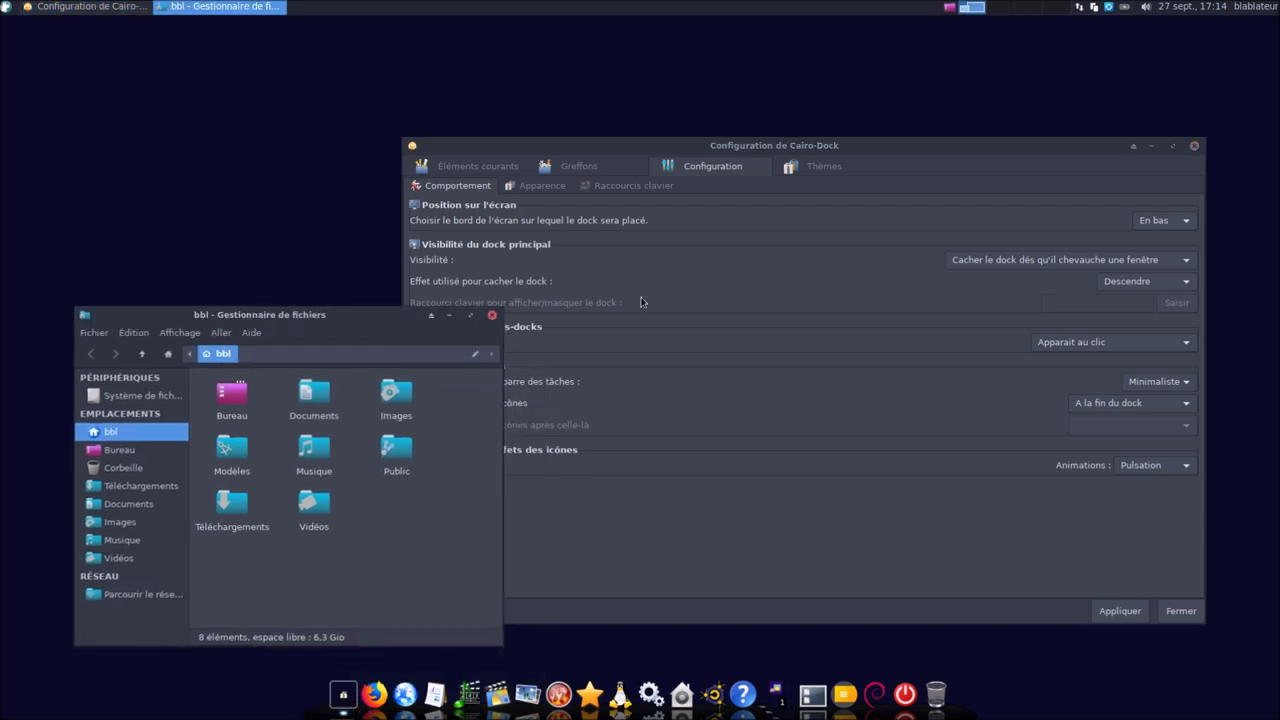
Set the main dock's visibility to Garder le dock caché, apply it, and reveal the hidden dock at the screen edge
click(966, 262)
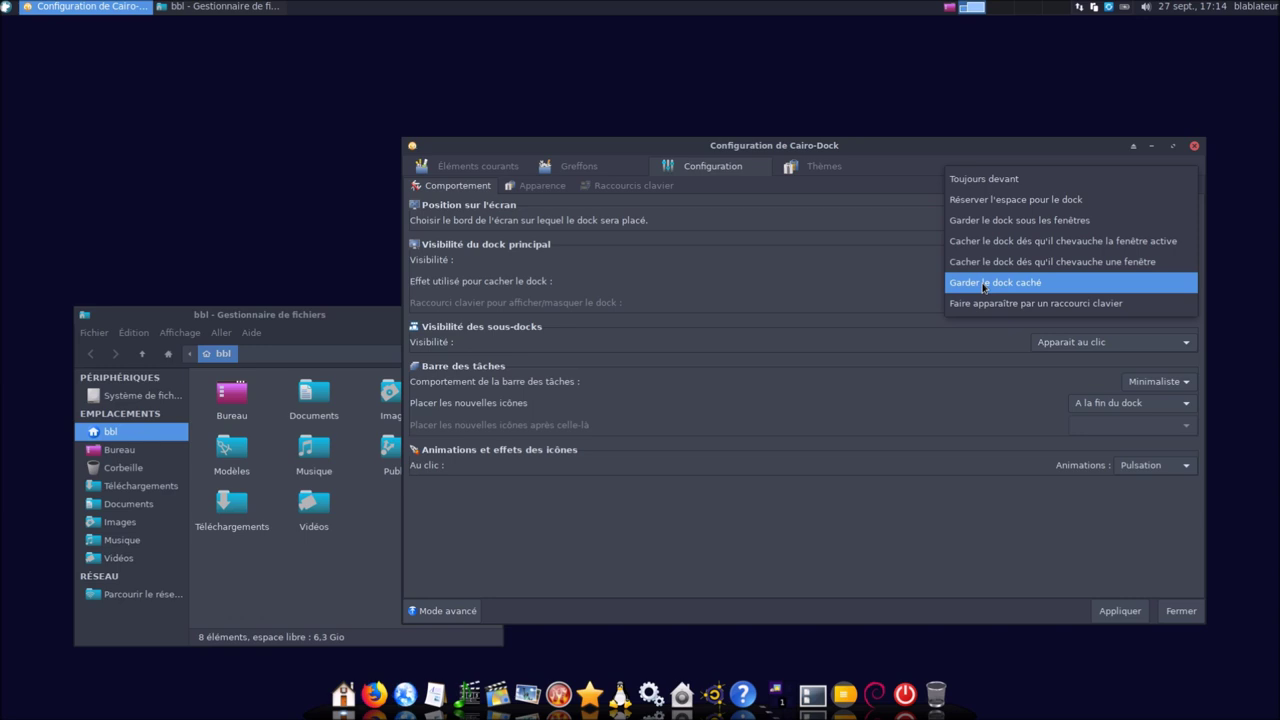
click(983, 288)
click(1108, 619)
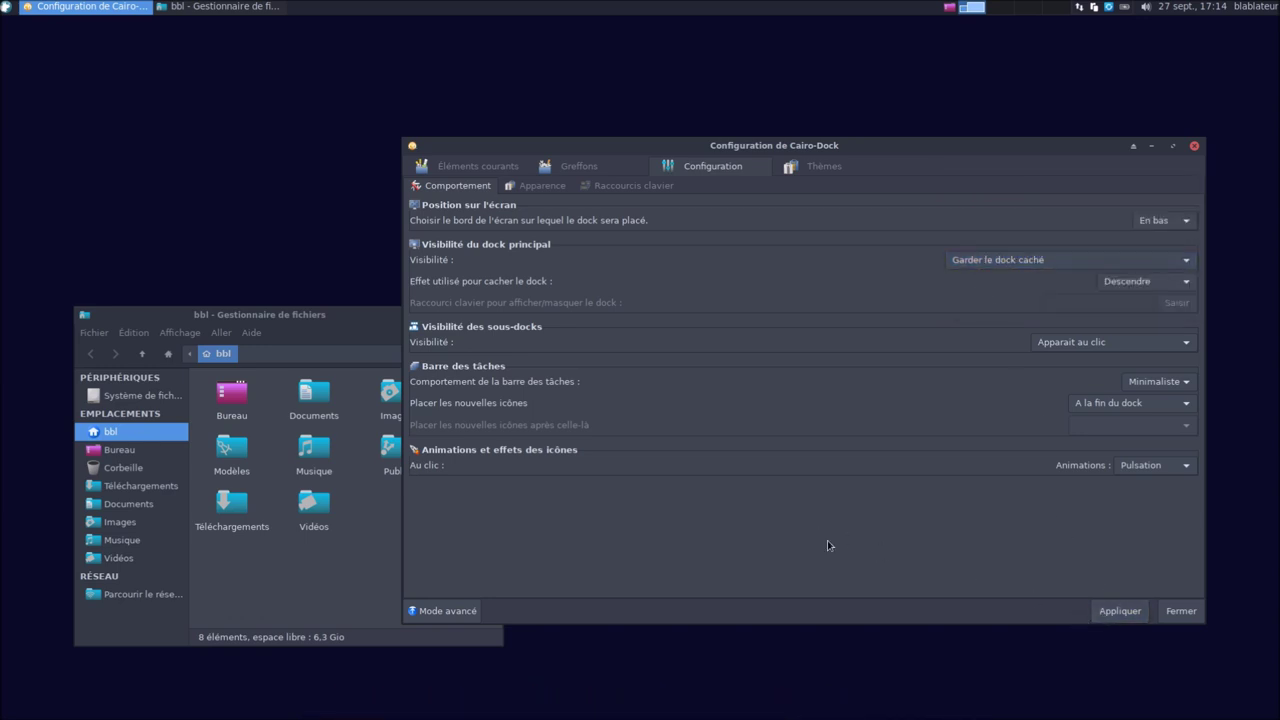
mouse_move(670, 715)
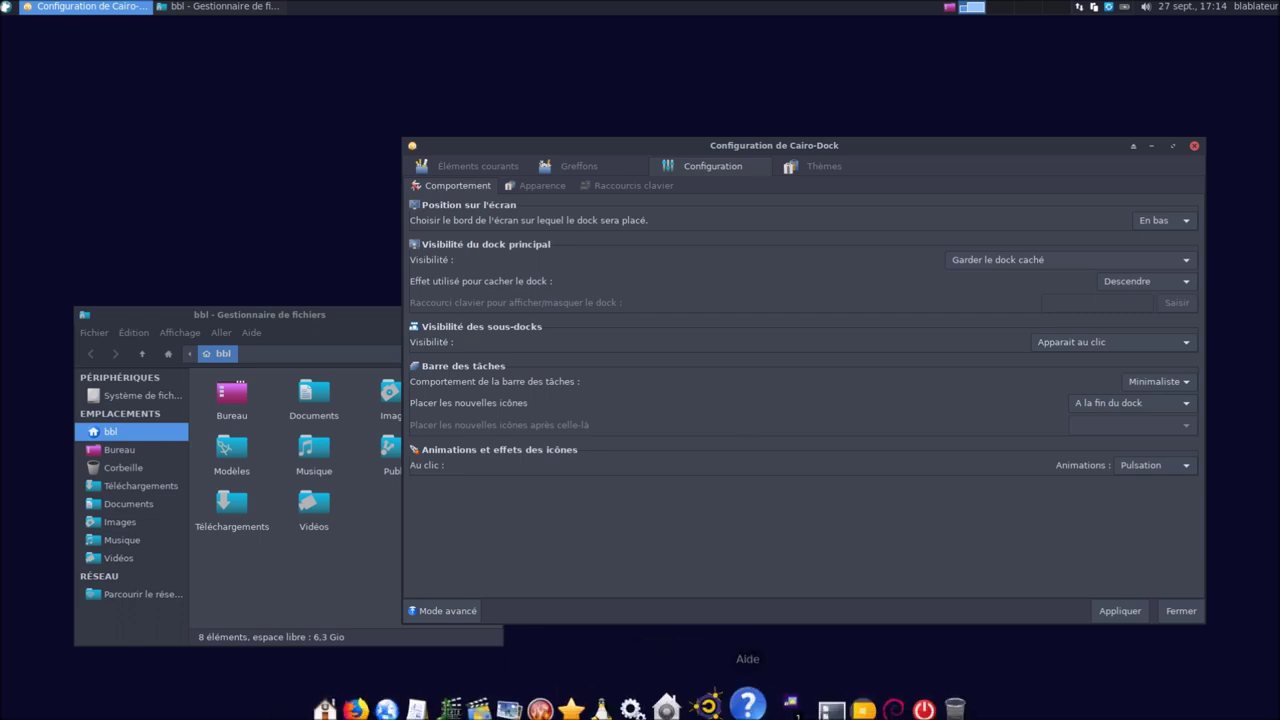
Choose Faire apparaître par un raccourci clavier as the main dock's visibility and check the explanation of the shortcut field
click(1100, 263)
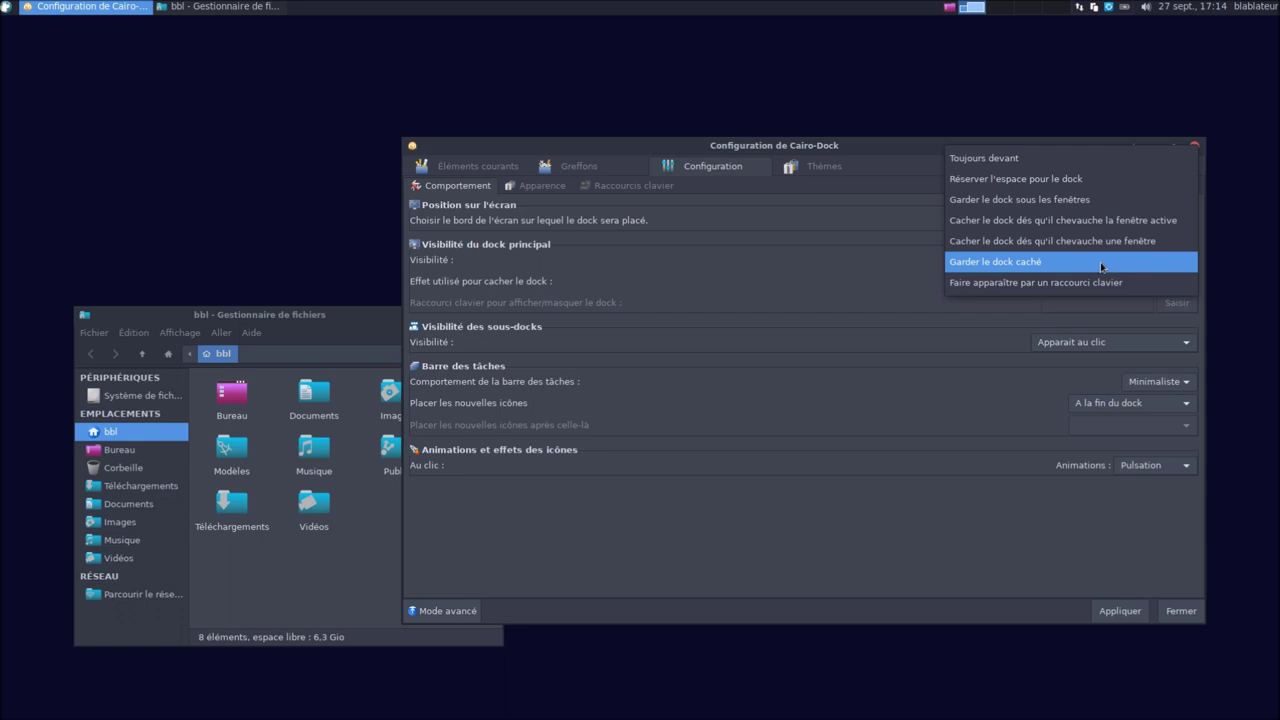
click(1104, 284)
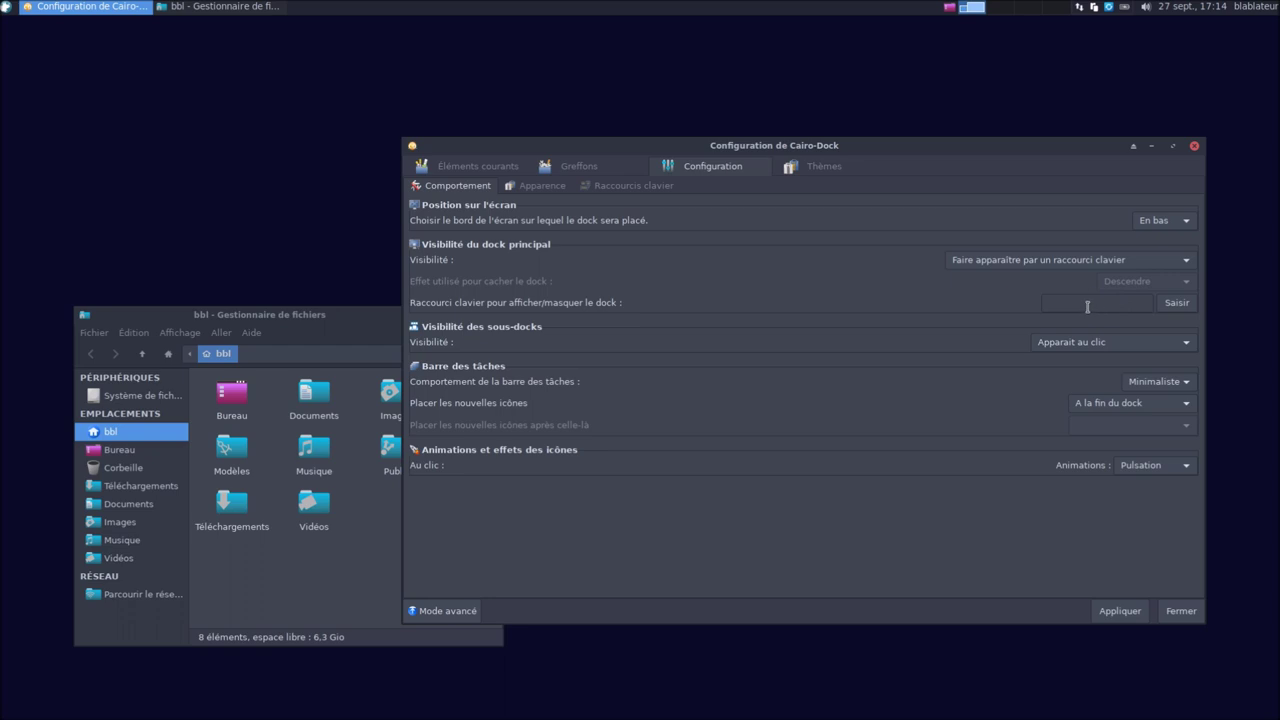
mouse_move(1088, 306)
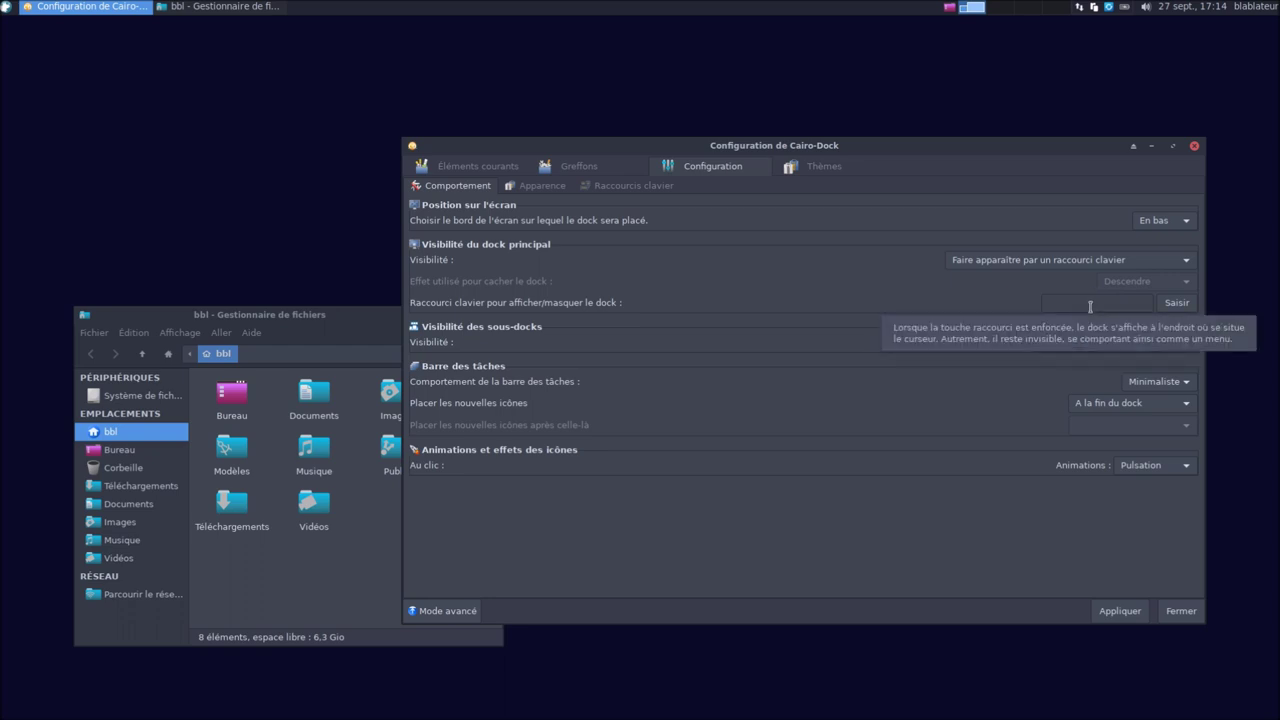
Return the main dock's visibility to Garder le dock sous les fenêtres and apply it
click(1060, 263)
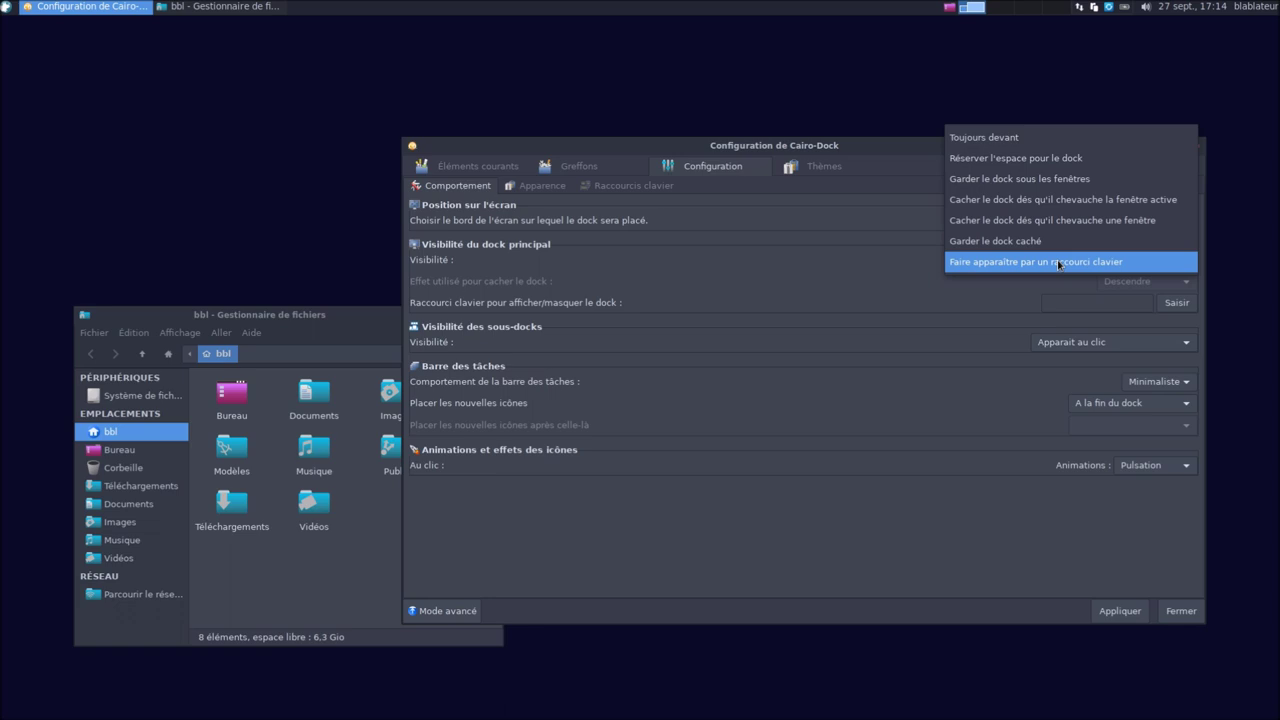
click(1060, 186)
click(1136, 612)
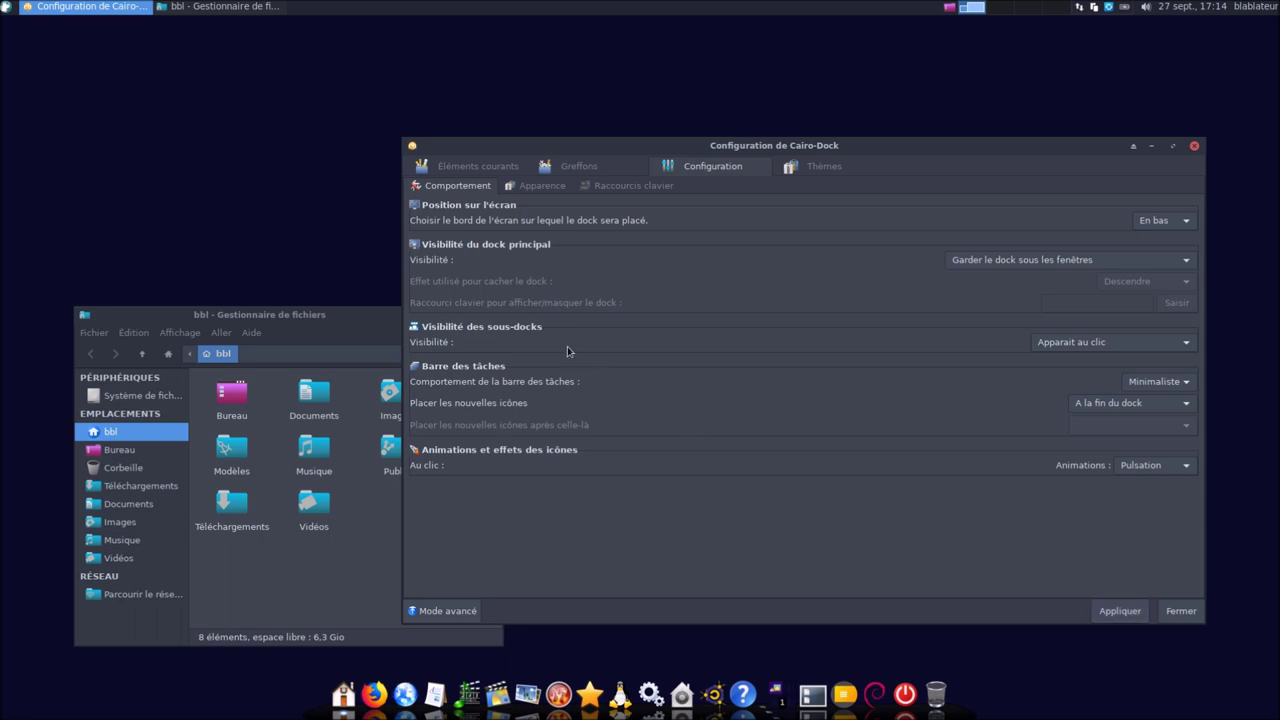
Open several sub-docks in turn, including Photo, Video and Audio, to check how they appear
mouse_move(561, 339)
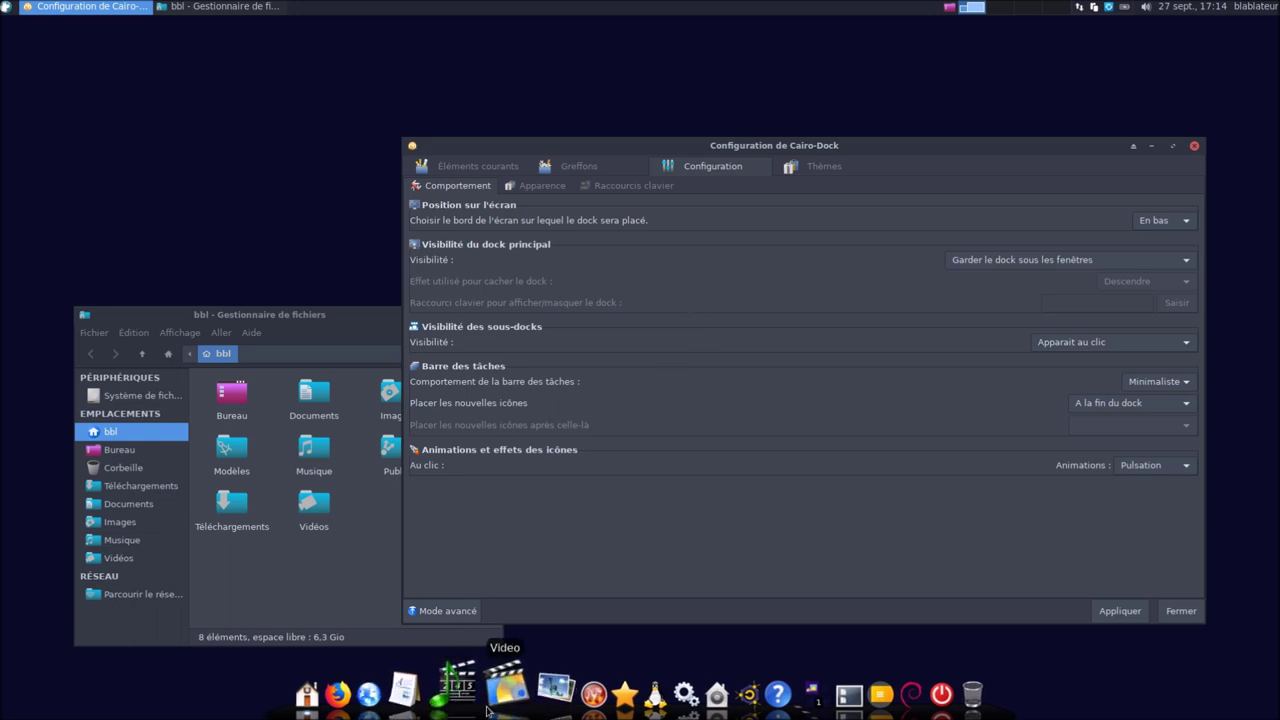
click(527, 686)
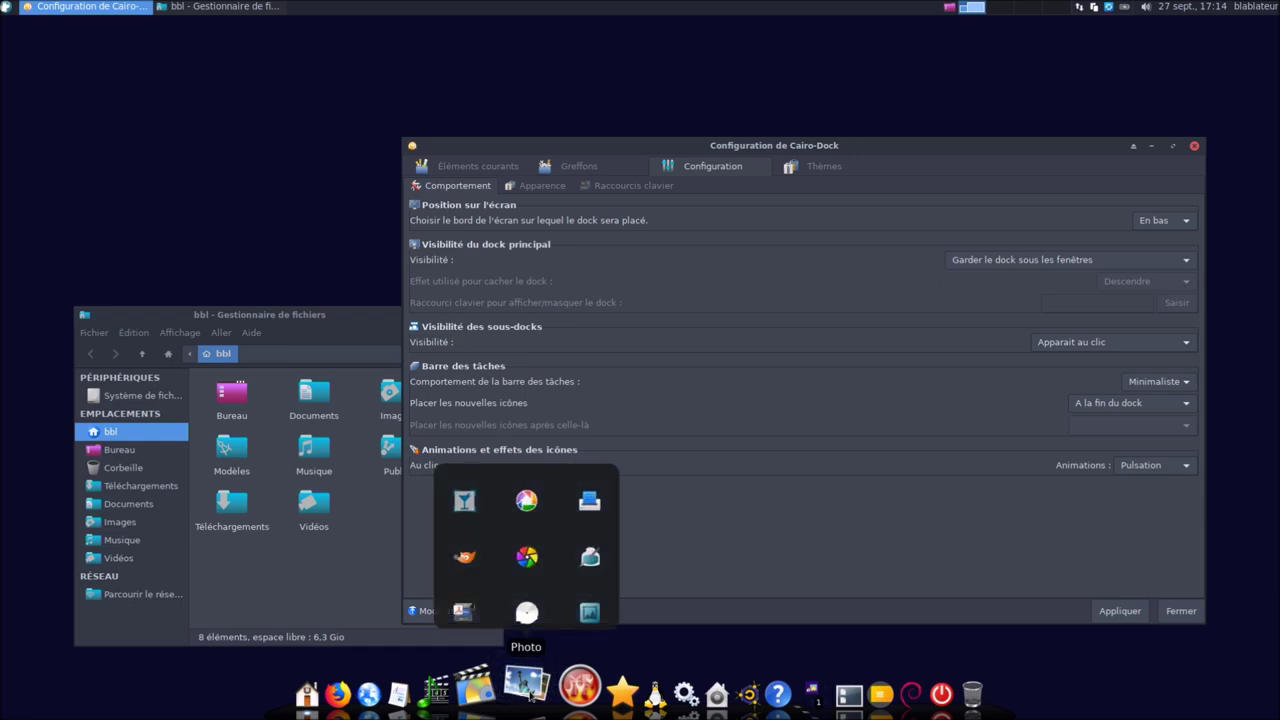
click(558, 684)
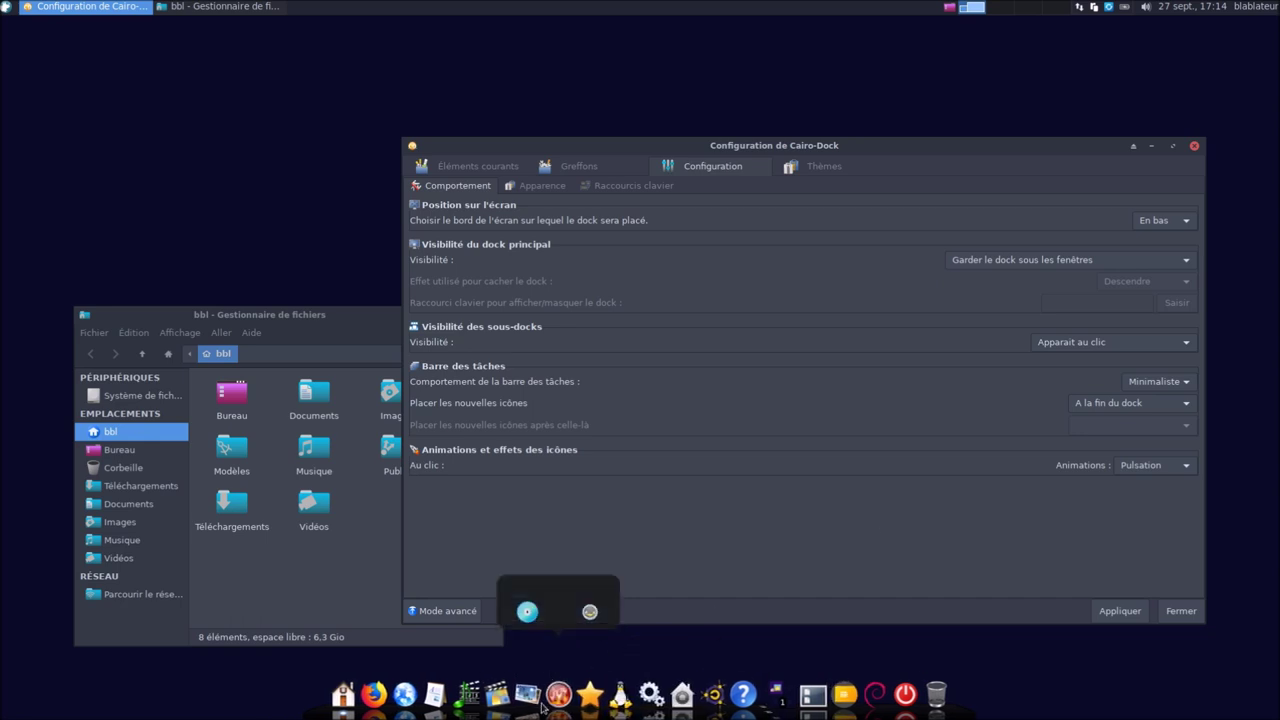
click(497, 705)
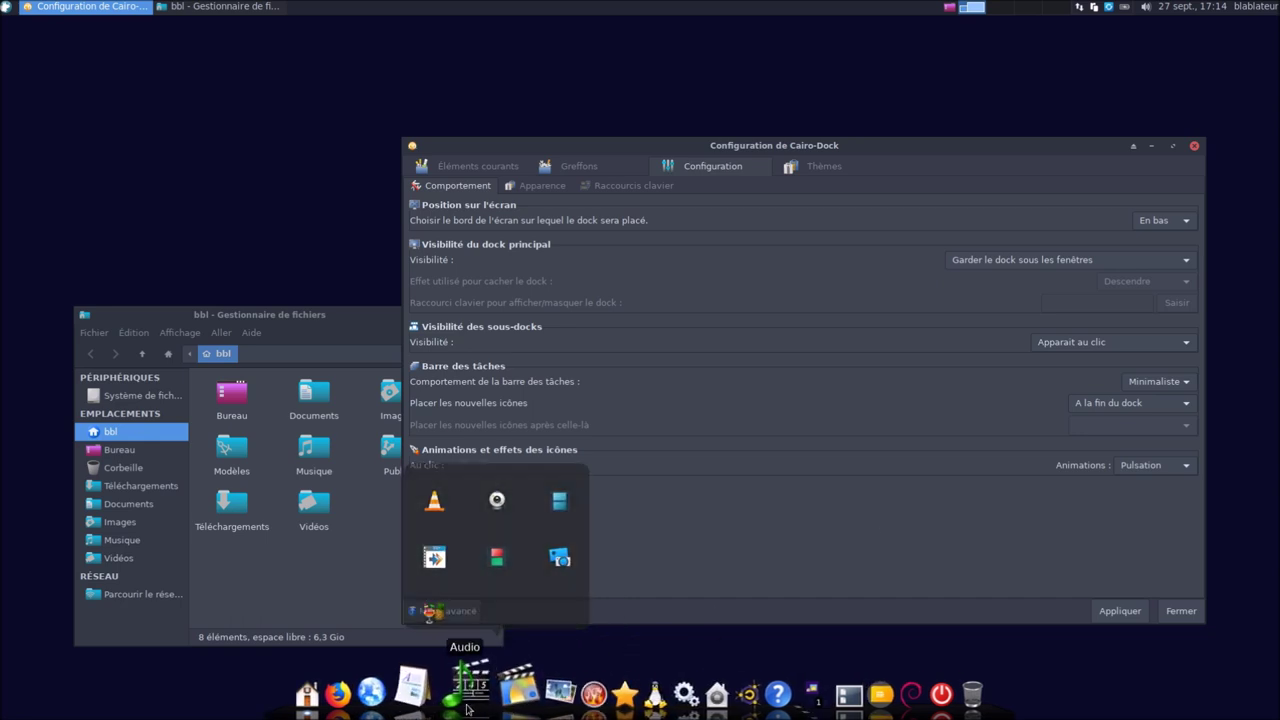
click(466, 705)
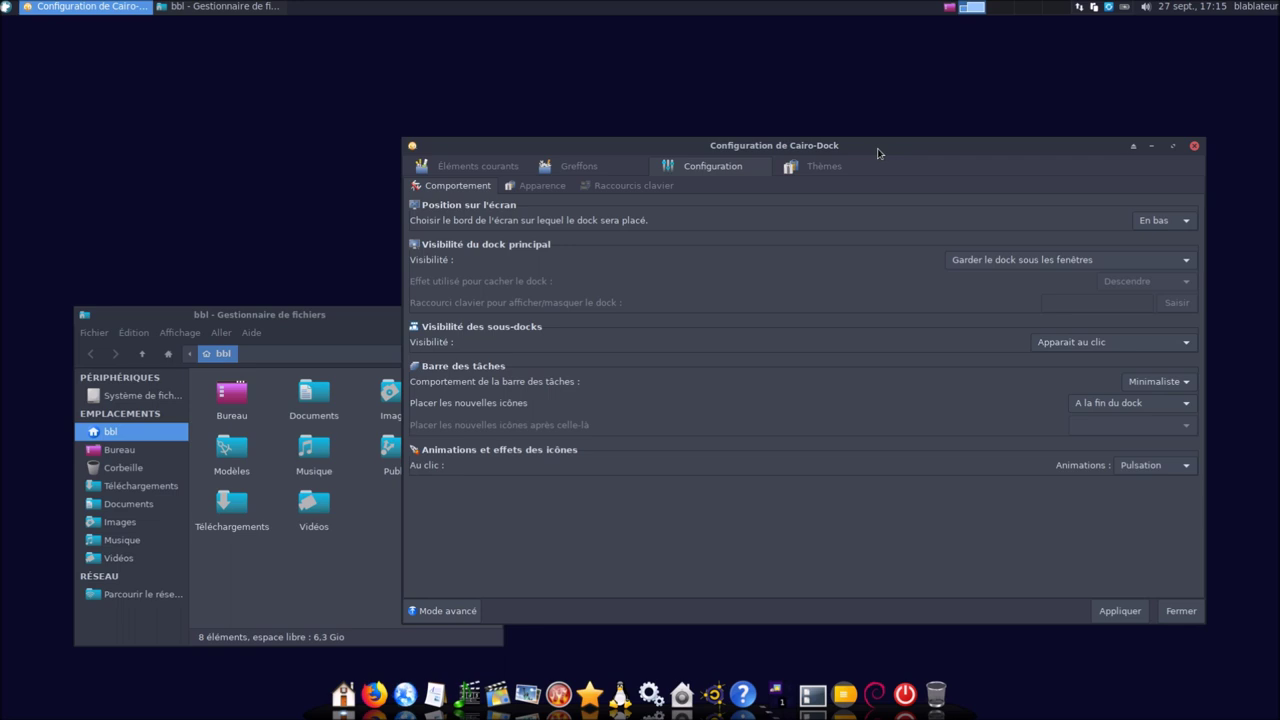
Set the sub-docks' visibility to Apparait au passage de la souris, apply it, and pass over several dock icons to test it
click(1080, 345)
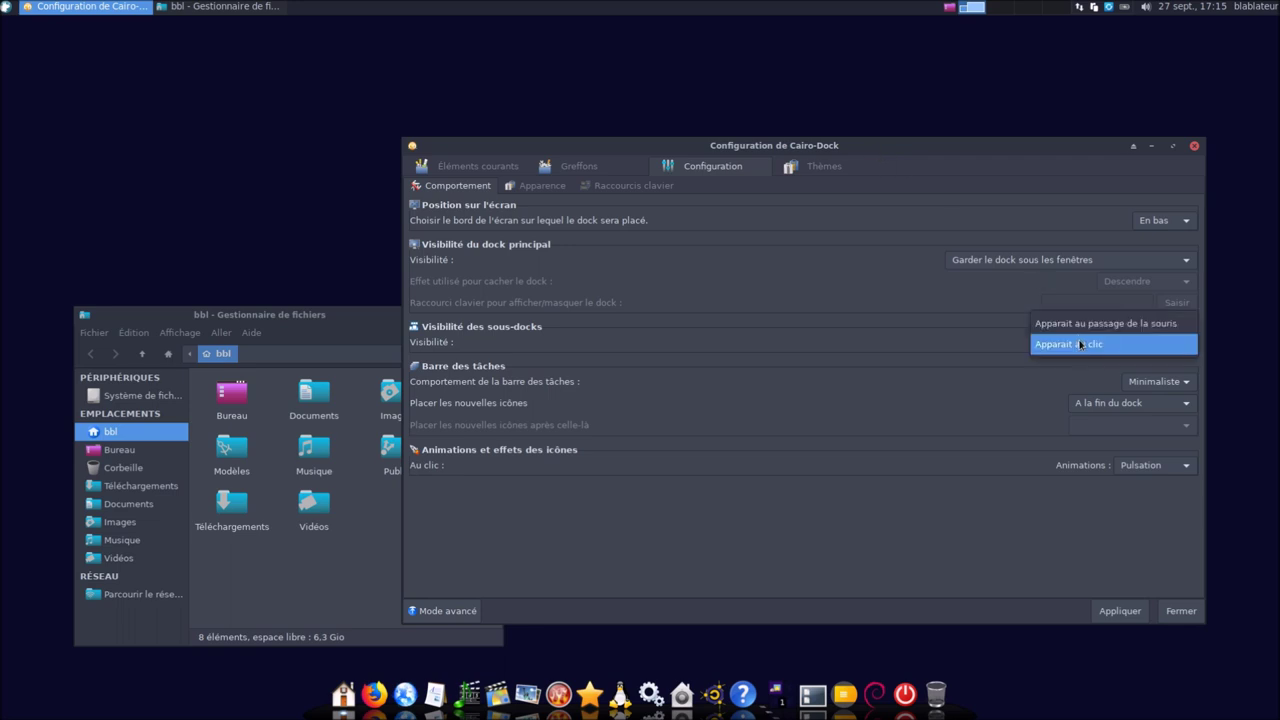
click(1083, 331)
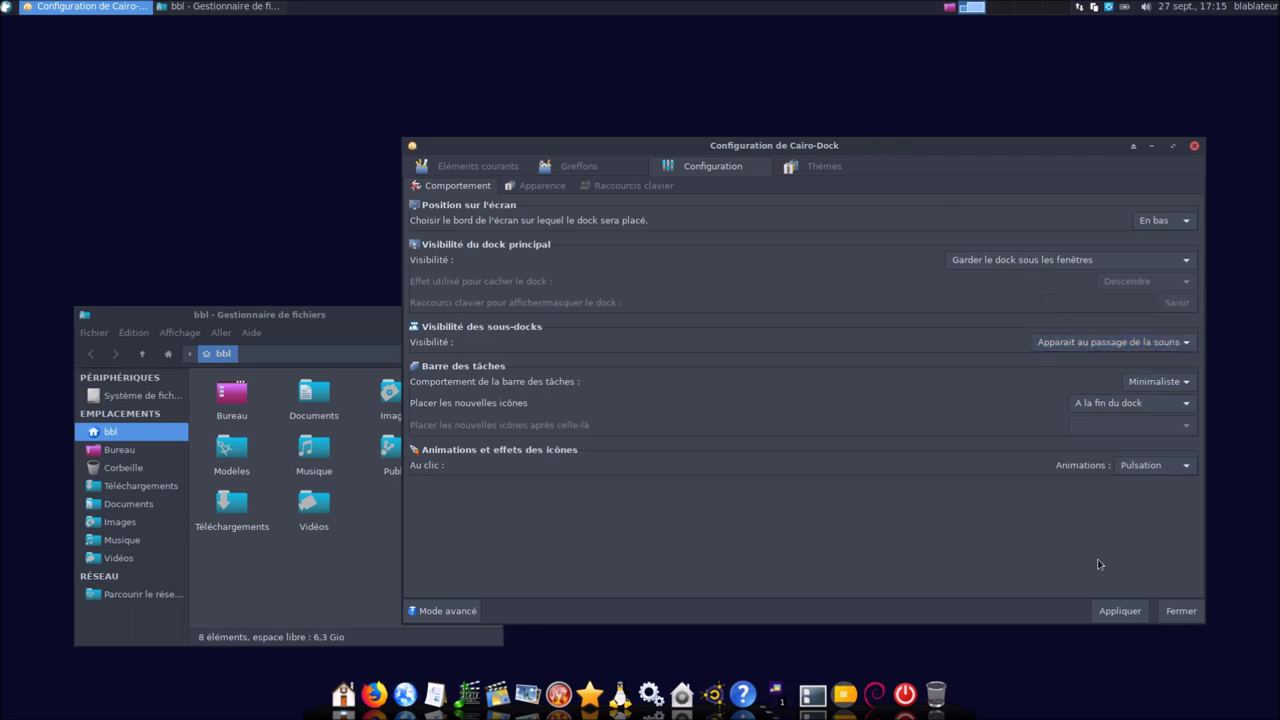
click(1115, 611)
mouse_move(435, 700)
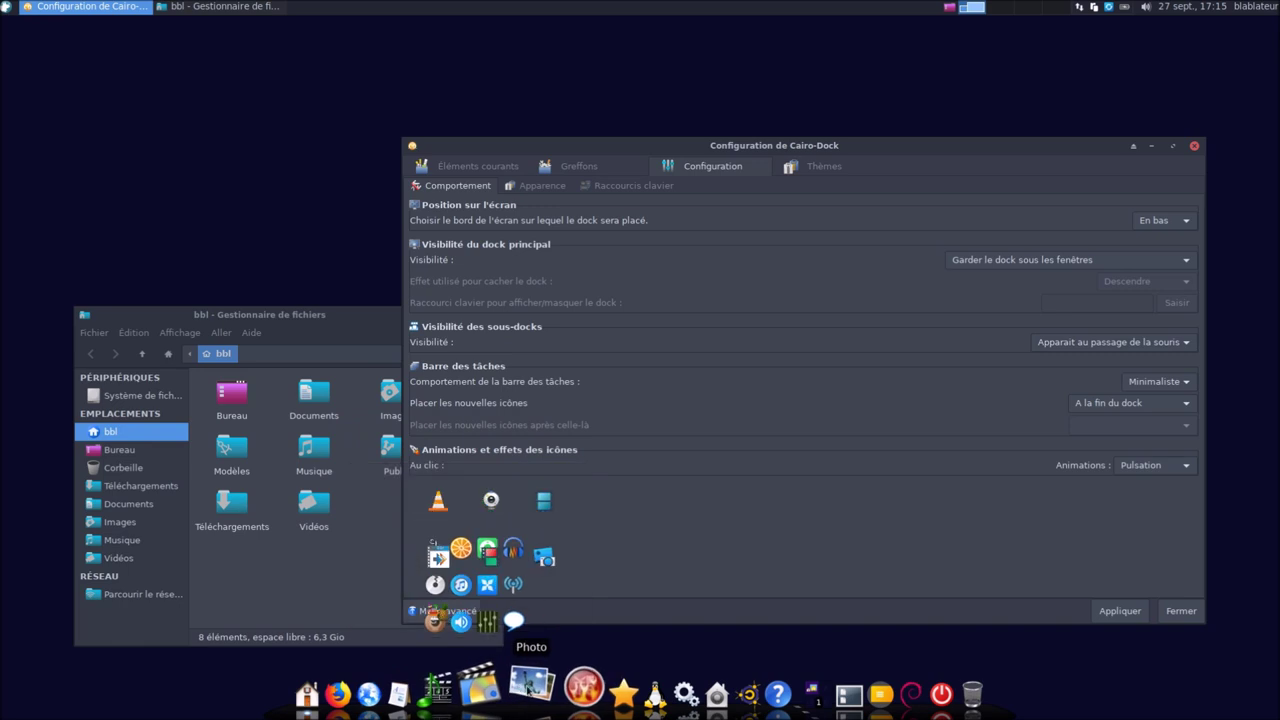
mouse_move(561, 692)
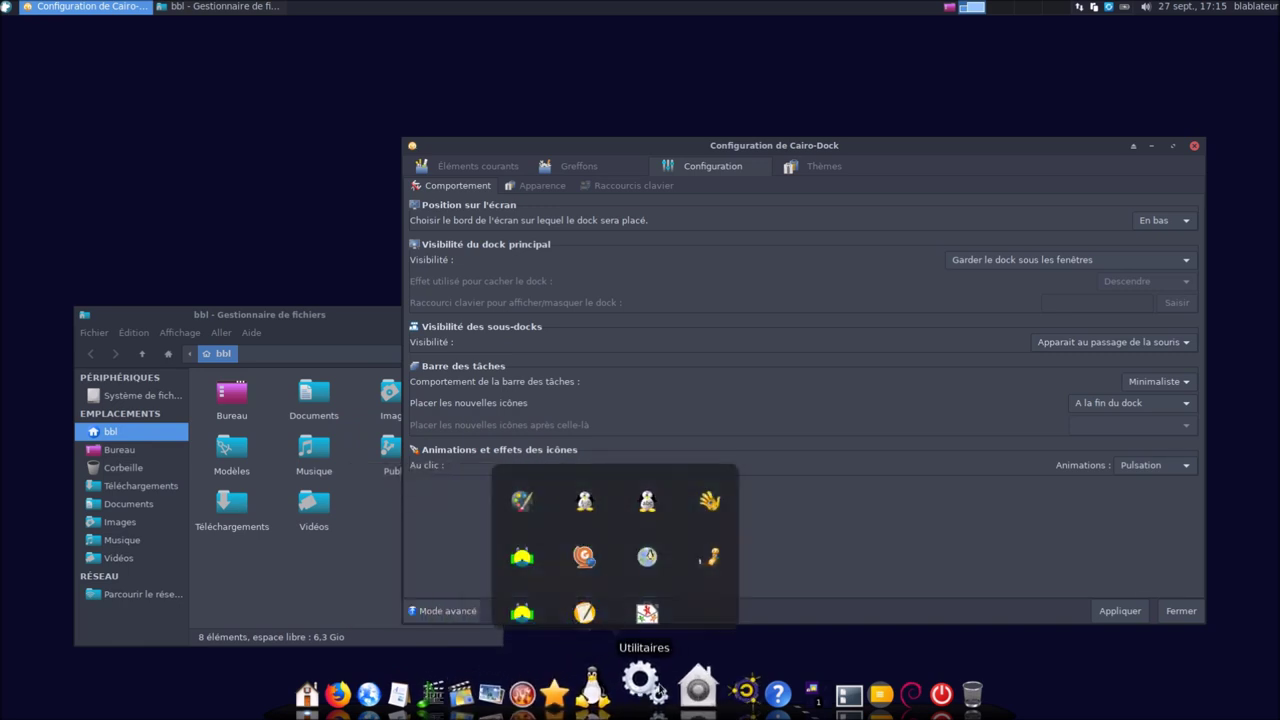
mouse_move(693, 688)
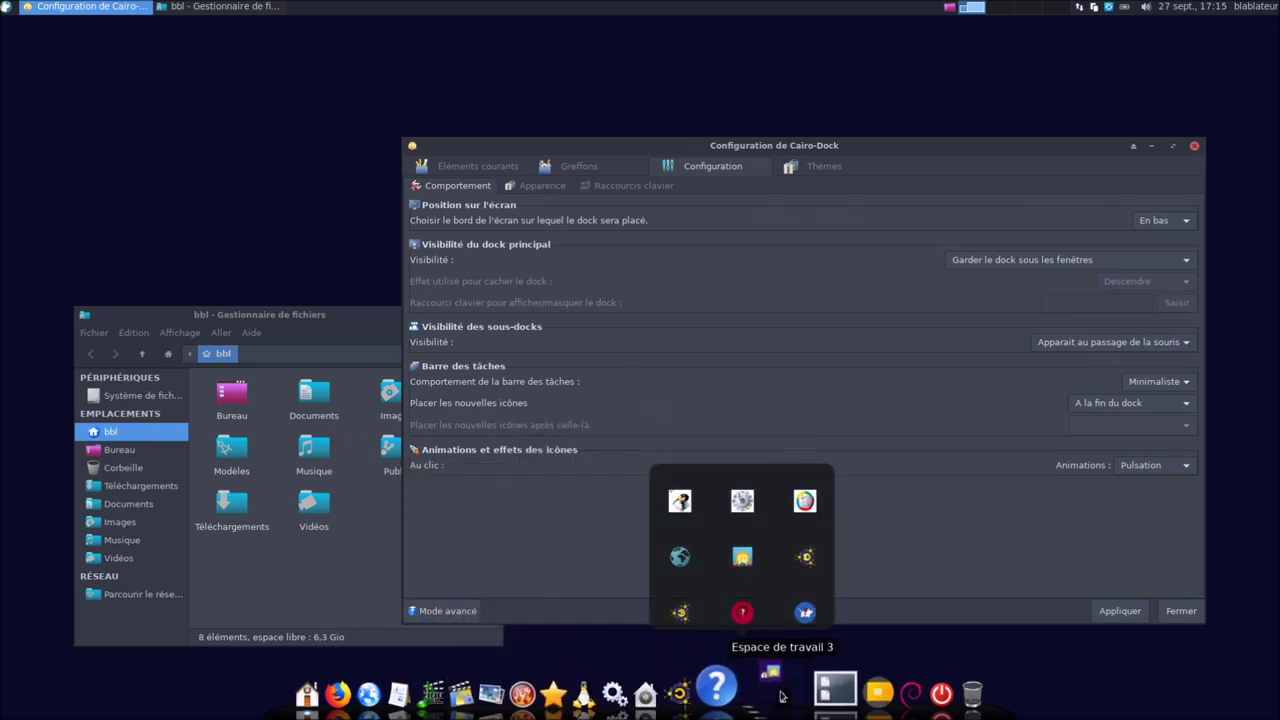
Return the sub-docks' visibility to Apparait au clic, apply it, and point out the configuration window's entry in the taskbar
click(1060, 342)
click(1068, 350)
click(1131, 608)
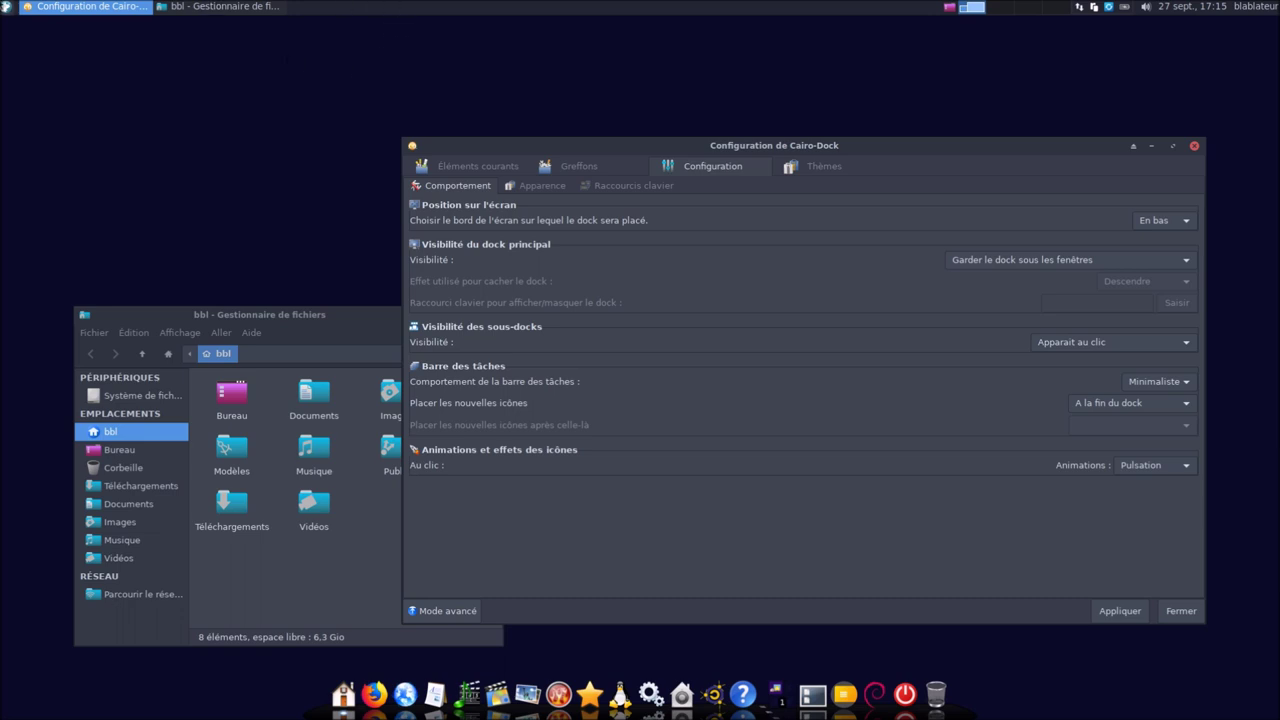
click(110, 6)
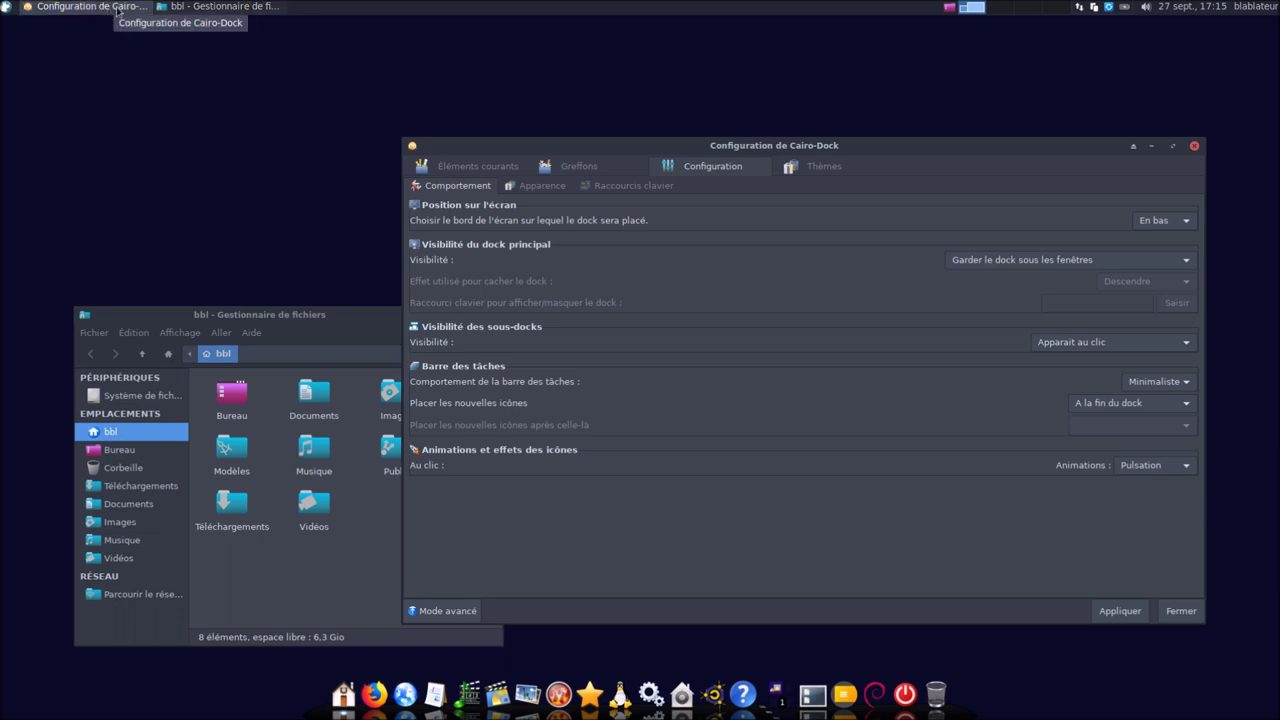
Bring the file manager window to the front and launch the terminal emulator
click(215, 7)
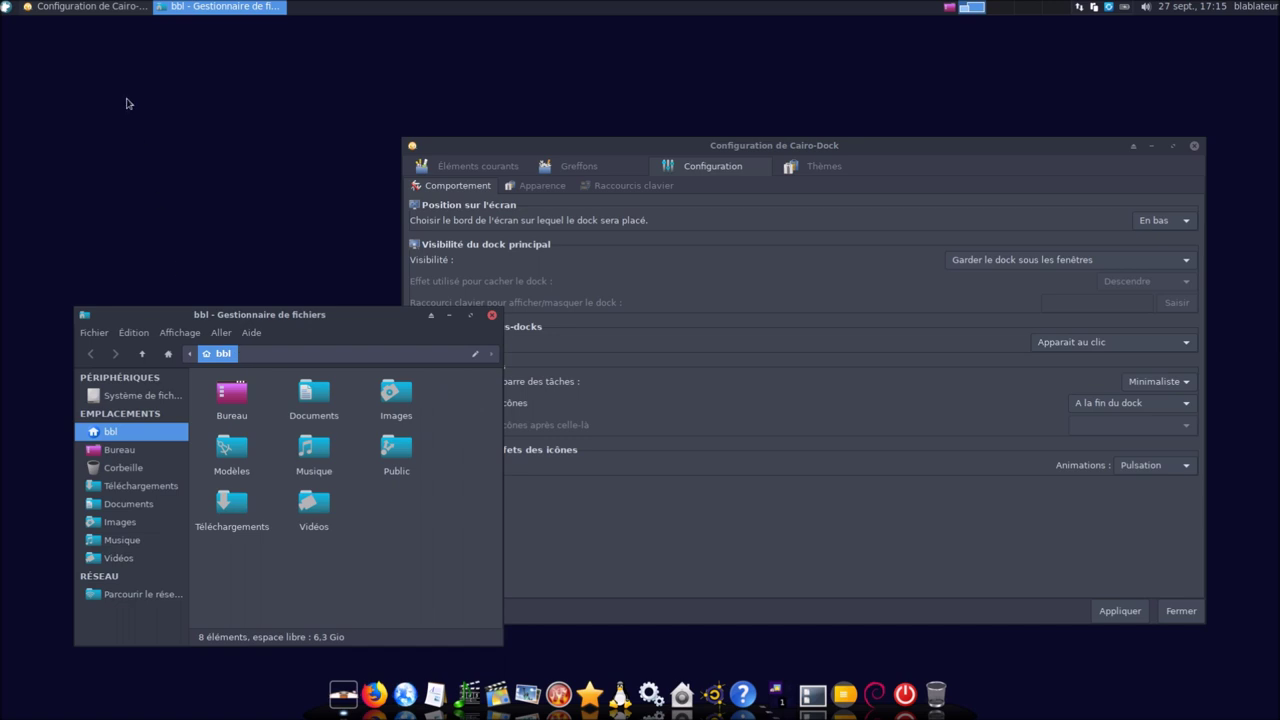
click(6, 7)
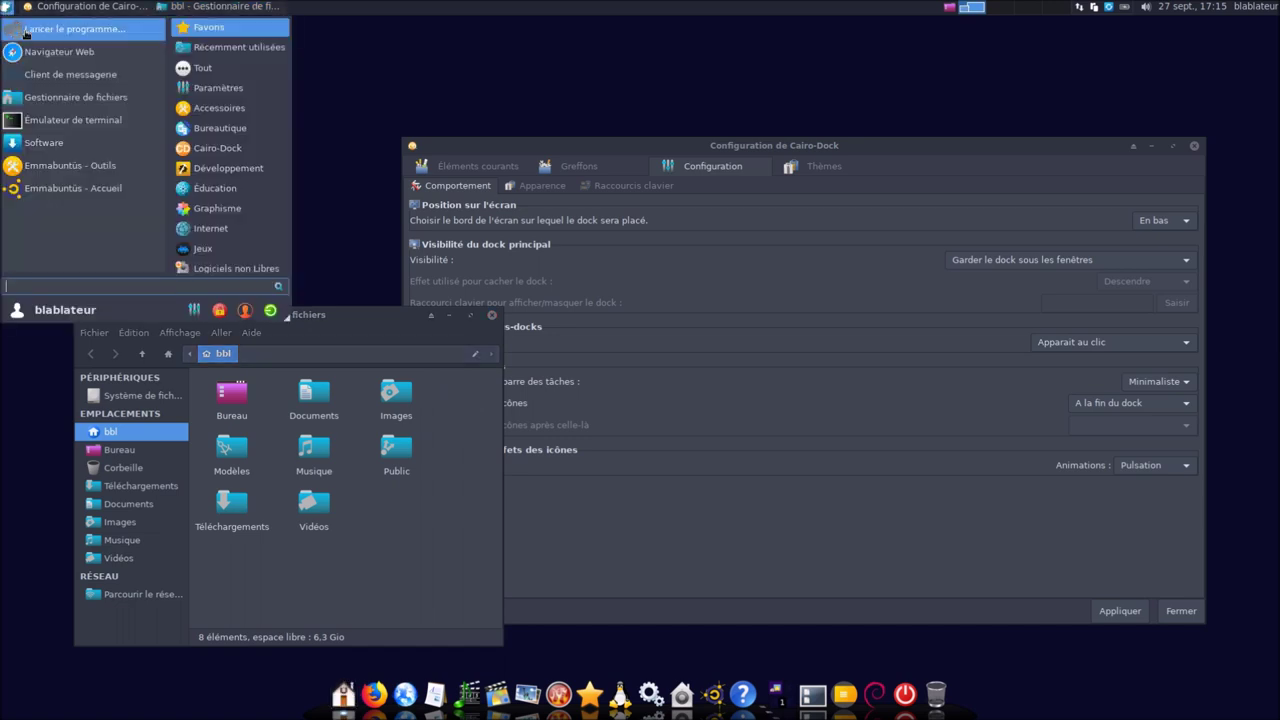
click(78, 119)
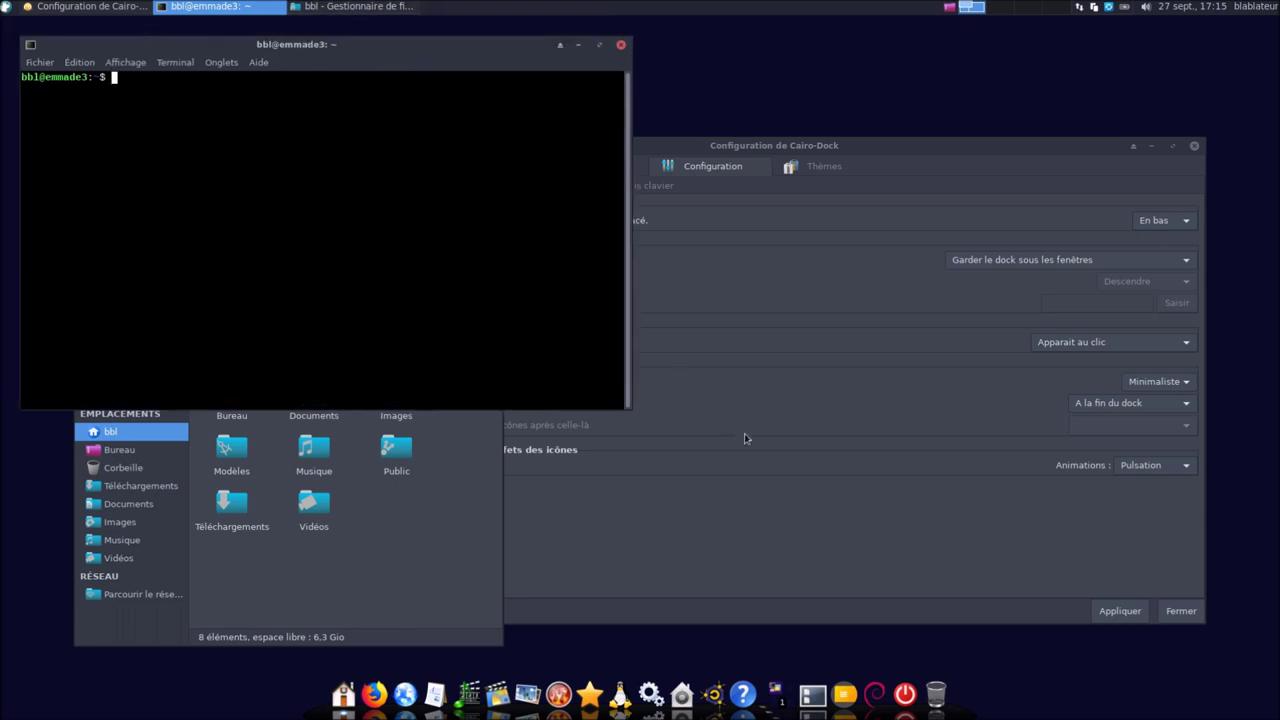
Set the Cairo-Dock taskbar behaviour to Séparée and apply it
click(892, 152)
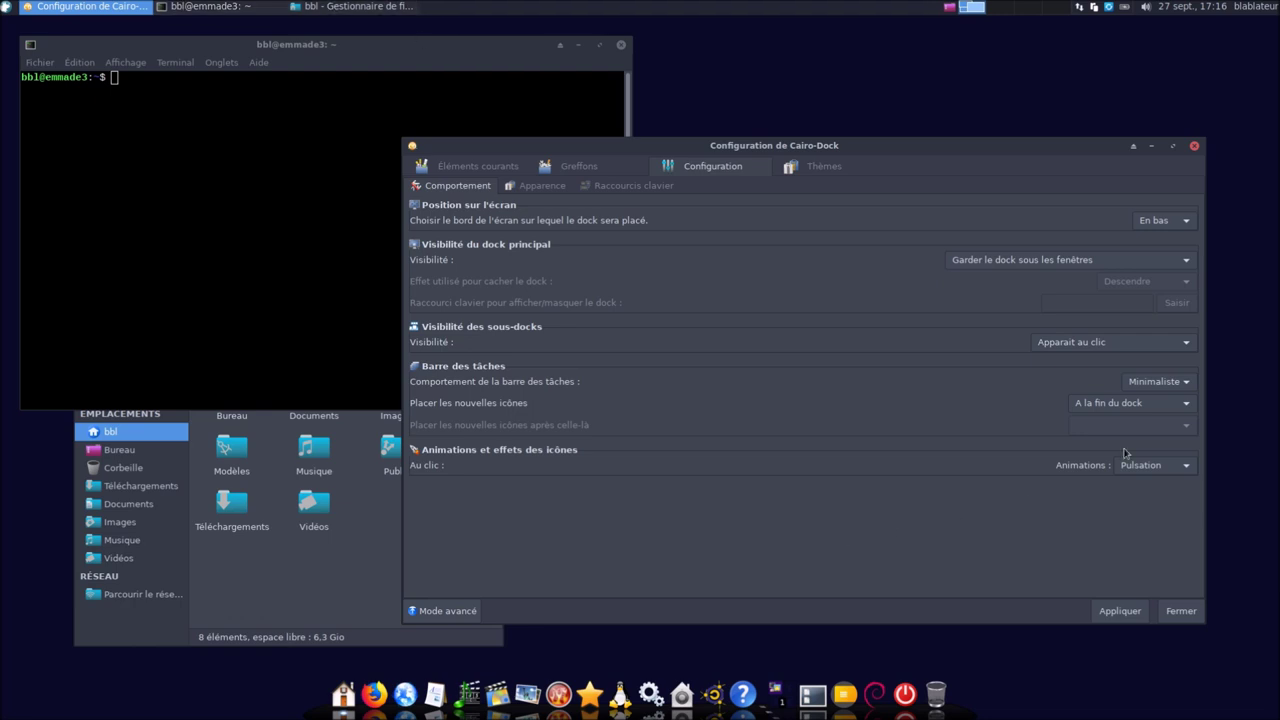
click(1153, 386)
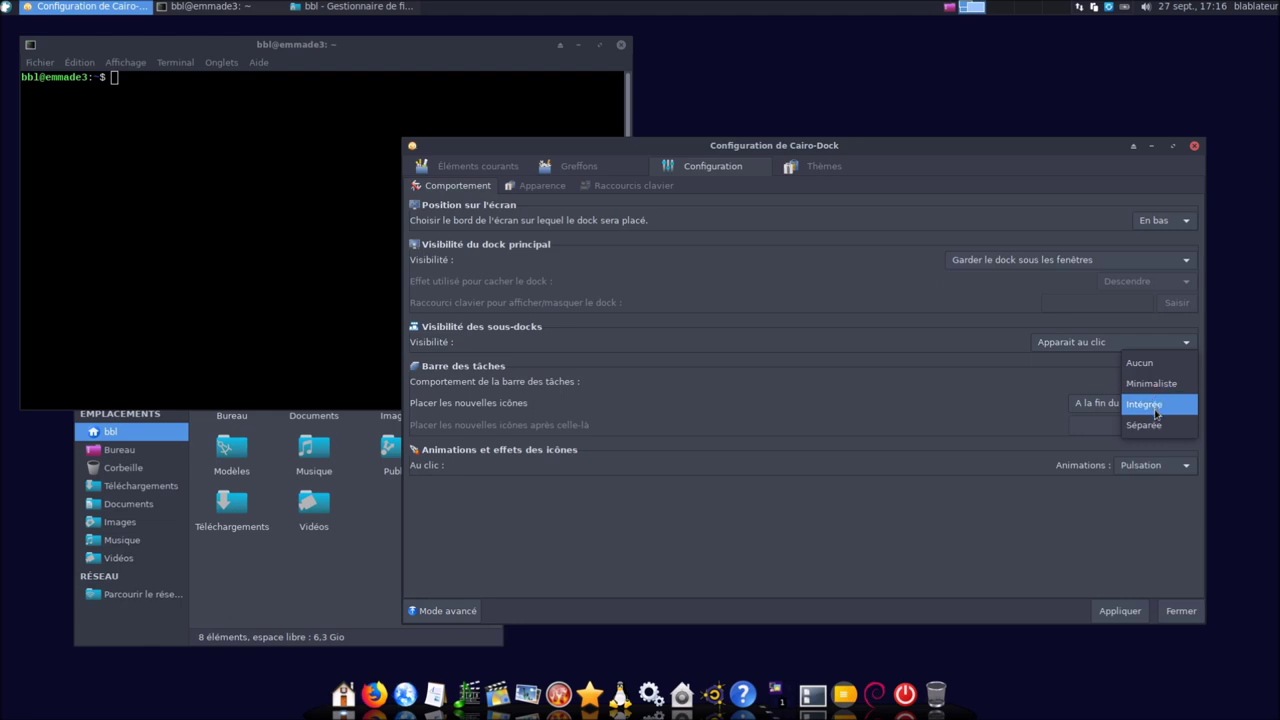
click(1157, 423)
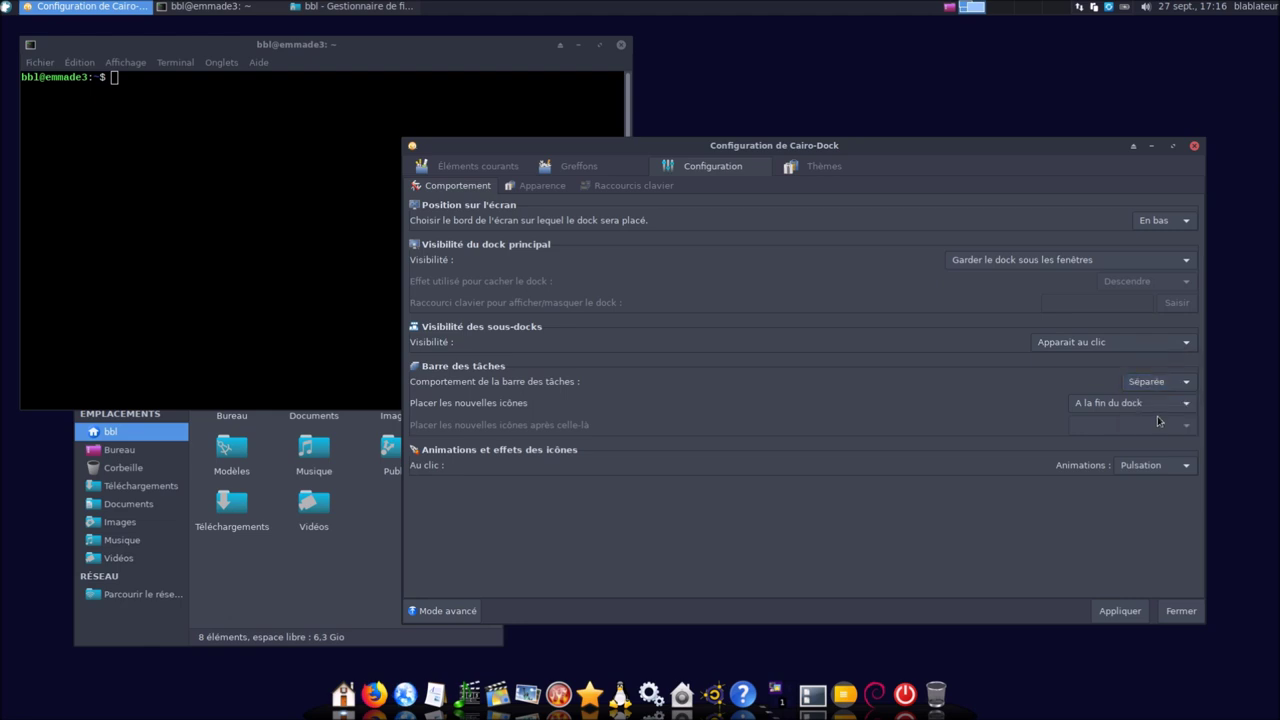
click(1116, 612)
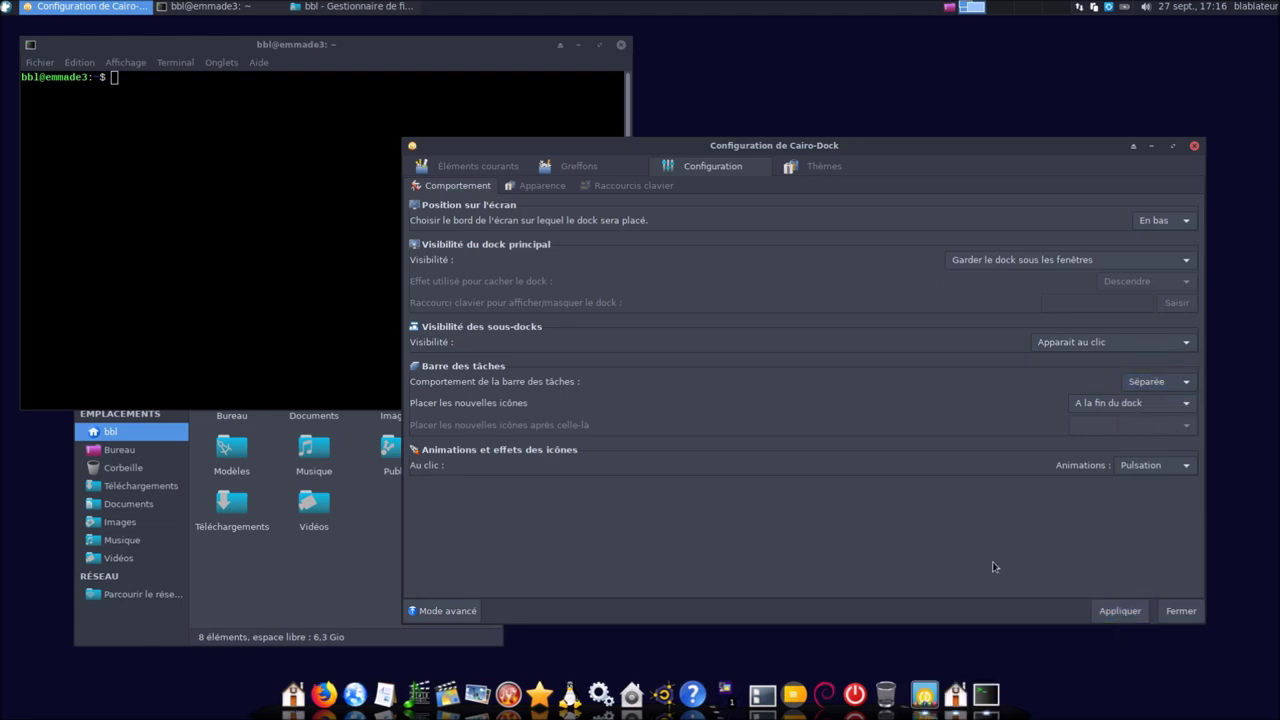
Switch between the open file manager, terminal and configuration windows from the dock to test the separate taskbar
click(954, 697)
click(1005, 690)
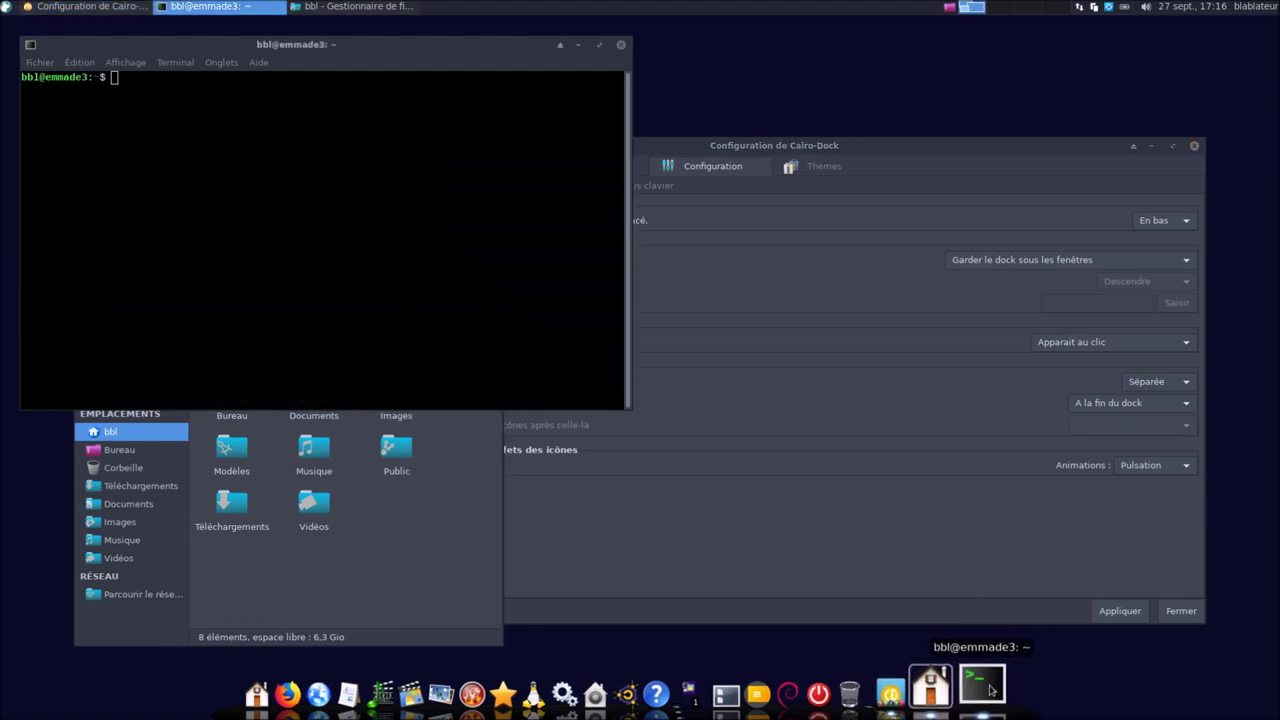
click(925, 690)
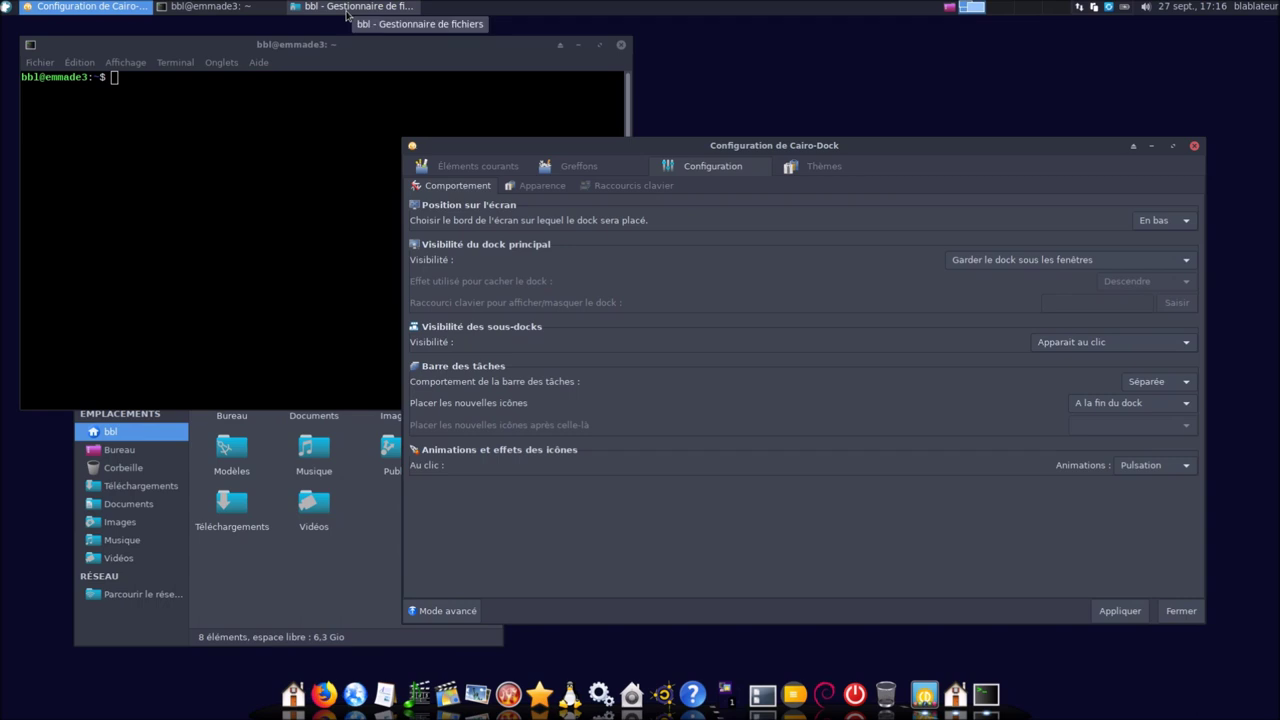
Set the placement of new taskbar icons to Au début du dock and apply it
click(1123, 404)
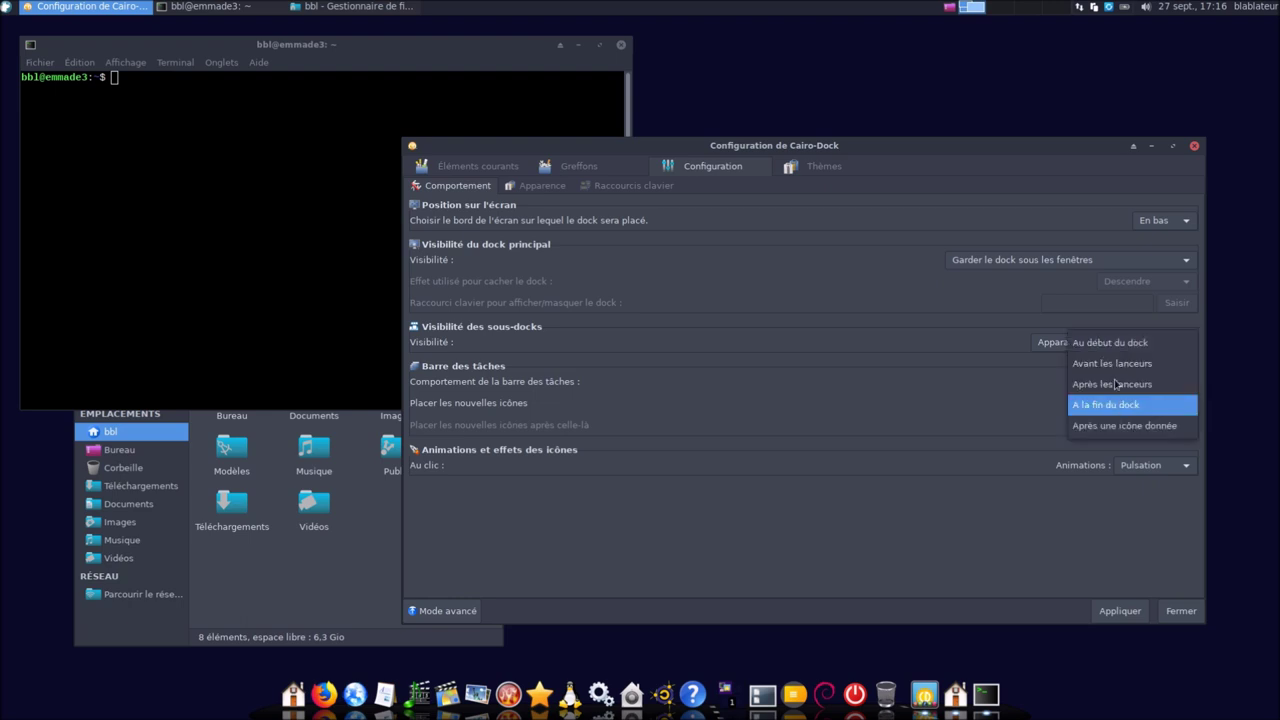
click(1108, 343)
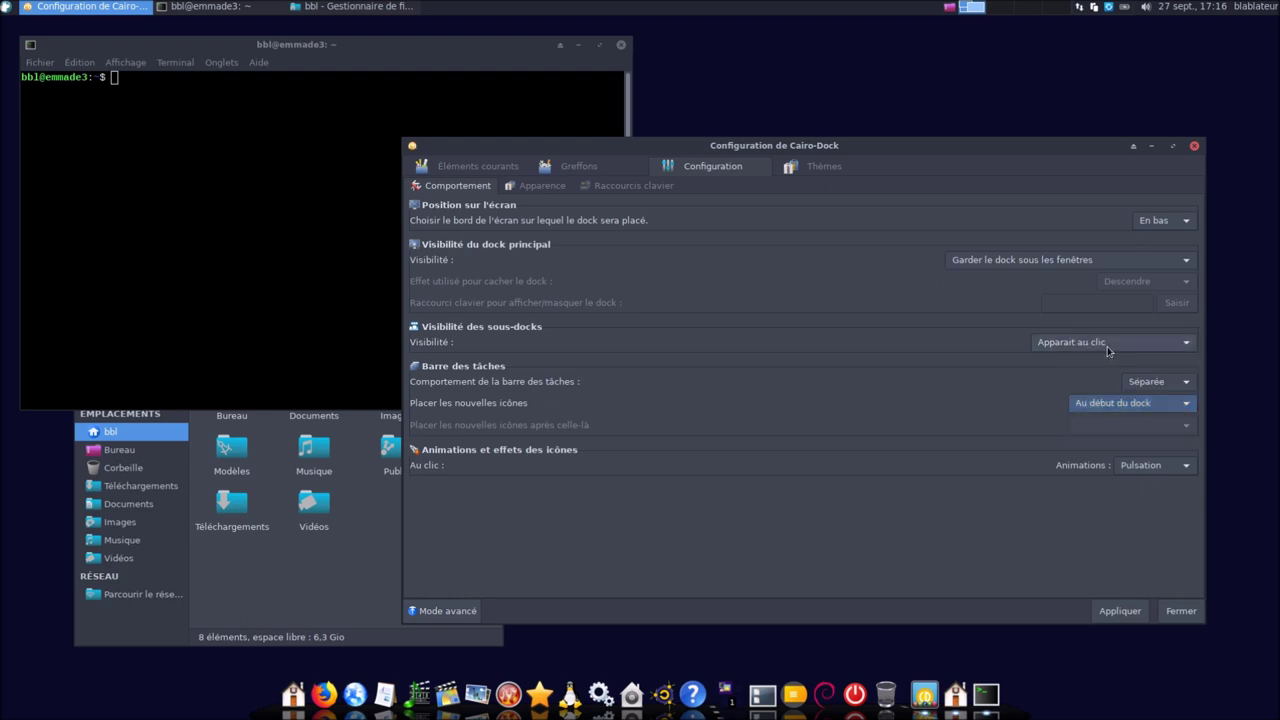
click(1135, 615)
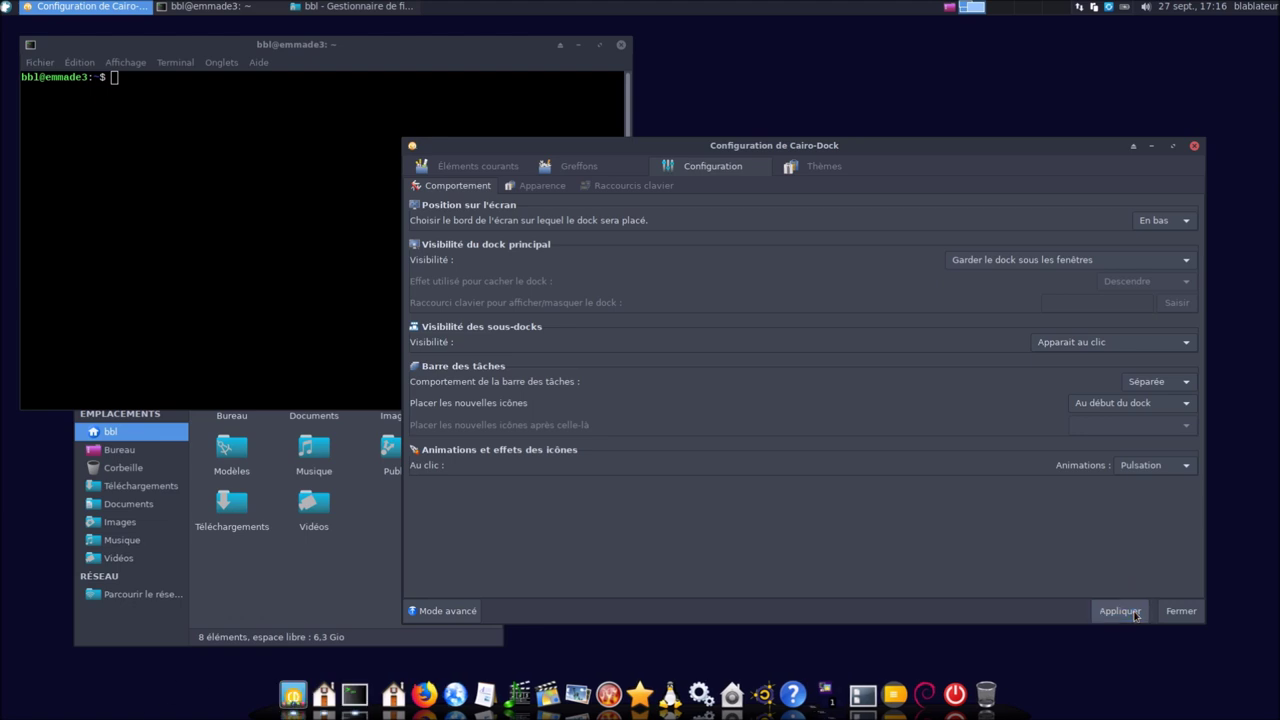
Set the placement of new taskbar icons to Avant les lanceurs and apply it
click(1147, 405)
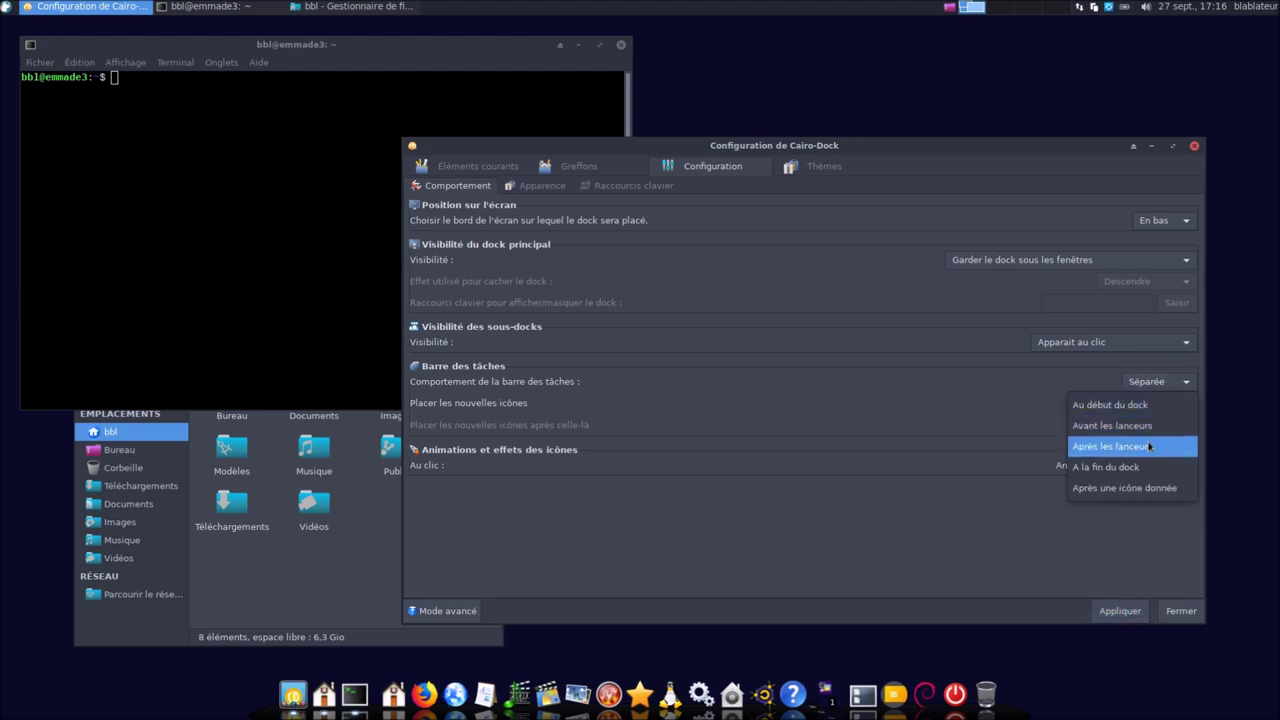
click(1147, 427)
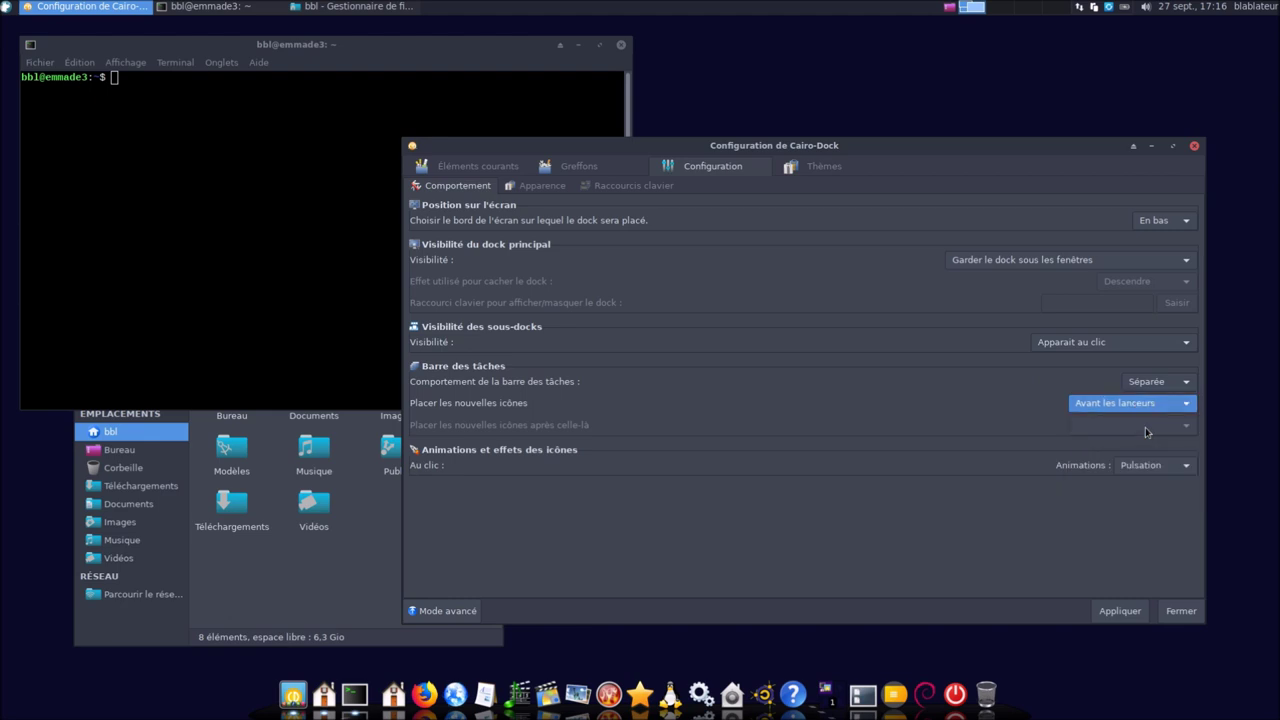
click(1108, 616)
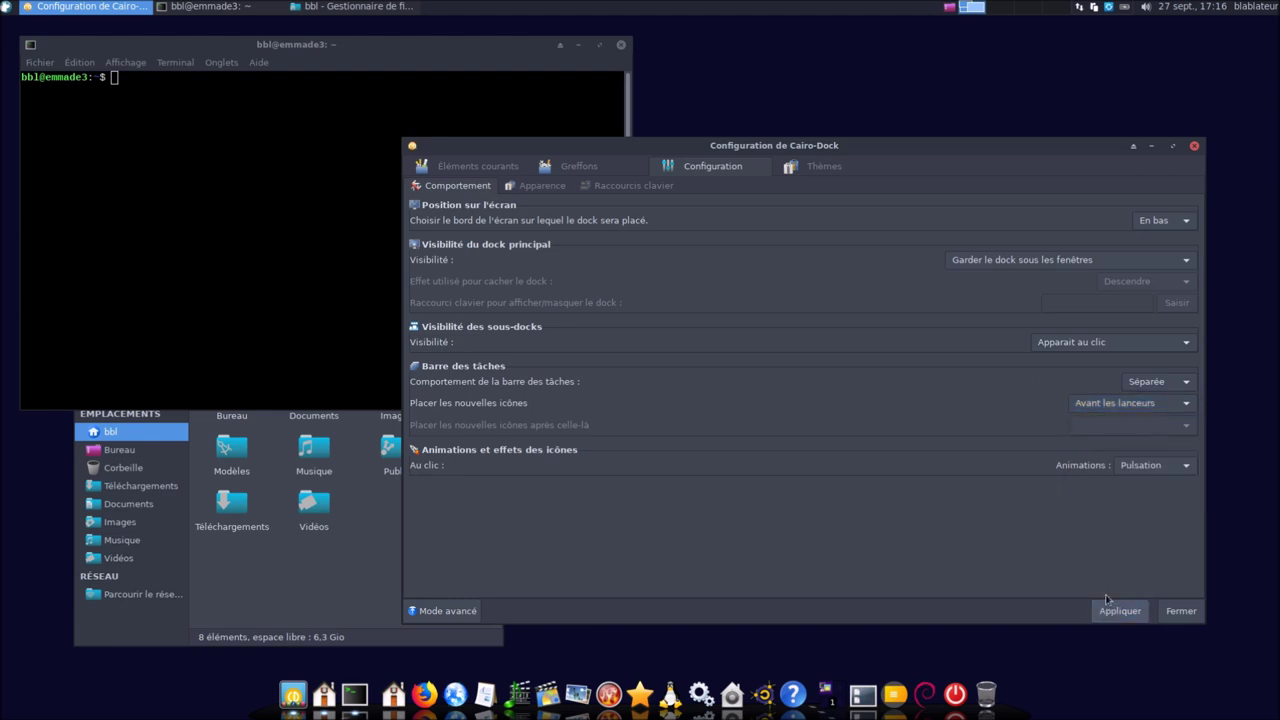
Return the placement of new taskbar icons to A la fin du dock and apply it
click(1106, 410)
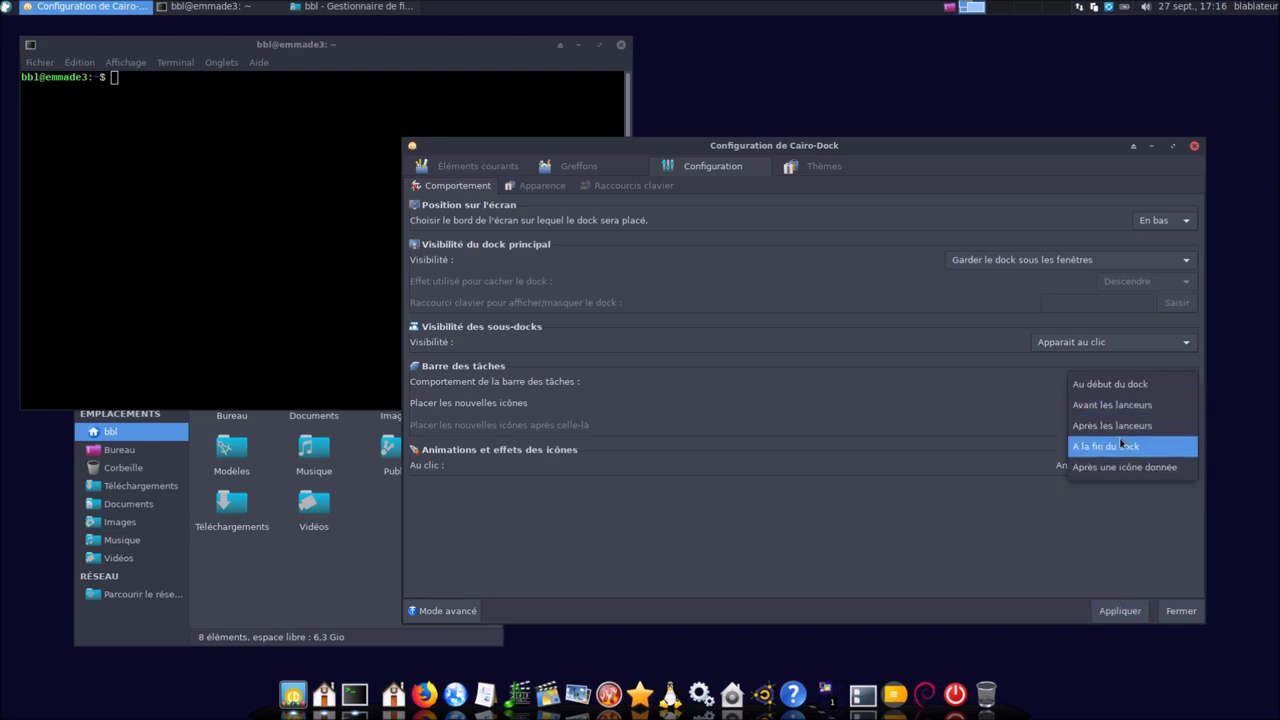
click(1120, 446)
click(1120, 609)
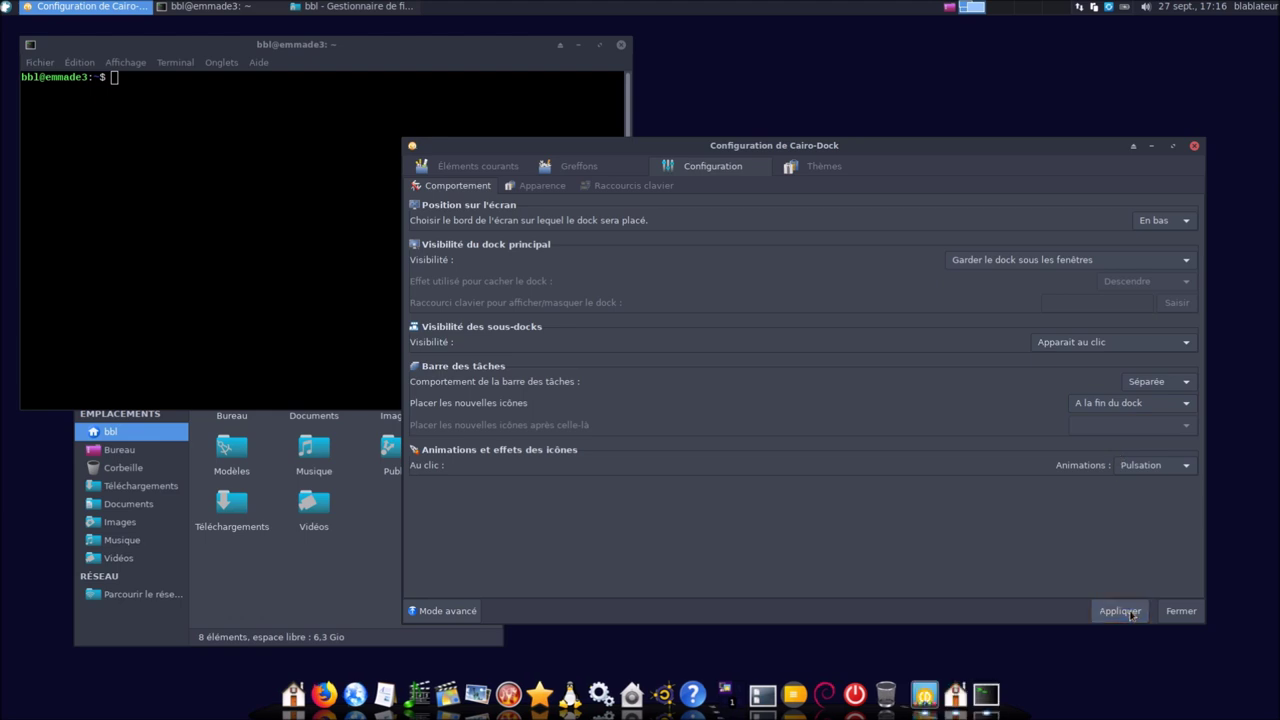
Remove the Boutons des fenêtres element from Tableau de bord 0 and close the panel preferences
right_click(600, 7)
mouse_move(672, 116)
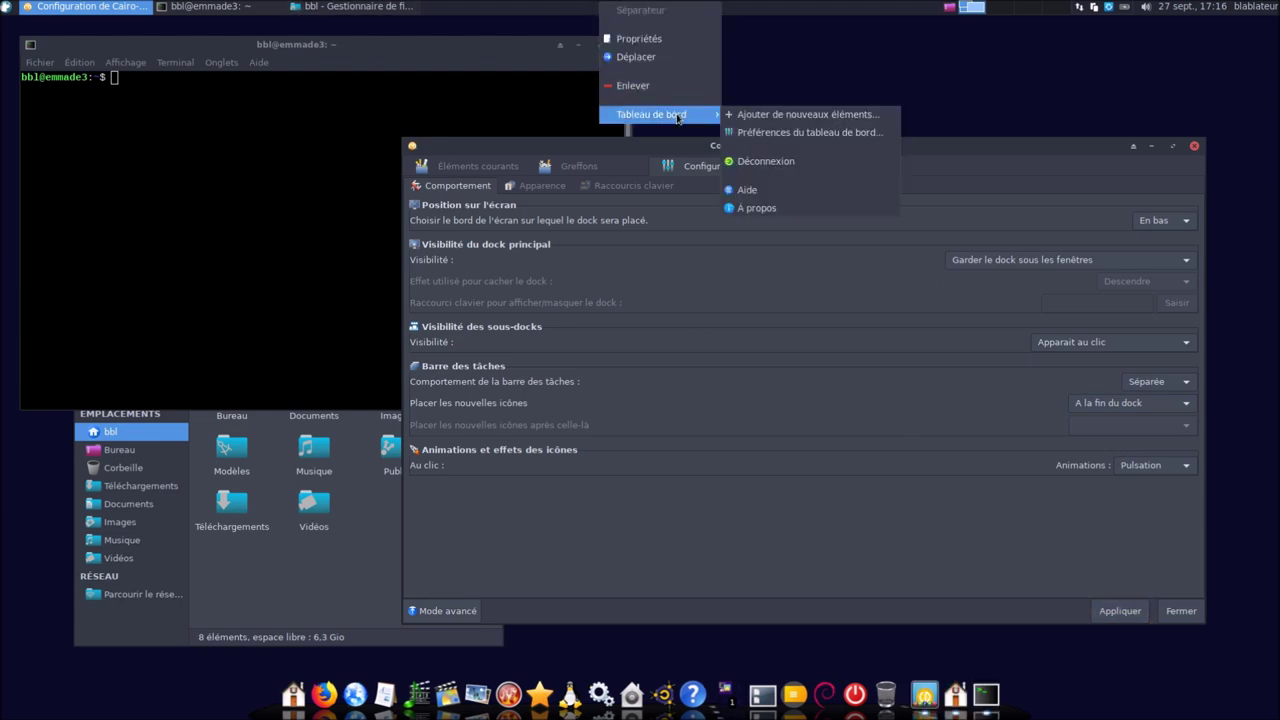
click(806, 136)
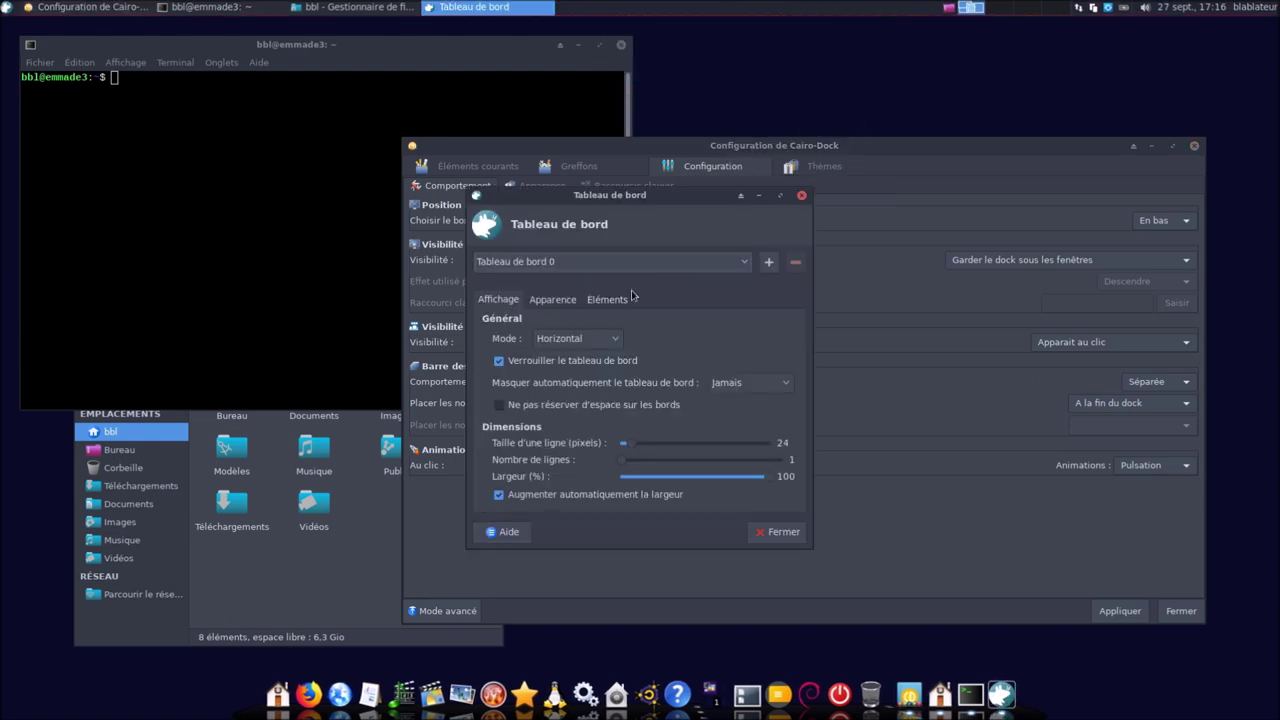
click(620, 298)
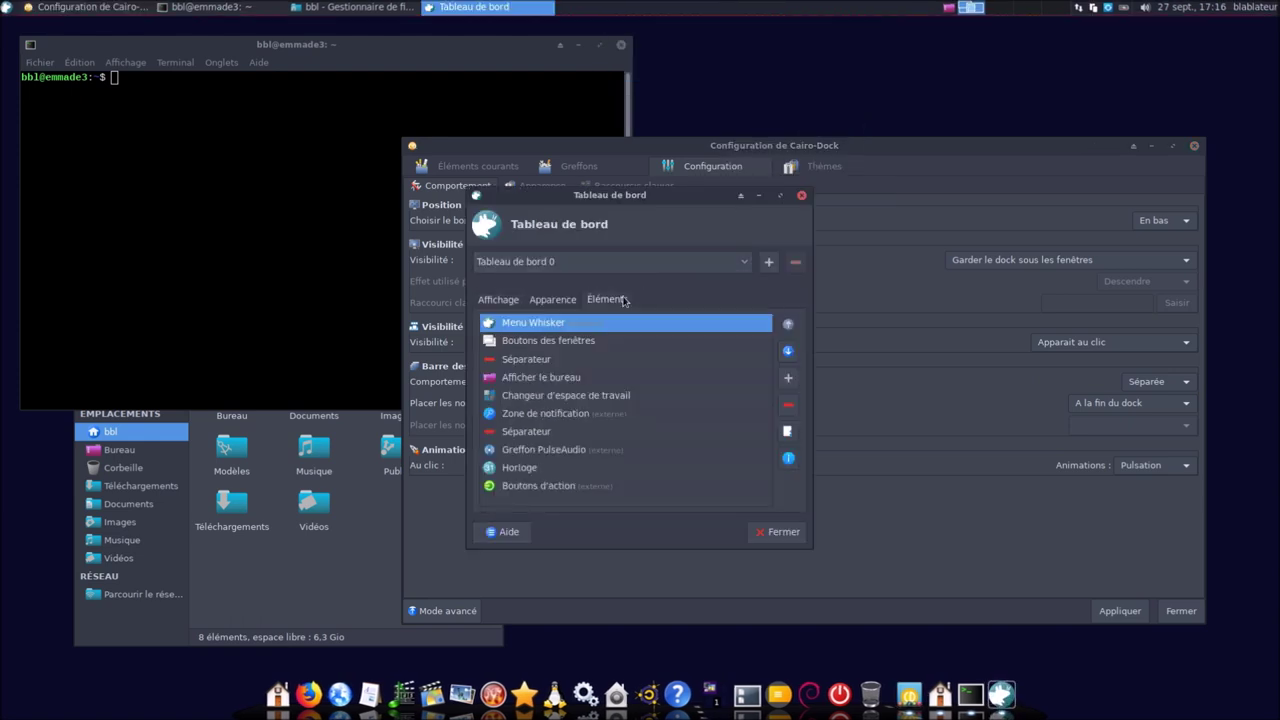
click(573, 346)
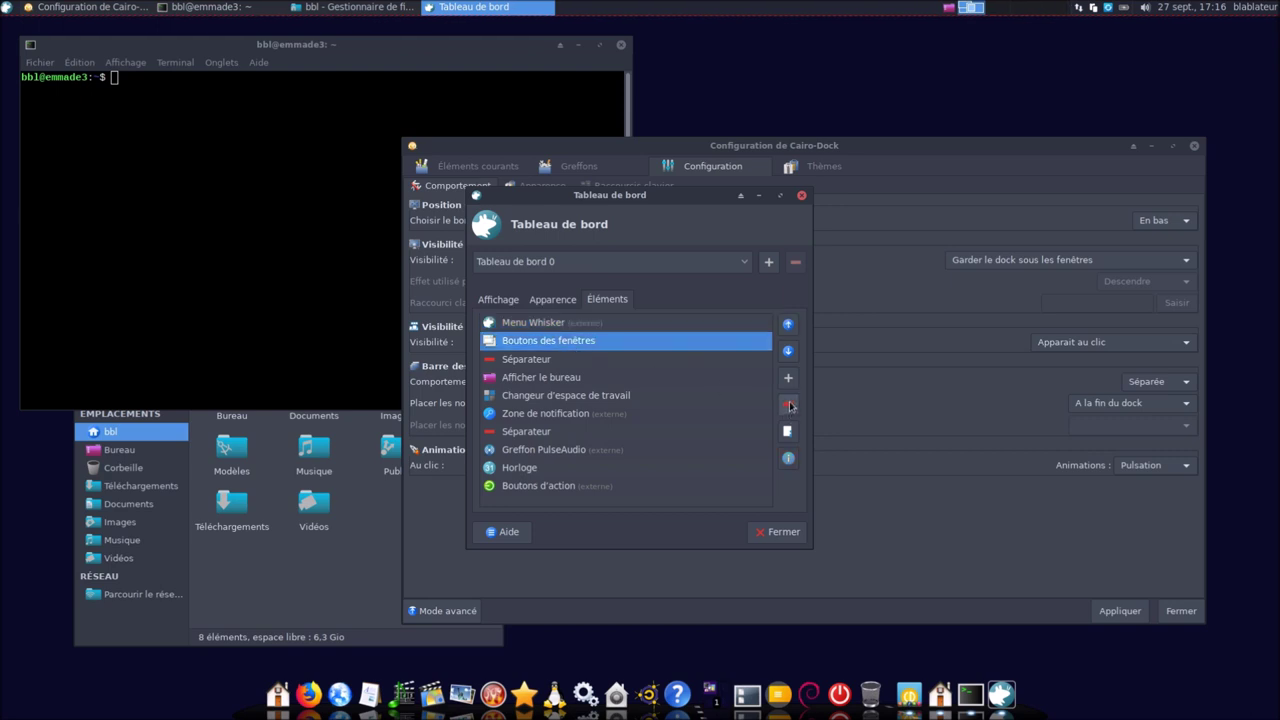
click(790, 406)
click(811, 428)
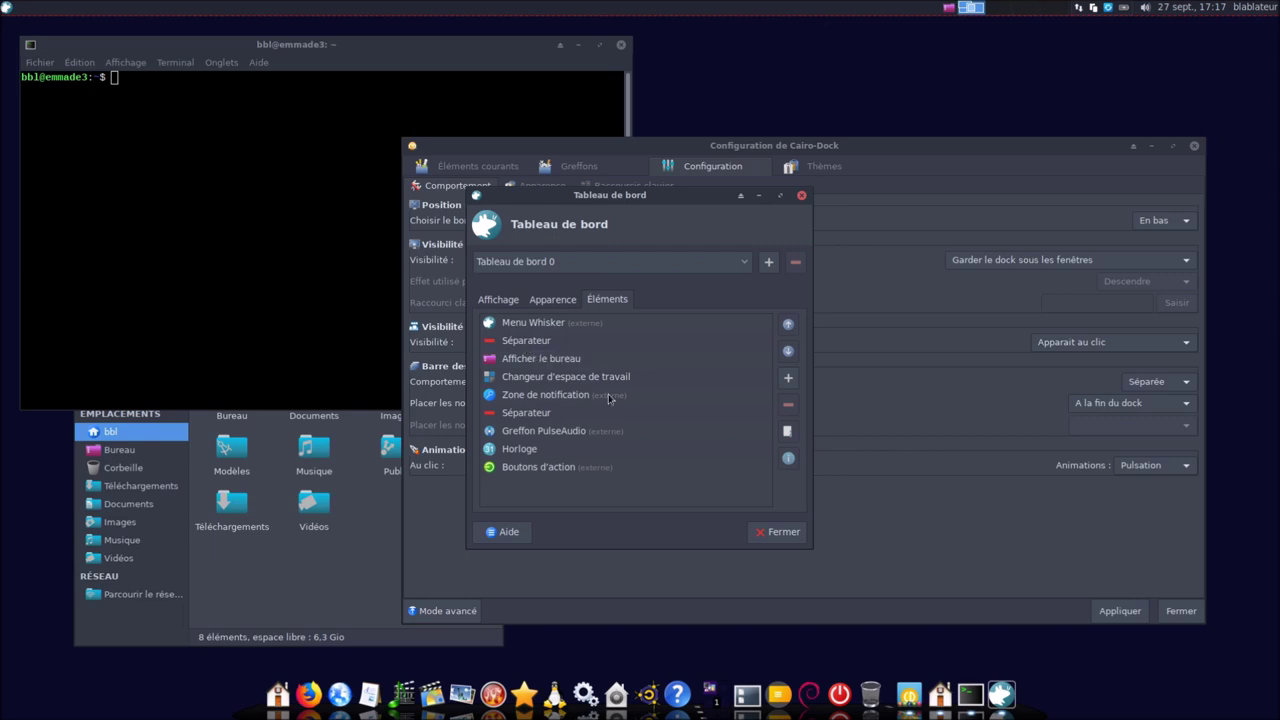
click(778, 532)
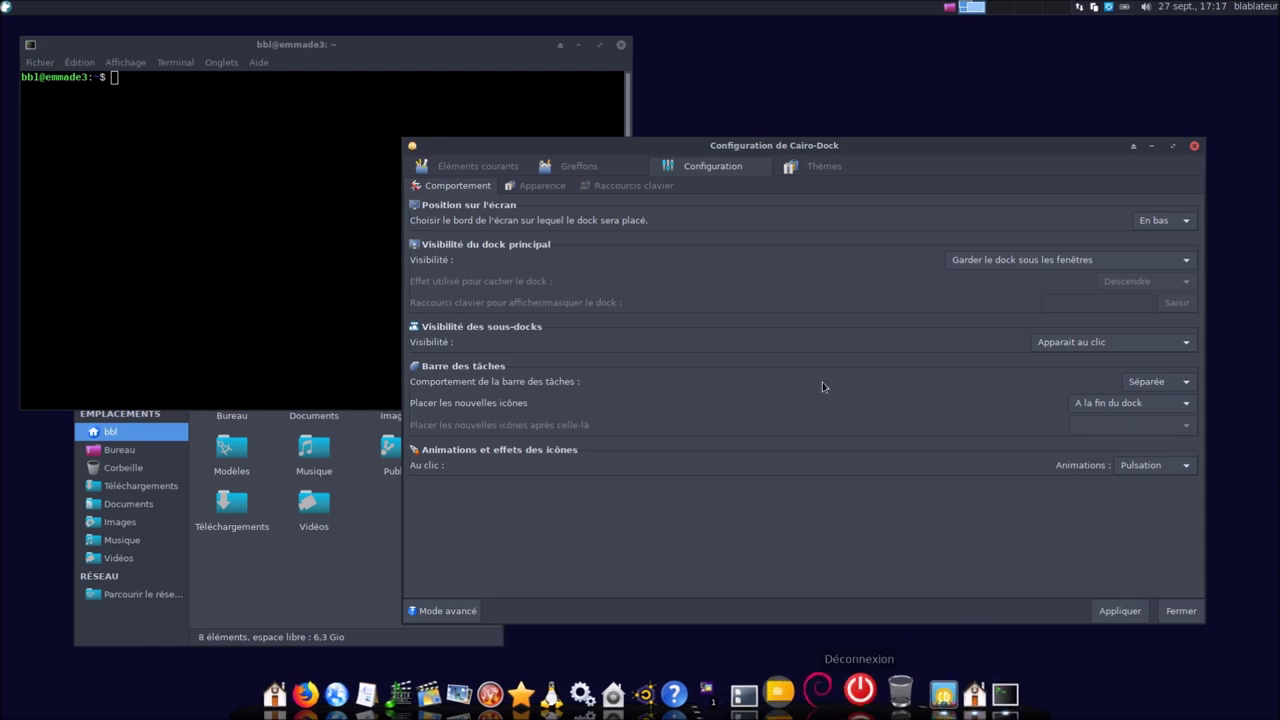
Look through Cairo-Dock's appearance settings, the elements of Dock du bas and the available Greffons
click(545, 186)
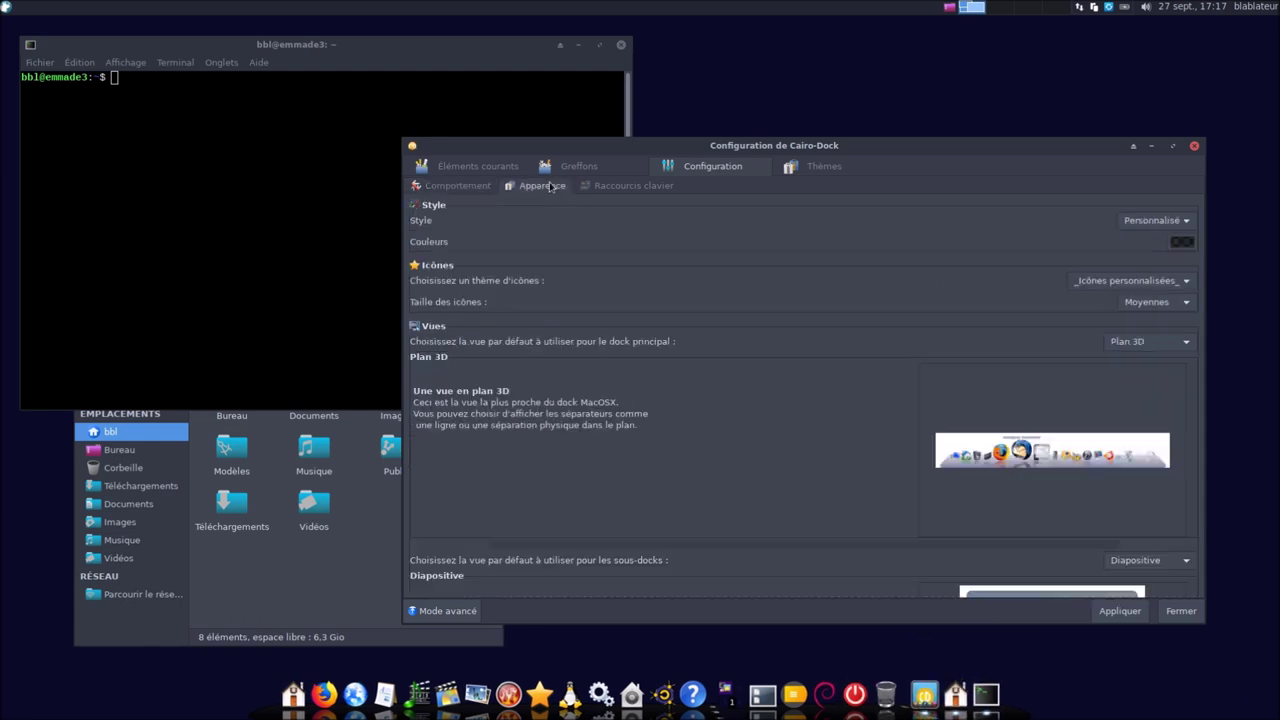
click(478, 167)
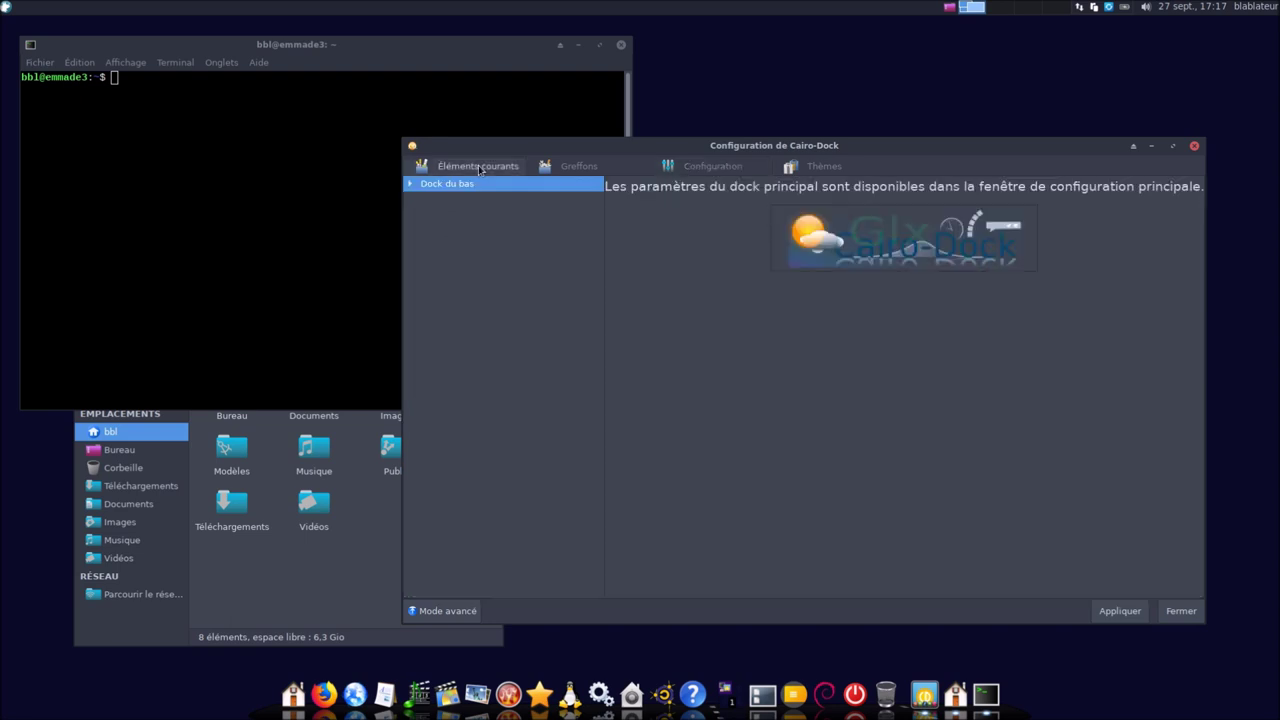
click(409, 189)
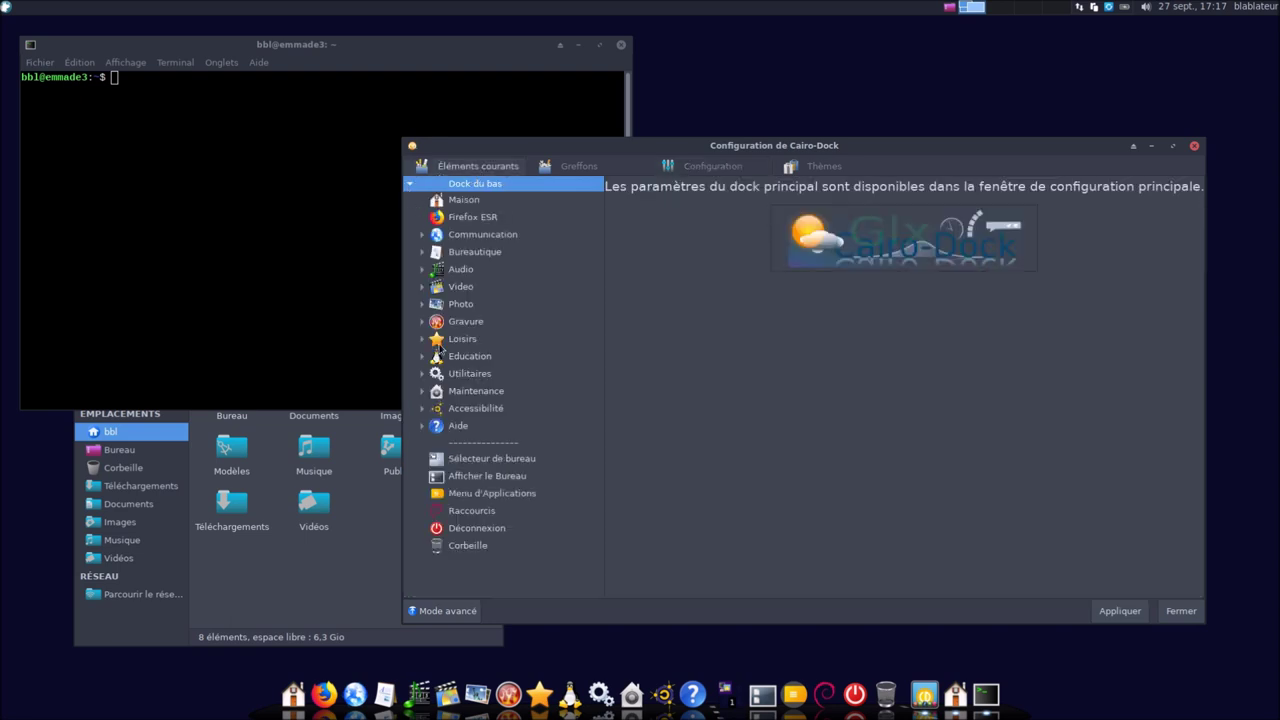
click(571, 161)
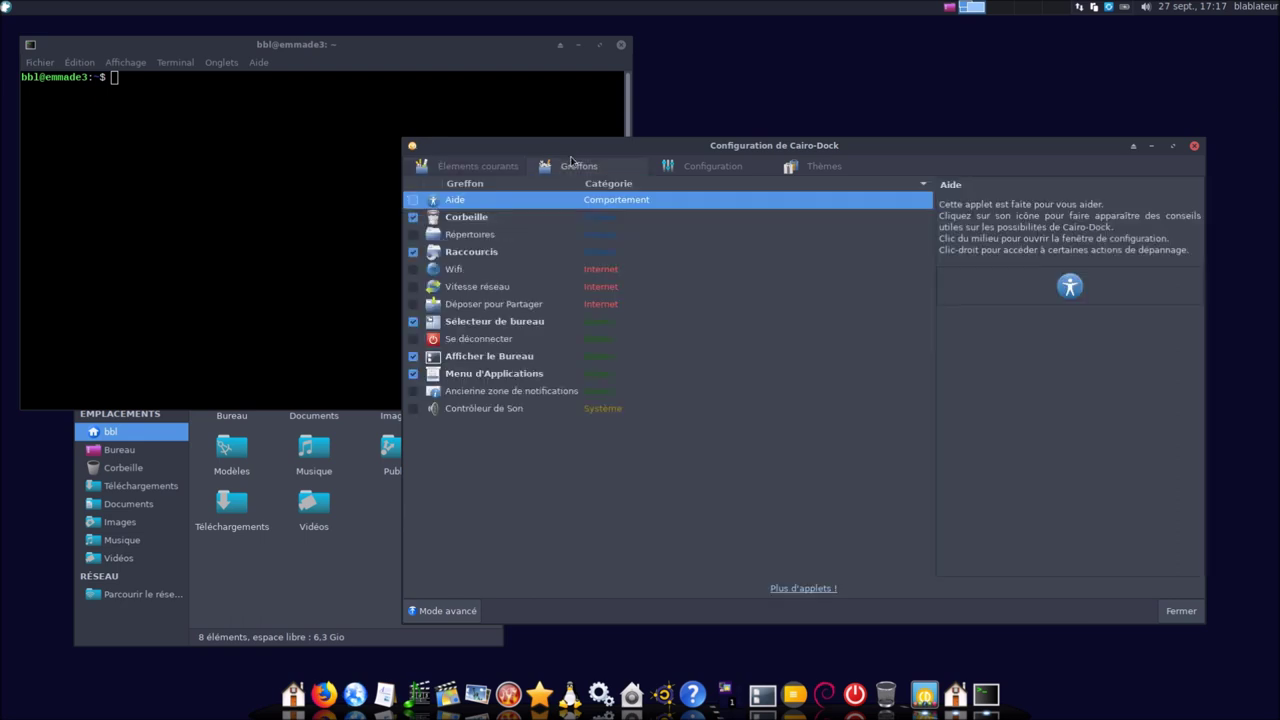
Remove the Zone de notification element from Tableau de bord 0
right_click(714, 10)
mouse_move(776, 120)
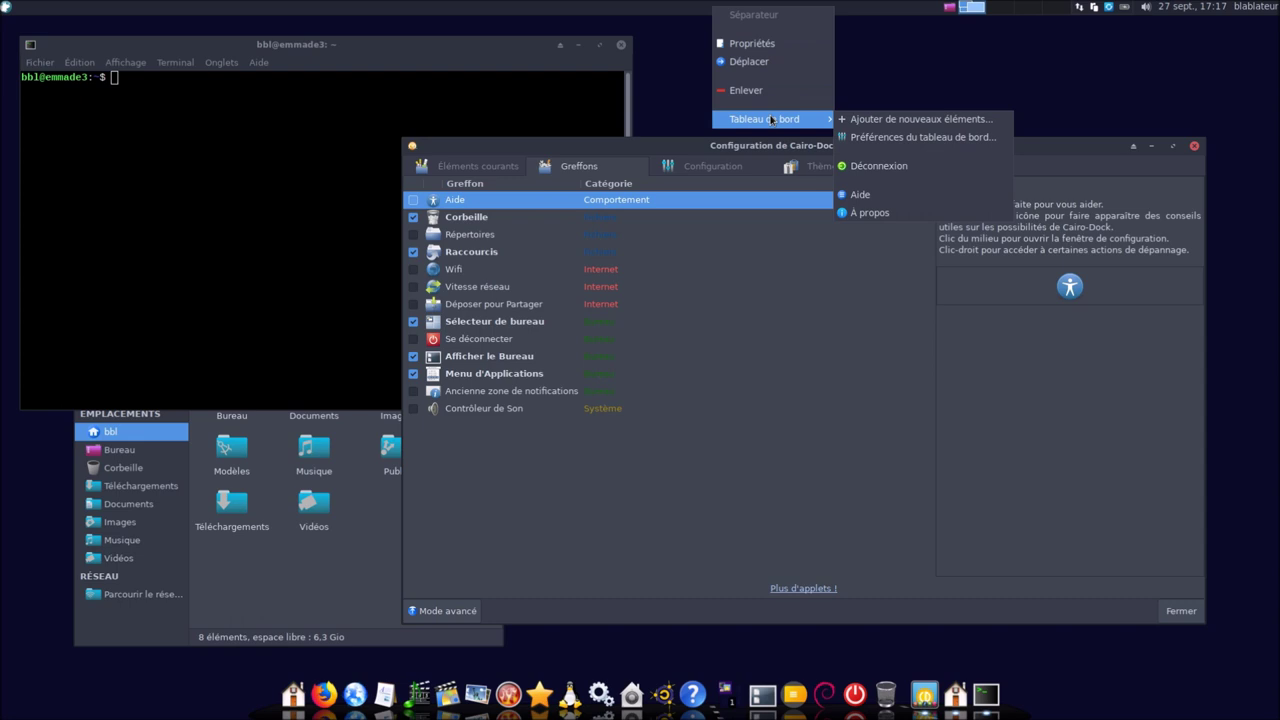
click(902, 140)
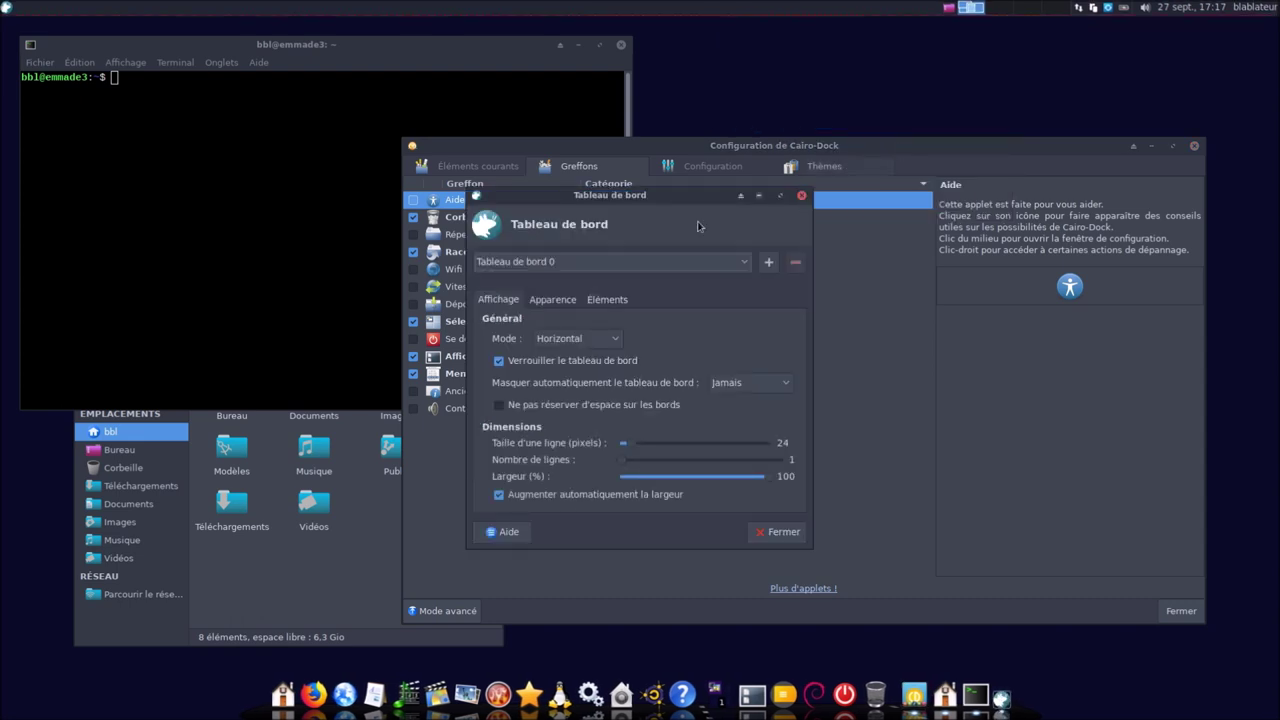
click(607, 300)
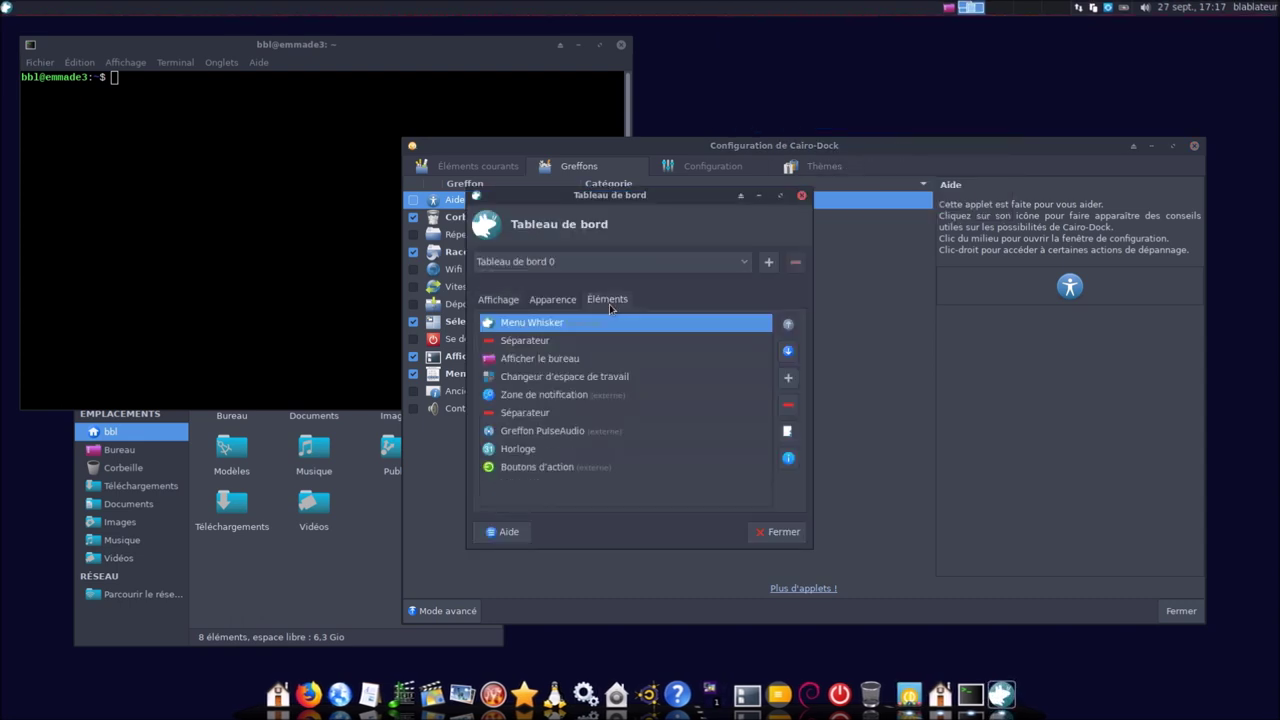
click(544, 396)
click(788, 404)
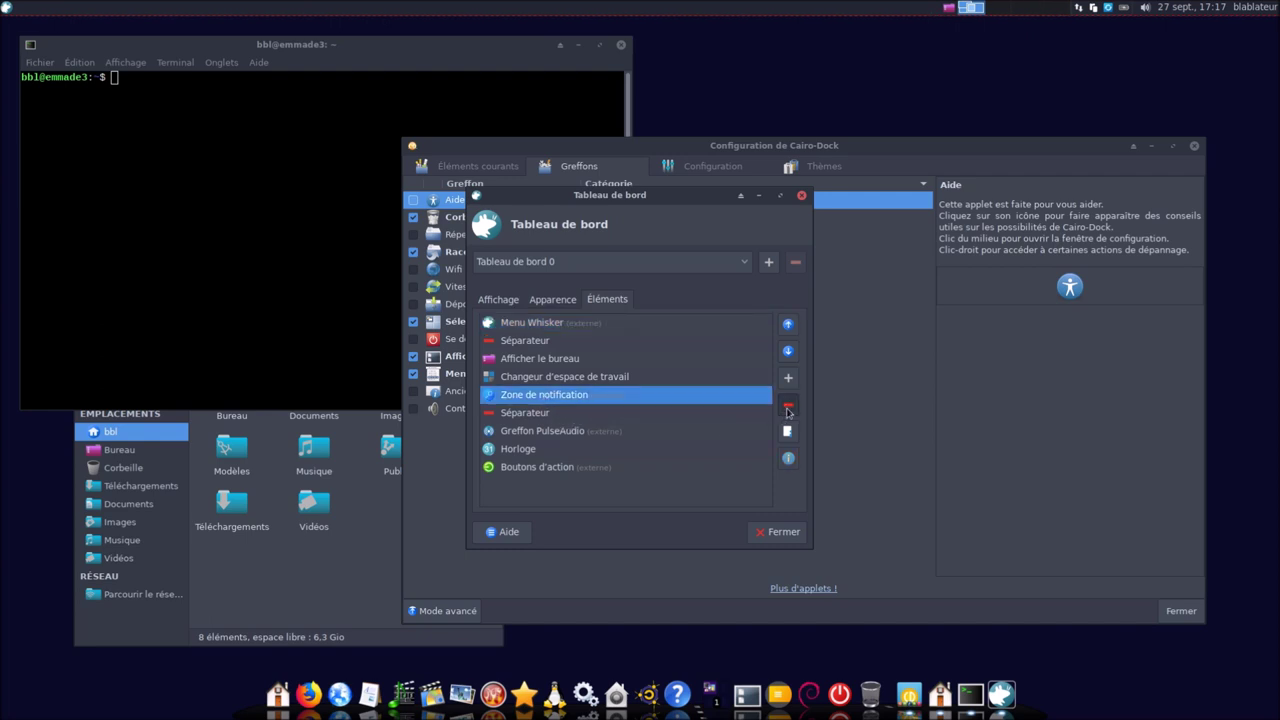
click(803, 423)
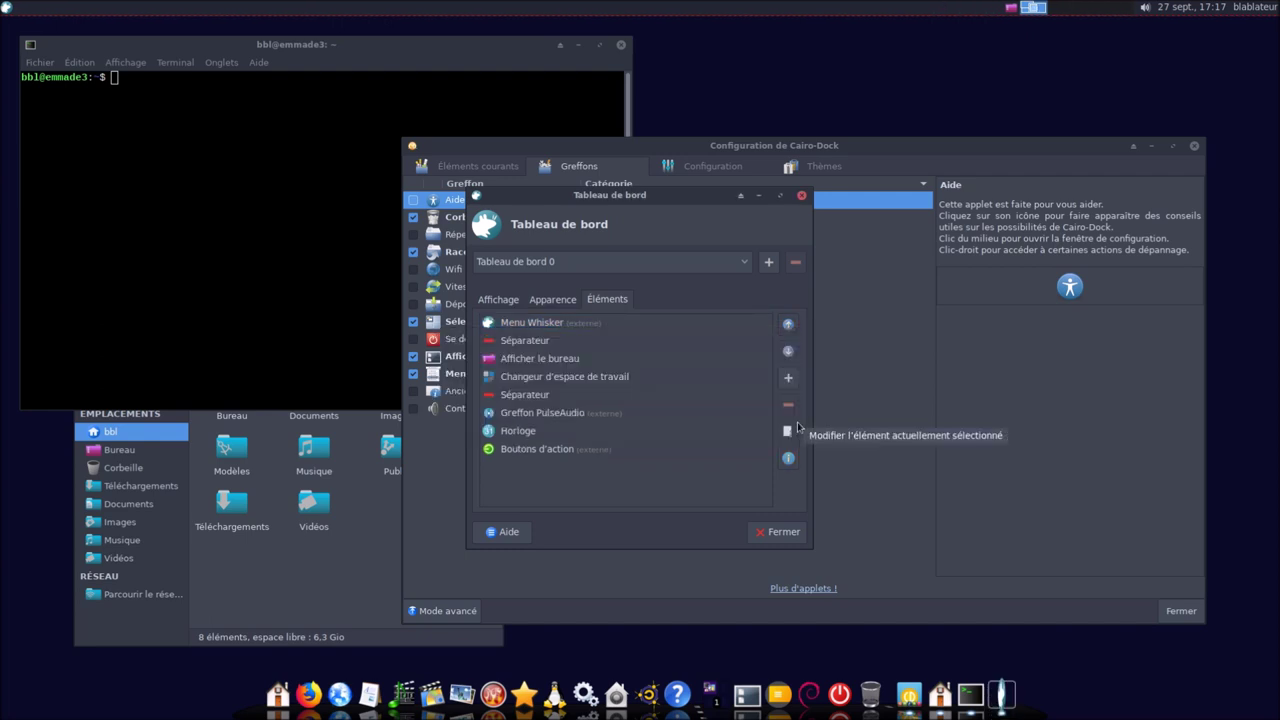
Remove the separator just after Changeur d'espace de travail from the panel's elements and close the panel preferences
click(525, 398)
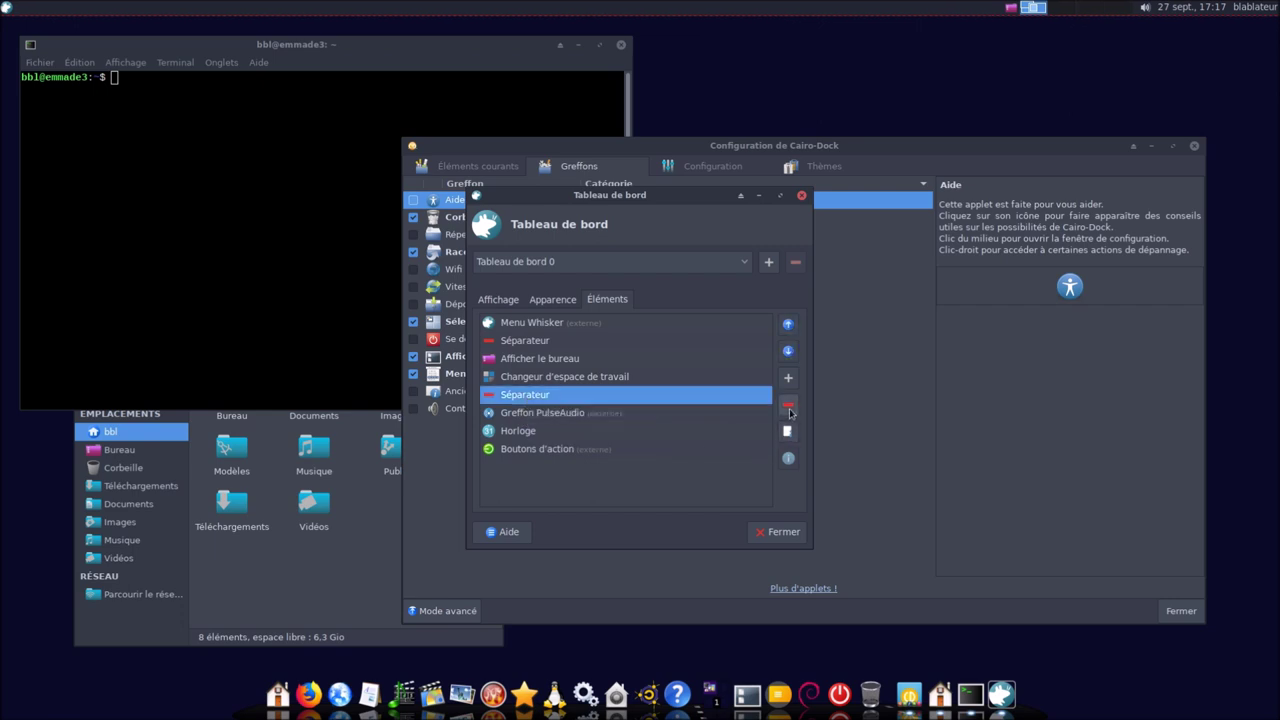
click(788, 404)
click(782, 424)
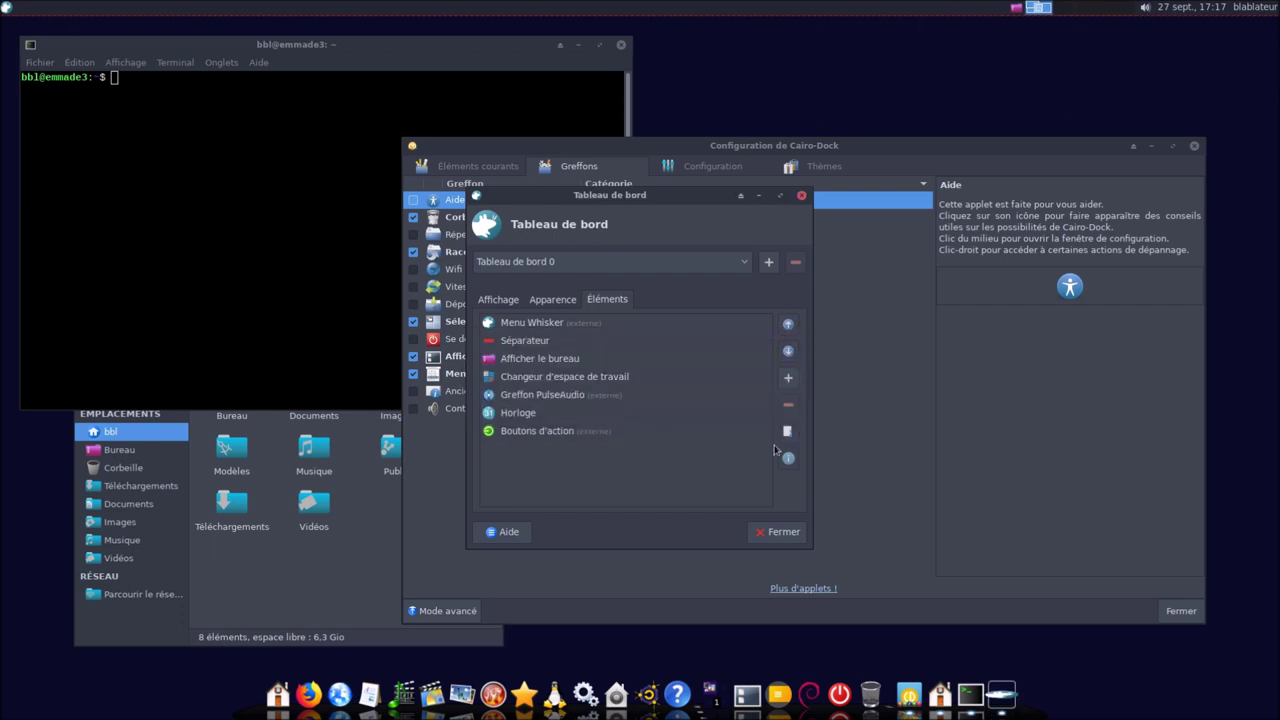
click(777, 531)
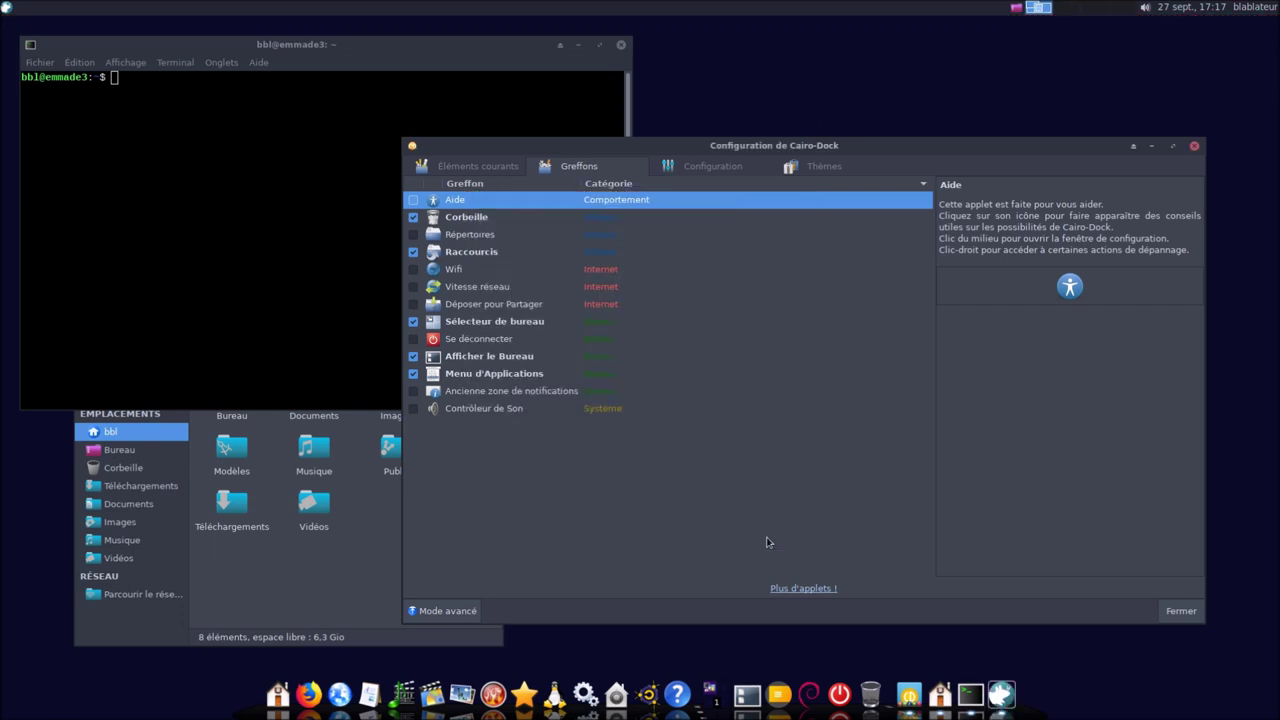
Enable the Ancienne zone de notifications applet and unlock the position of the dock's icons
click(414, 393)
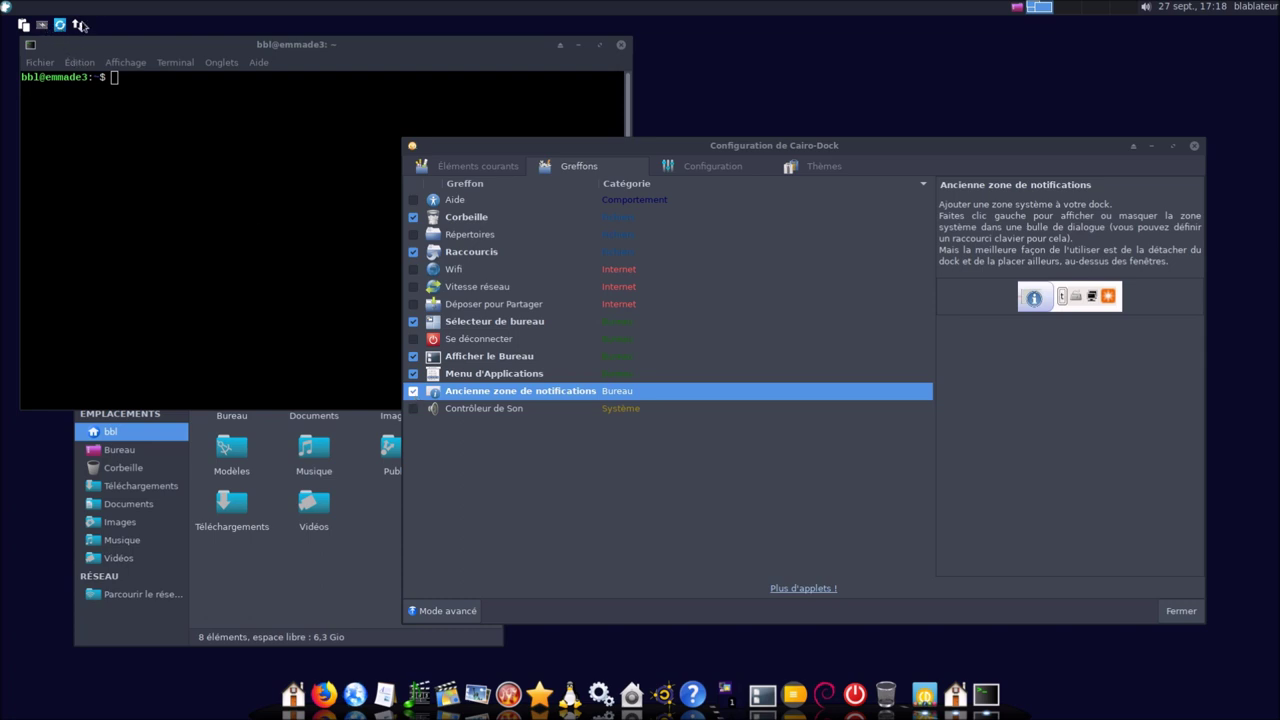
click(514, 168)
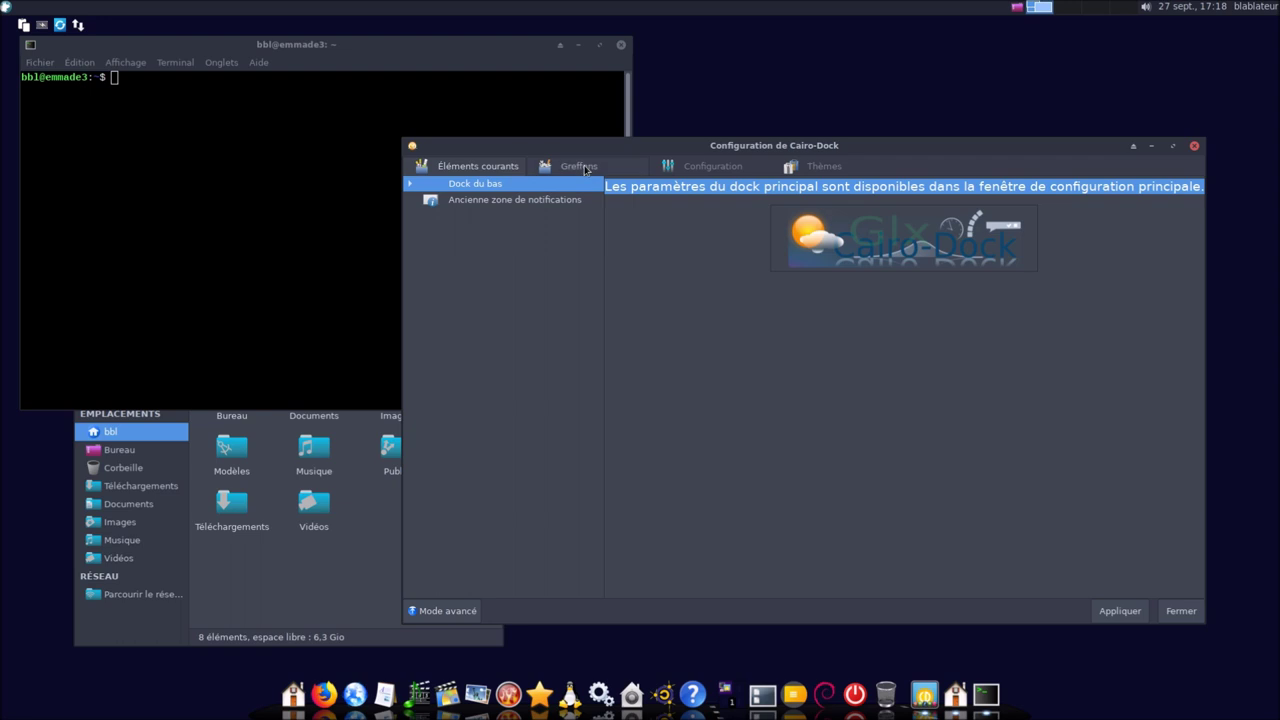
right_click(326, 692)
mouse_move(355, 625)
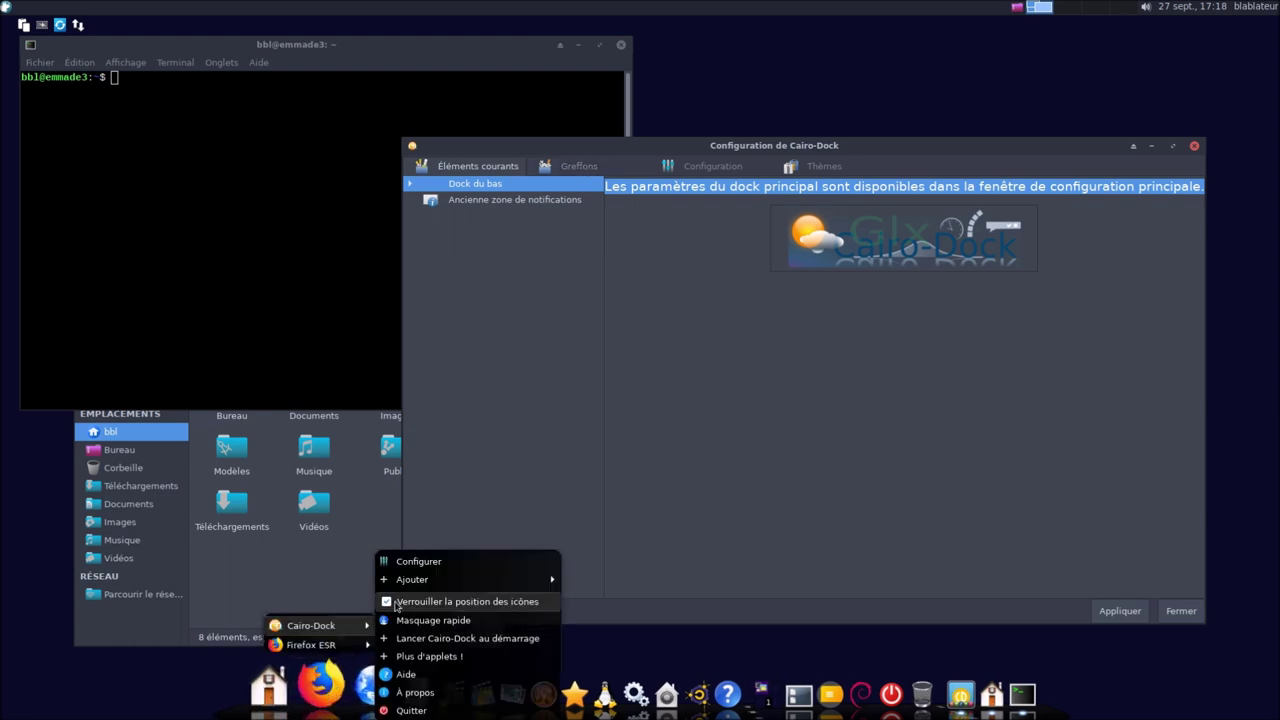
click(389, 602)
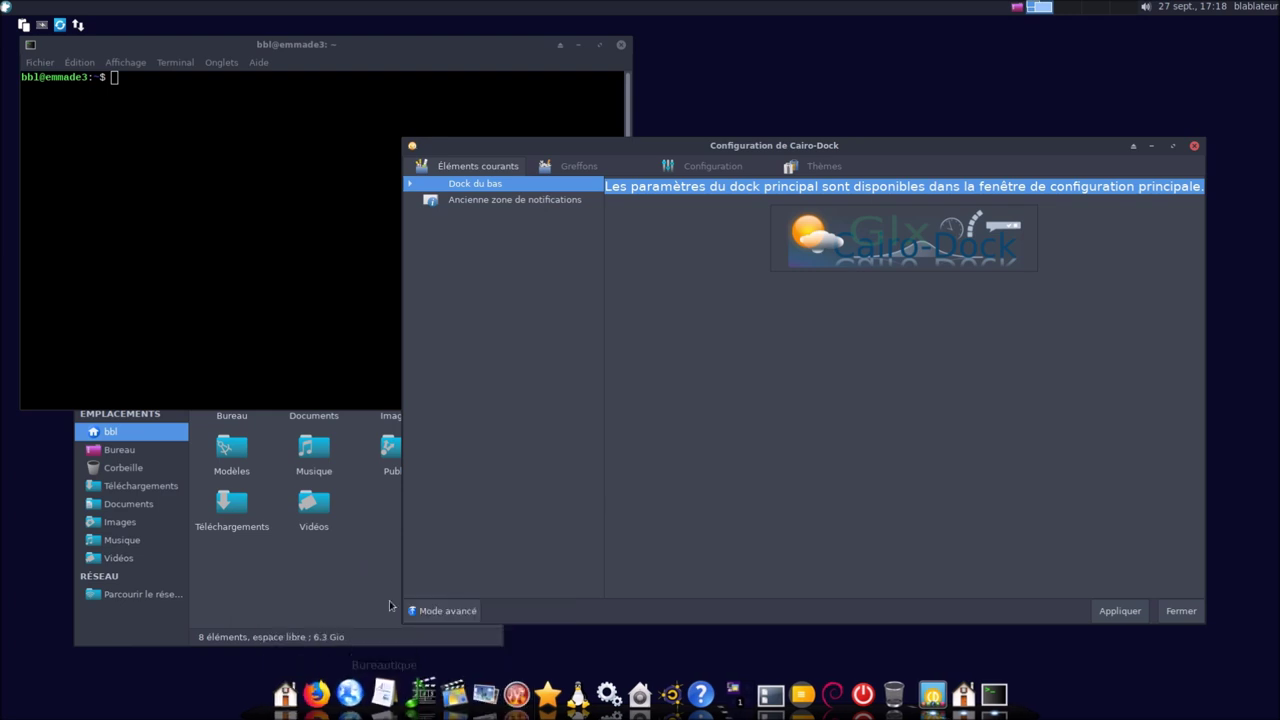
Look through the elements of Dock du bas, the Greffons and Cairo-Dock's behaviour and appearance settings
click(411, 187)
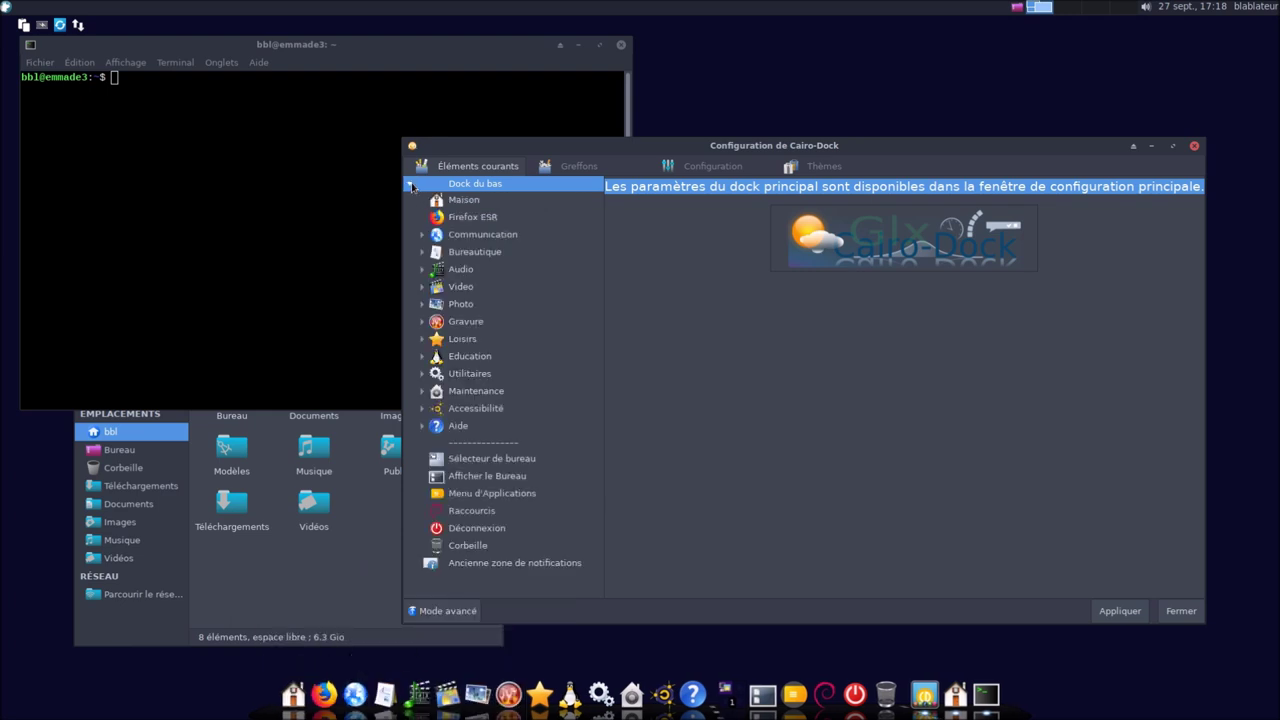
click(584, 167)
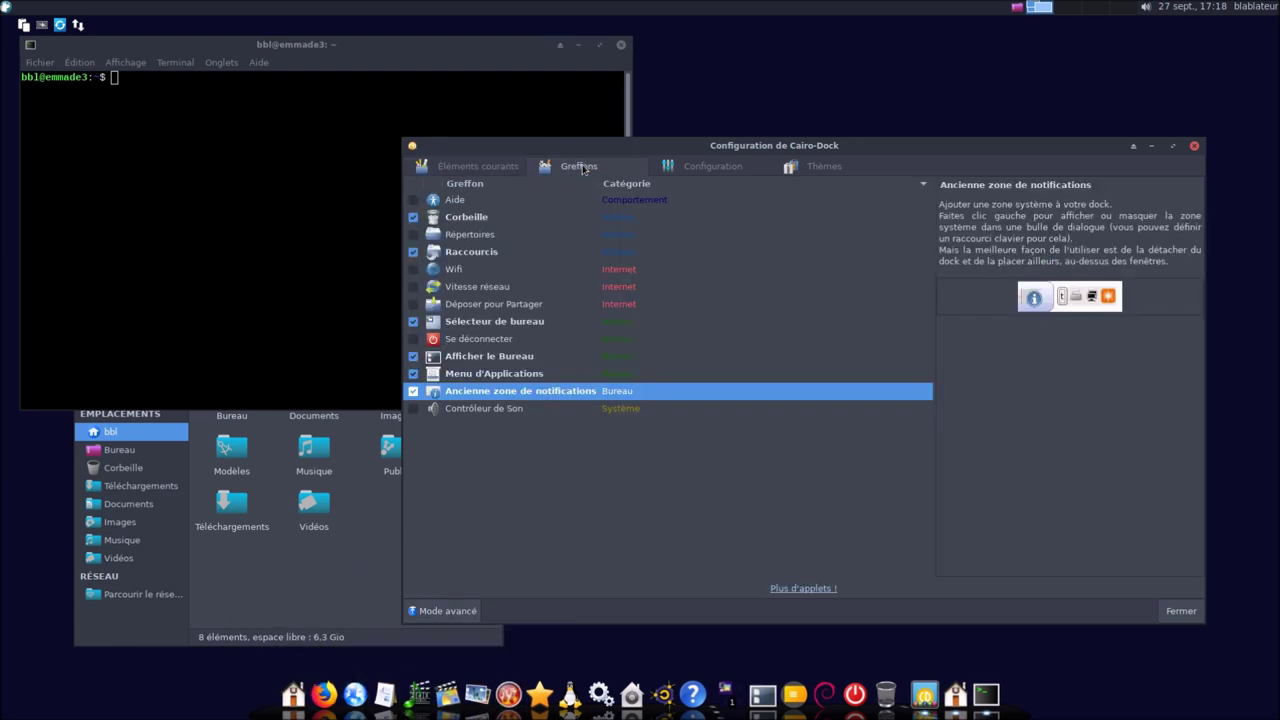
click(692, 166)
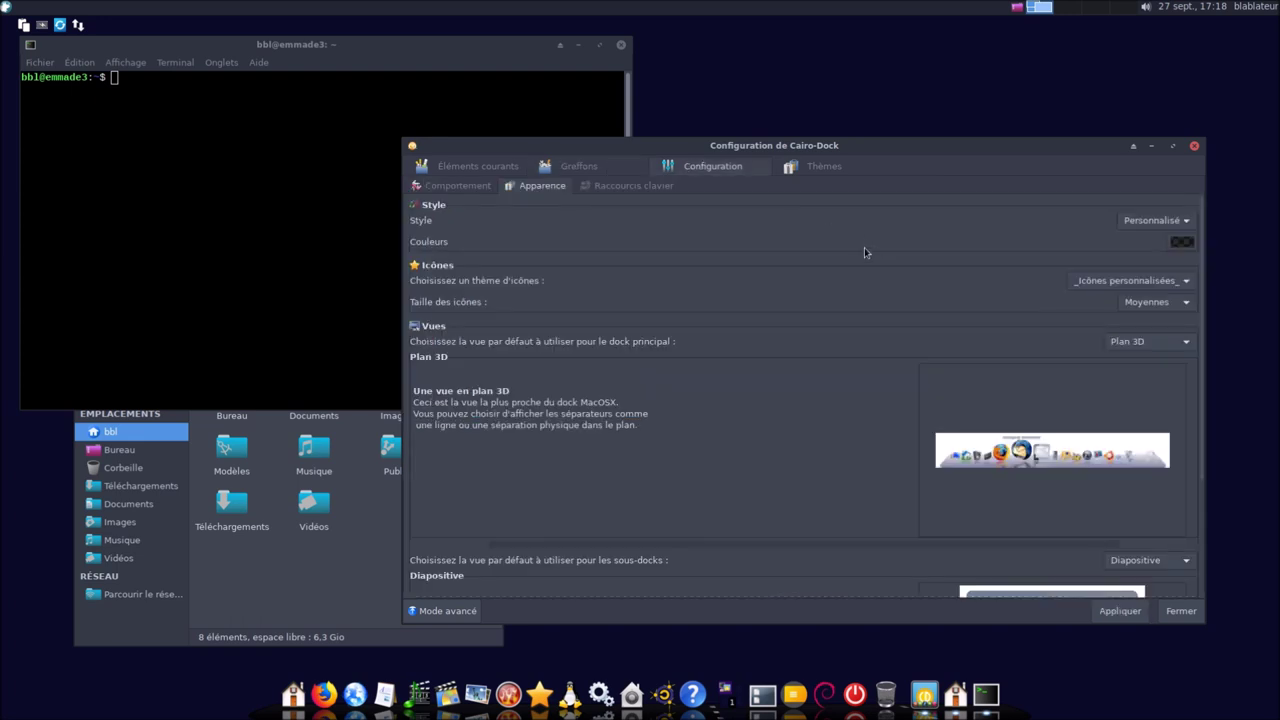
click(458, 188)
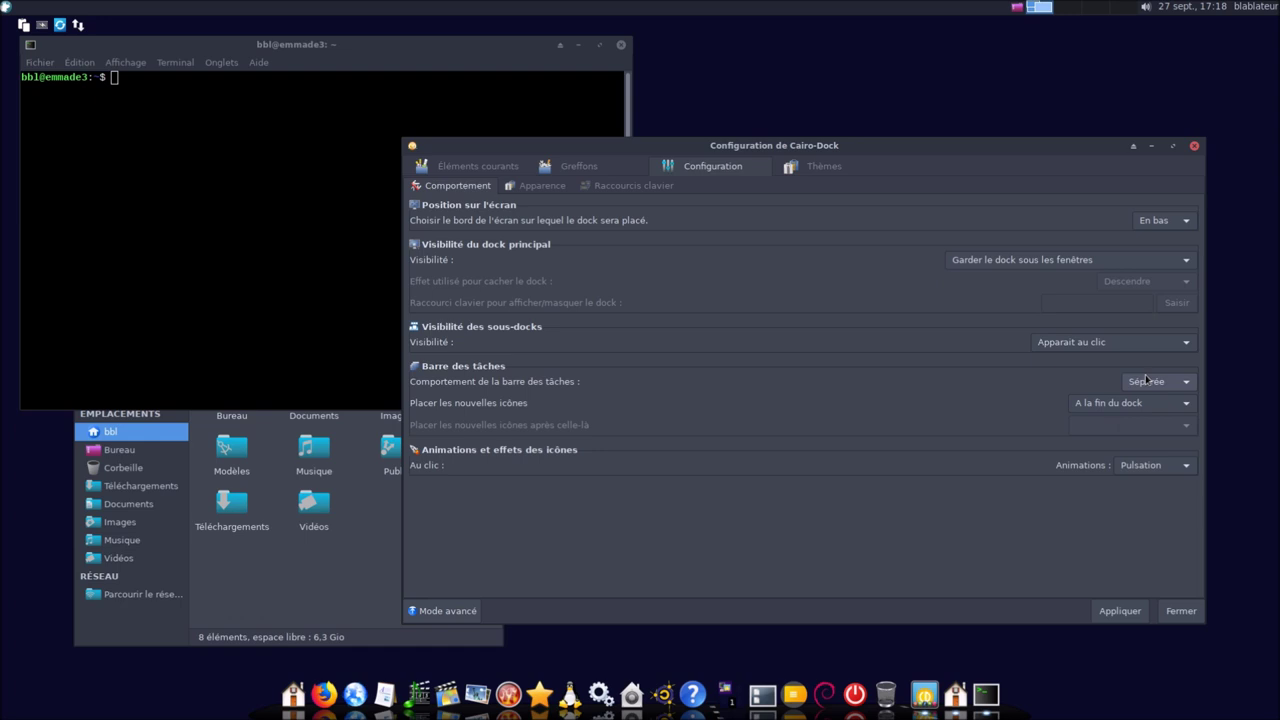
mouse_move(1076, 376)
click(548, 185)
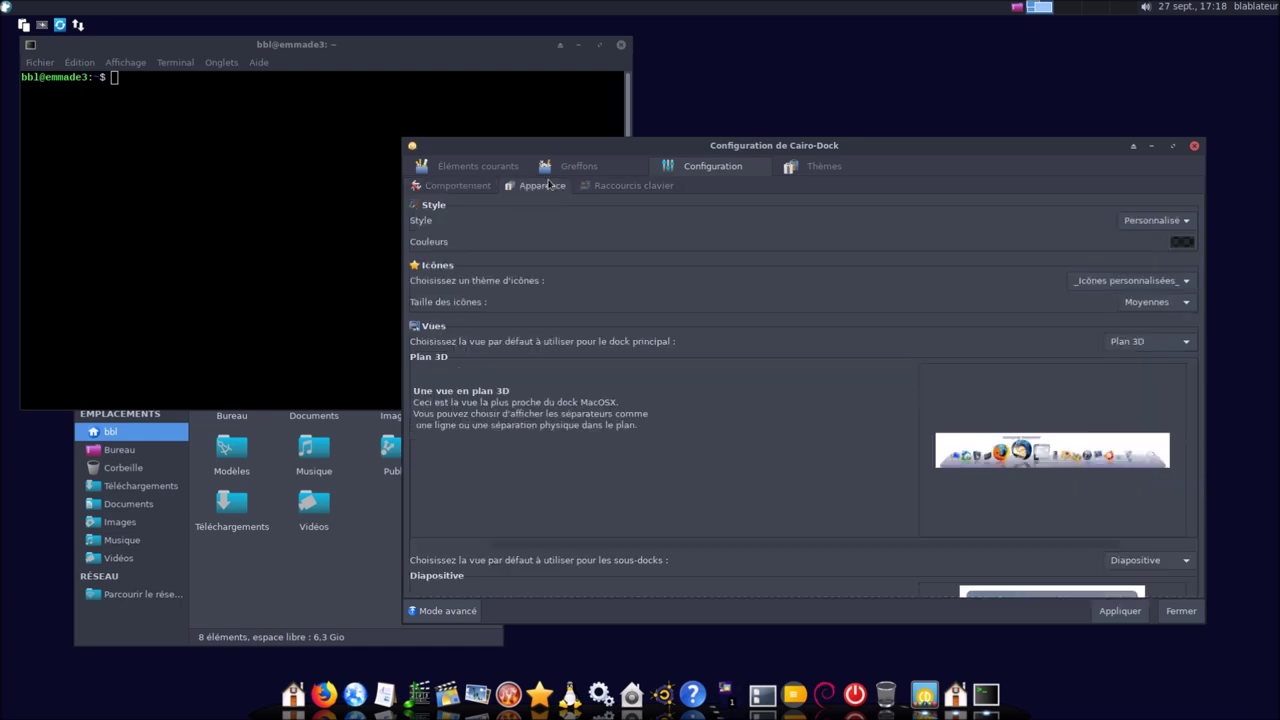
click(478, 166)
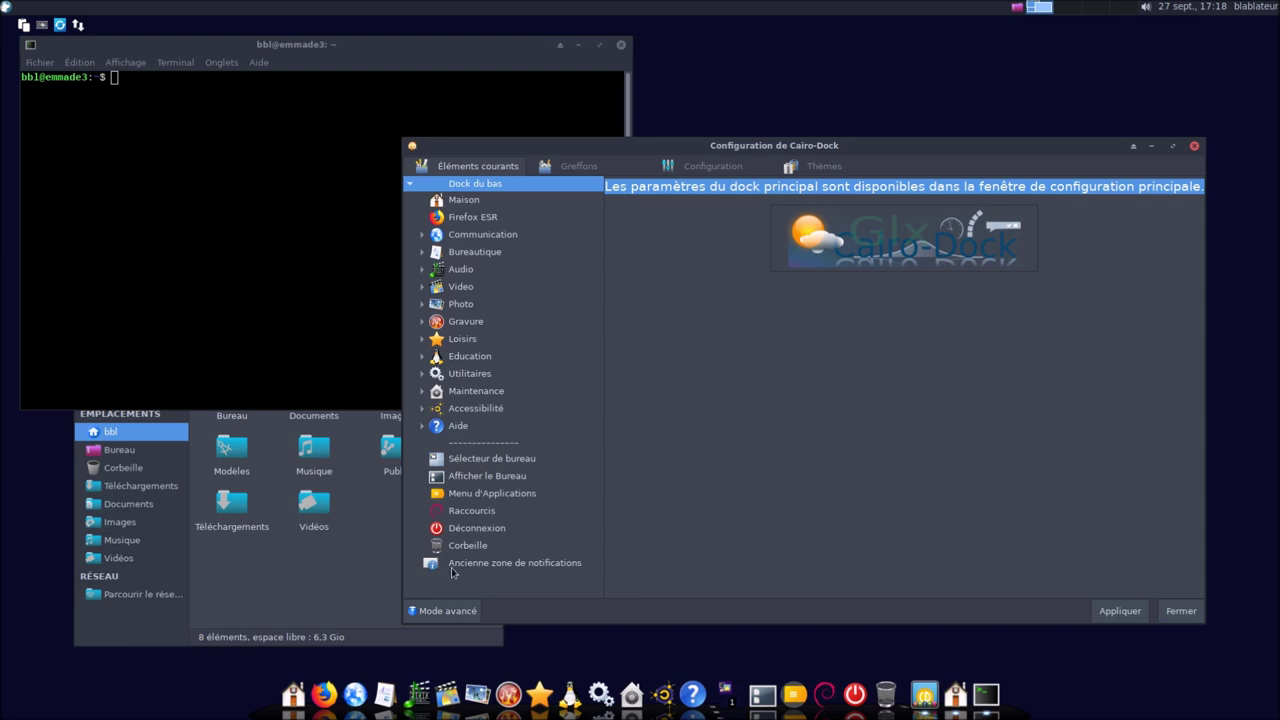
click(409, 185)
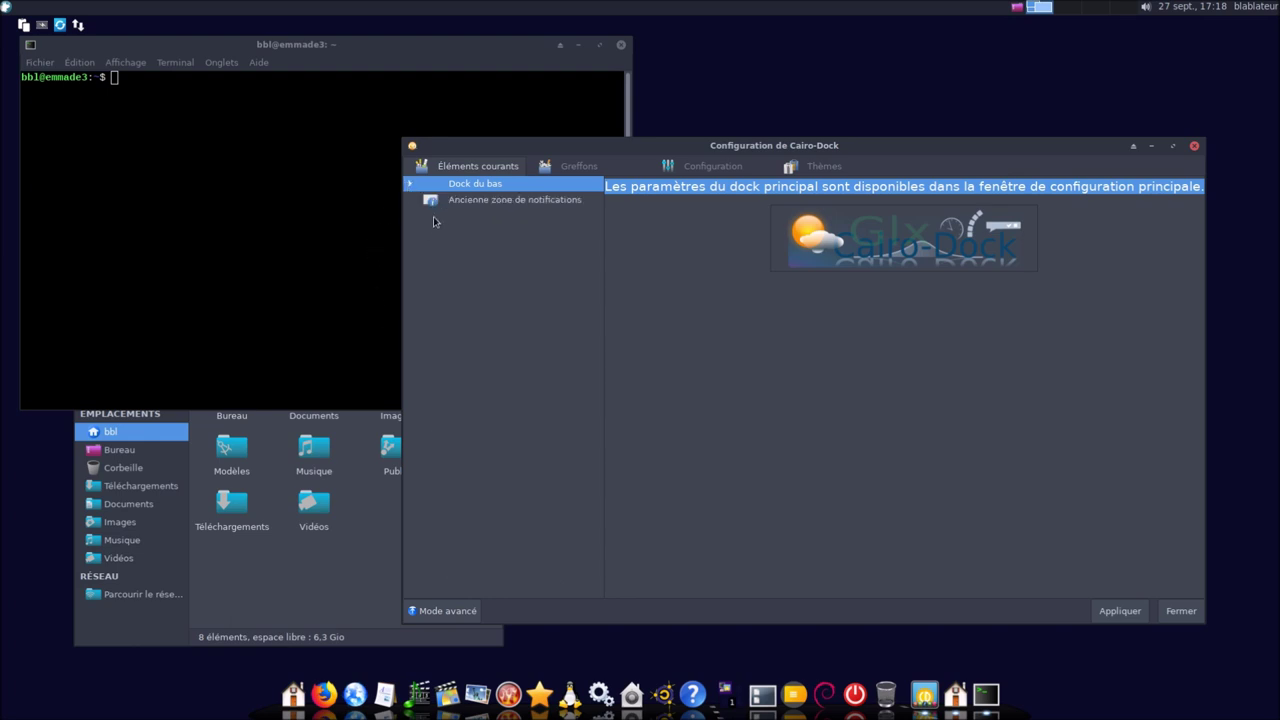
Turn off Est-il détaché du dock ? for Ancienne zone de notifications and apply the change
click(461, 203)
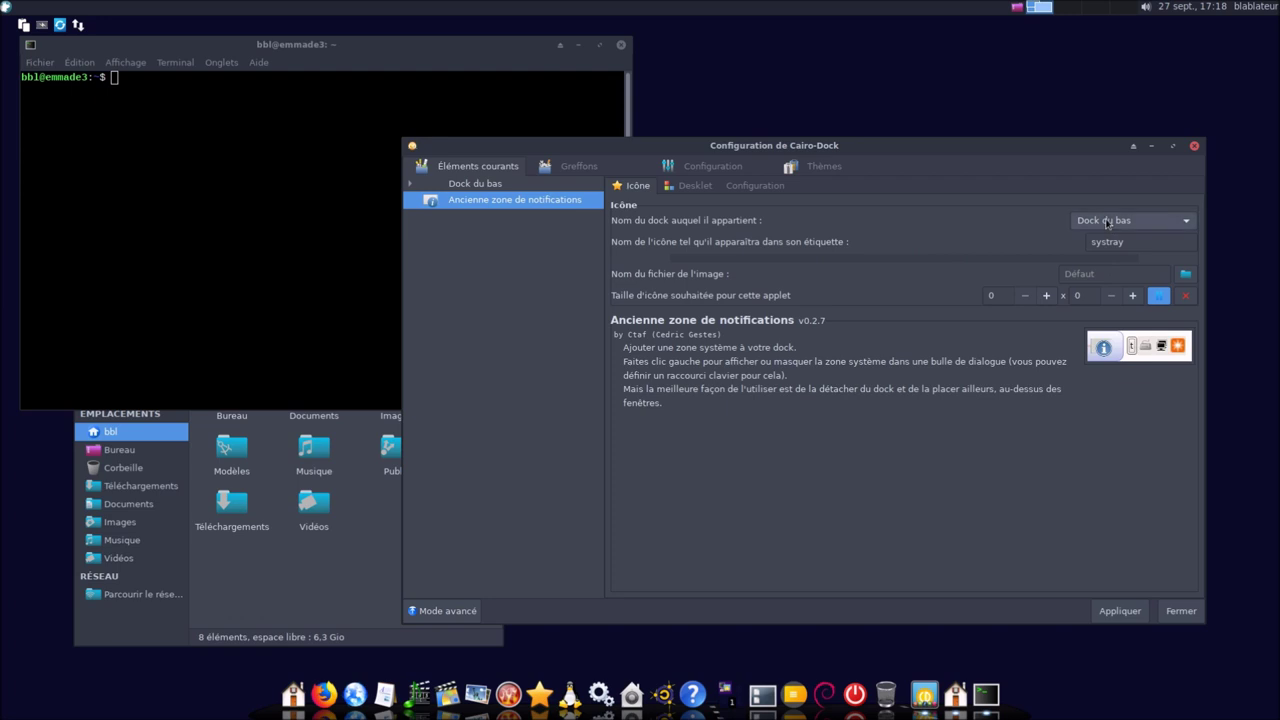
click(692, 188)
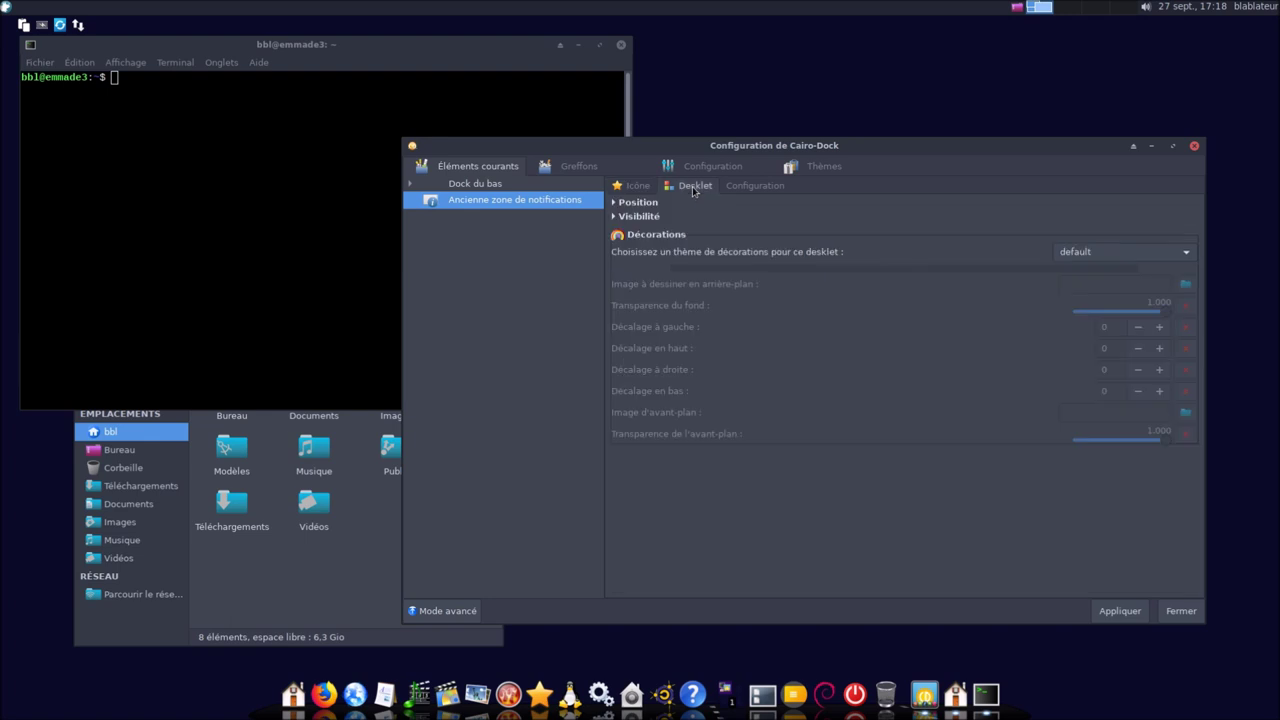
click(640, 187)
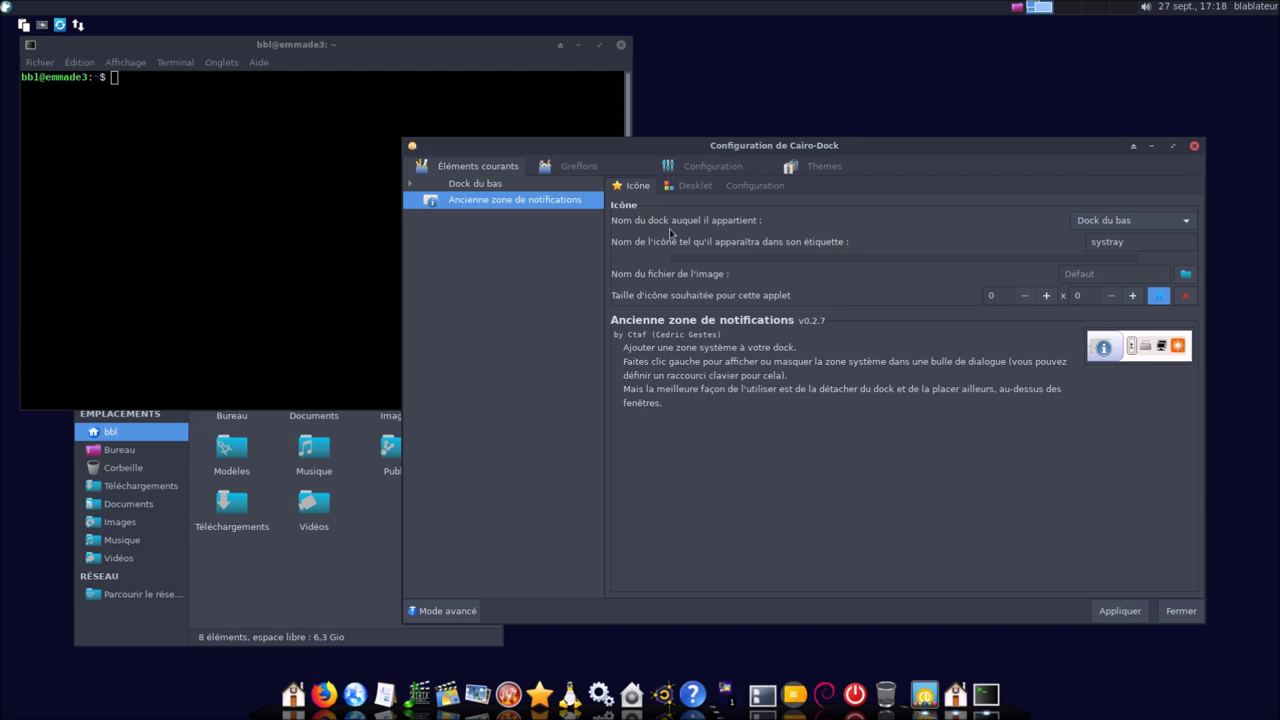
click(695, 188)
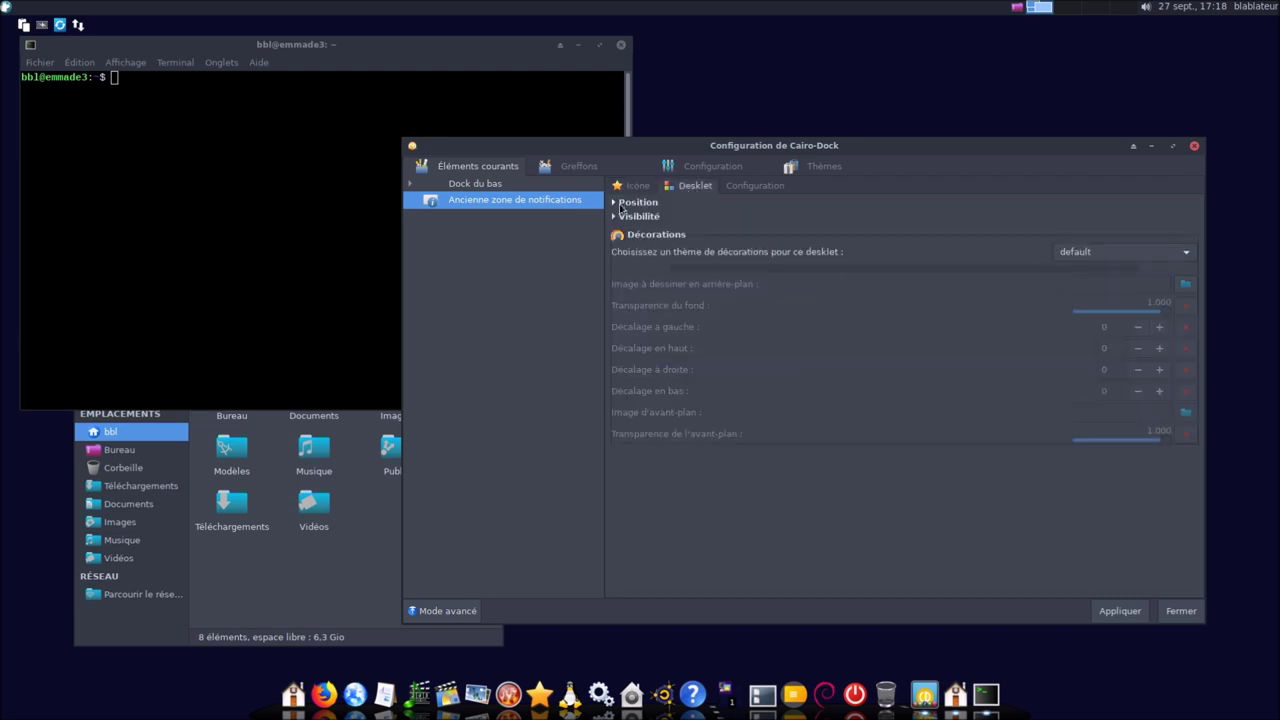
click(616, 203)
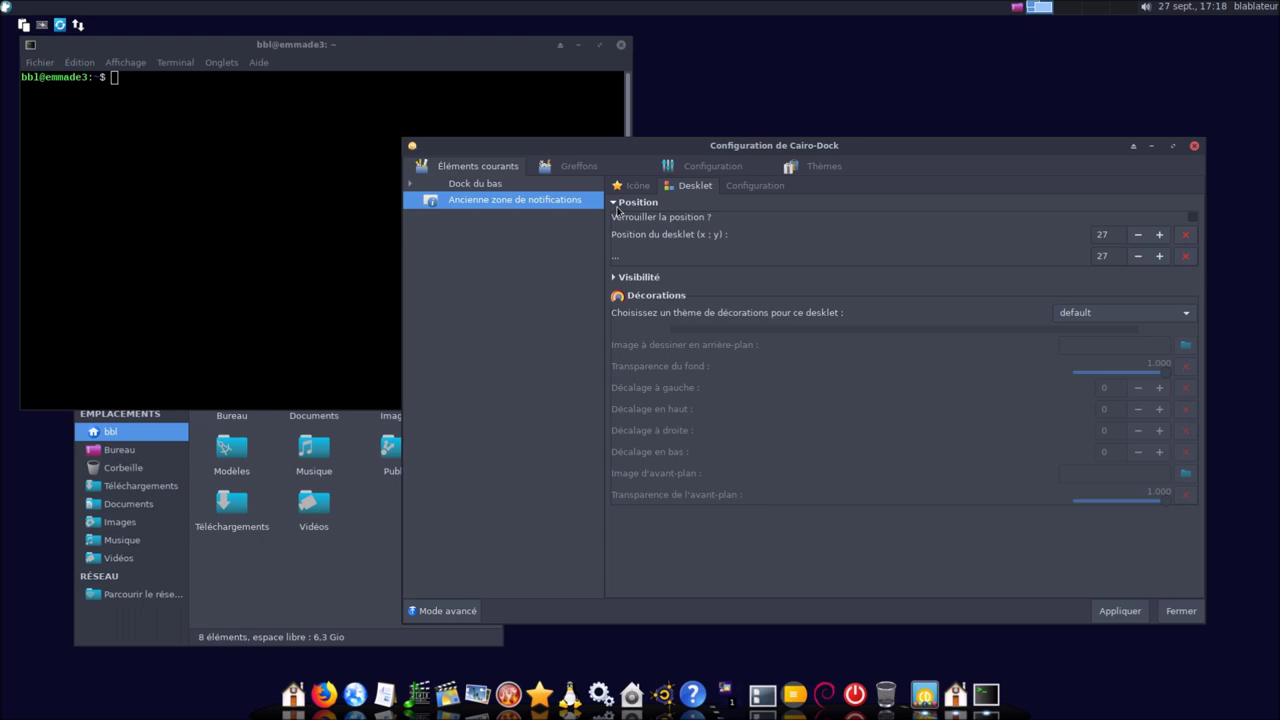
click(615, 277)
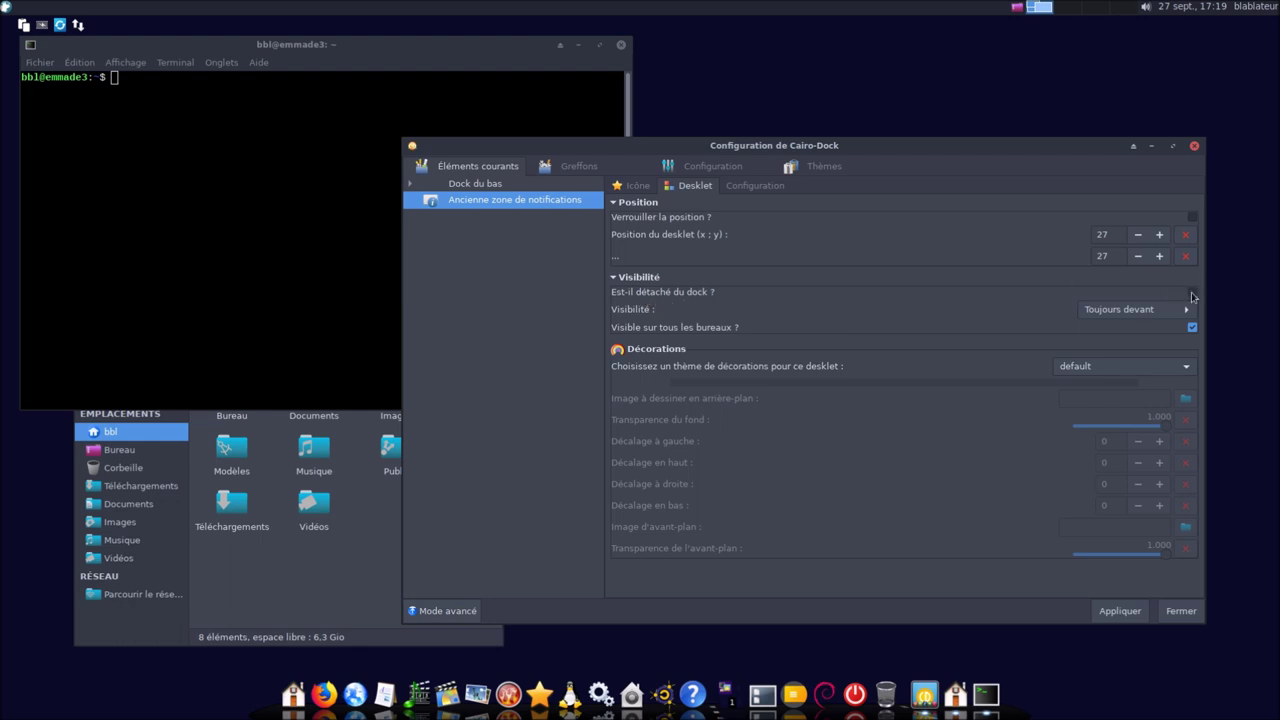
click(1139, 619)
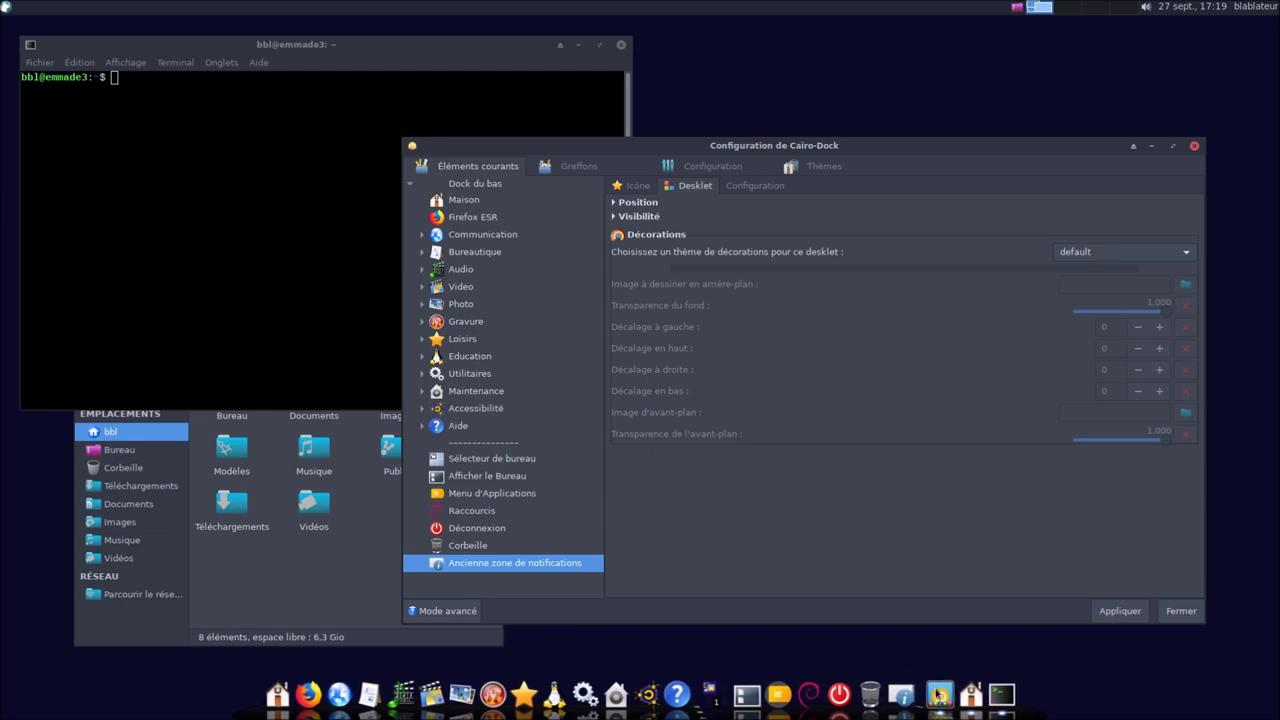
Show the systray contents from the dock and review the applet's visibility options and decoration theme
click(904, 690)
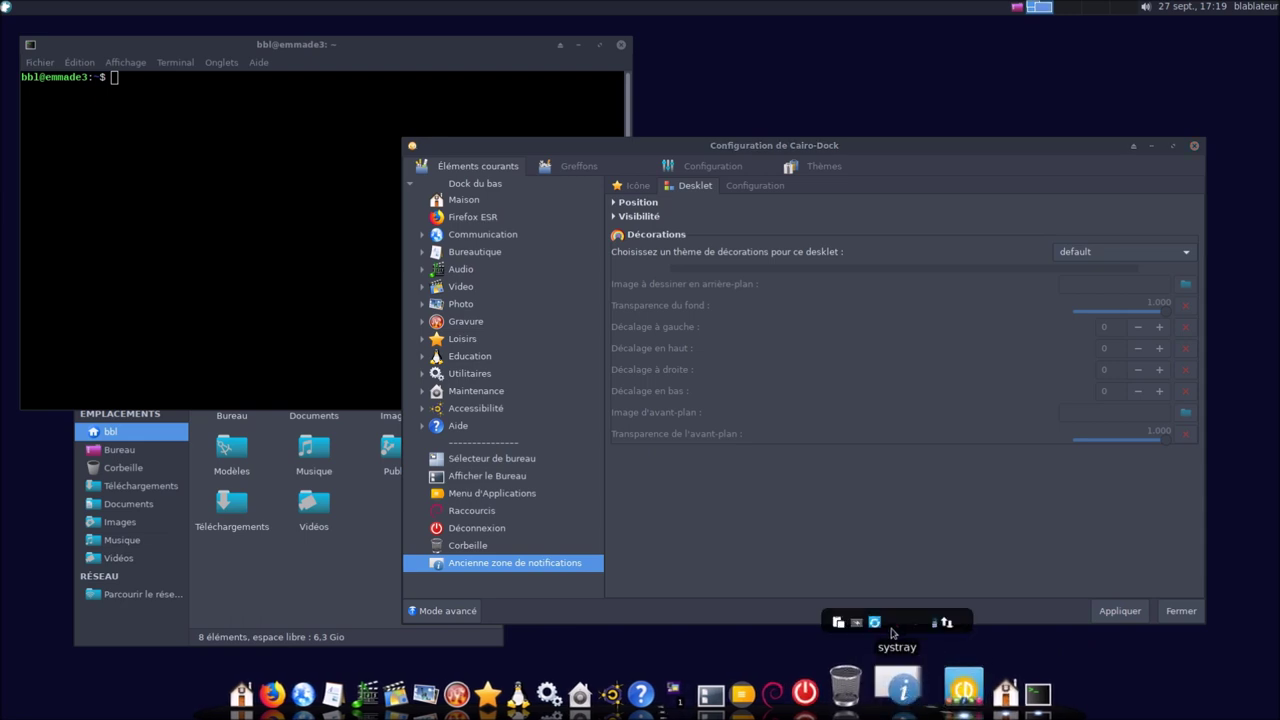
click(613, 220)
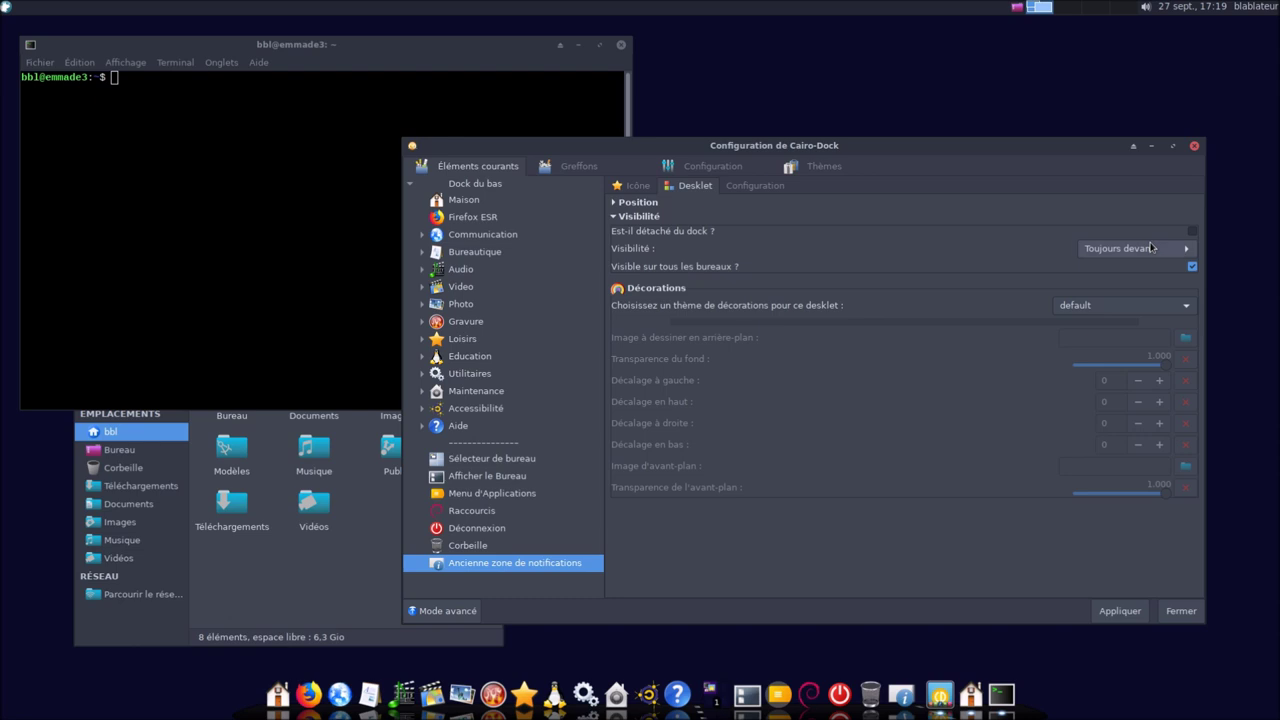
click(1170, 307)
click(1170, 307)
click(1130, 617)
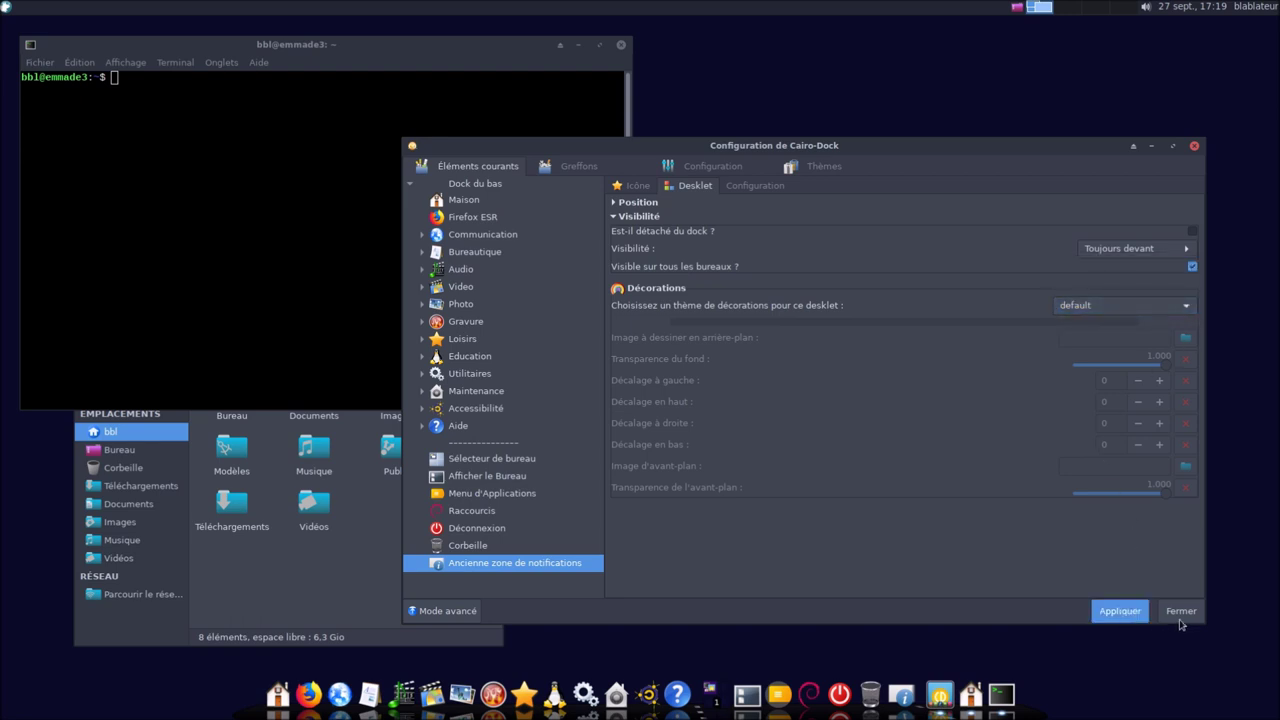
Close the Cairo-Dock configuration, the terminal and the file manager
click(1172, 612)
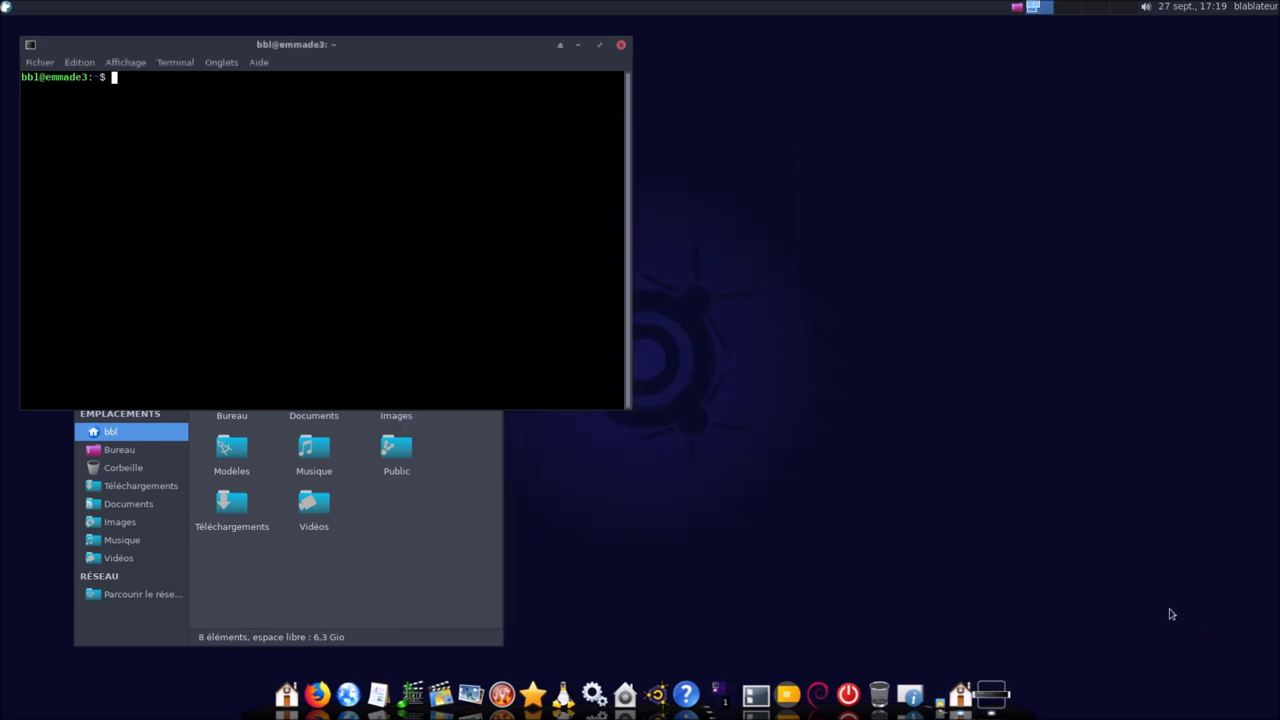
click(621, 44)
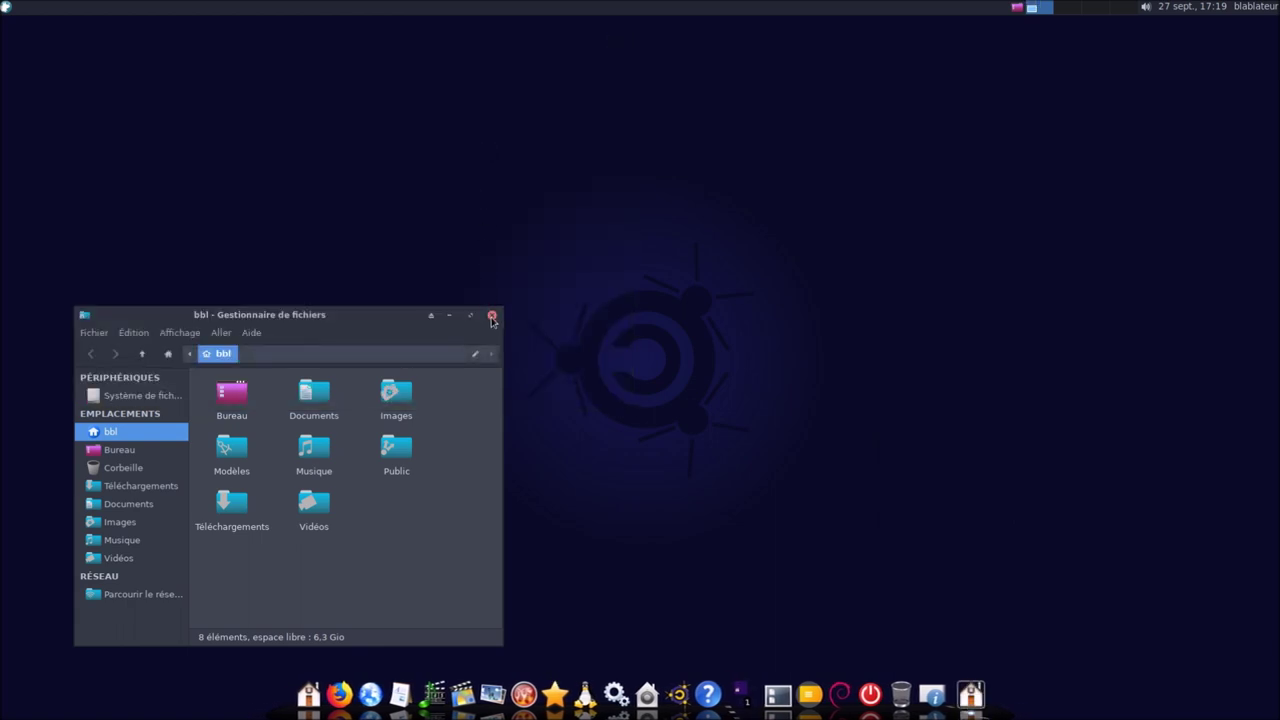
click(491, 314)
Log out of the session and log back in with the account password
click(893, 692)
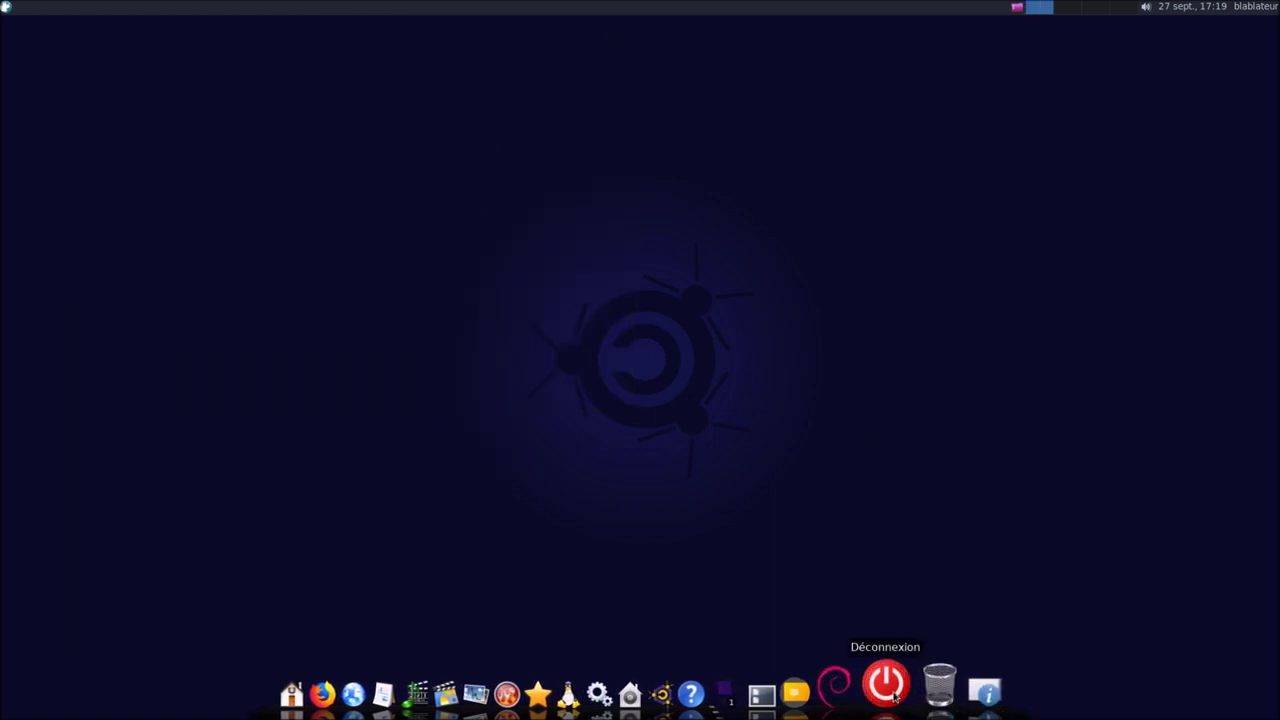
click(568, 306)
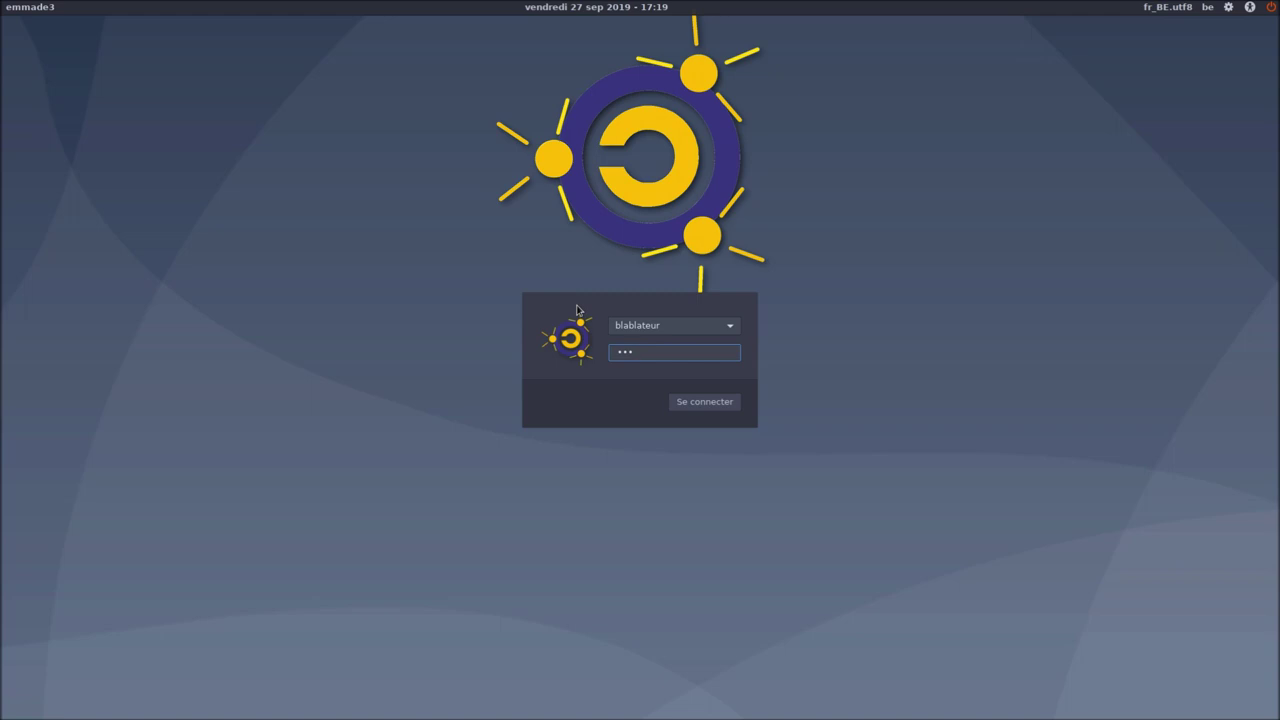
key(Return)
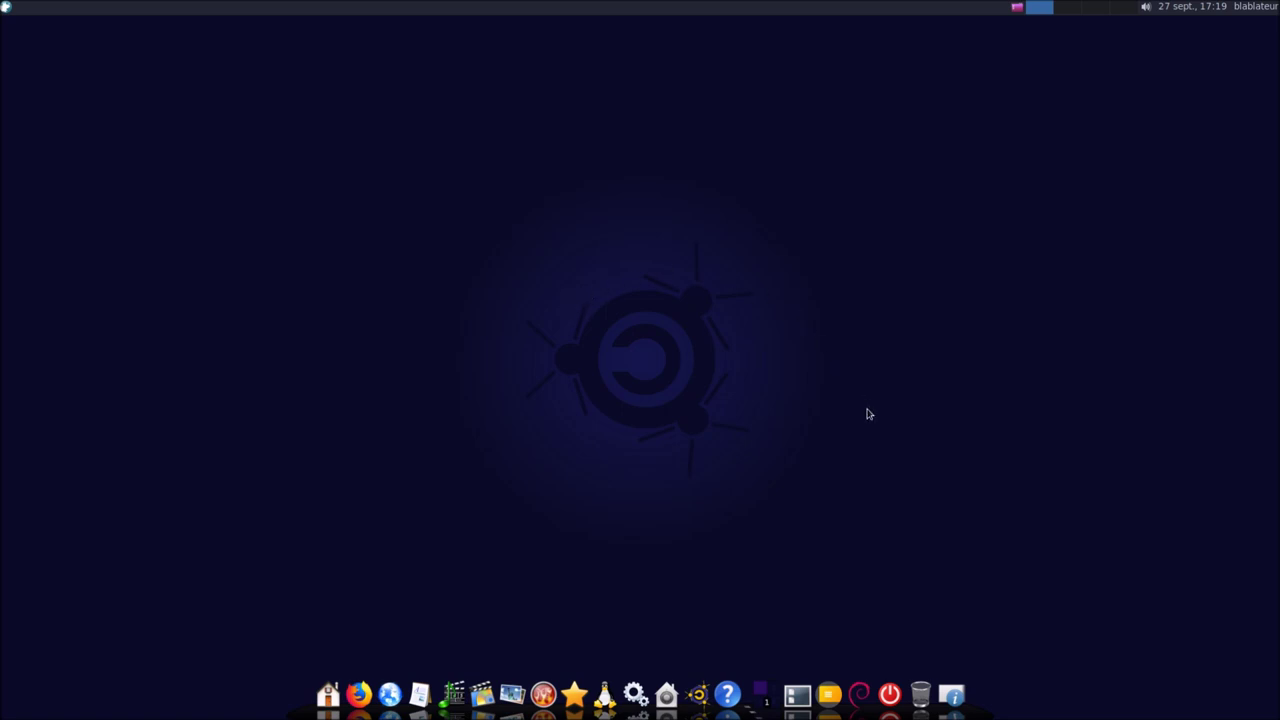
Check the network and clipboard manager menus in the dock's systray
click(952, 688)
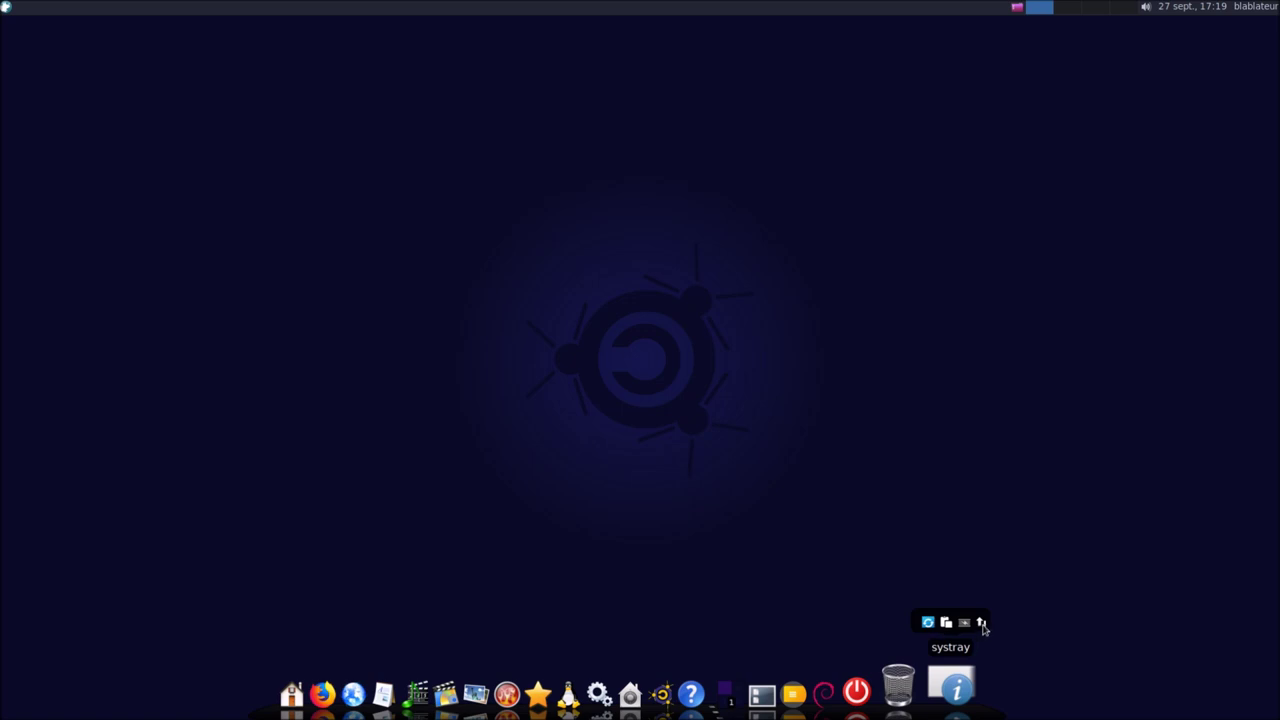
click(981, 624)
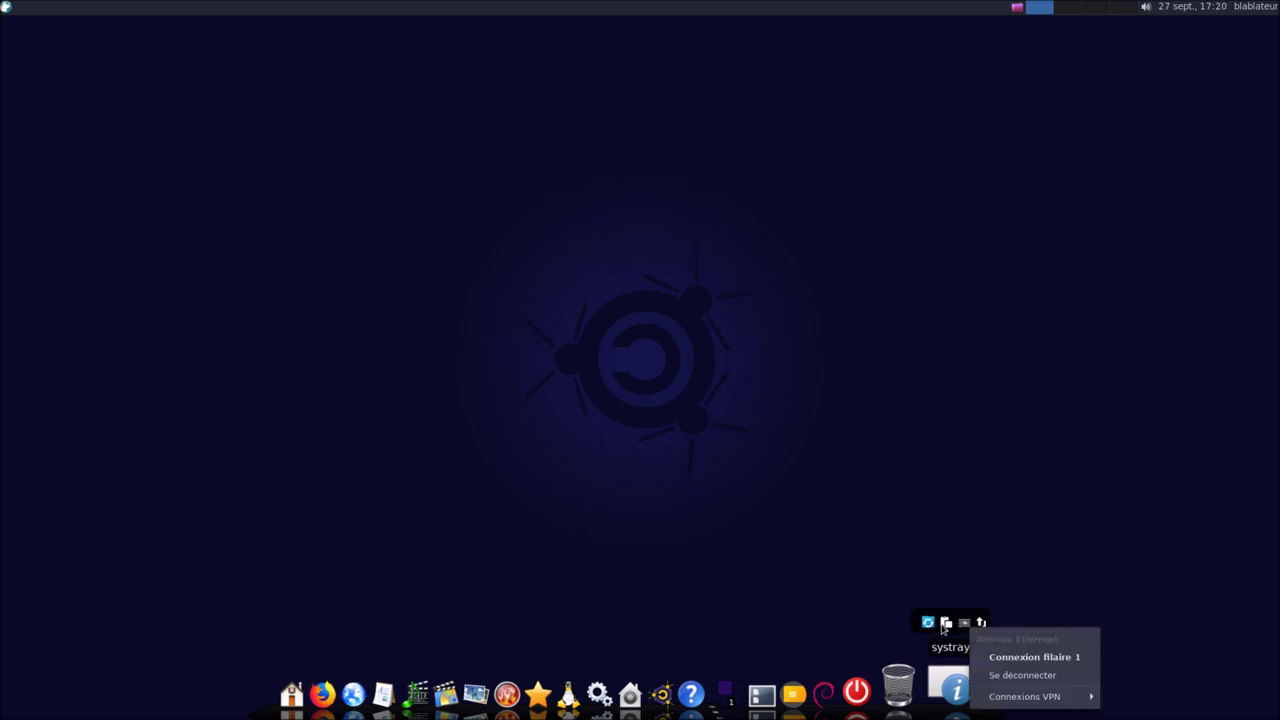
click(946, 626)
click(946, 626)
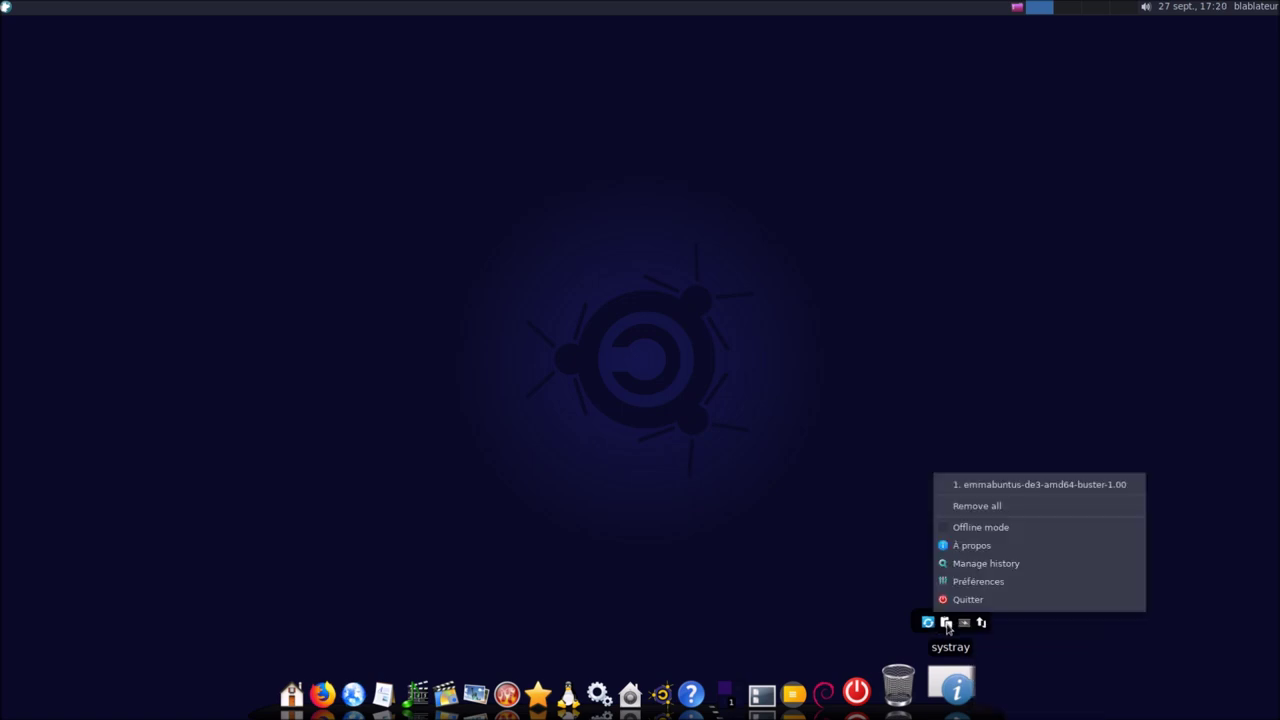
click(840, 601)
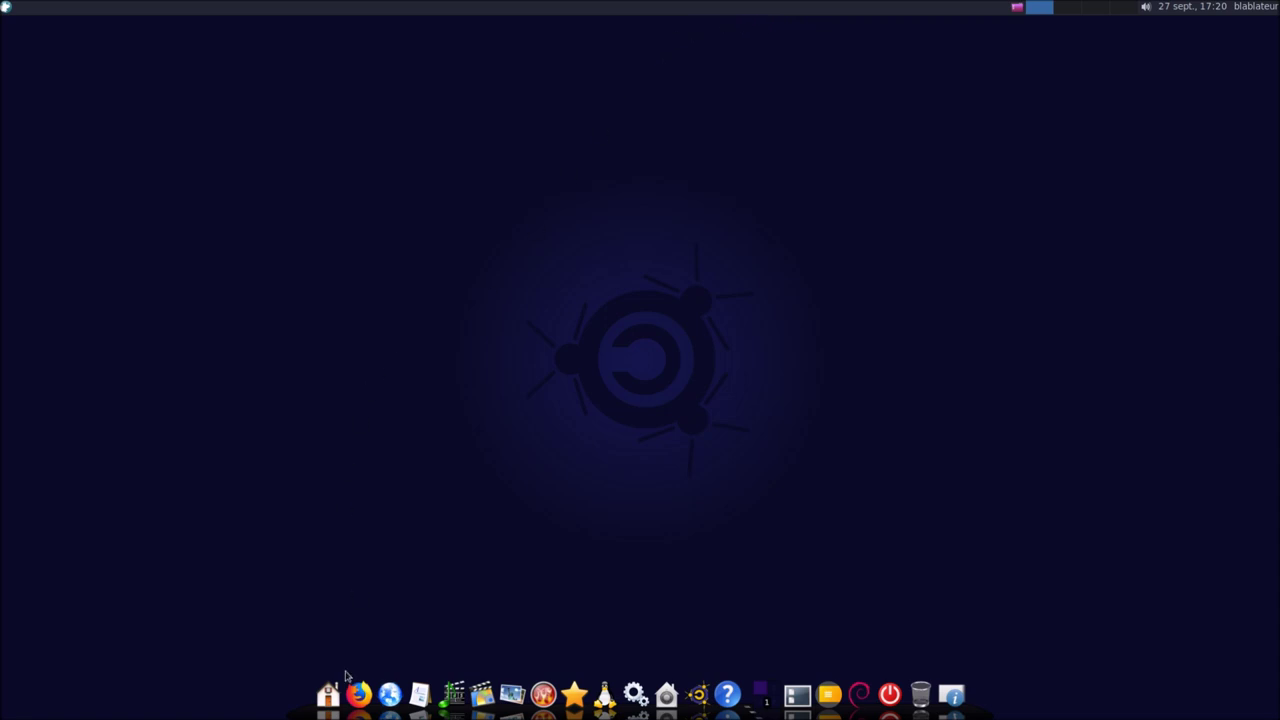
Reopen the Cairo-Dock configuration and enable the Contrôleur de Son applet
right_click(337, 710)
mouse_move(323, 625)
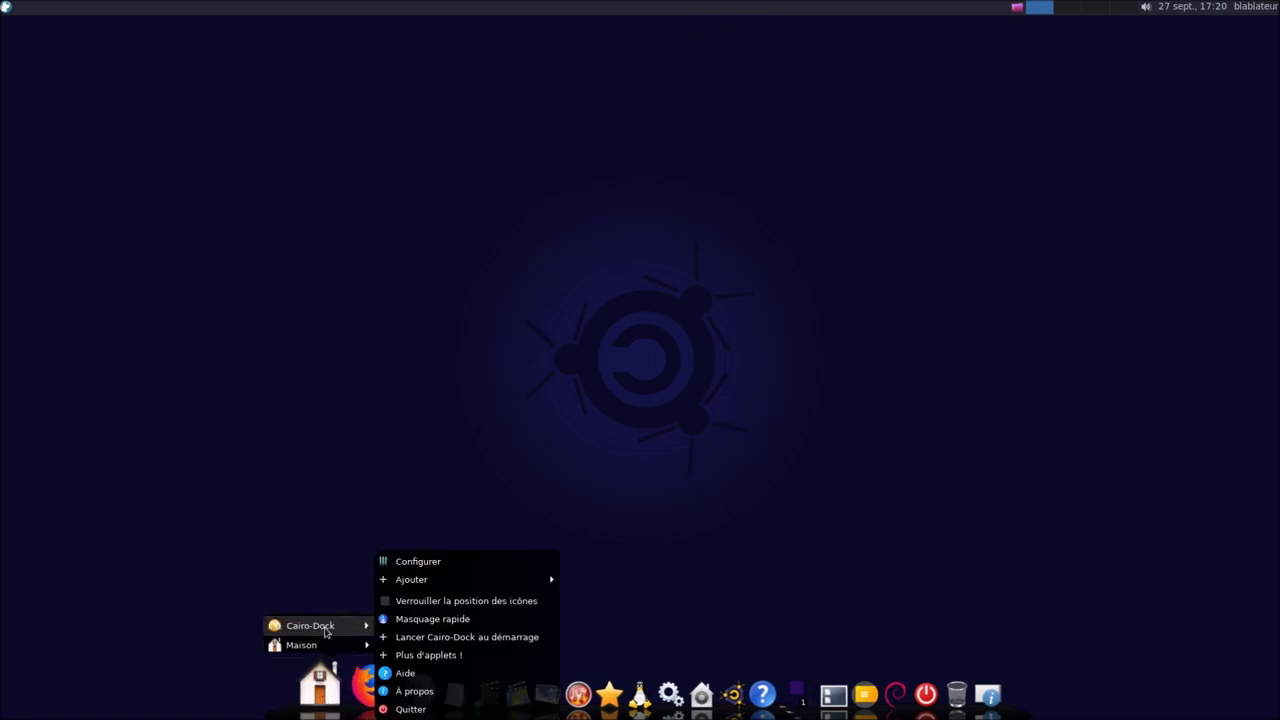
click(408, 561)
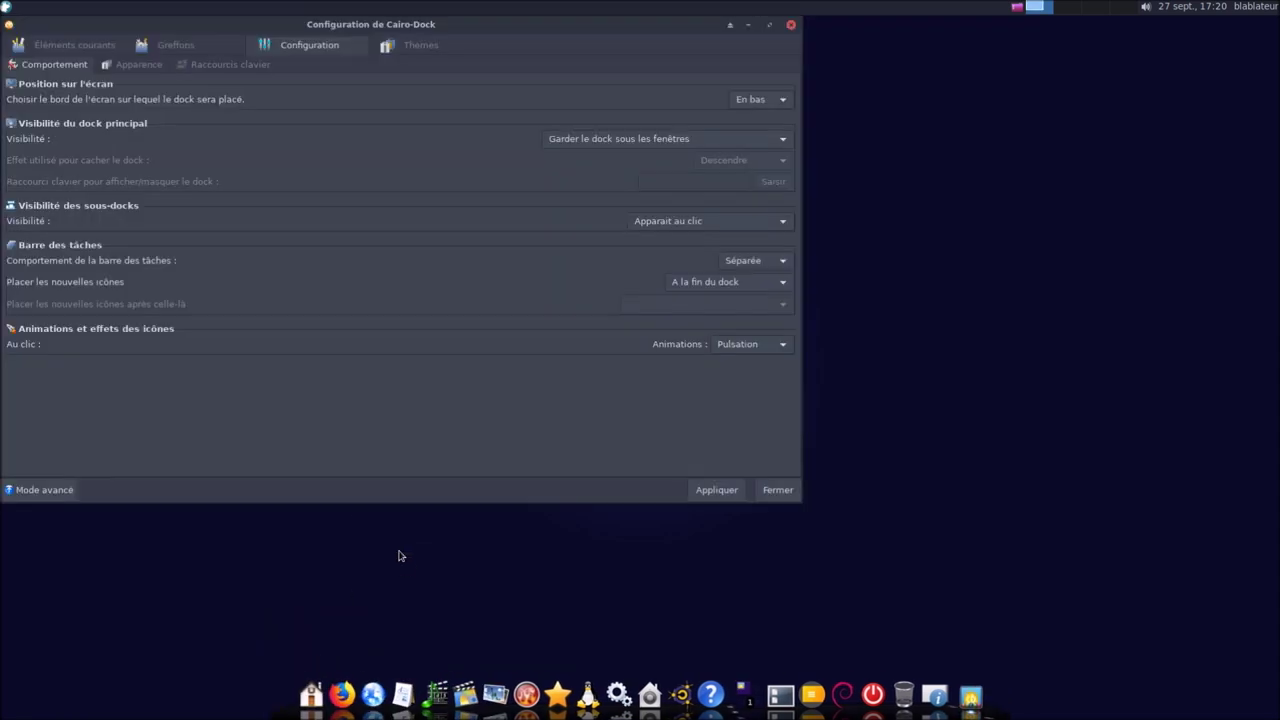
click(170, 48)
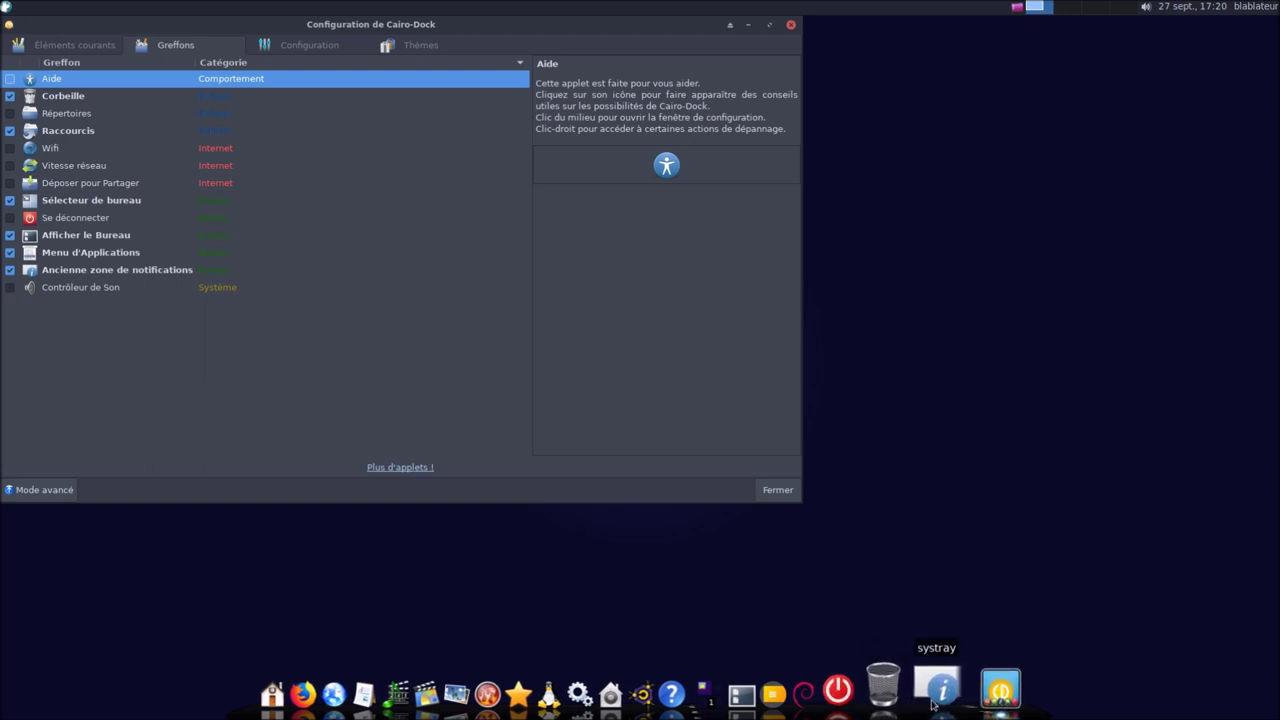
mouse_move(936, 703)
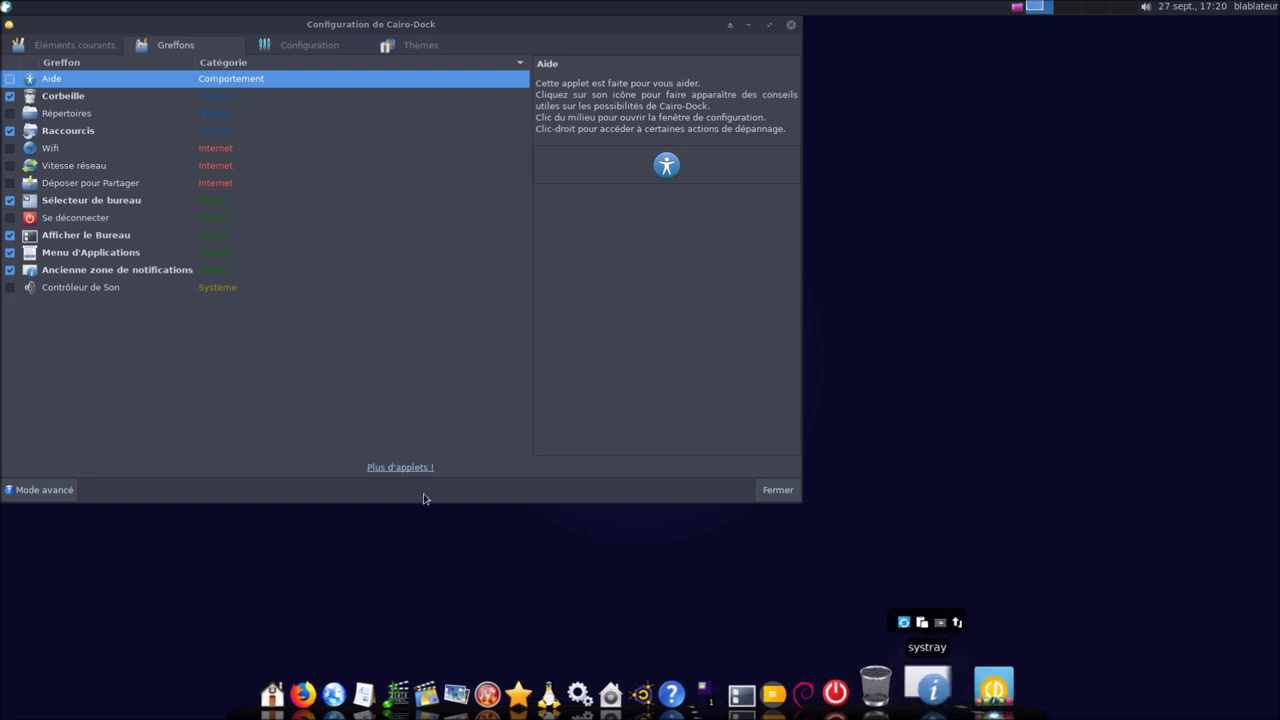
click(12, 290)
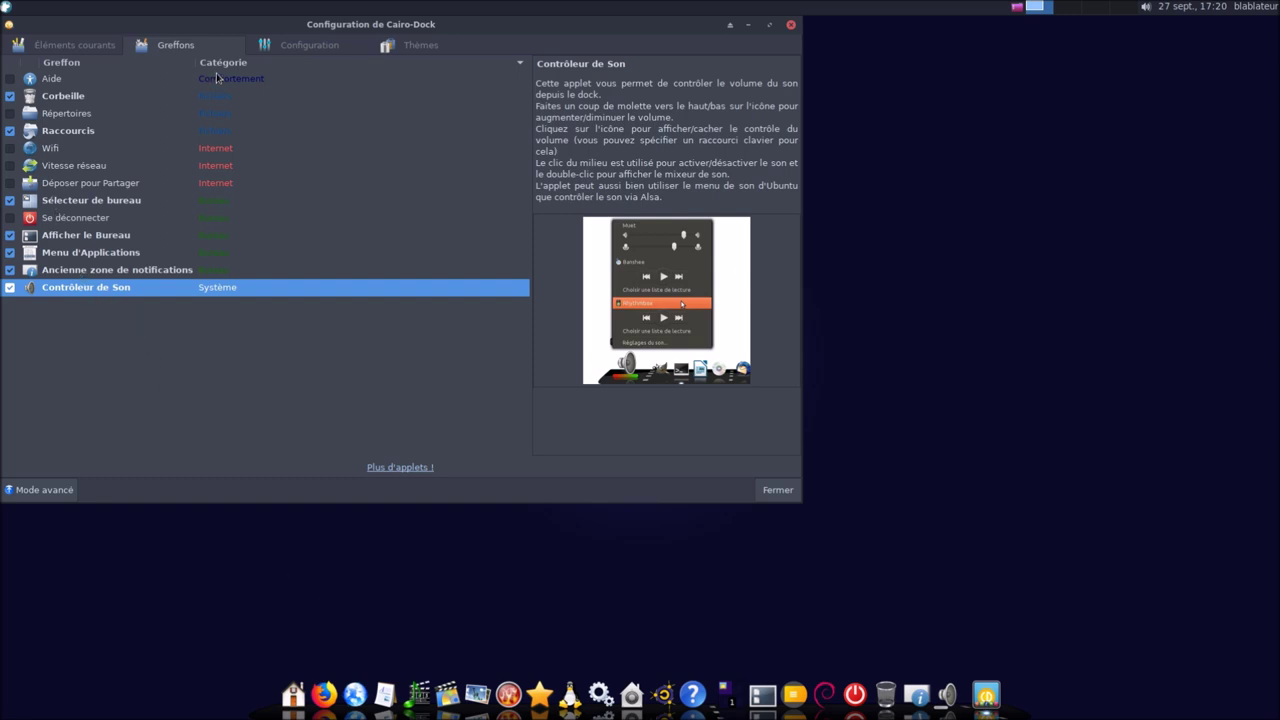
Review the dock's current items, its enabled applets, and the behaviour and appearance settings
click(95, 50)
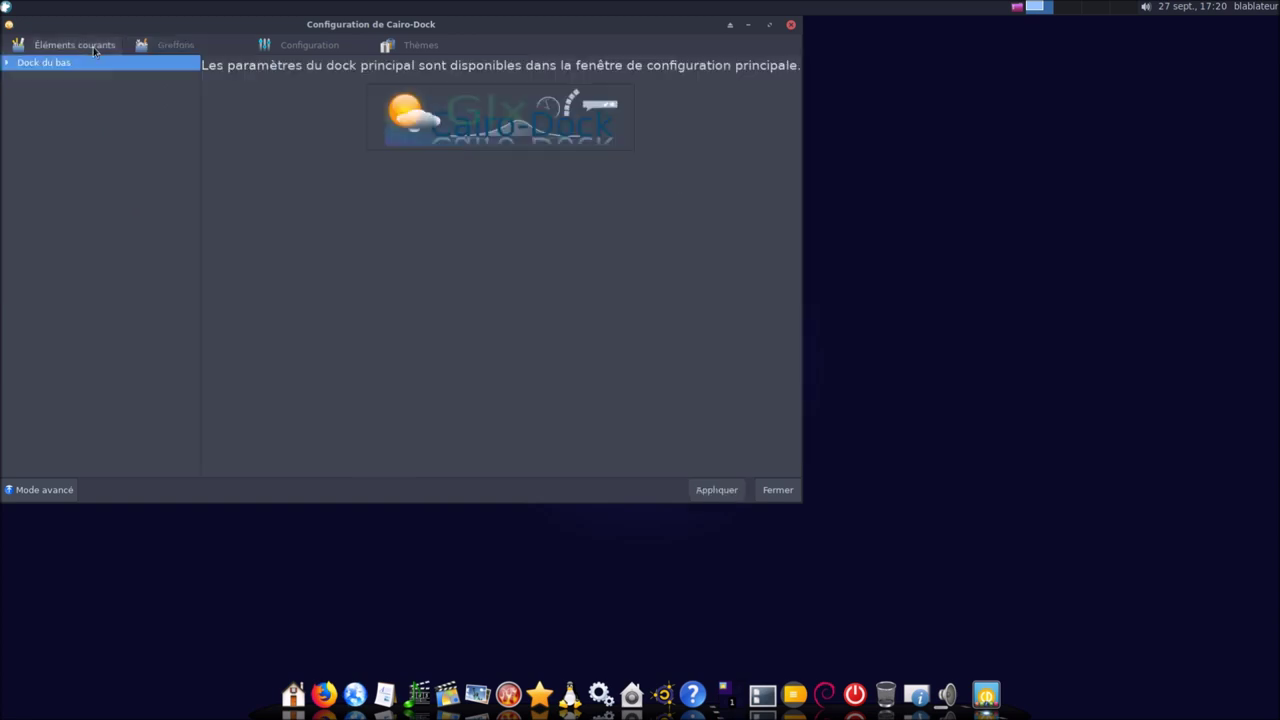
click(7, 63)
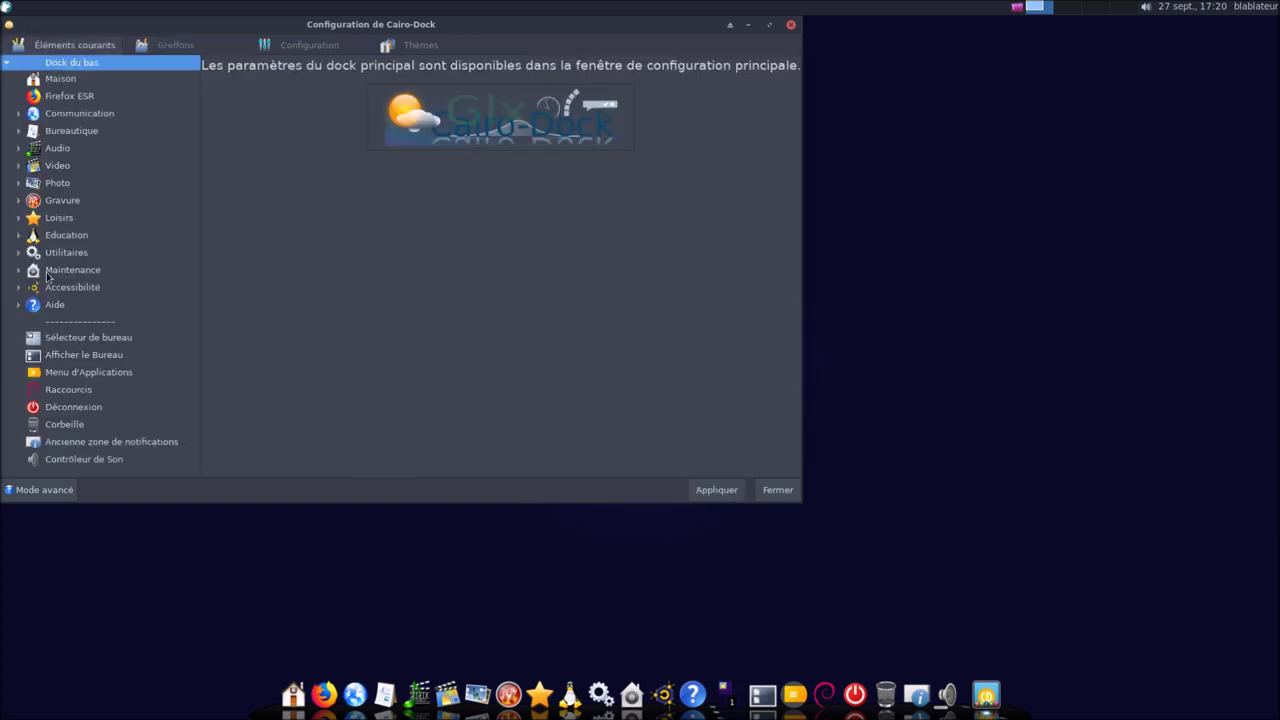
click(193, 50)
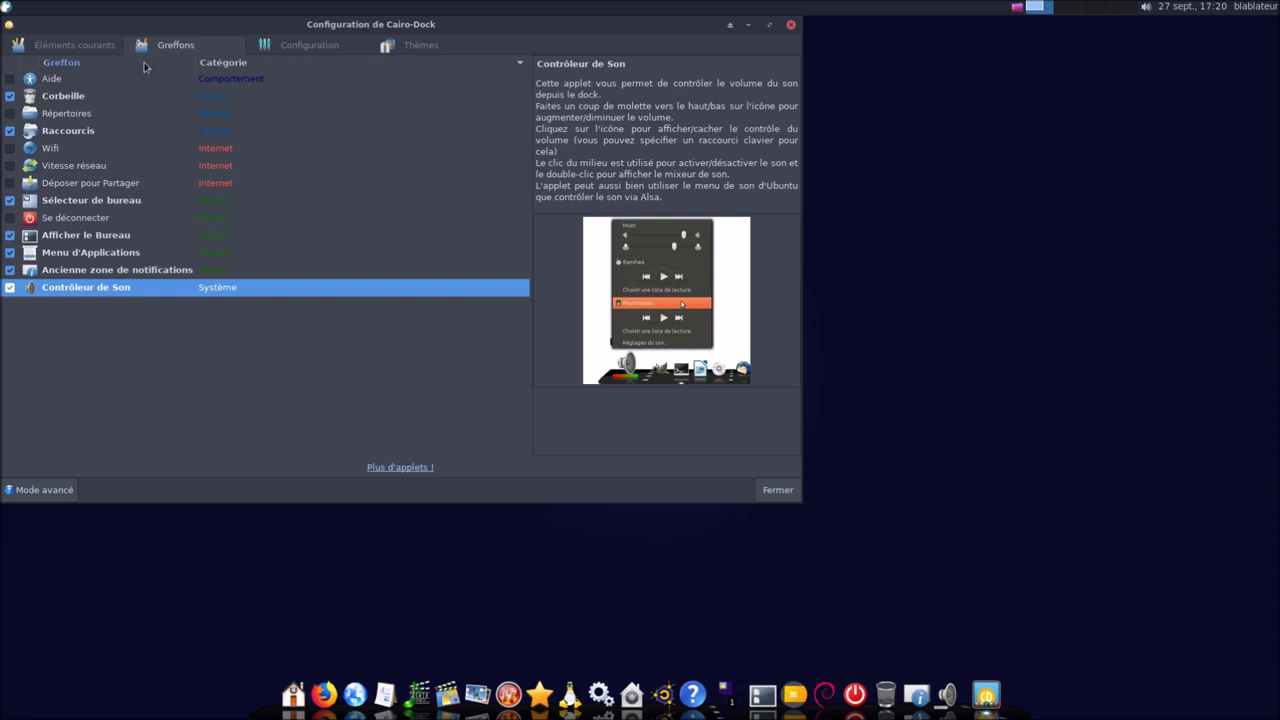
click(310, 48)
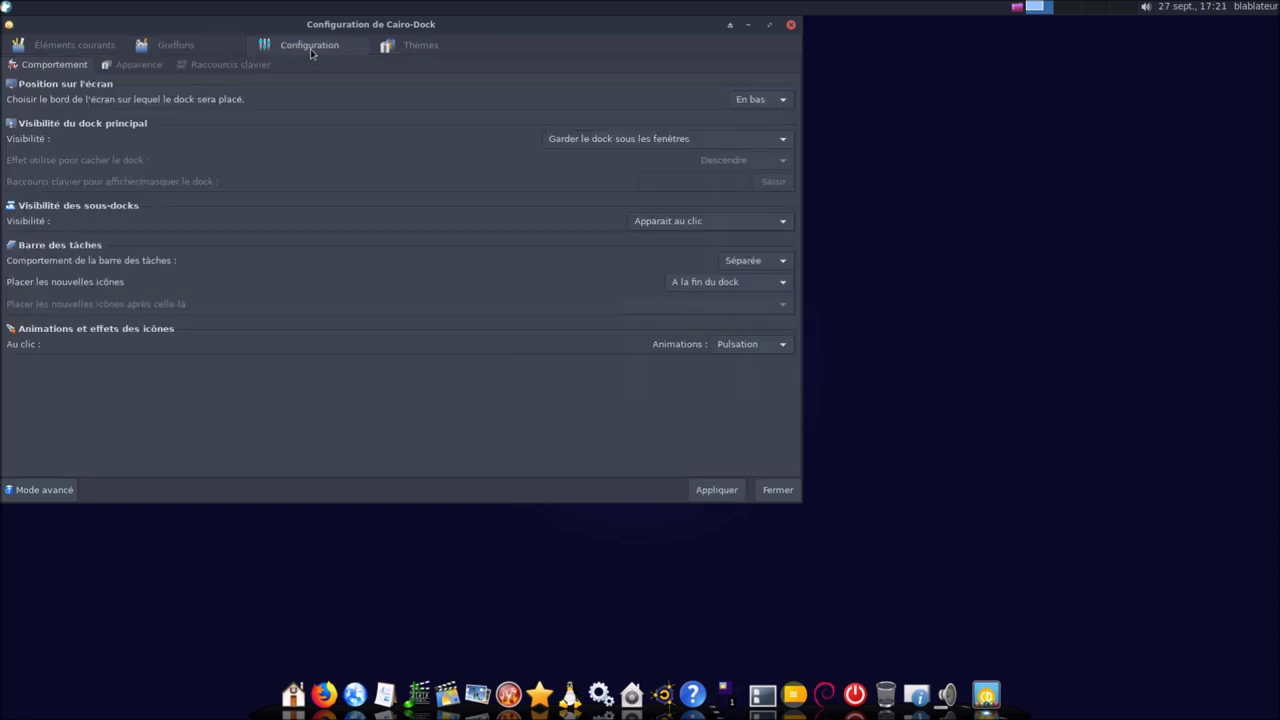
click(207, 45)
click(305, 45)
click(139, 65)
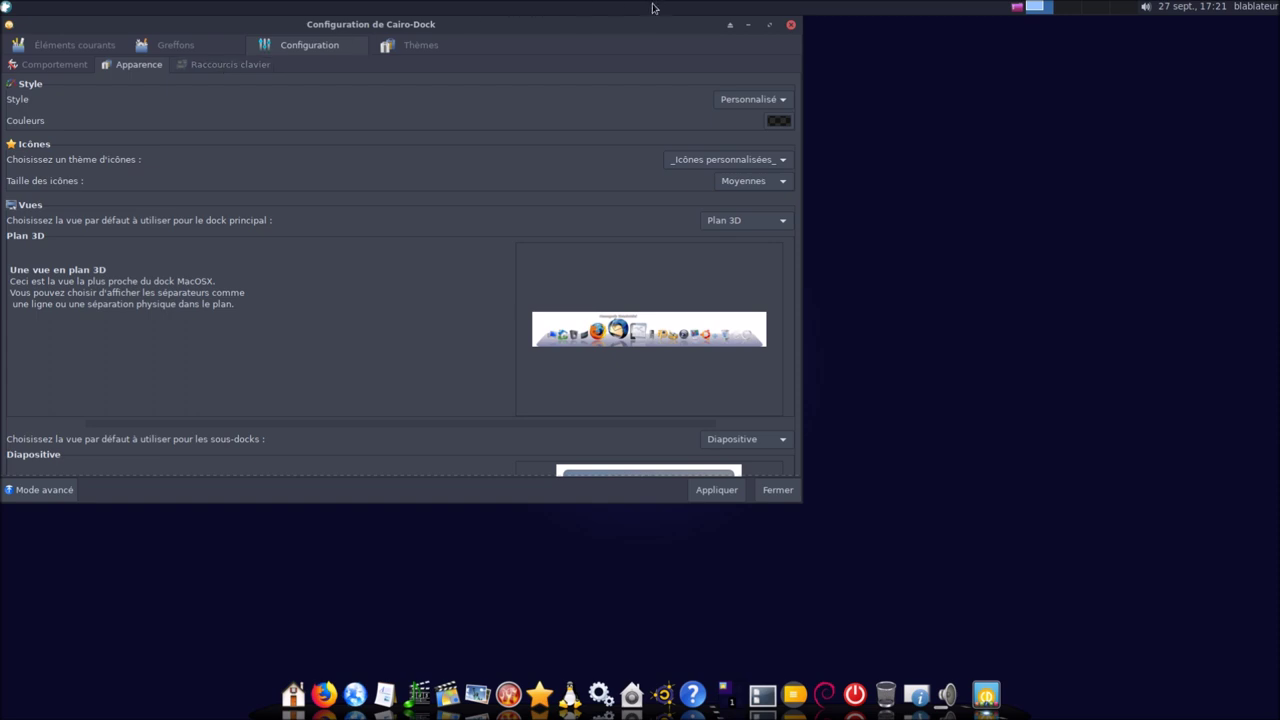
click(7, 8)
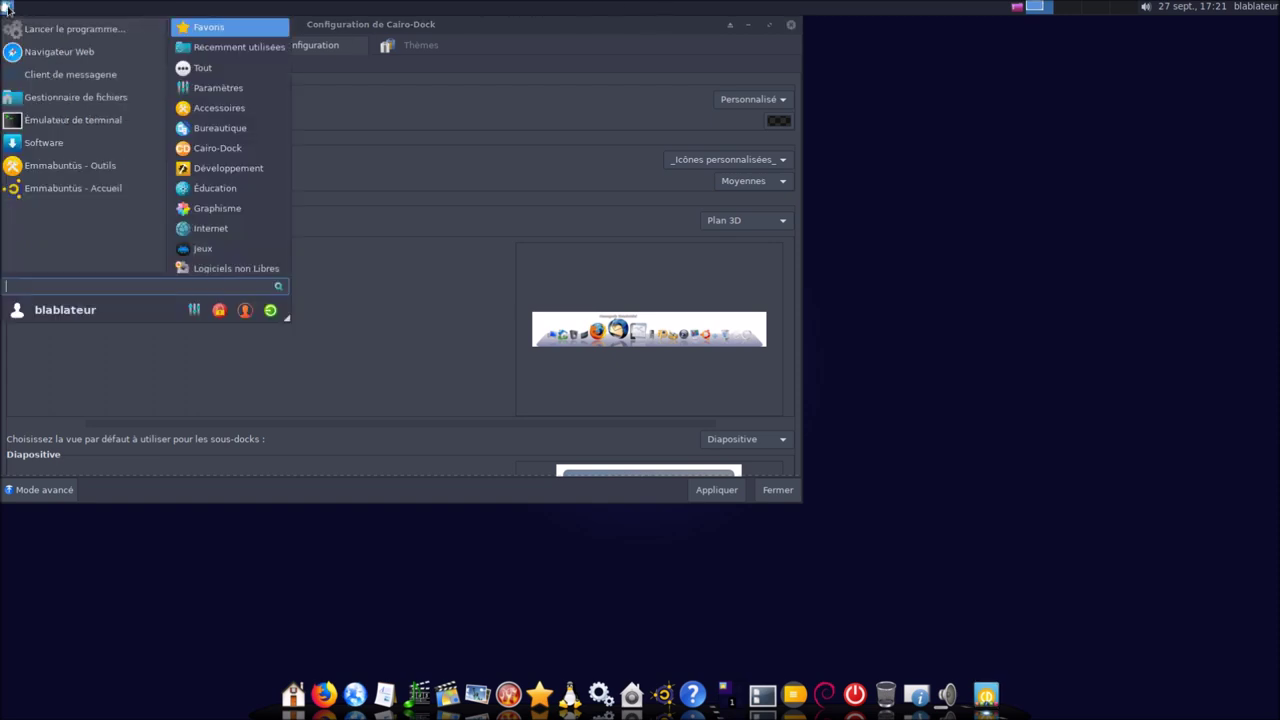
text(emm)
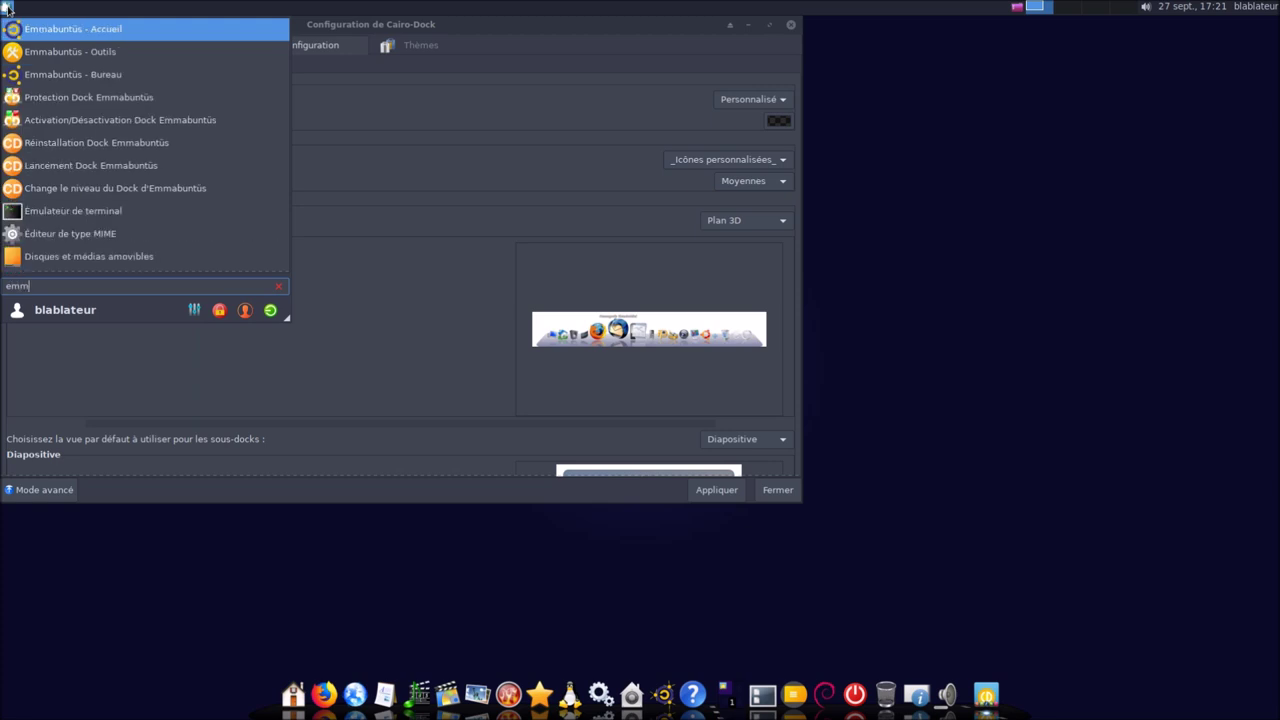
click(72, 74)
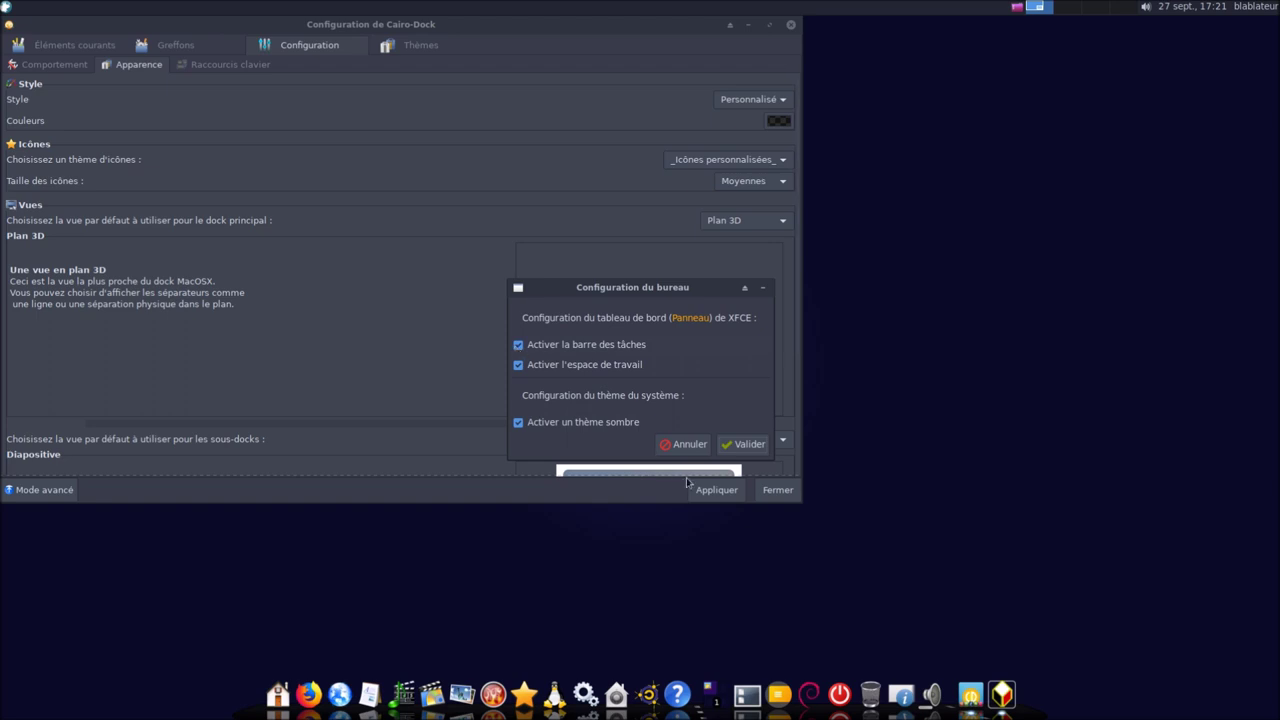
click(685, 444)
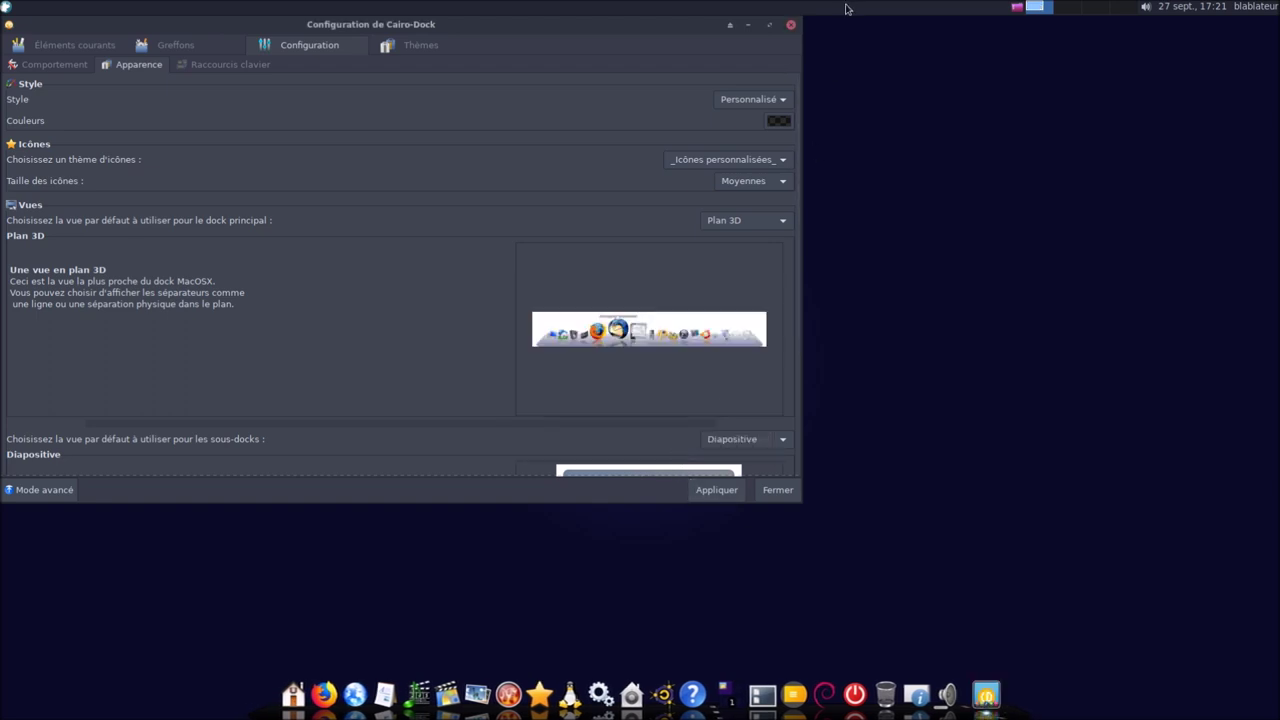
right_click(846, 8)
key(Escape)
Find the Emmabuntüs - Bureau tool and disable the Xfce panel's taskbar and workspace options, then validate
click(6, 8)
text(emm)
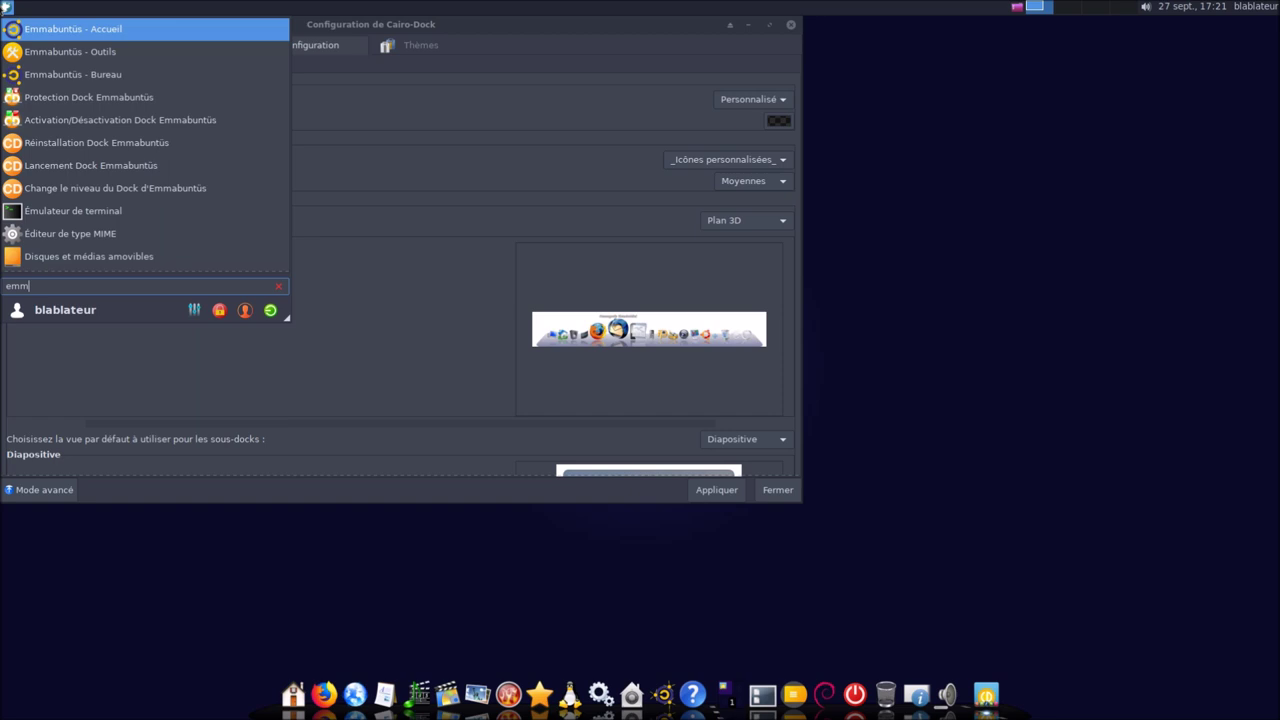
click(63, 75)
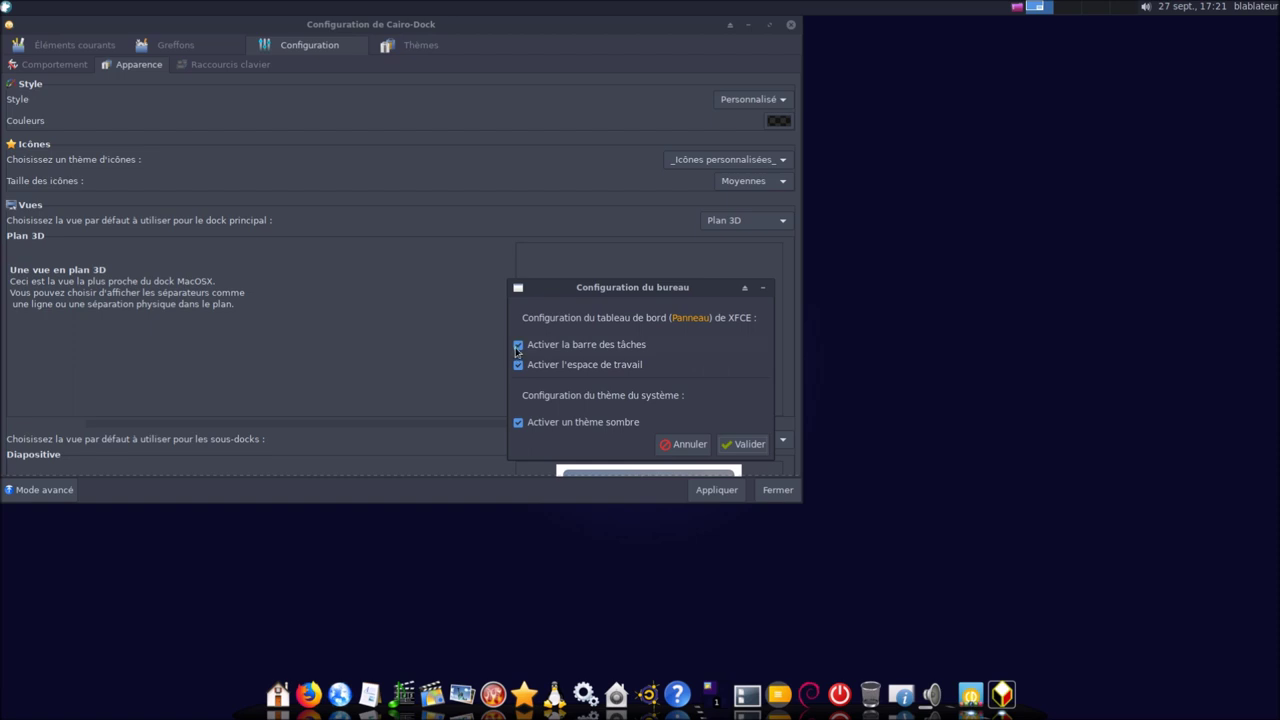
click(518, 346)
click(518, 366)
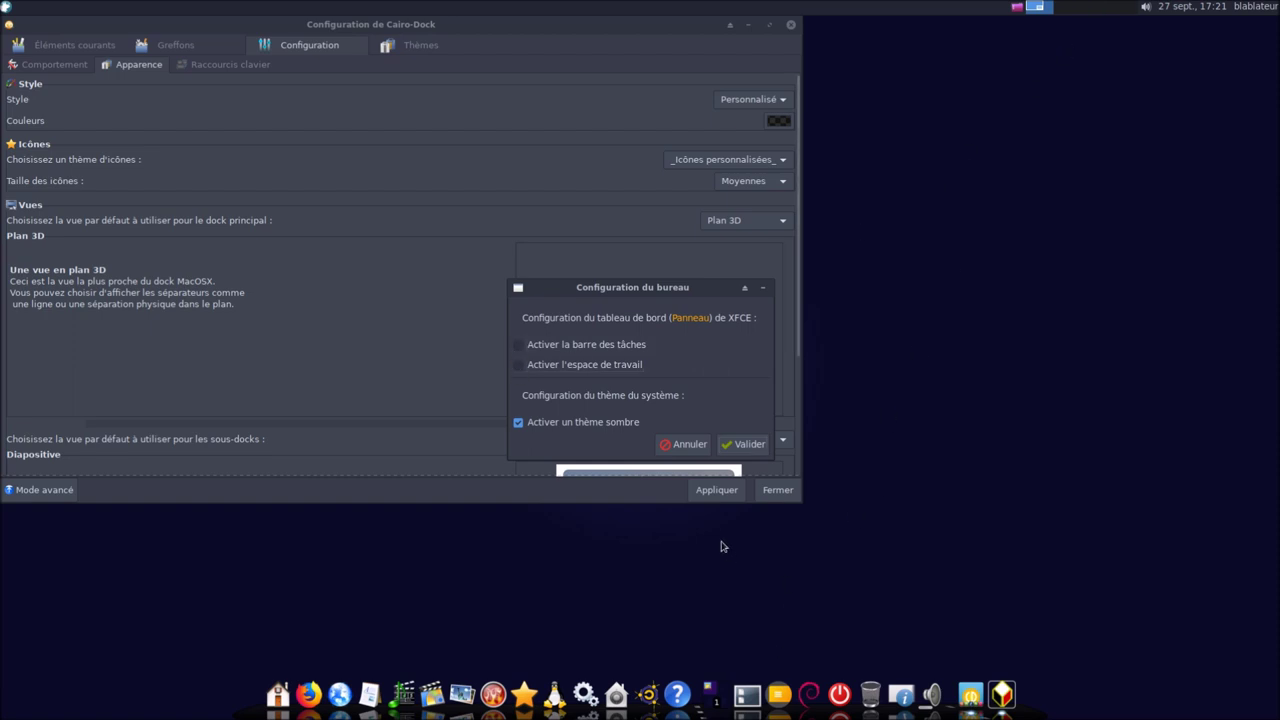
click(746, 444)
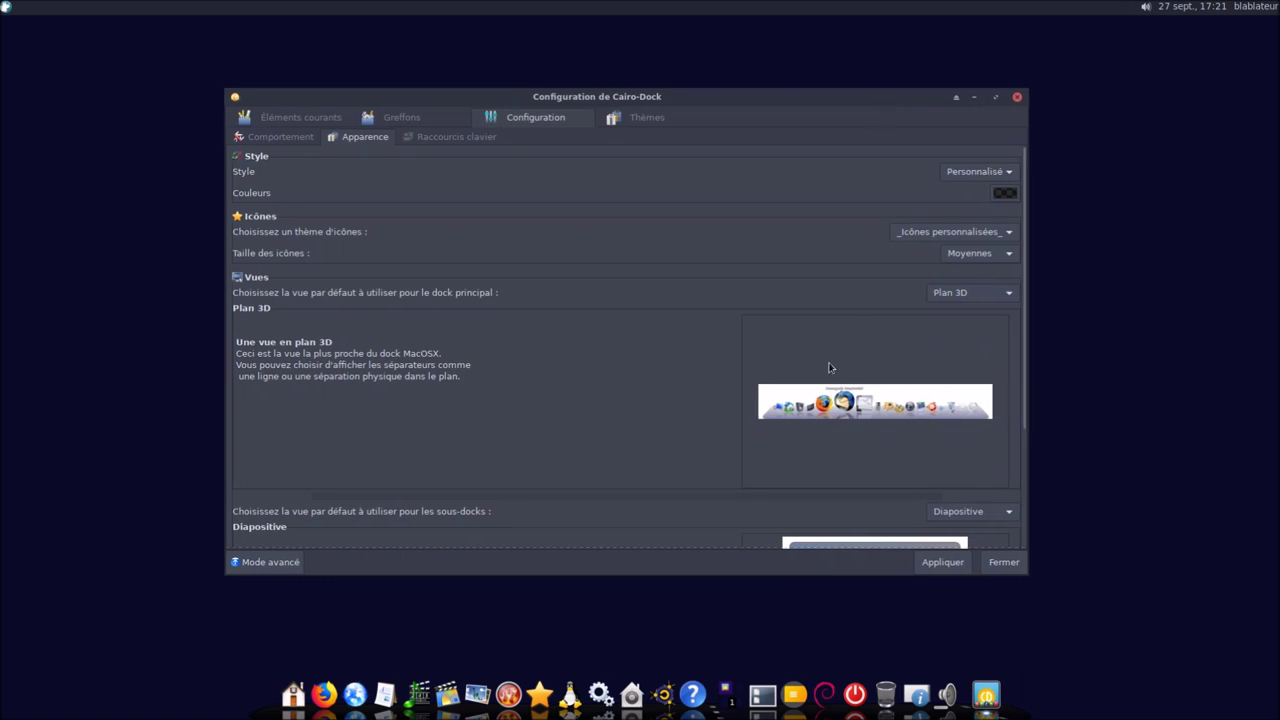
Test the dock's workspace switcher and launchers, including opening and closing the home folder
click(765, 680)
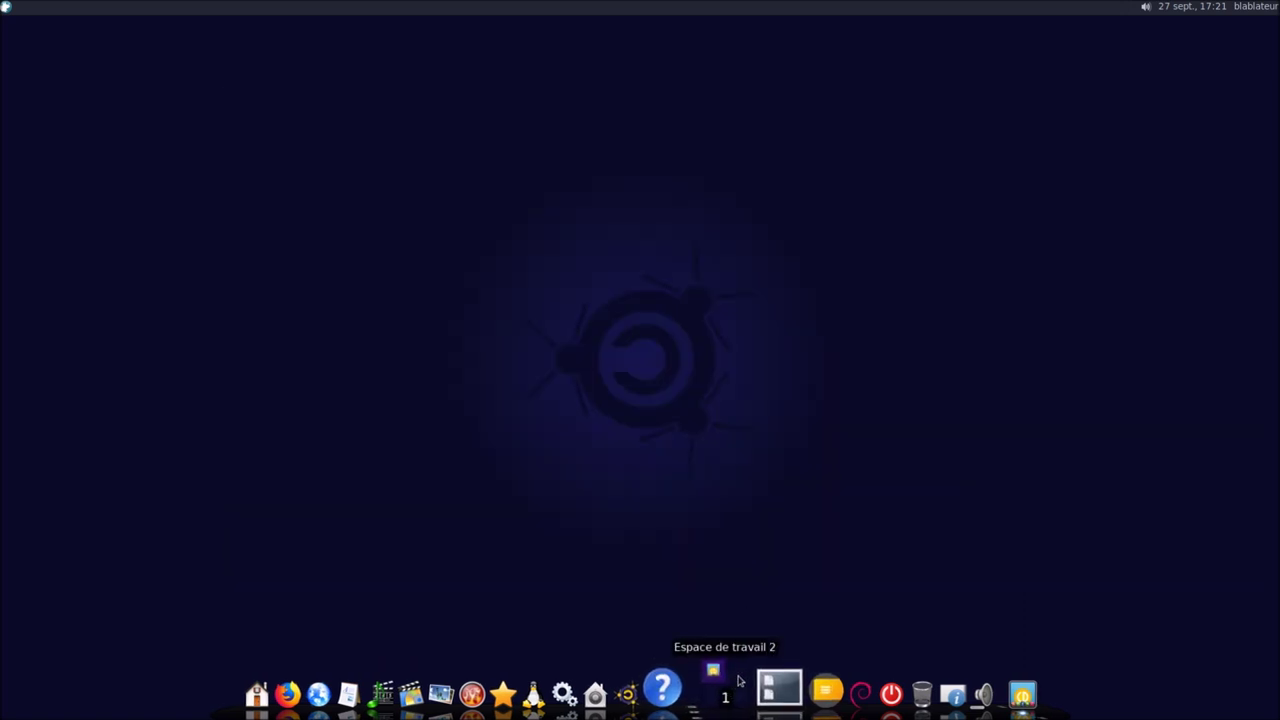
click(762, 680)
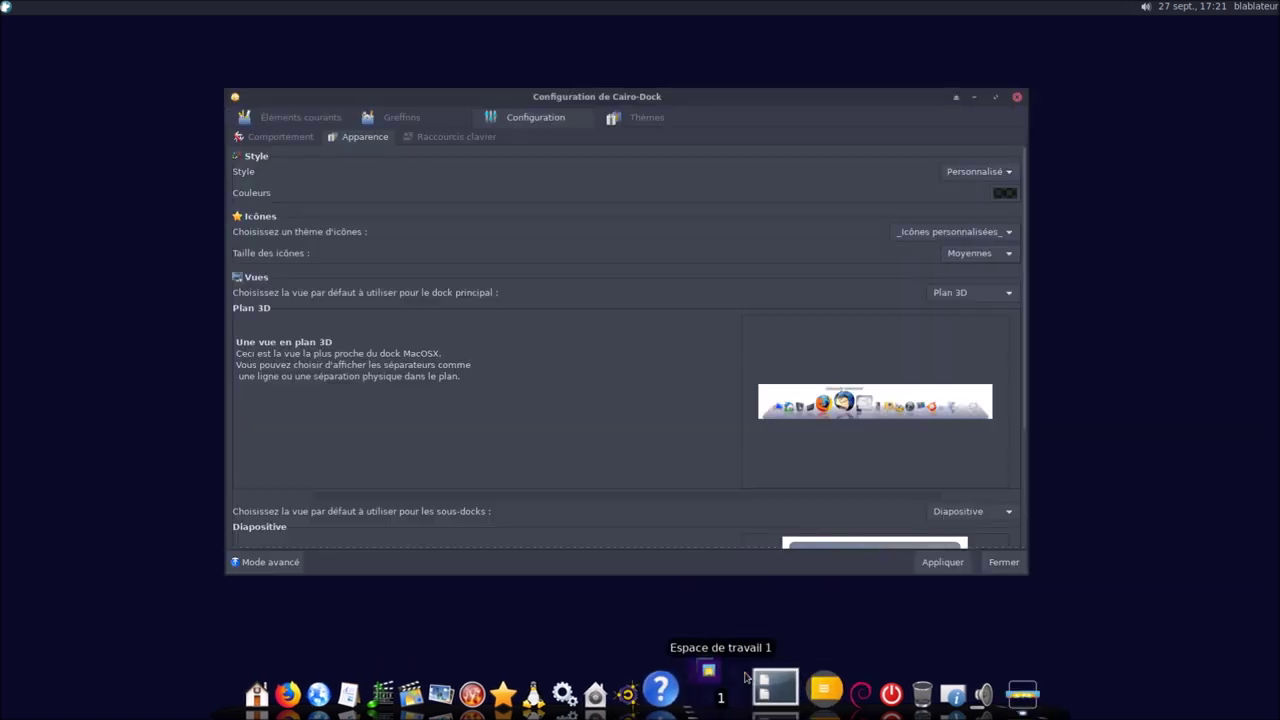
click(763, 688)
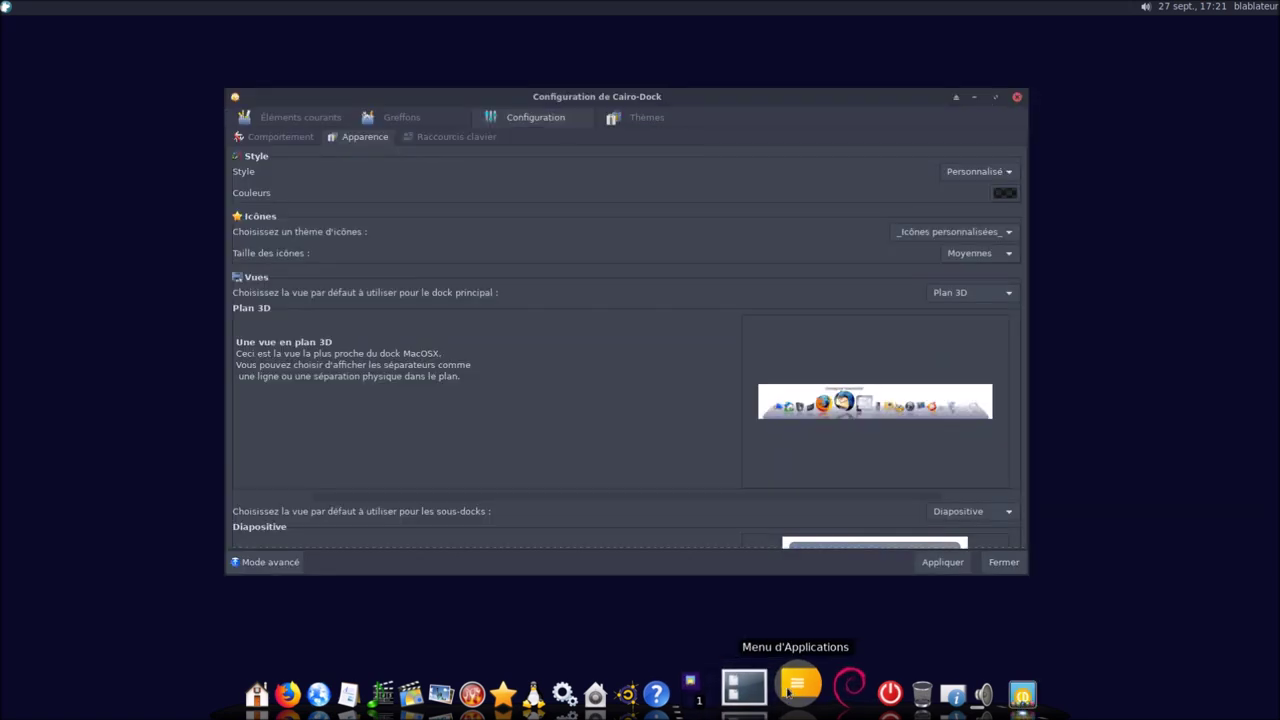
click(792, 690)
click(792, 688)
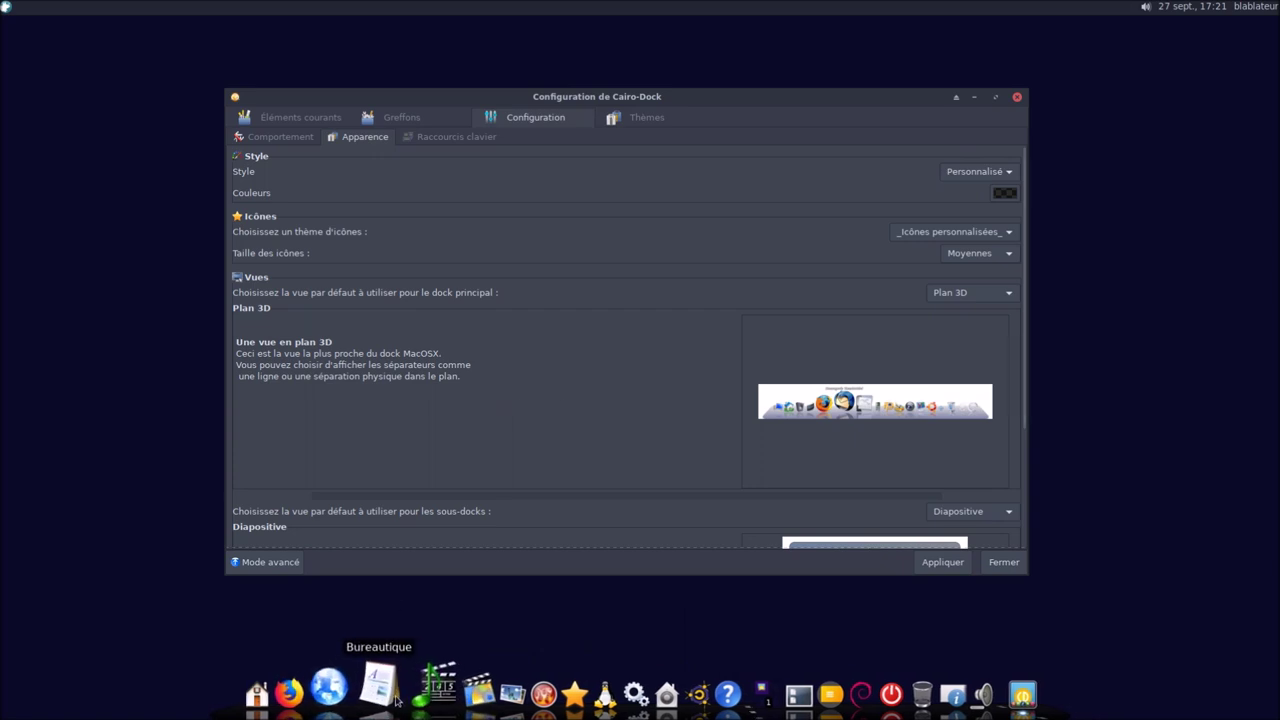
click(290, 700)
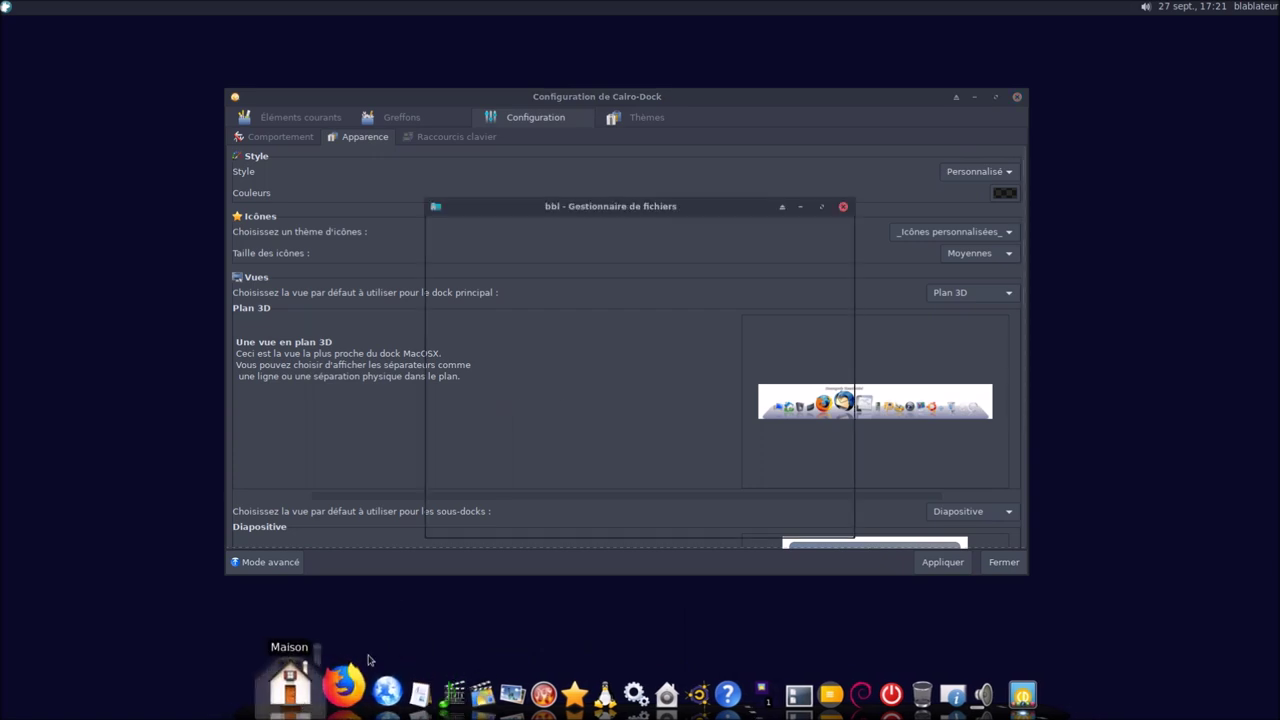
click(842, 206)
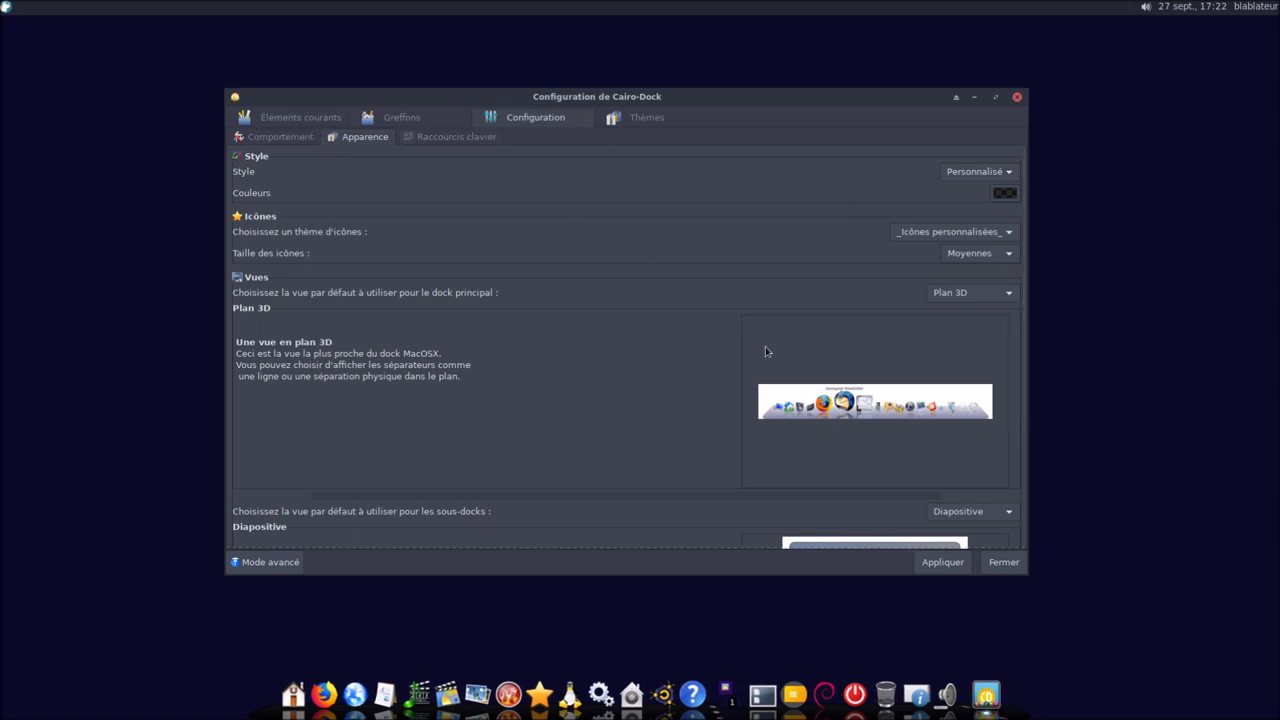
Apply the Clignotement animation for icon clicks and test it by opening and closing the home folder
click(283, 141)
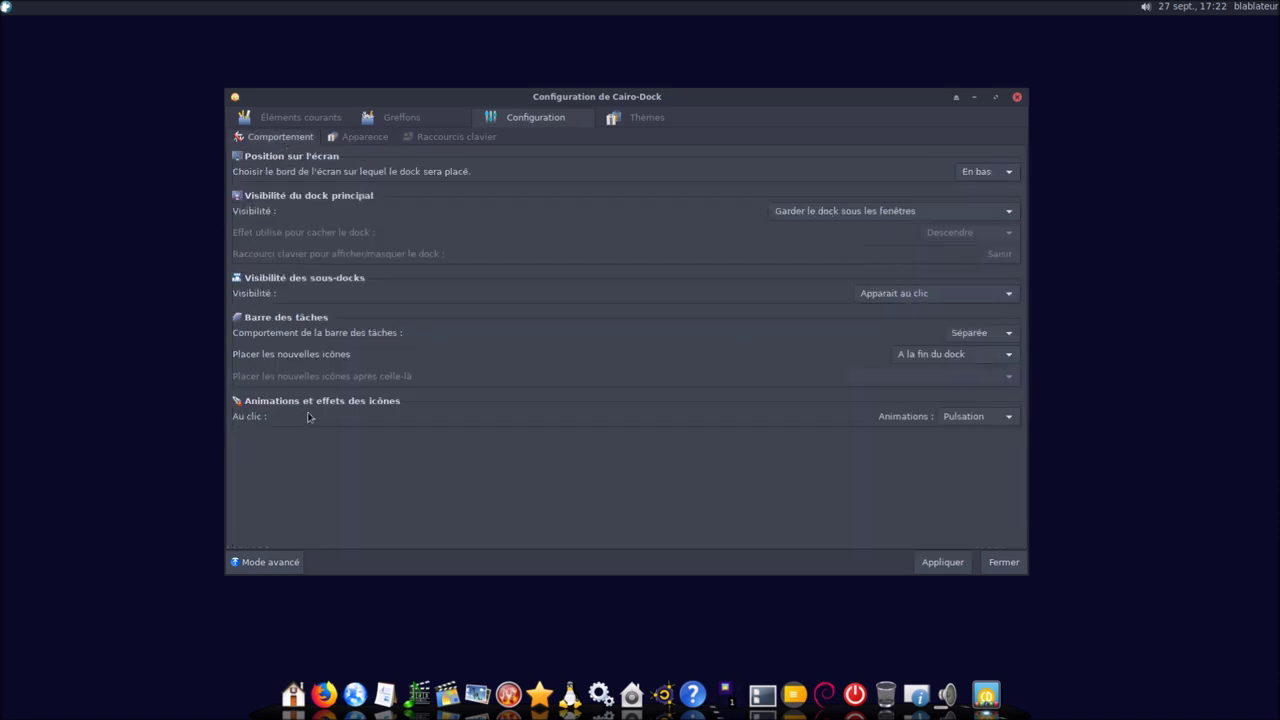
click(977, 418)
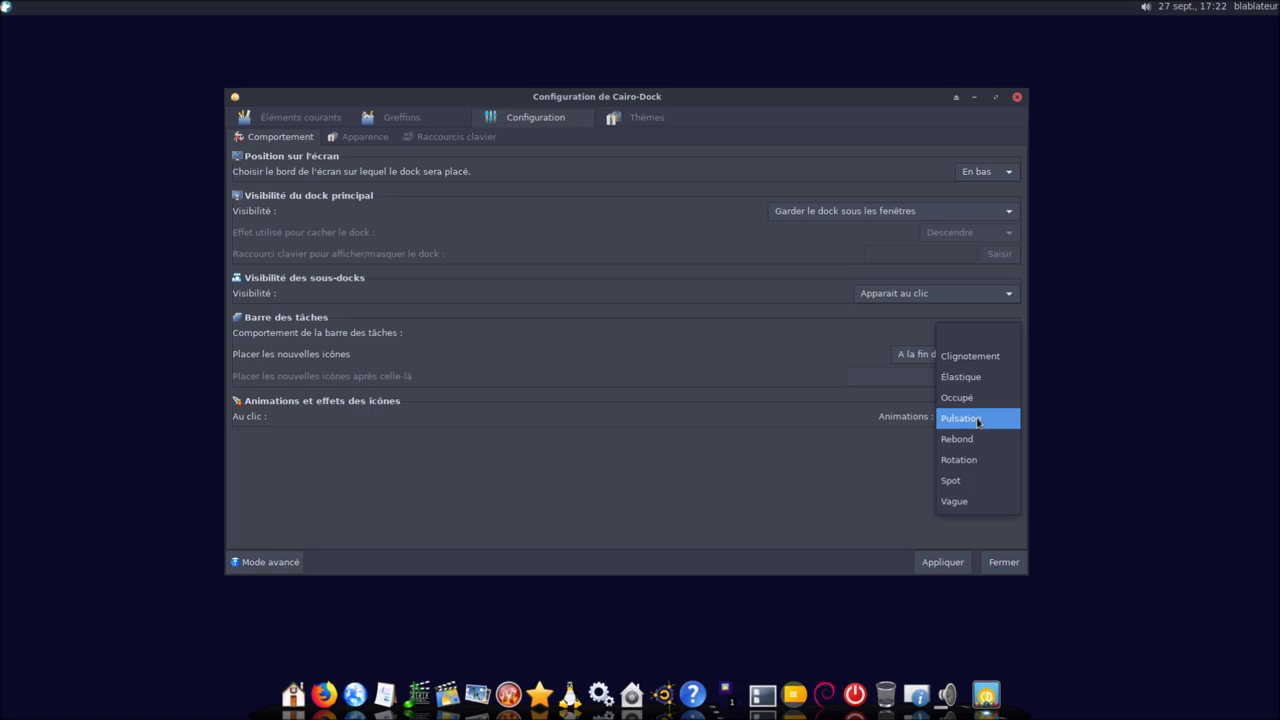
click(972, 356)
click(942, 562)
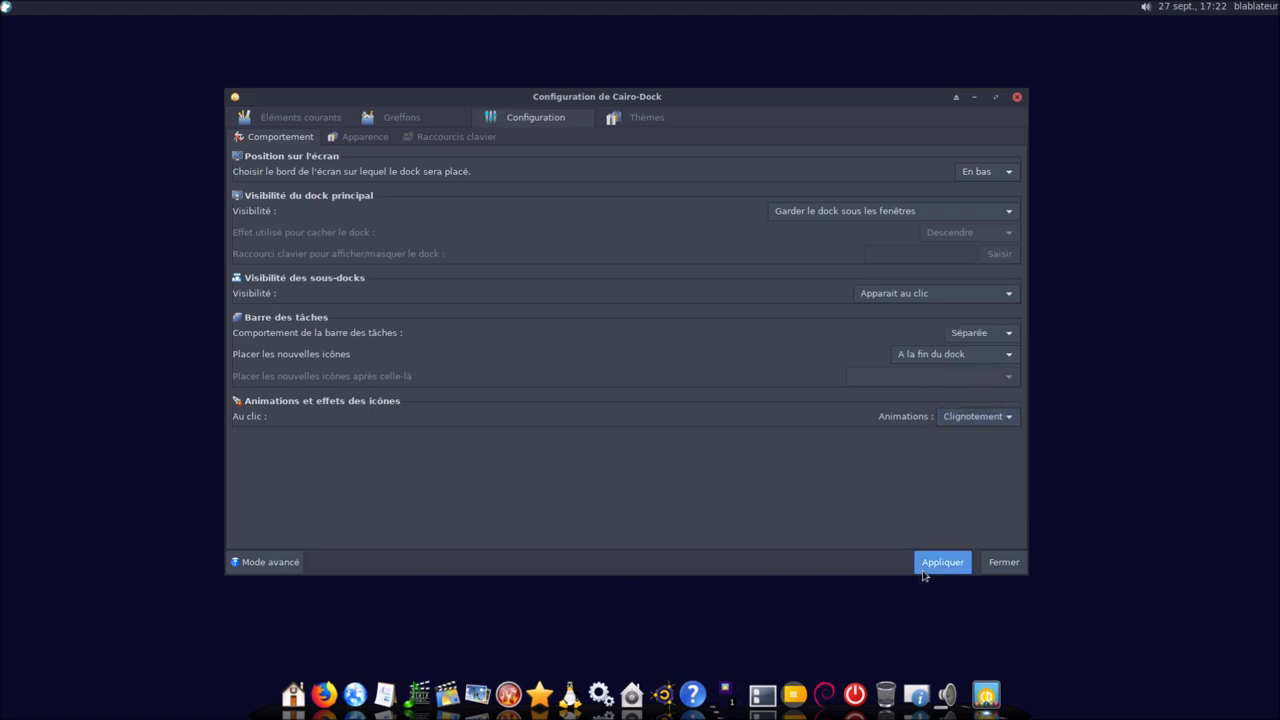
click(300, 695)
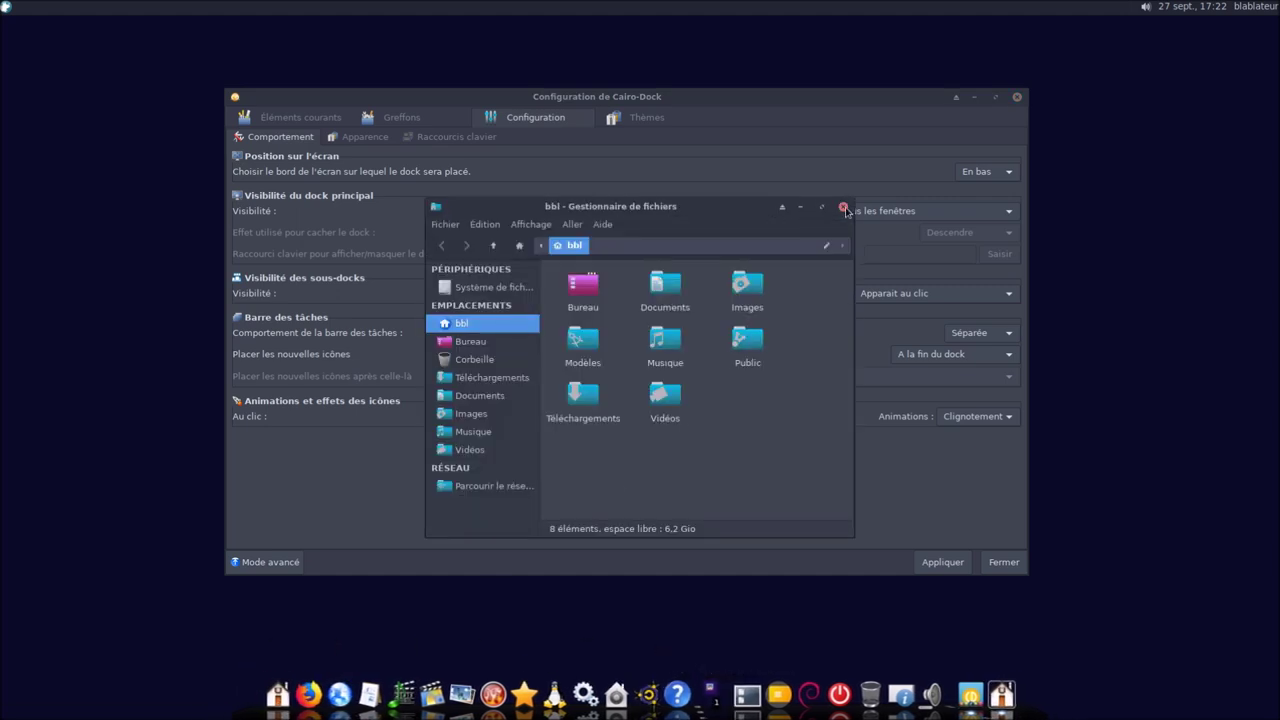
click(843, 209)
Switch the icon click animation to Élastique, apply it and test it with the home folder launcher
click(978, 416)
click(977, 441)
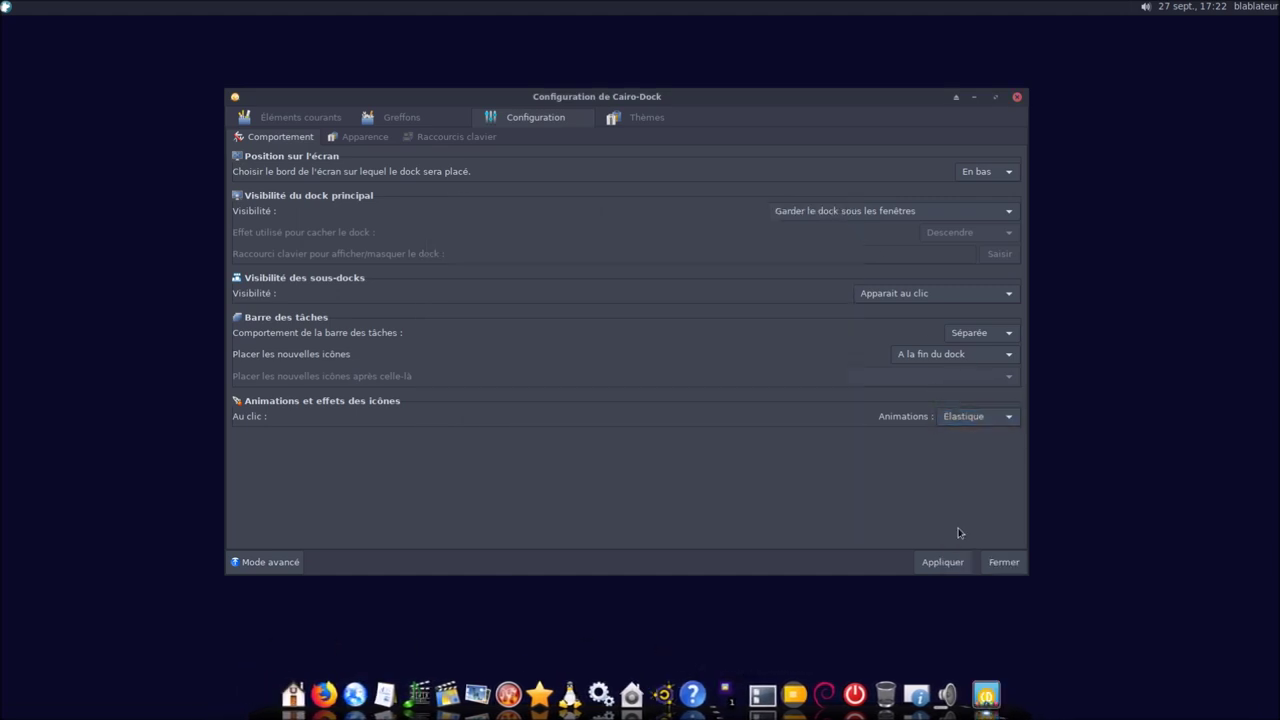
click(943, 562)
click(300, 696)
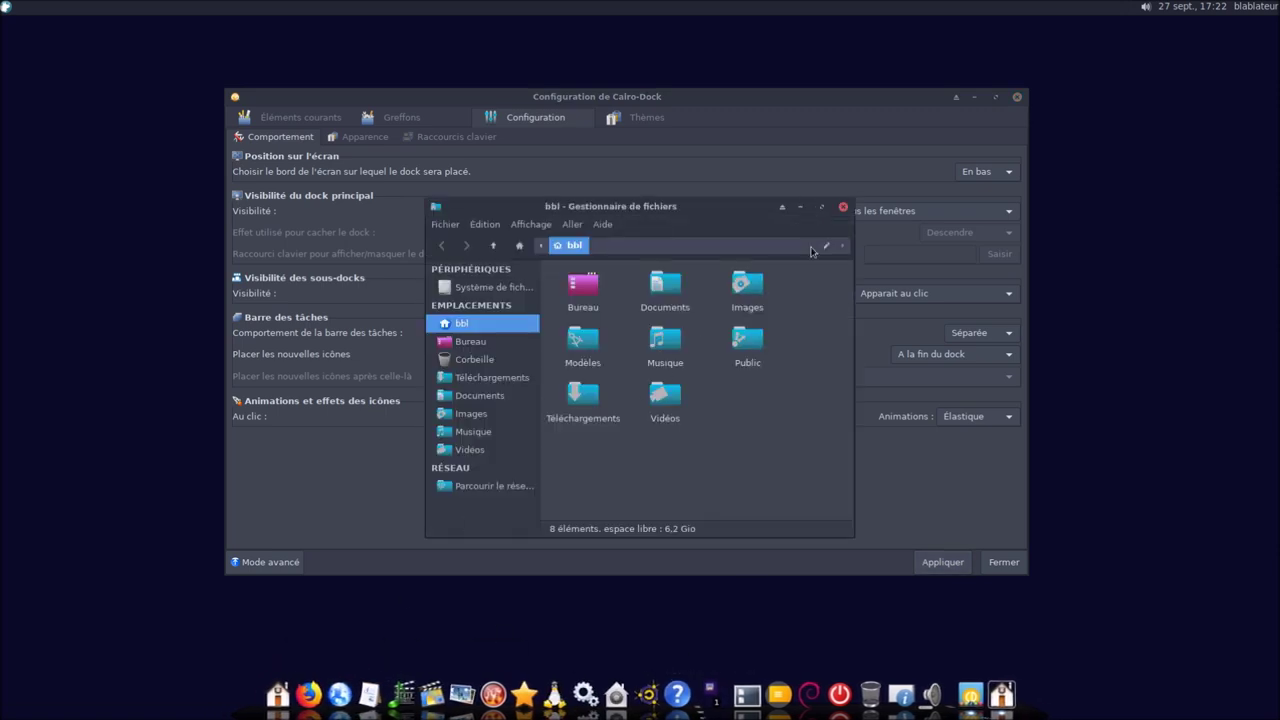
click(843, 207)
Change the icon click animation to Rebond, apply it and try it on the home folder launcher
click(975, 416)
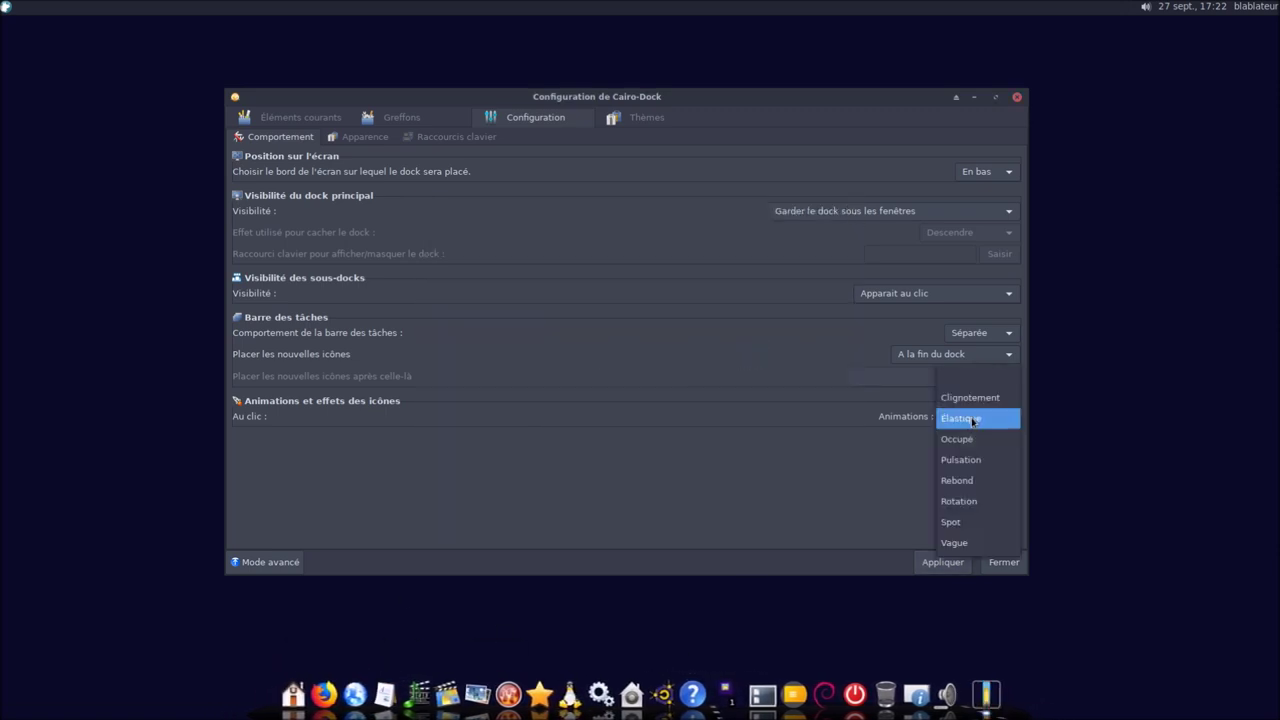
click(962, 481)
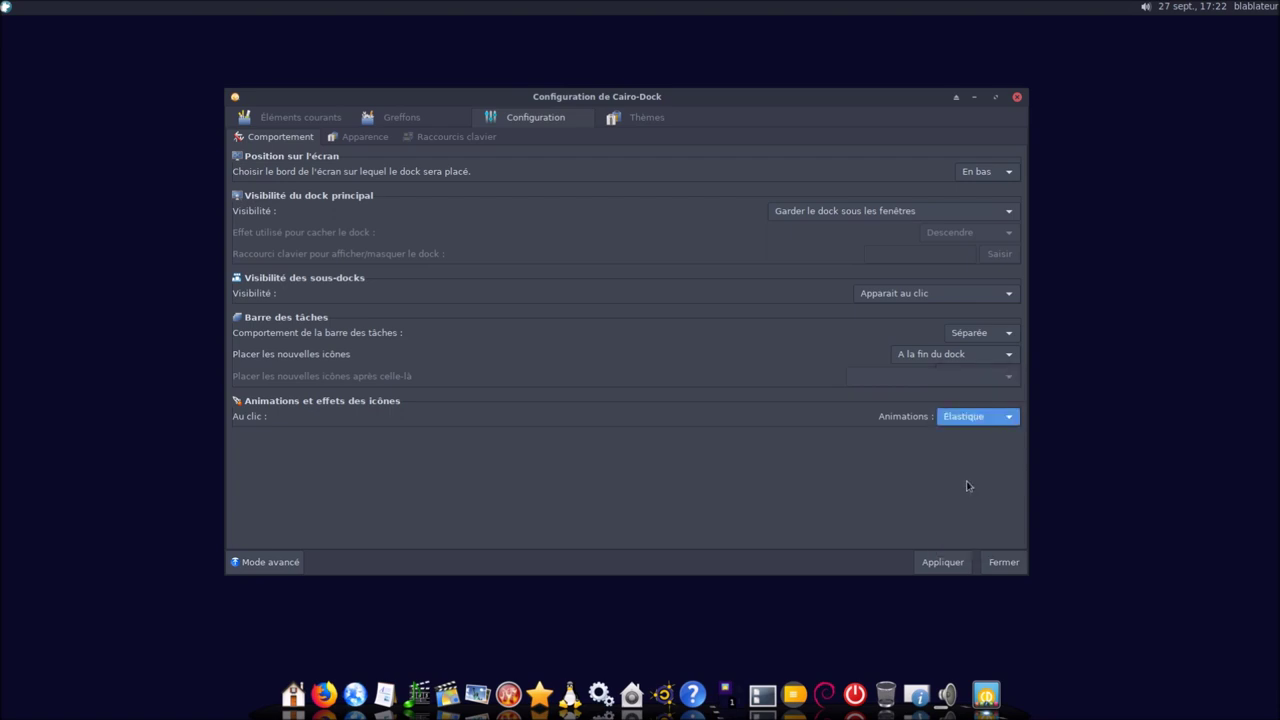
click(945, 566)
click(292, 688)
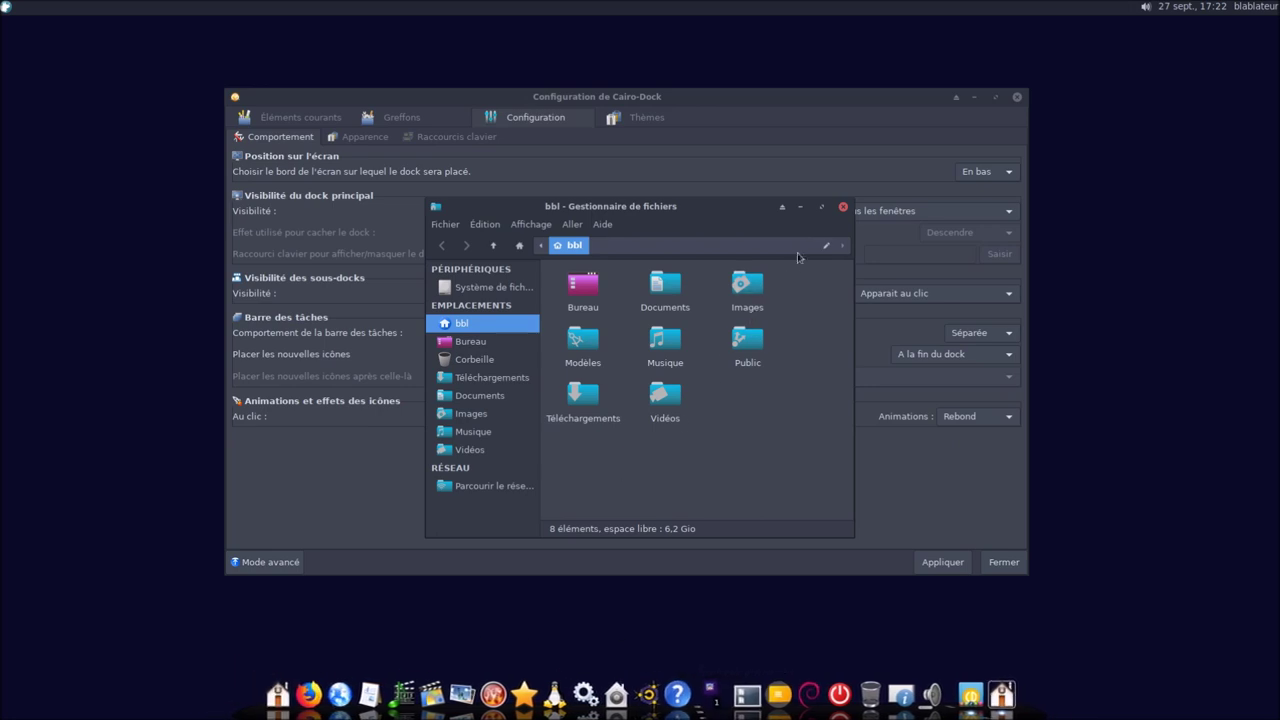
click(843, 206)
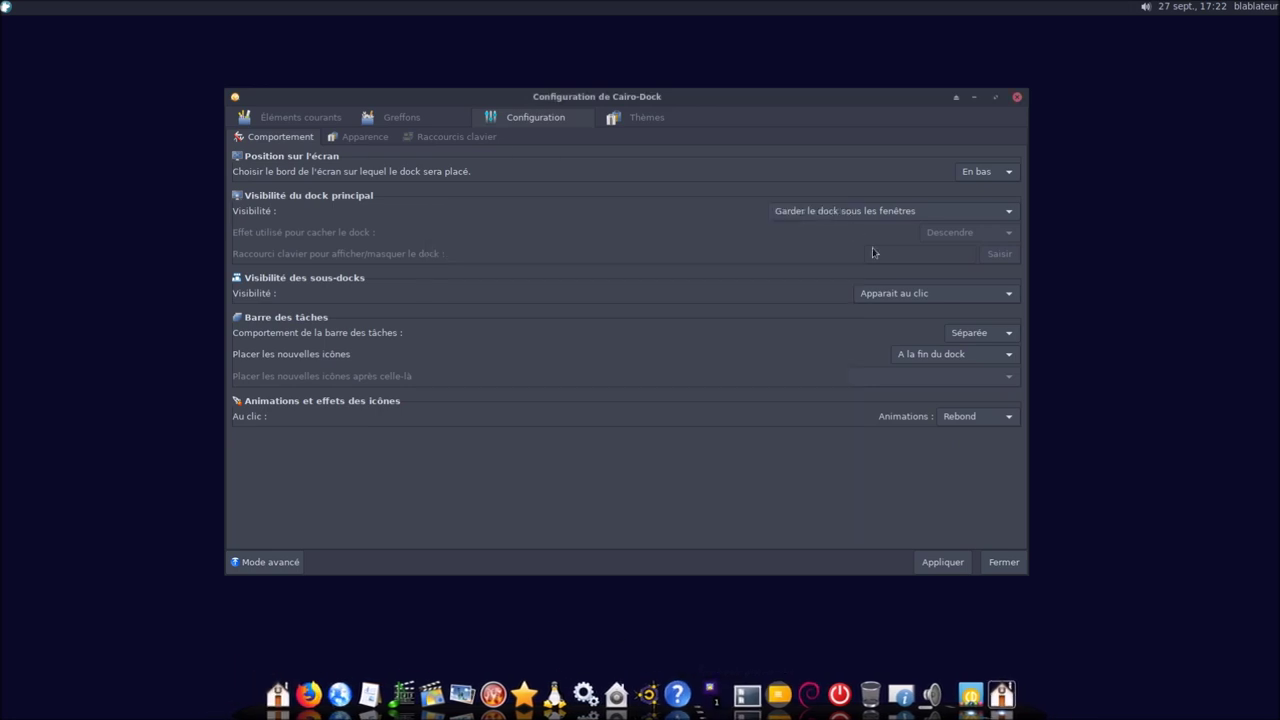
Set the icon click animation back to Pulsation and apply it
click(976, 417)
click(975, 399)
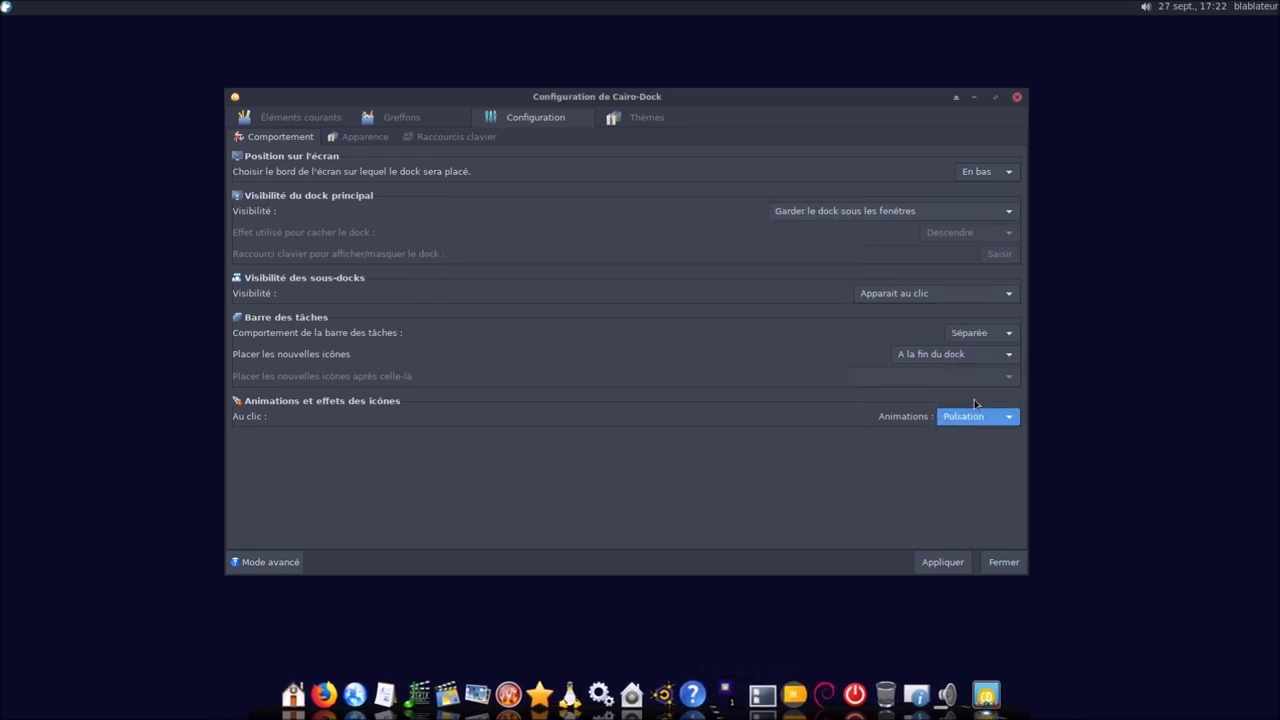
click(943, 562)
Set the dock's appearance style to Système and apply the change
click(381, 139)
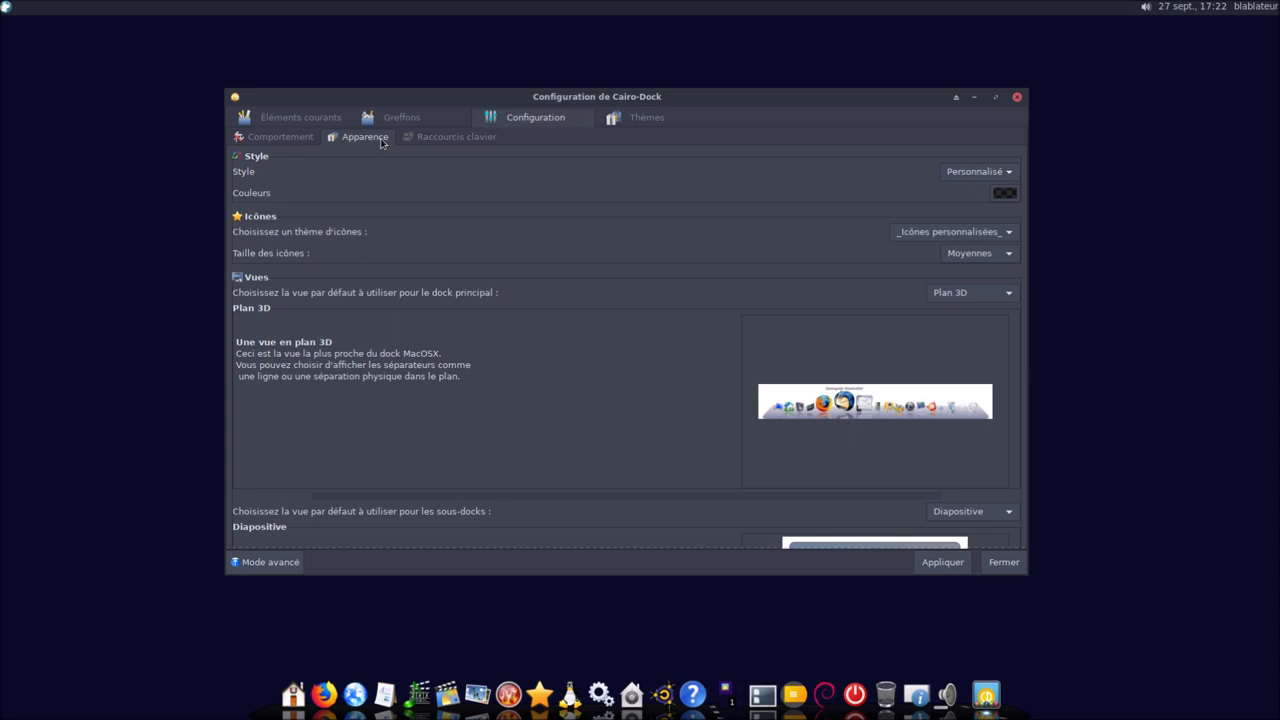
click(952, 172)
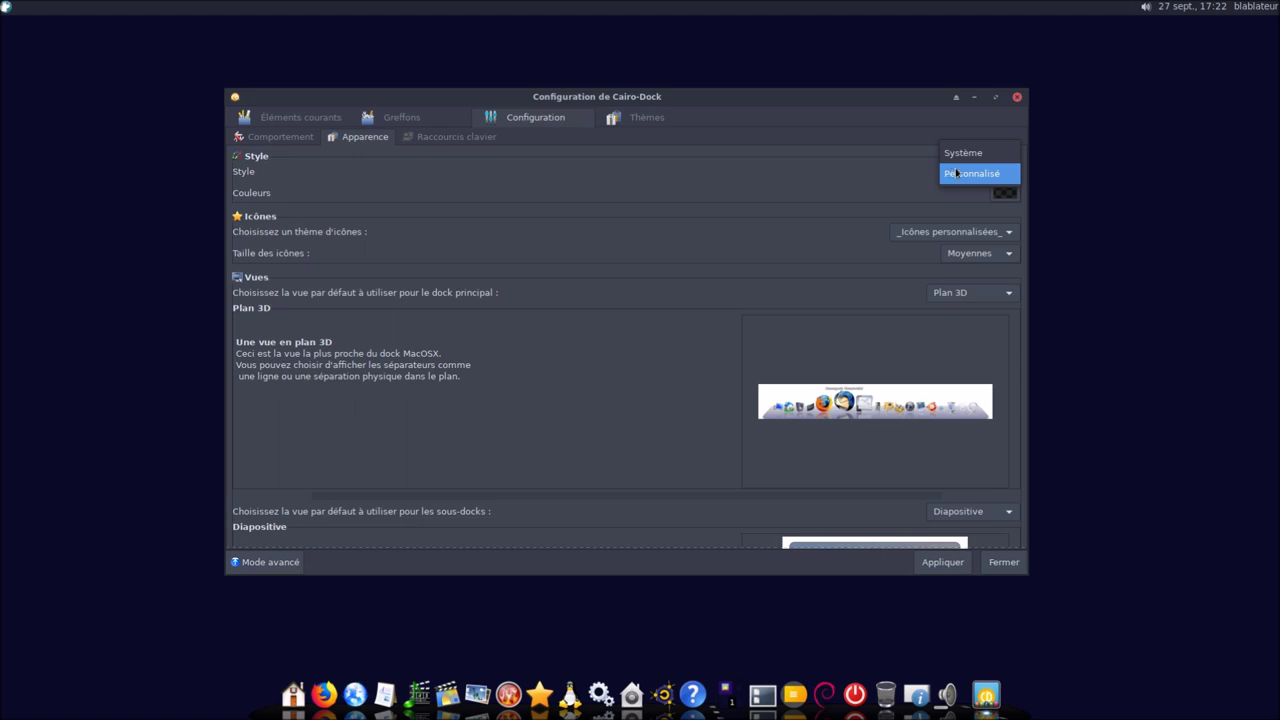
click(963, 152)
click(942, 562)
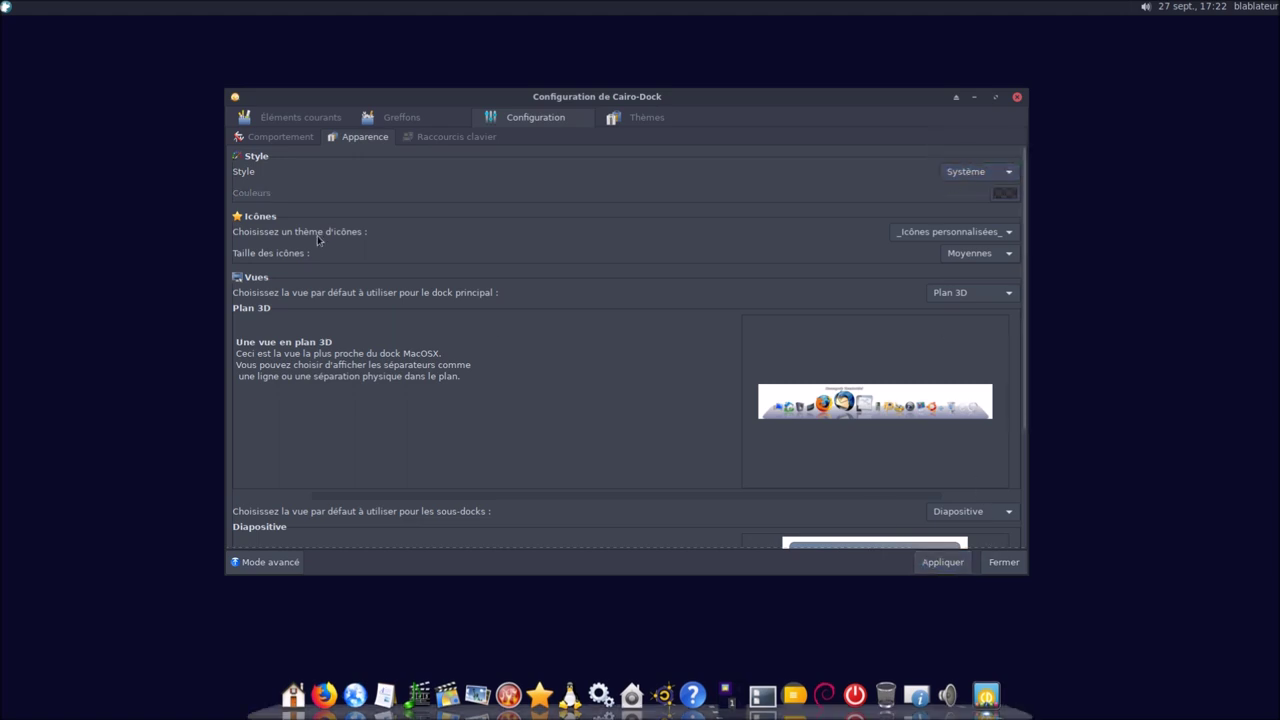
Set the dock's icon theme to Revival and apply the change
click(925, 233)
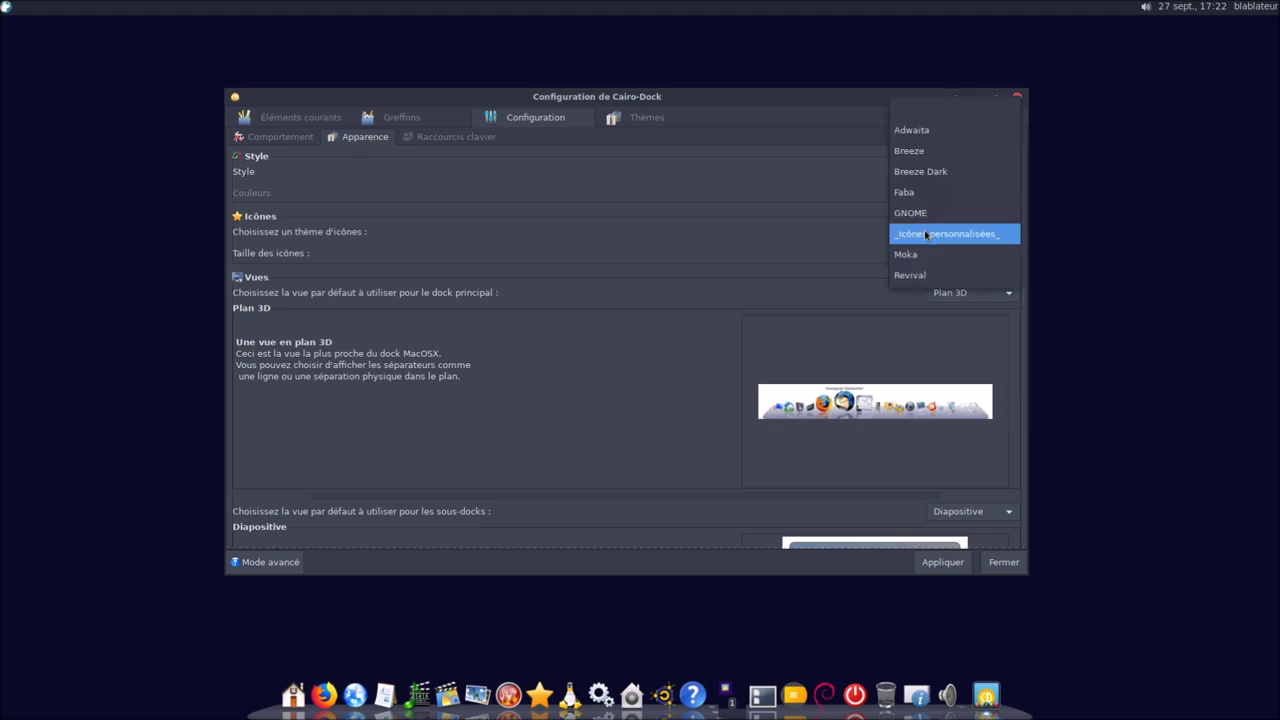
click(937, 272)
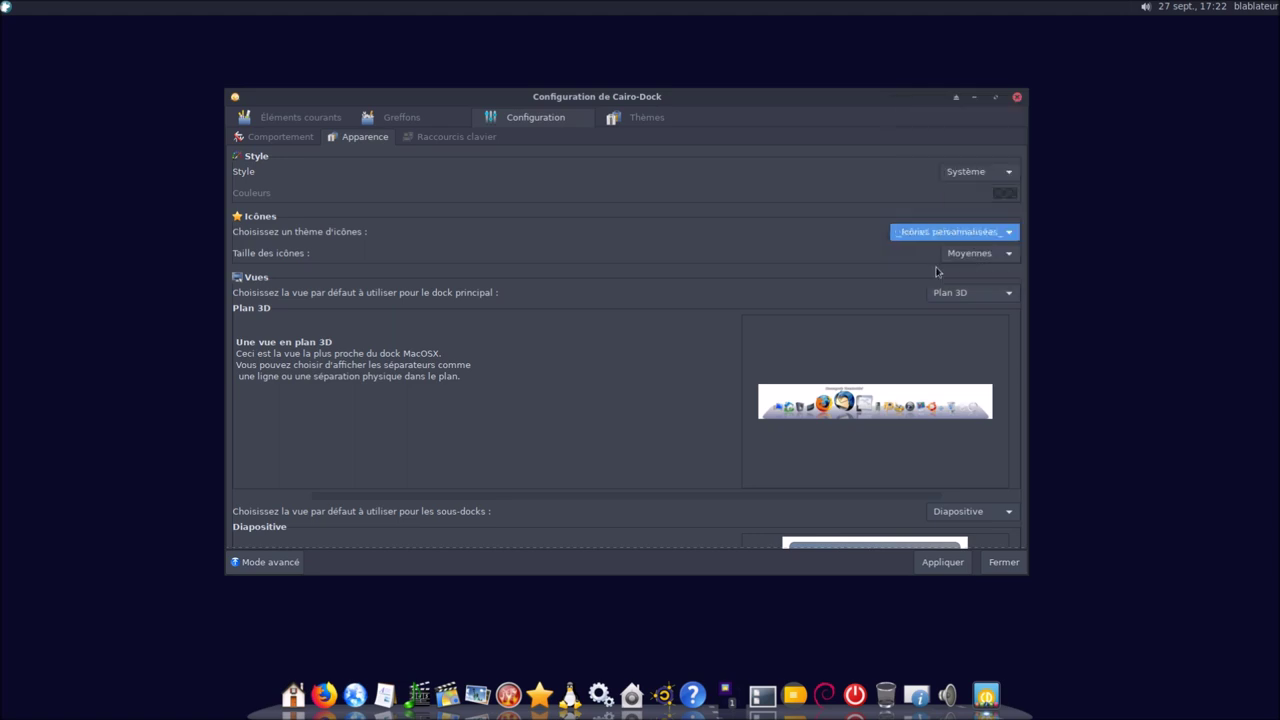
click(939, 565)
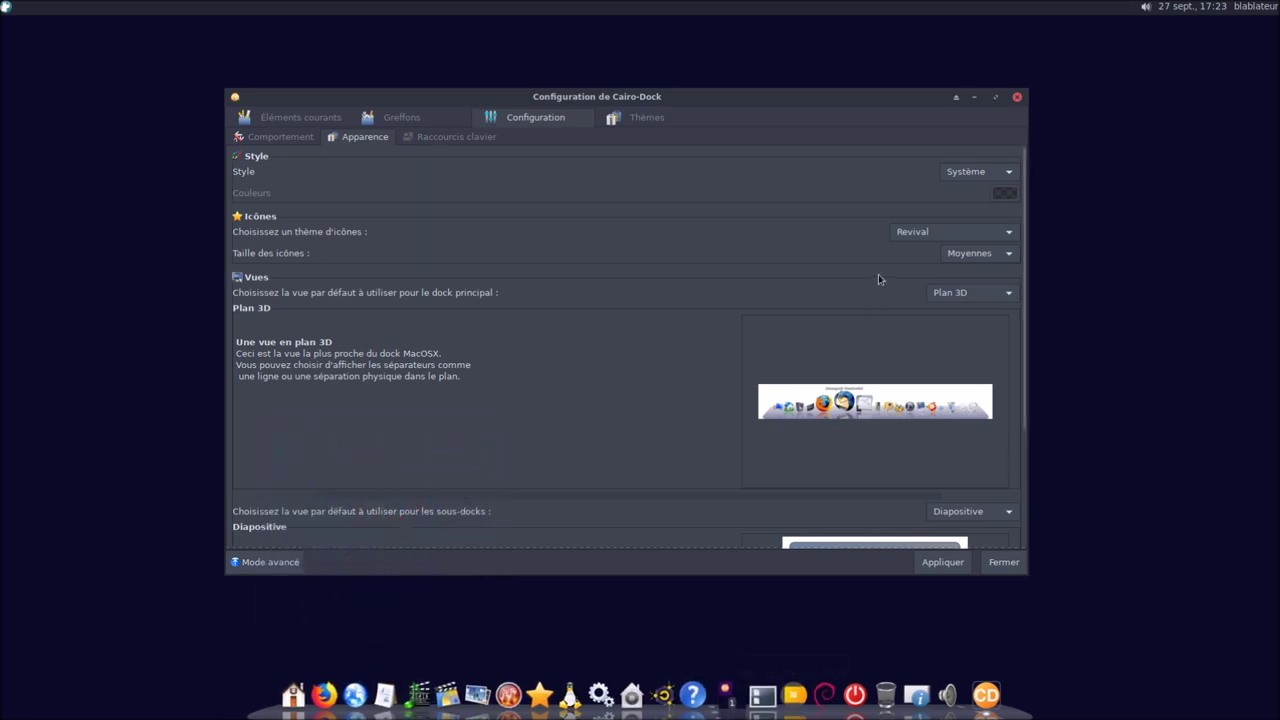
Try the Grandes icon size on the dock by applying it
click(993, 257)
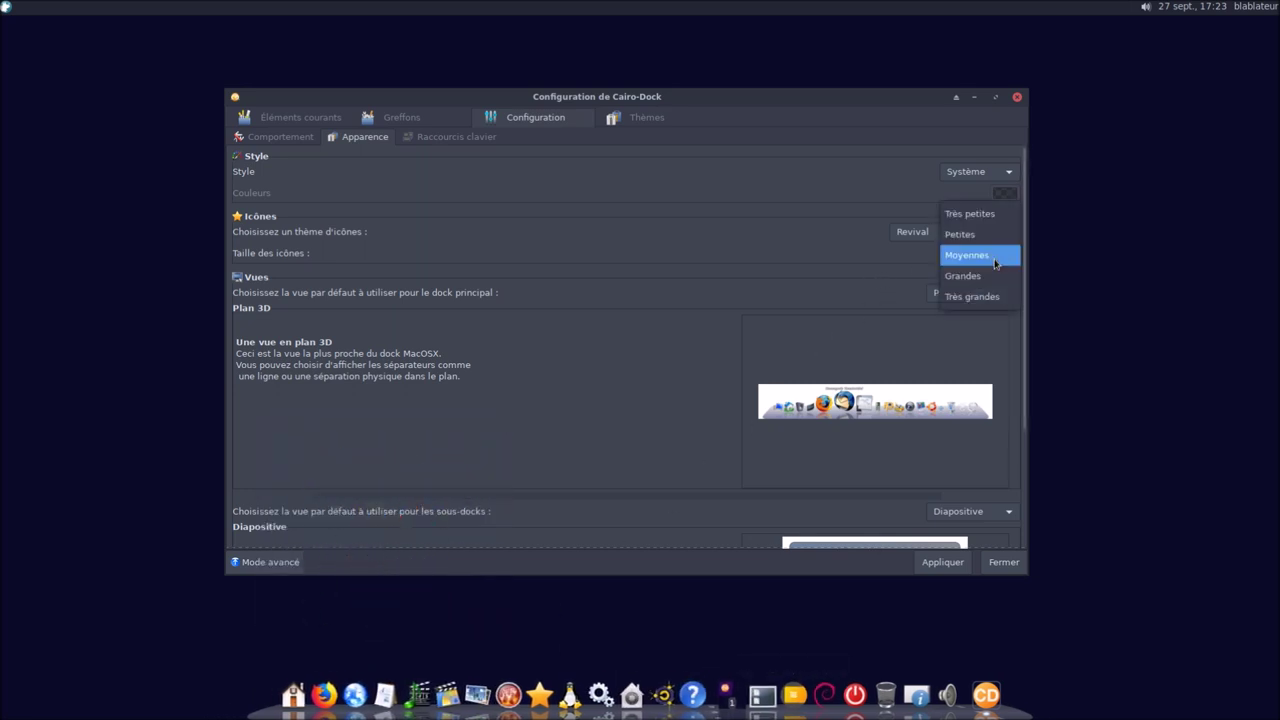
click(985, 275)
click(925, 568)
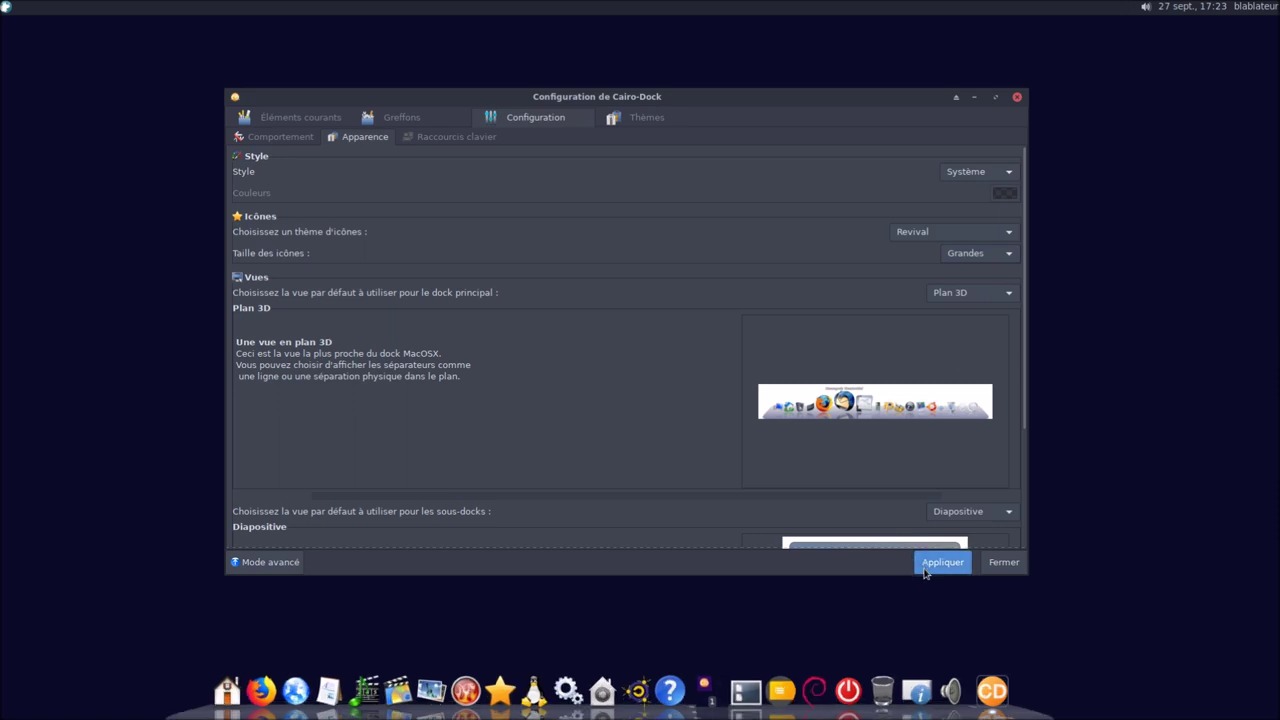
Increase the dock's icon size to Très grandes and apply it
click(993, 256)
click(985, 276)
click(930, 565)
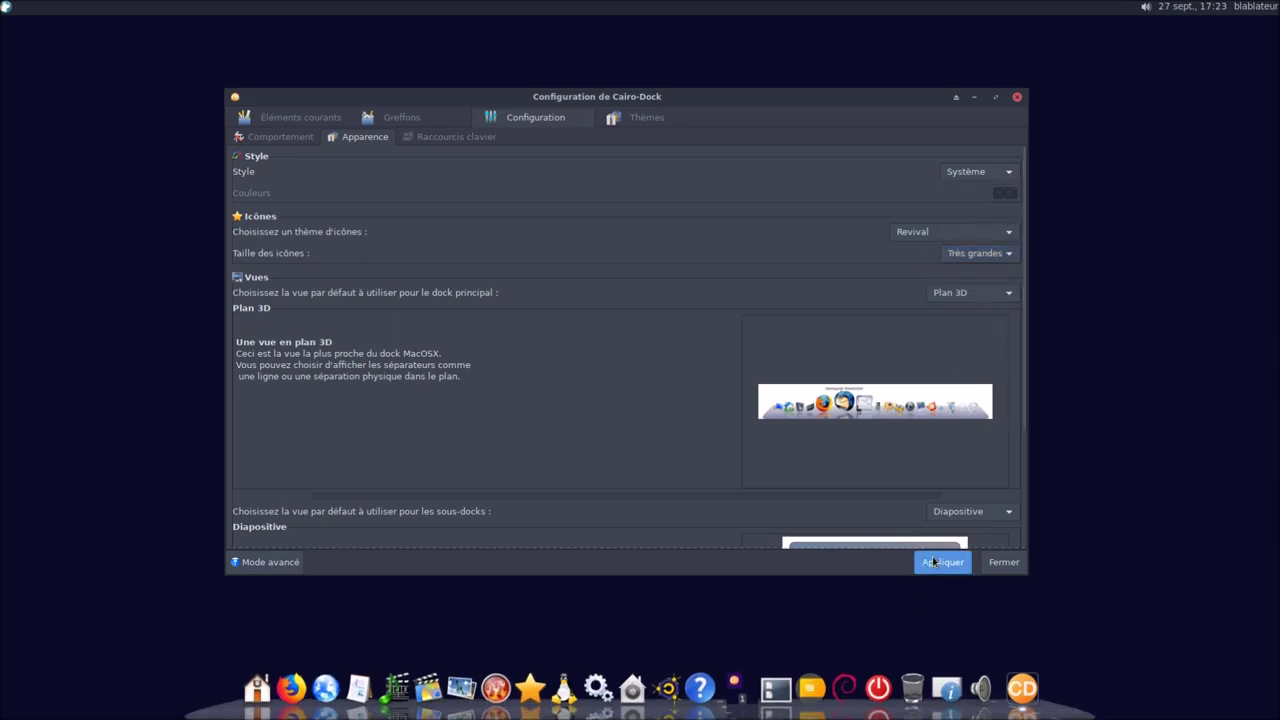
Reduce the dock's icon size to Très petites and apply it
click(970, 257)
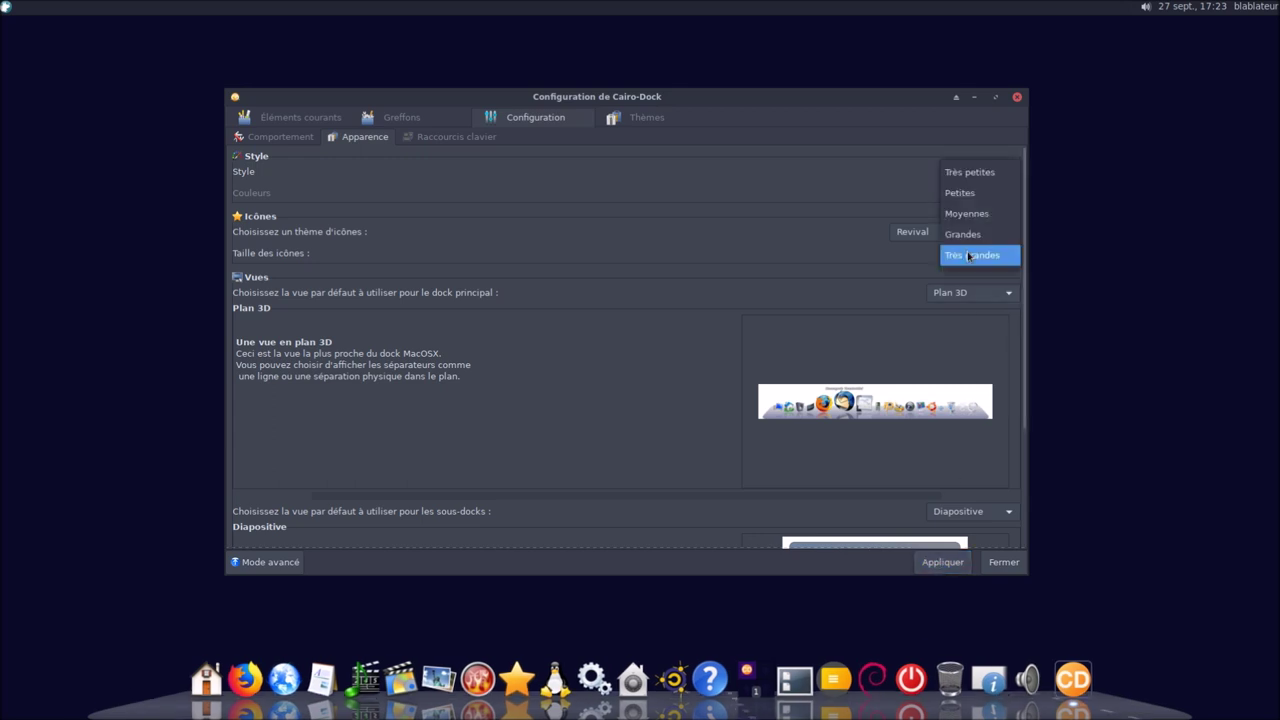
click(975, 171)
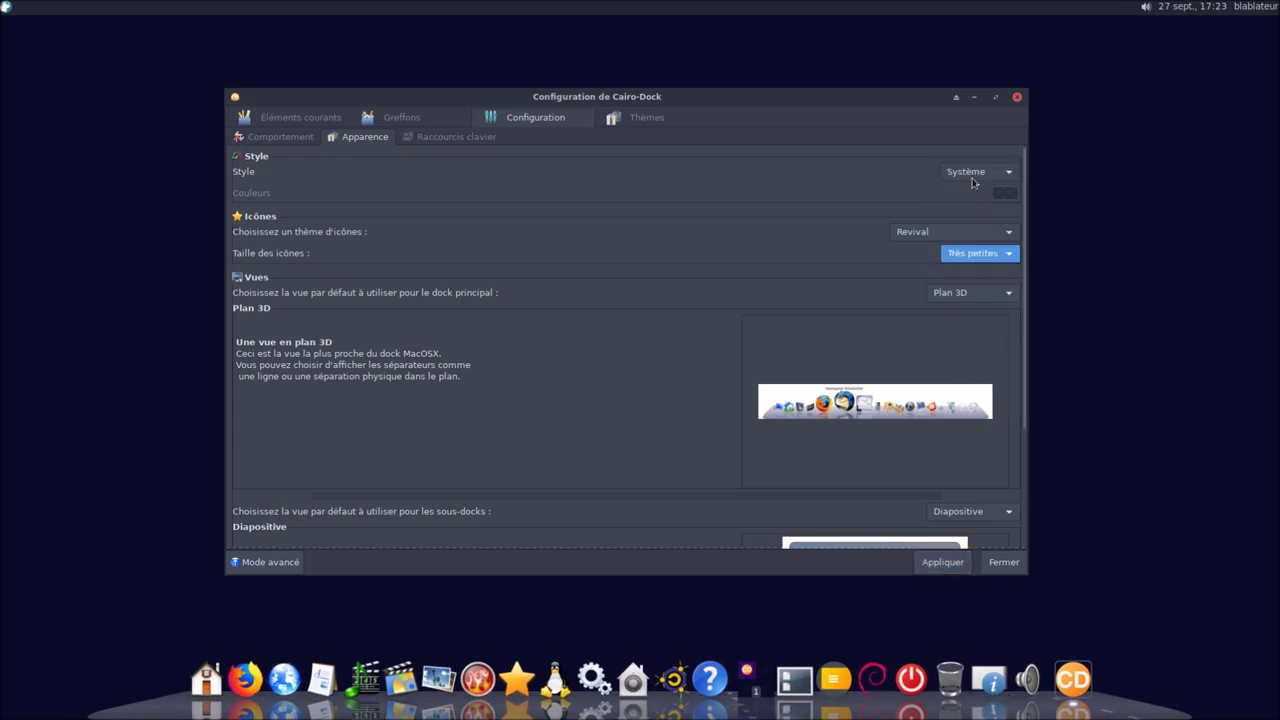
click(940, 563)
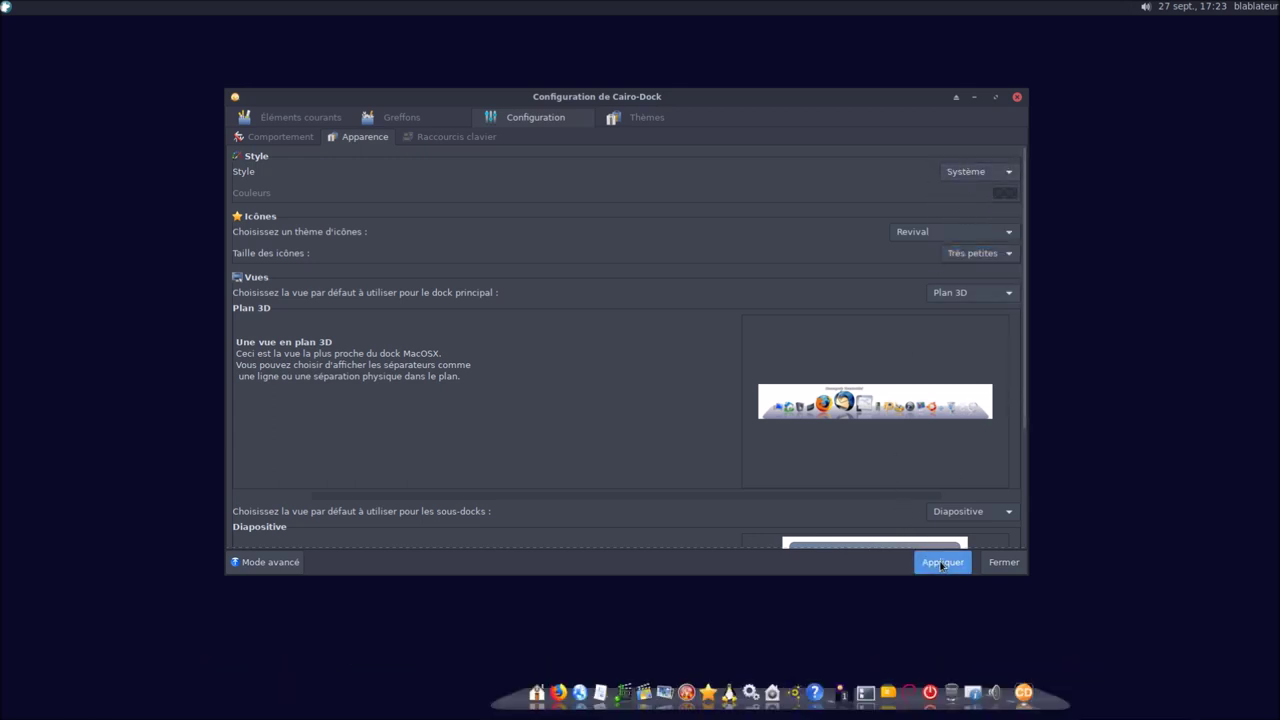
Set the dock's icon size back to Moyennes and apply it
click(985, 256)
click(975, 296)
click(960, 568)
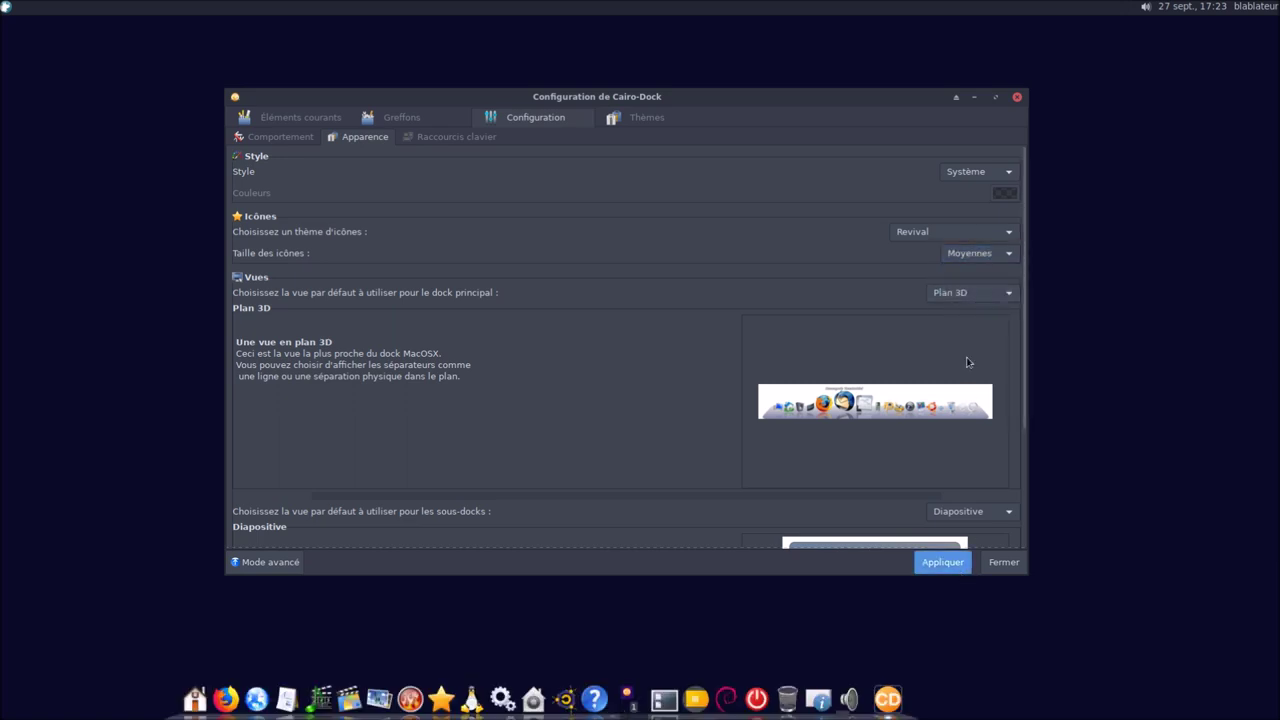
Try the Arc-en-ciel view for the main dock and apply it
click(965, 294)
click(980, 192)
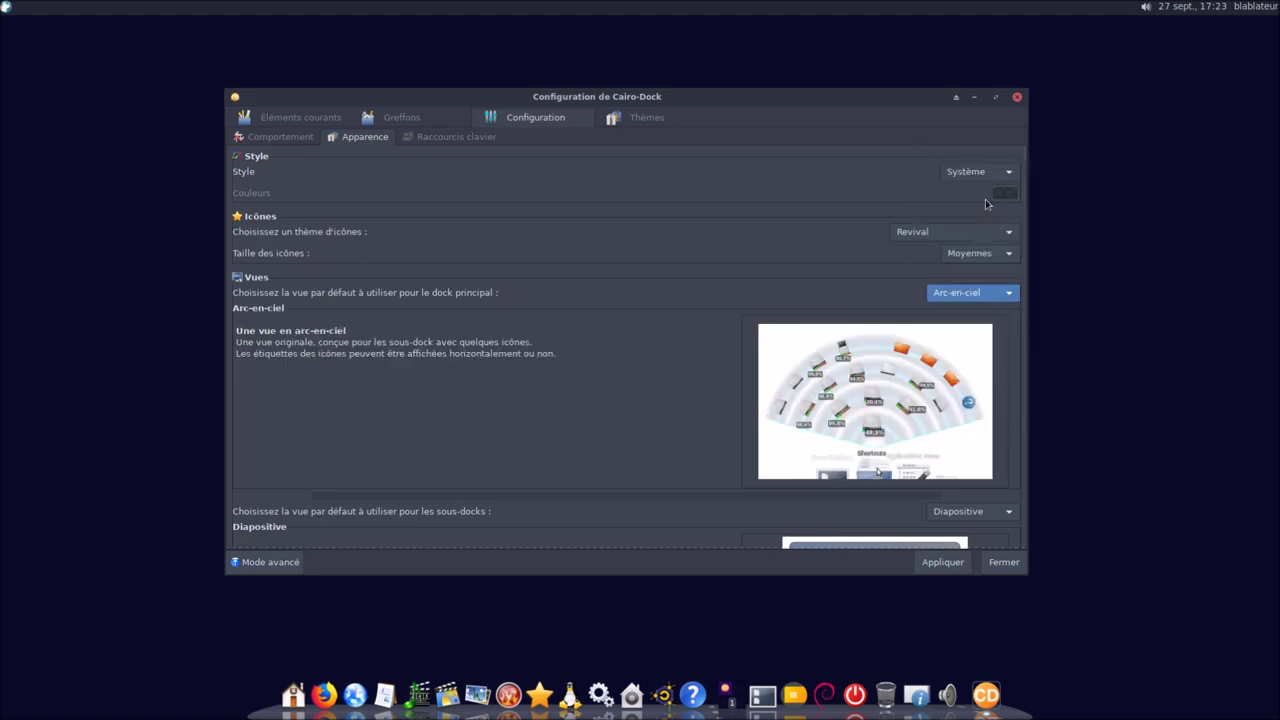
click(942, 562)
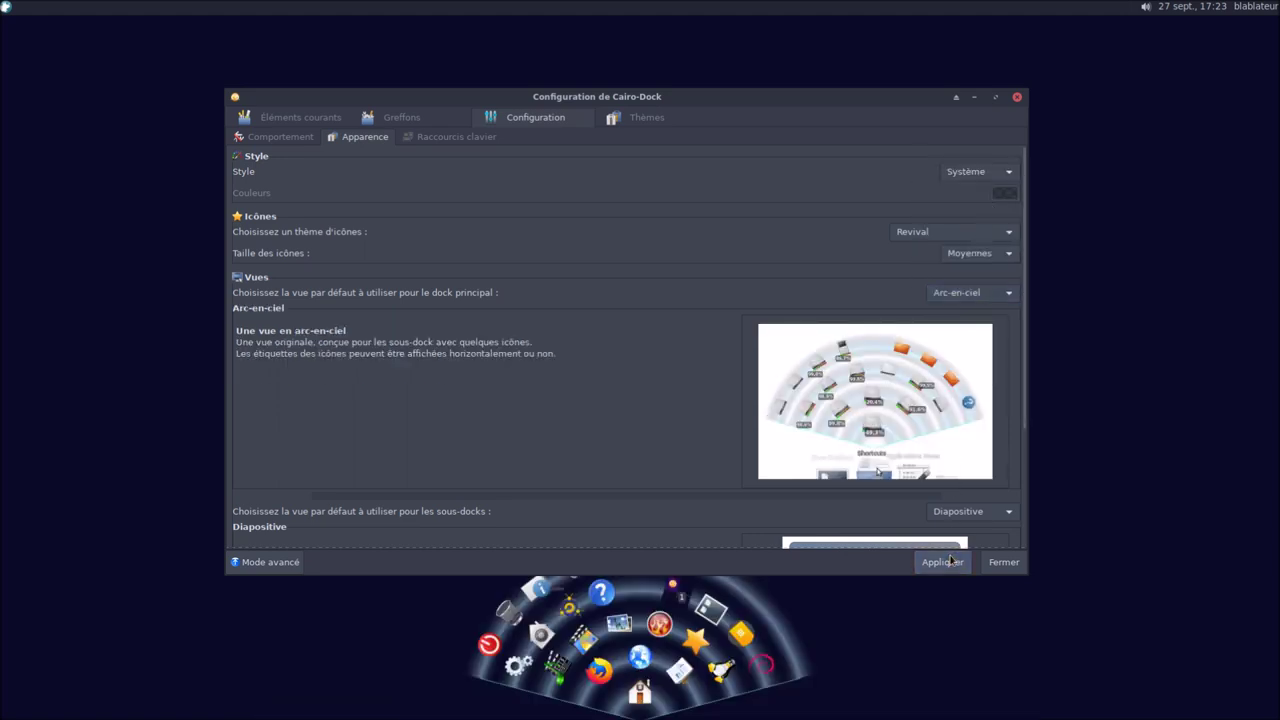
Switch the main dock's default view to Courbe and apply it
click(976, 295)
click(976, 316)
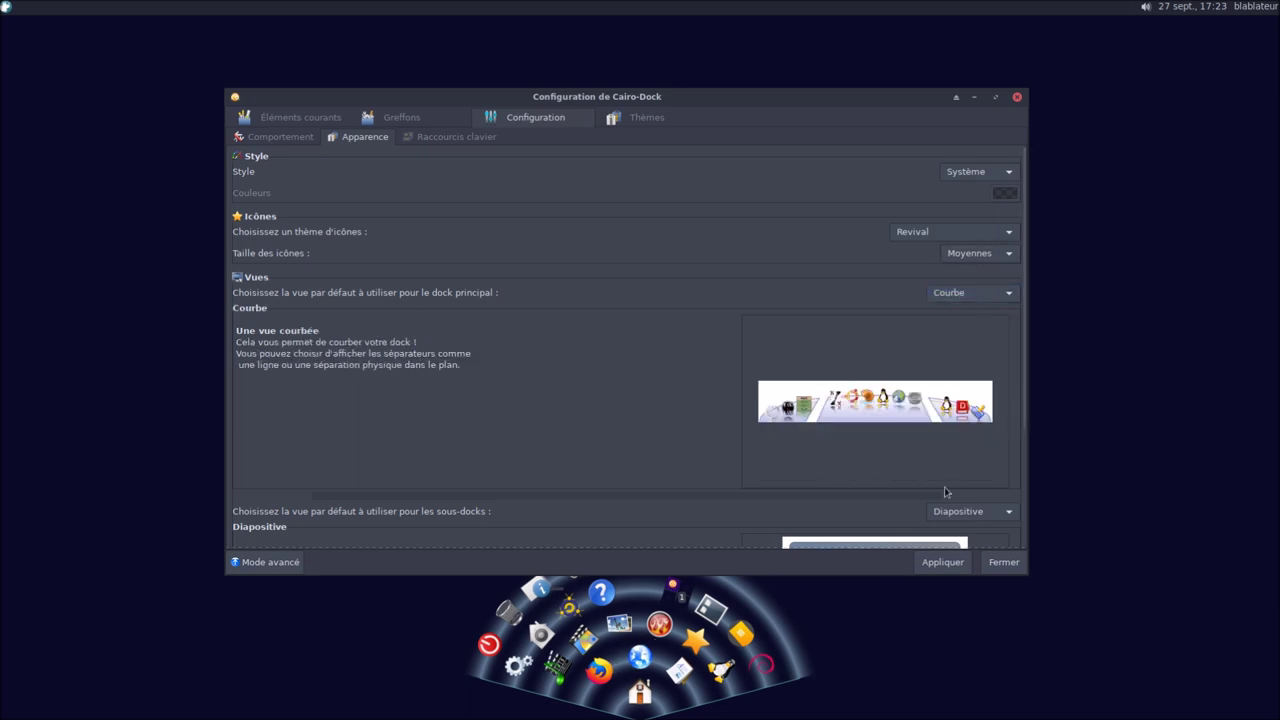
click(942, 562)
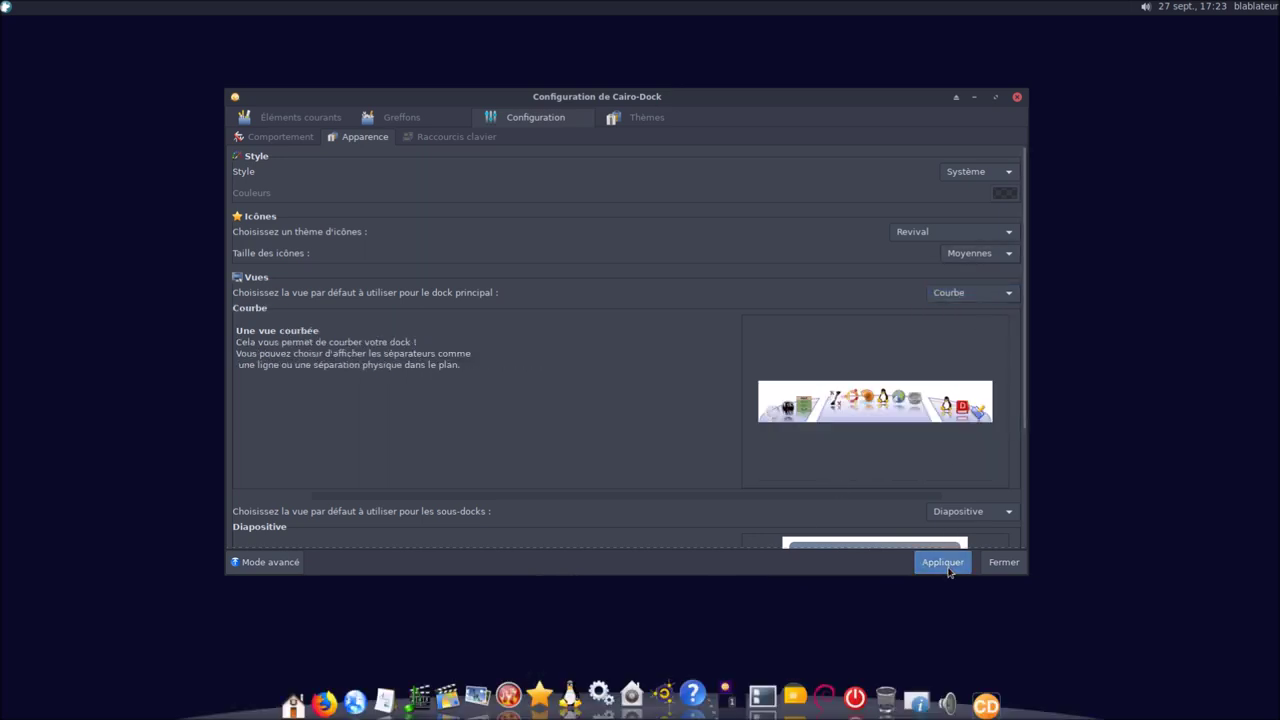
Set the main dock's default view to Défaut and apply it
click(953, 293)
click(962, 313)
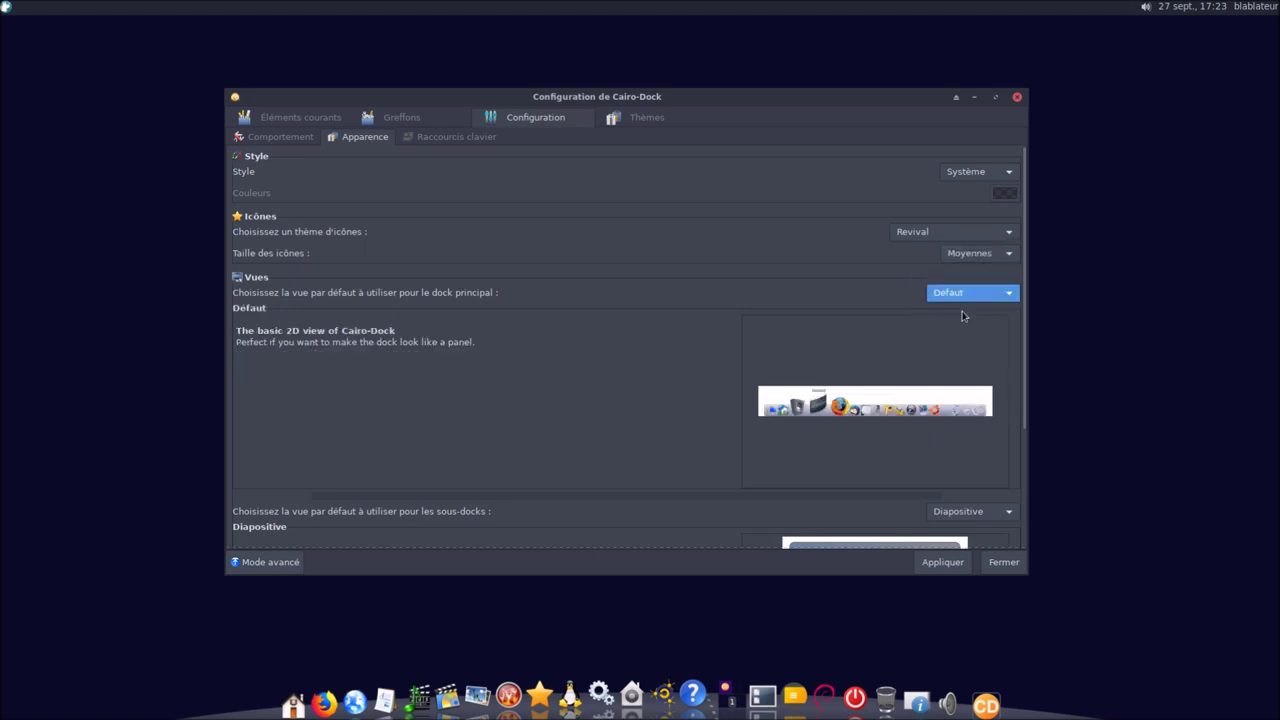
click(940, 563)
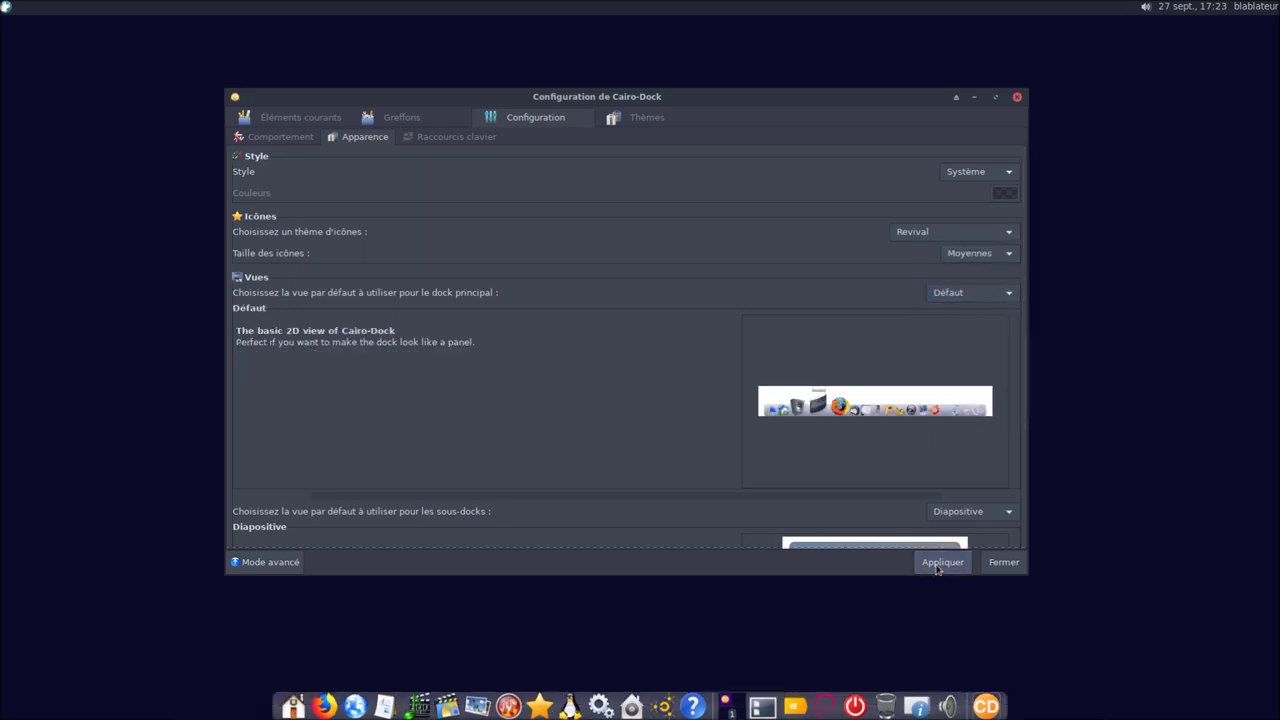
Set the default view for sub-docks to Parabolique, apply it and try it on a dock category
drag(1025, 301, 1031, 420)
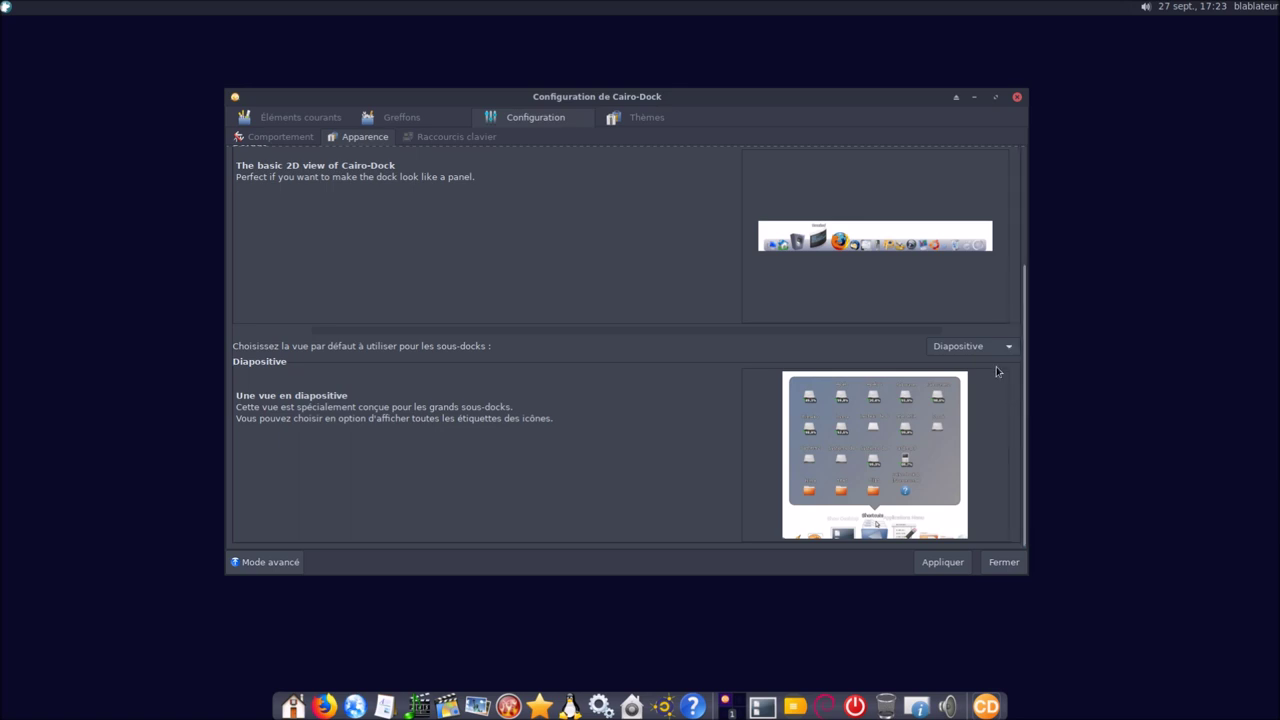
click(975, 346)
click(960, 368)
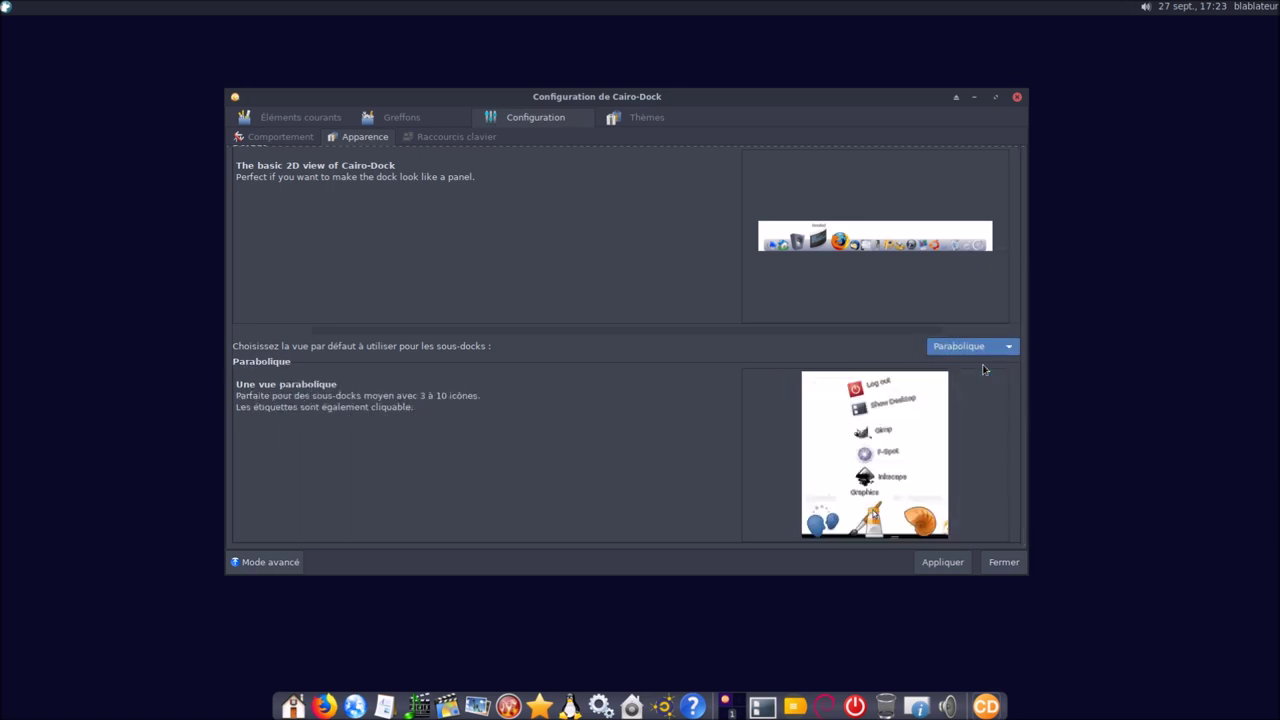
click(948, 562)
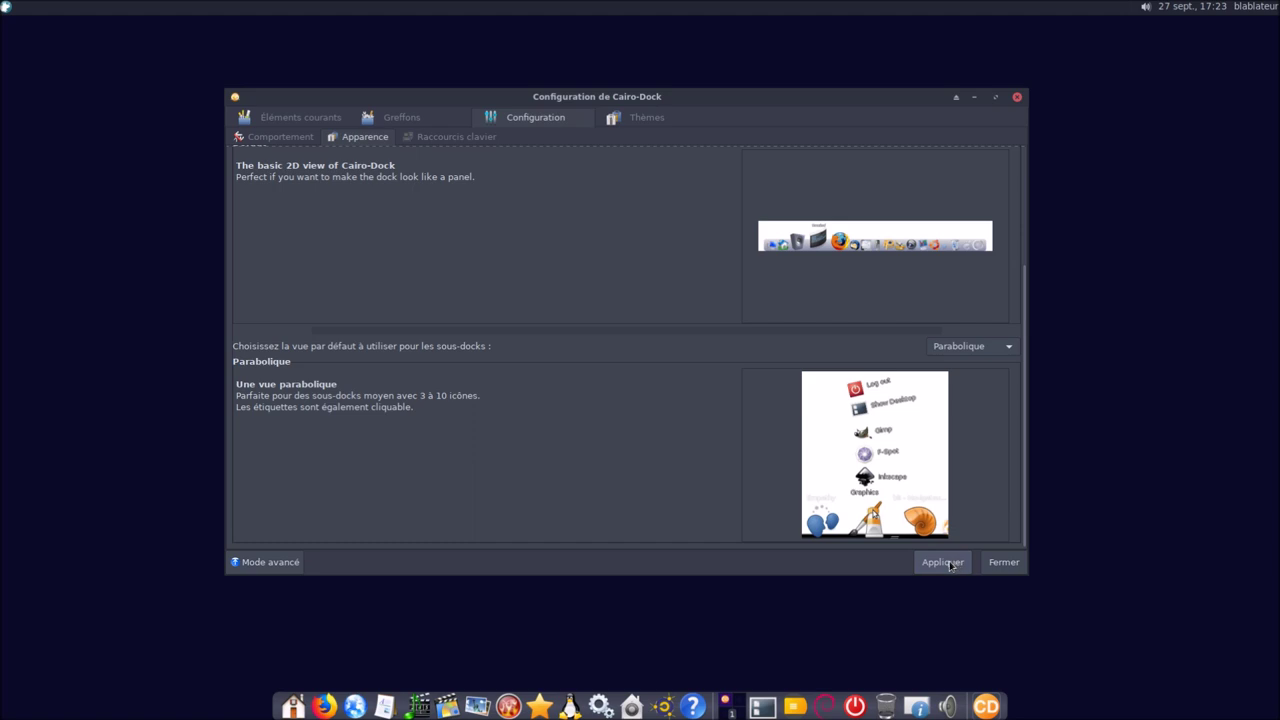
mouse_move(388, 706)
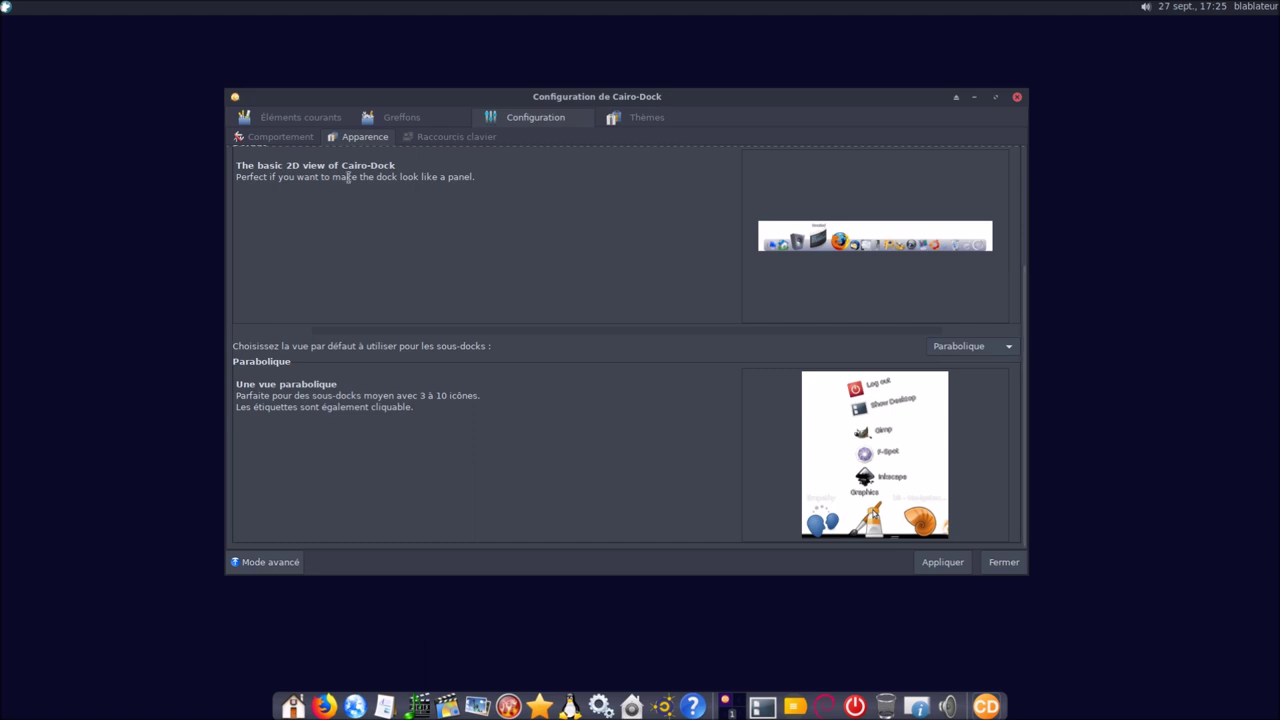
Remove the Aide sub-dock from the current elements of the bottom dock
click(315, 120)
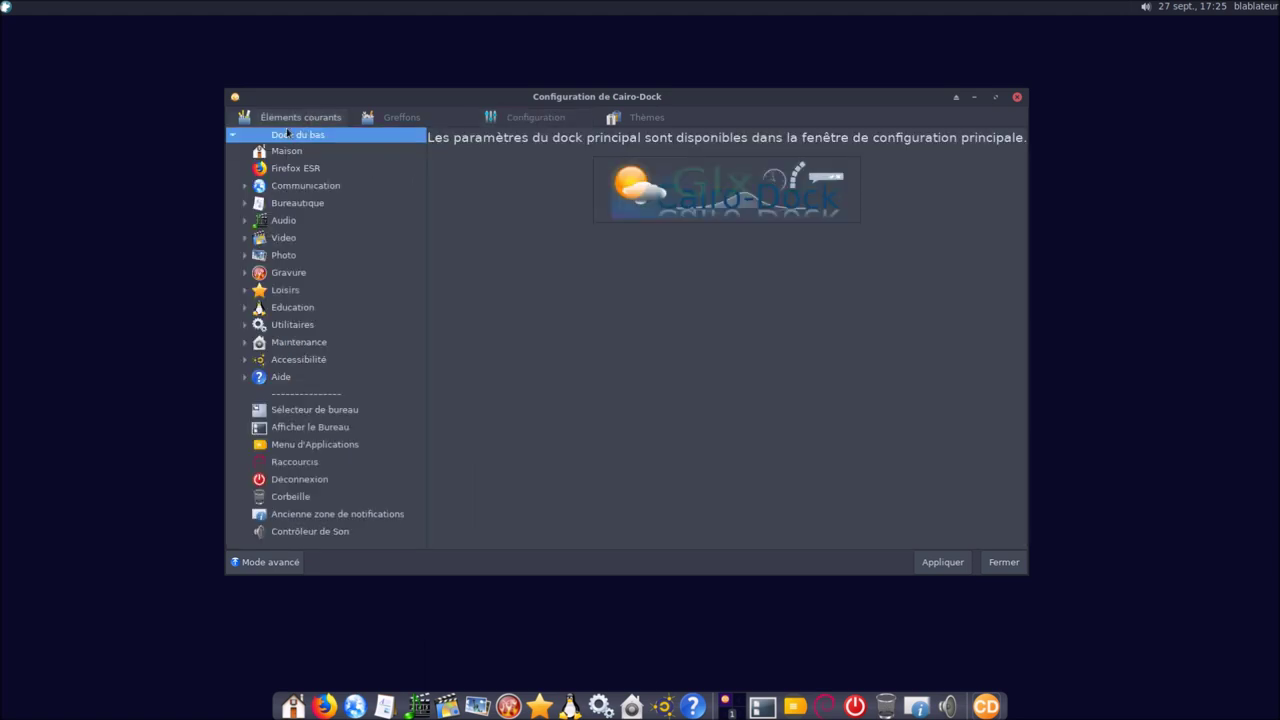
click(285, 381)
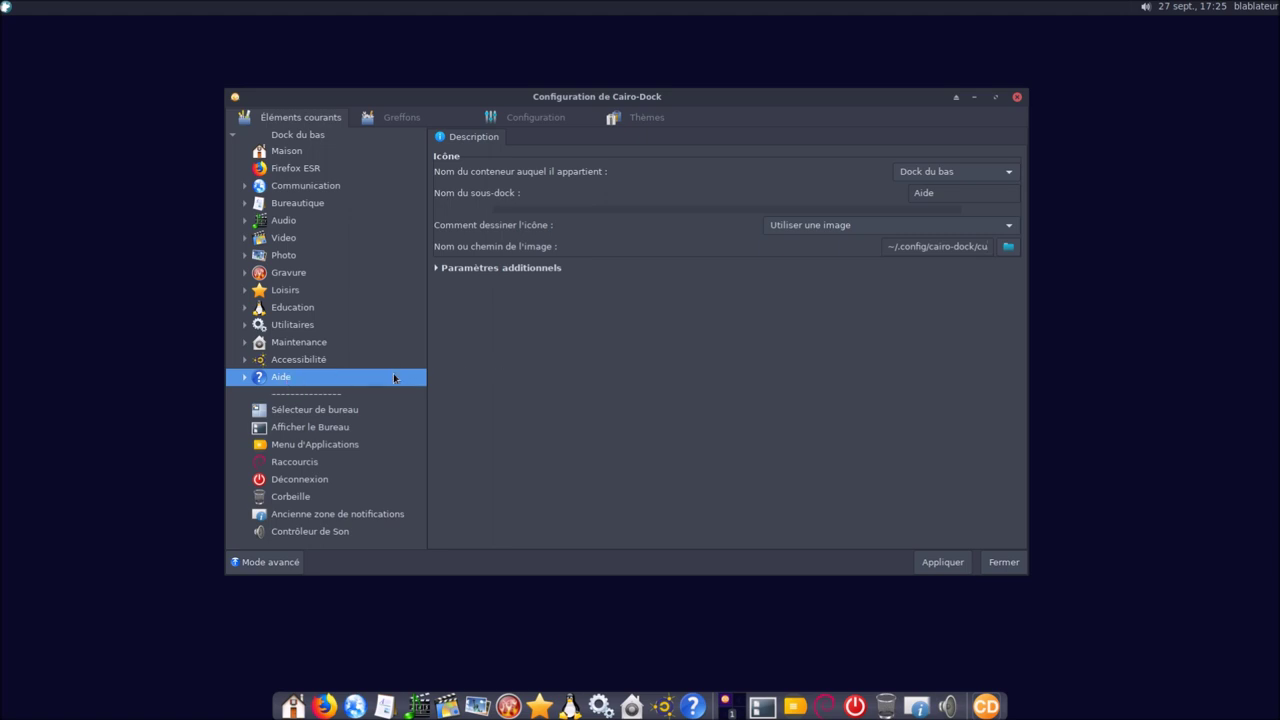
click(424, 390)
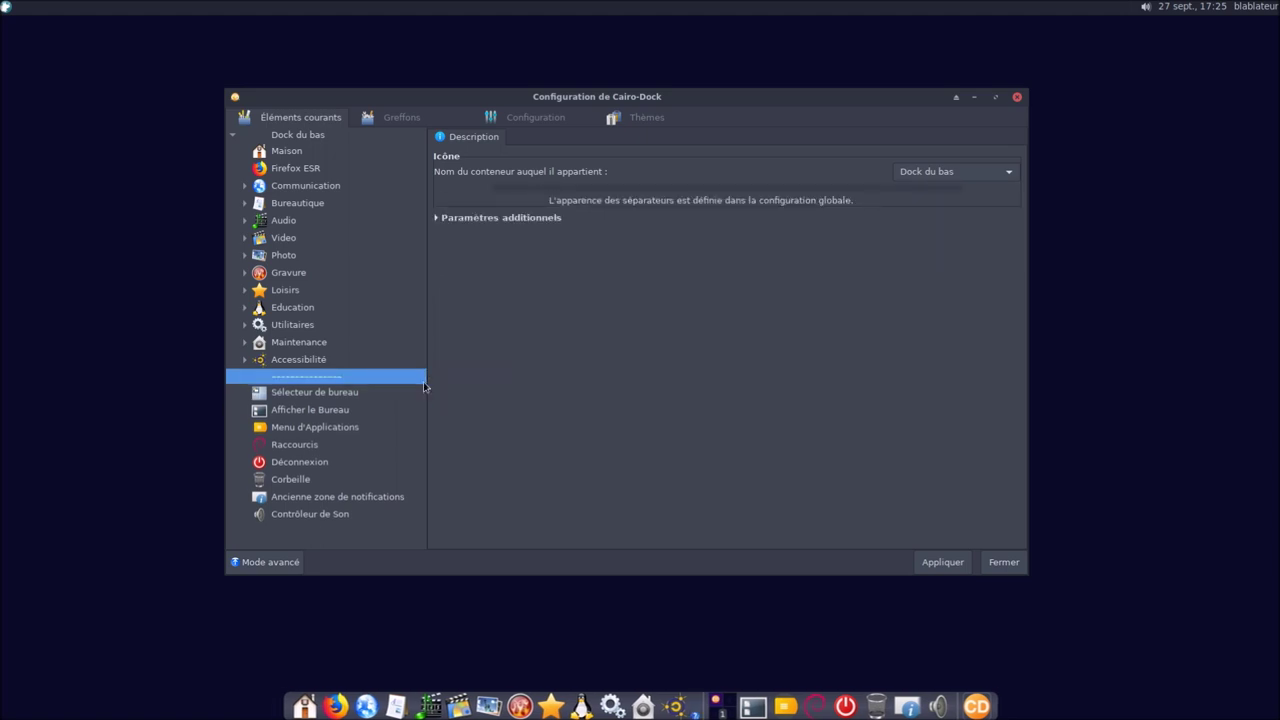
Check the contents of the Accessibilité sub-dock and remove it from the bottom dock
click(246, 361)
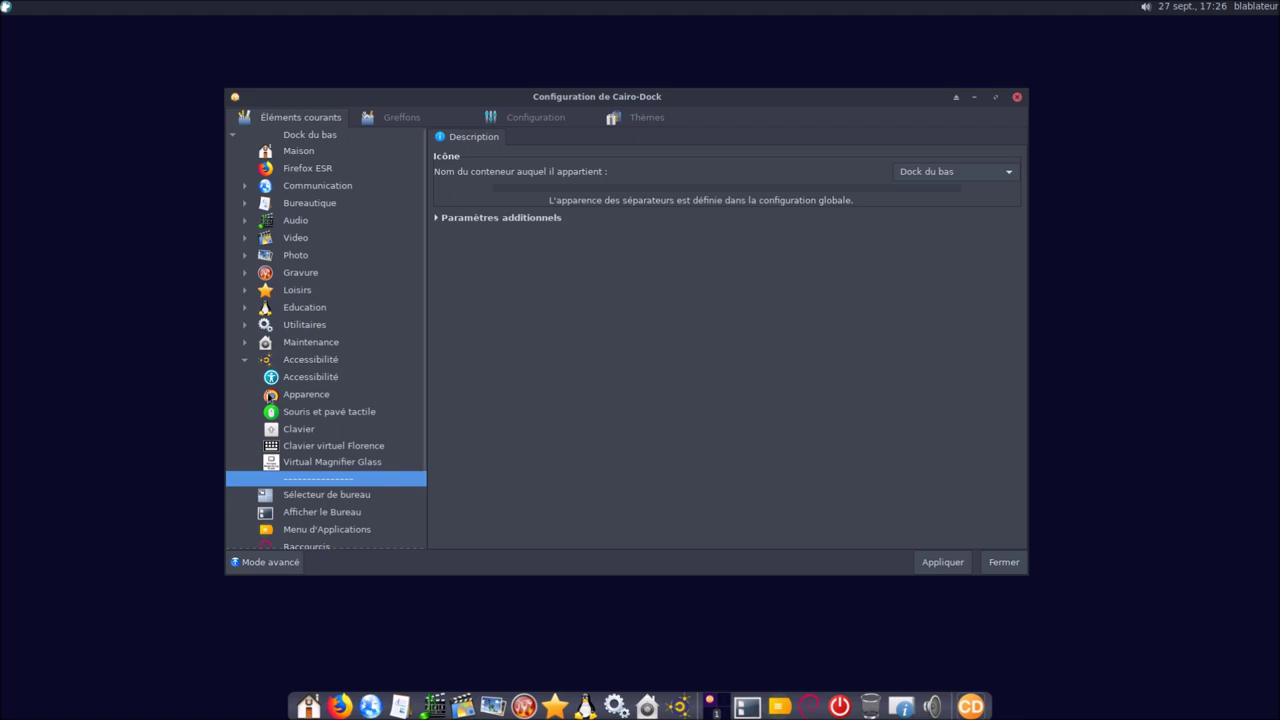
click(303, 362)
right_click(305, 365)
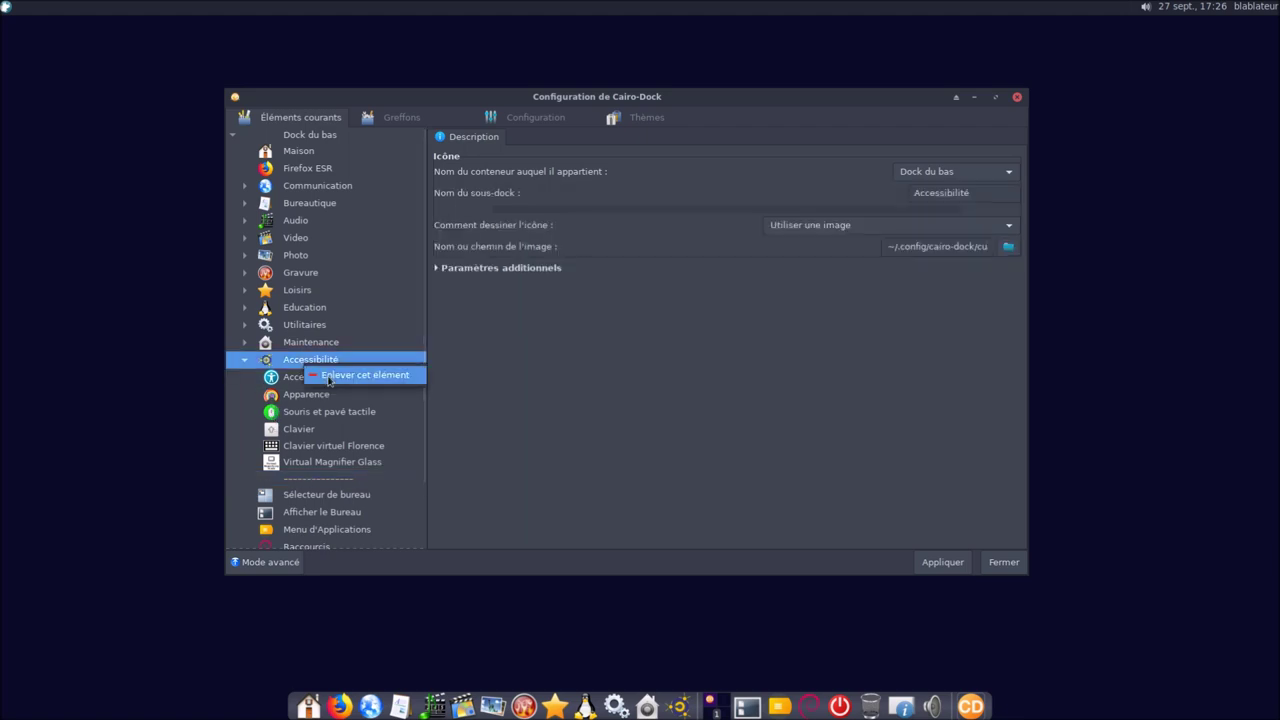
click(330, 375)
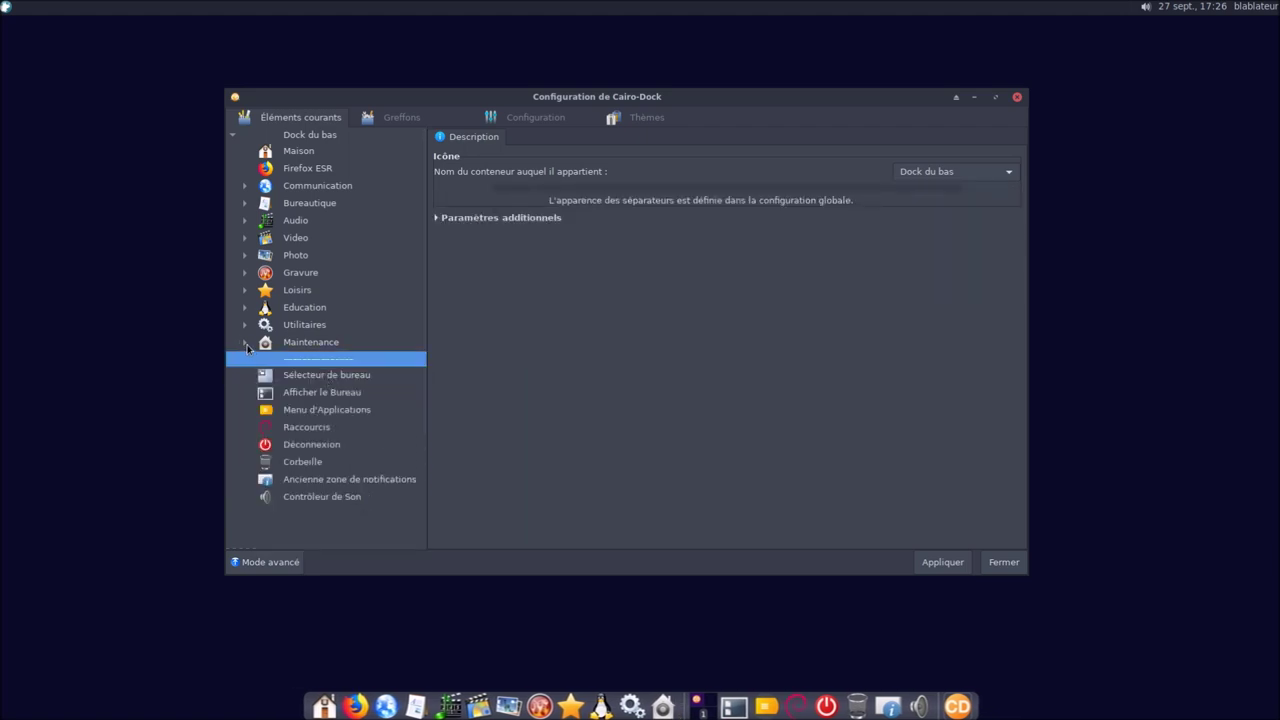
Remove the Education sub-dock from the bottom dock
click(291, 309)
right_click(291, 309)
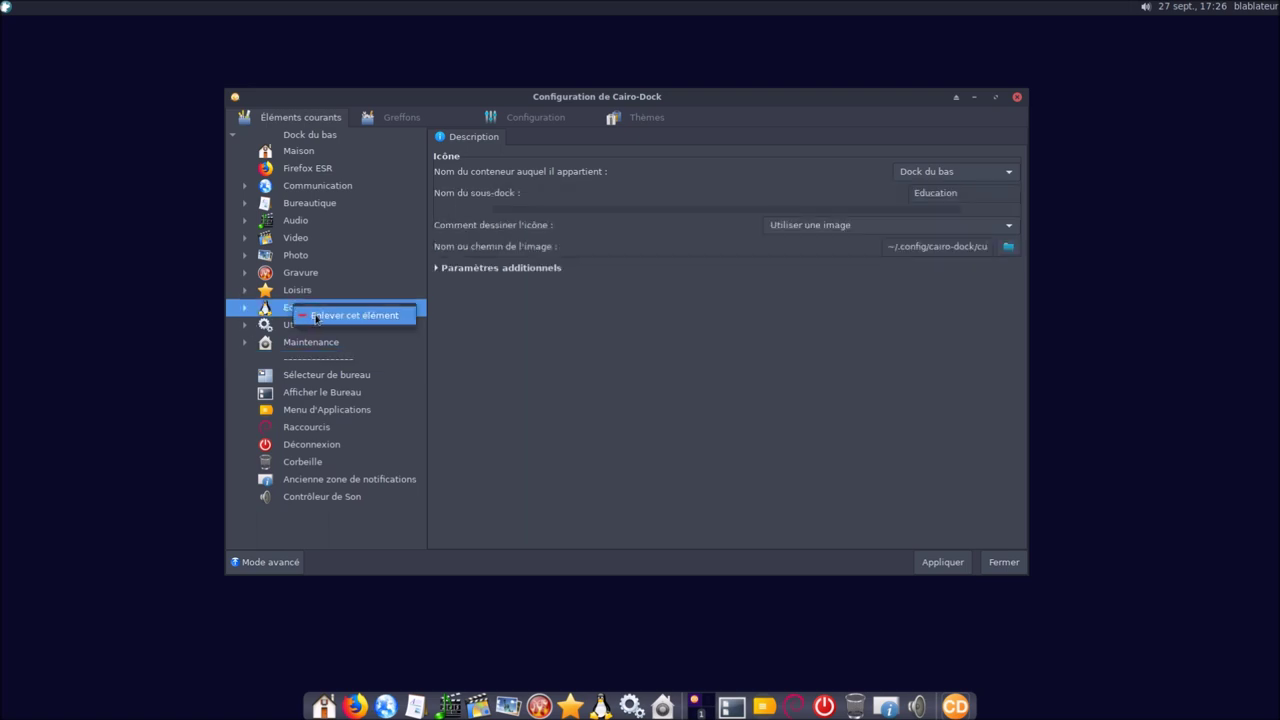
click(314, 317)
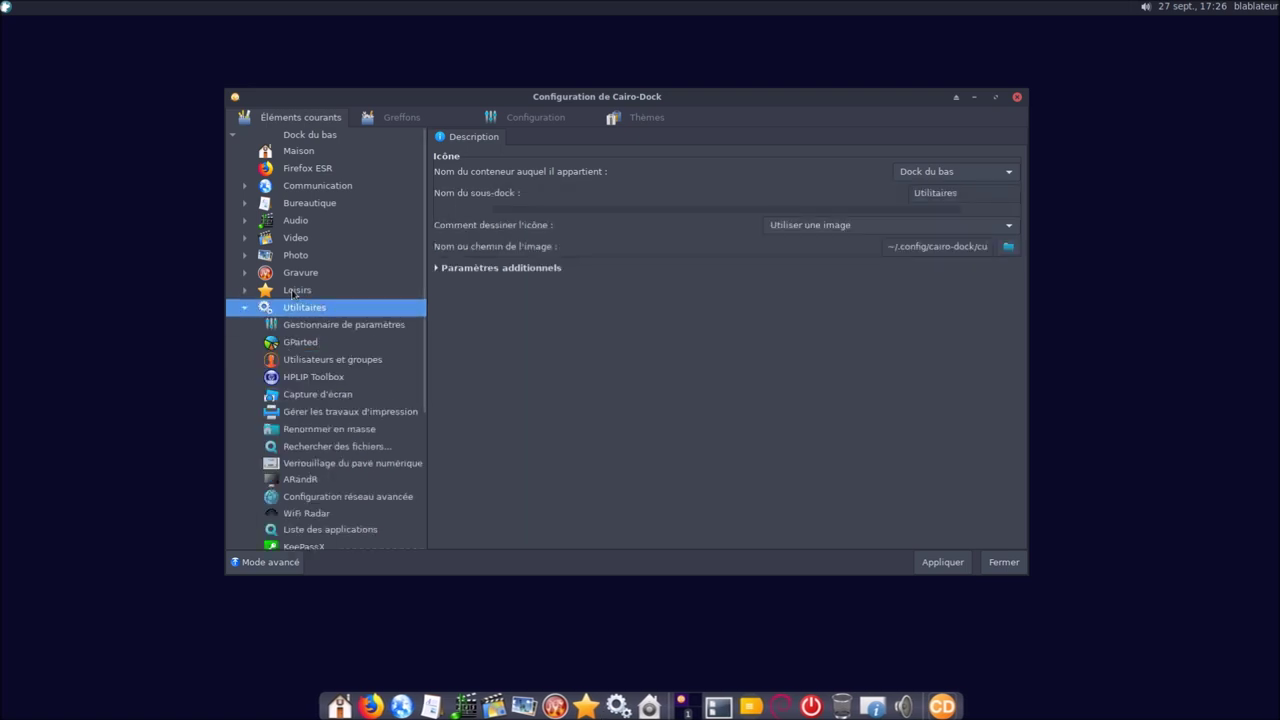
Check the contents of the Loisirs sub-dock, remove it from the dock and collapse the Utilitaires entries
click(246, 291)
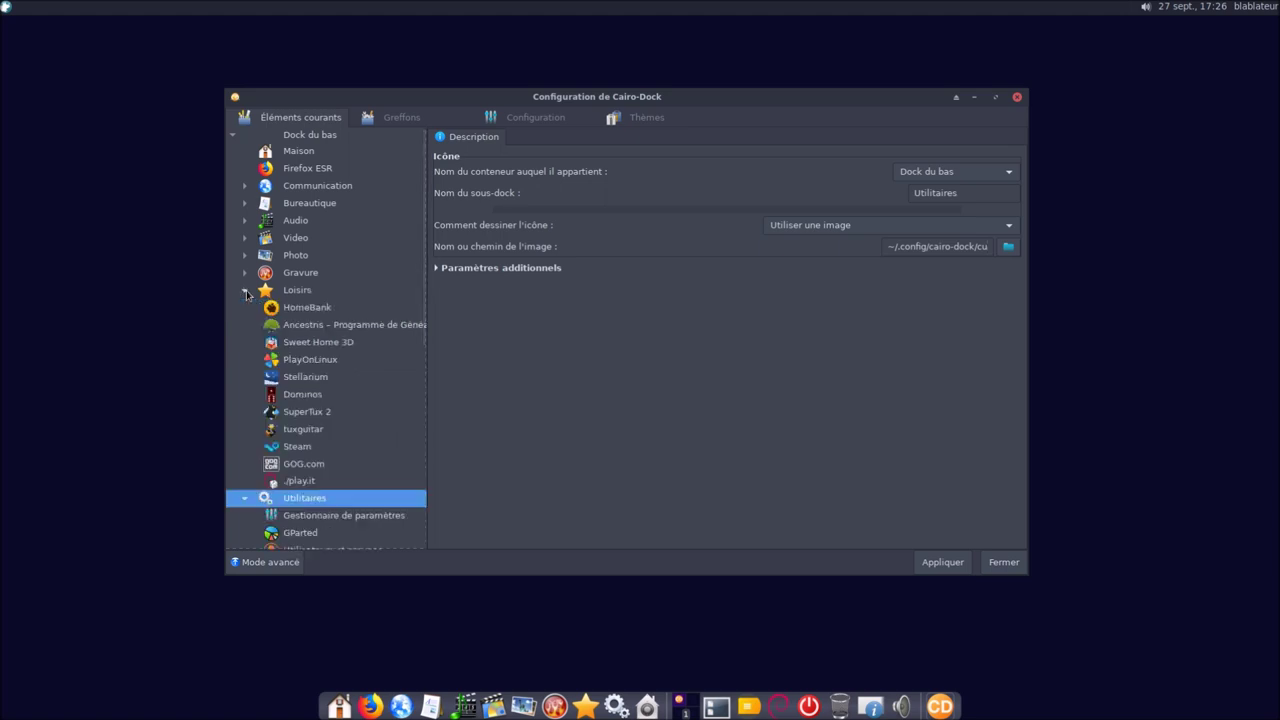
drag(290, 292, 303, 301)
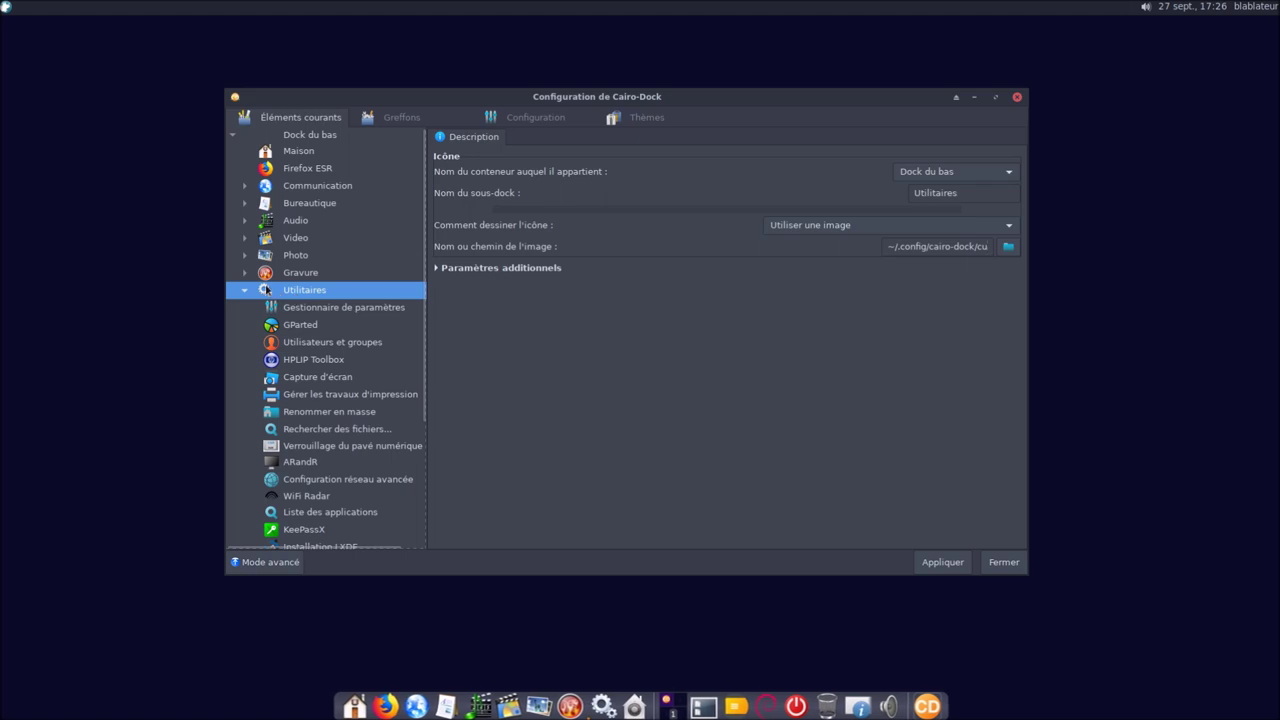
click(247, 291)
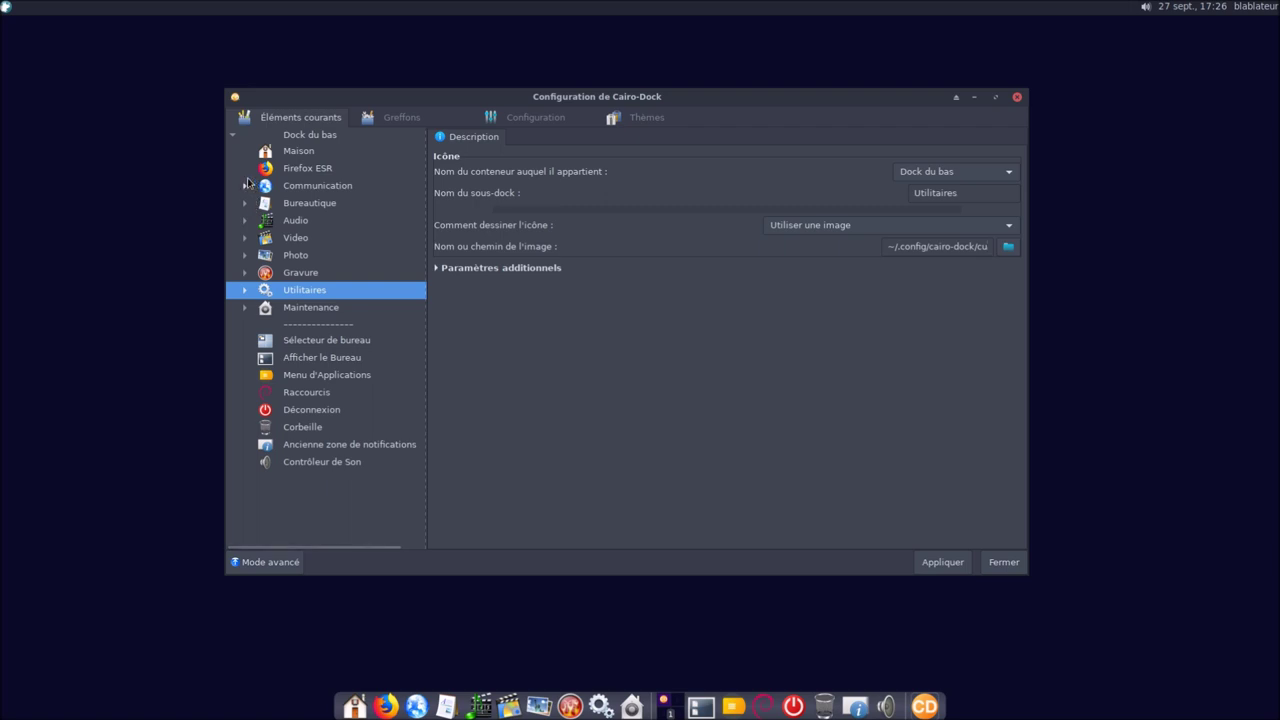
Remove the separator below Maintenance from the dock, apply the changes and close the dock configuration
click(329, 326)
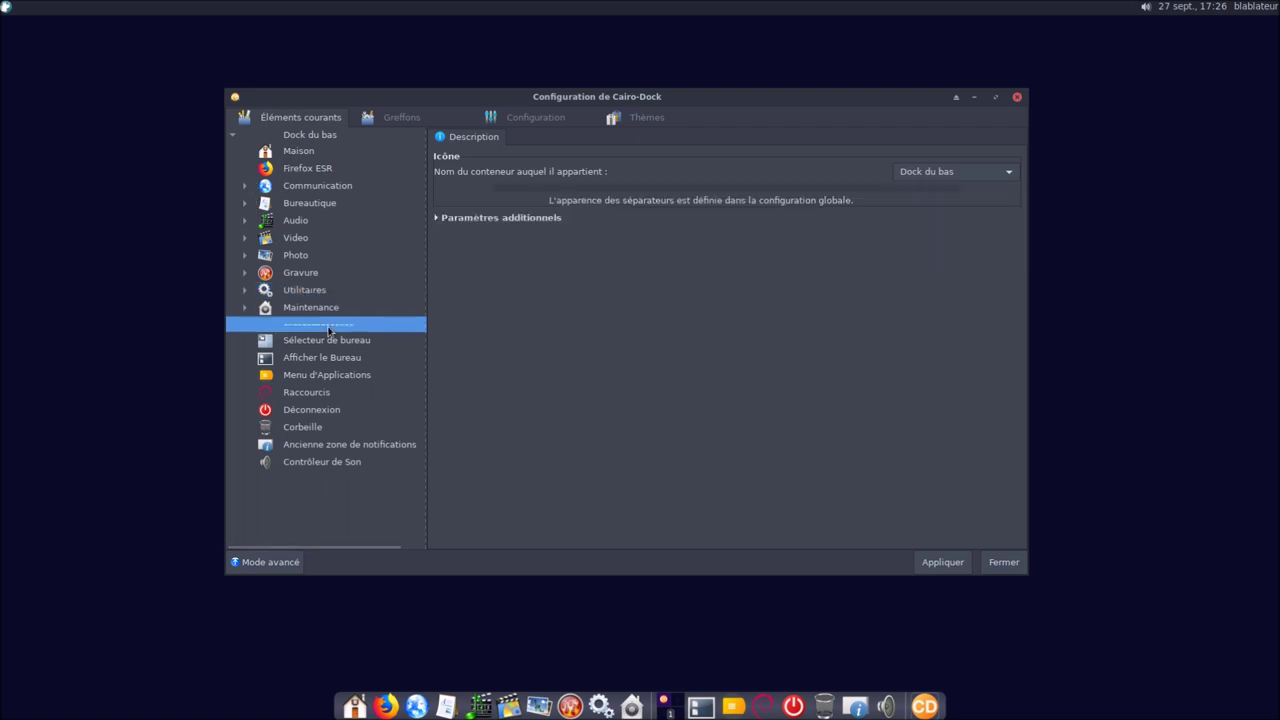
right_click(329, 329)
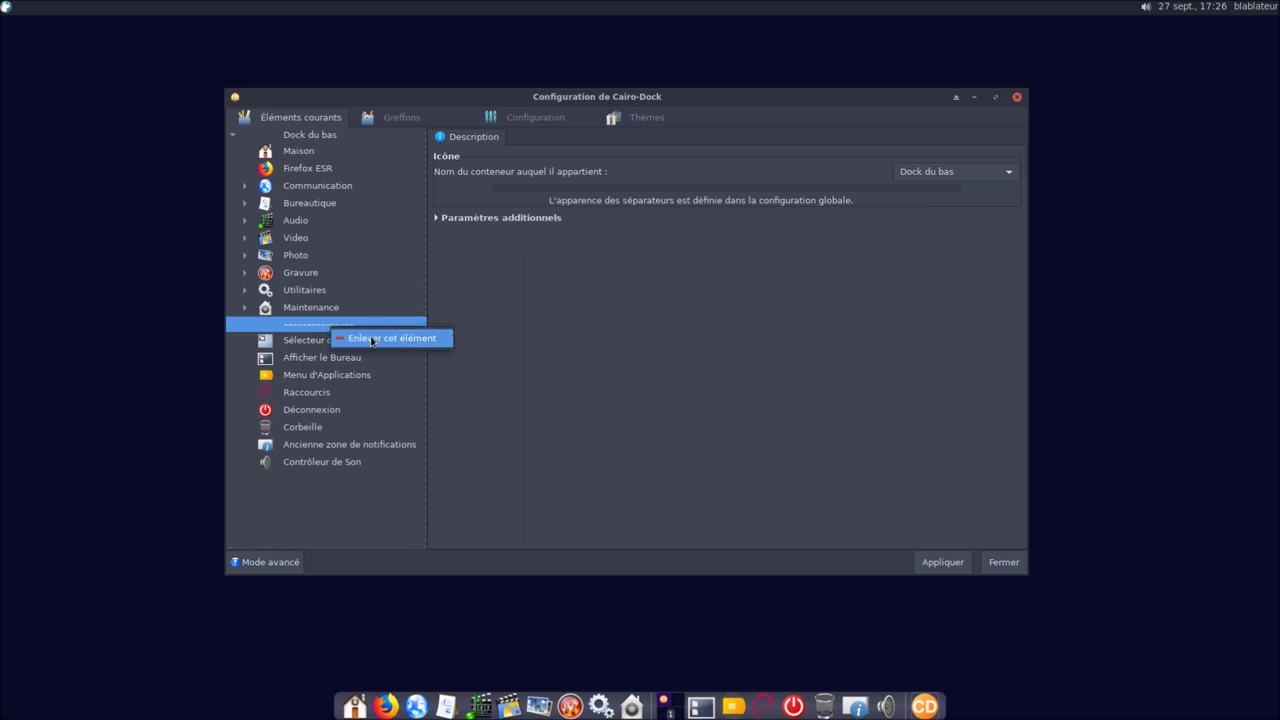
click(372, 339)
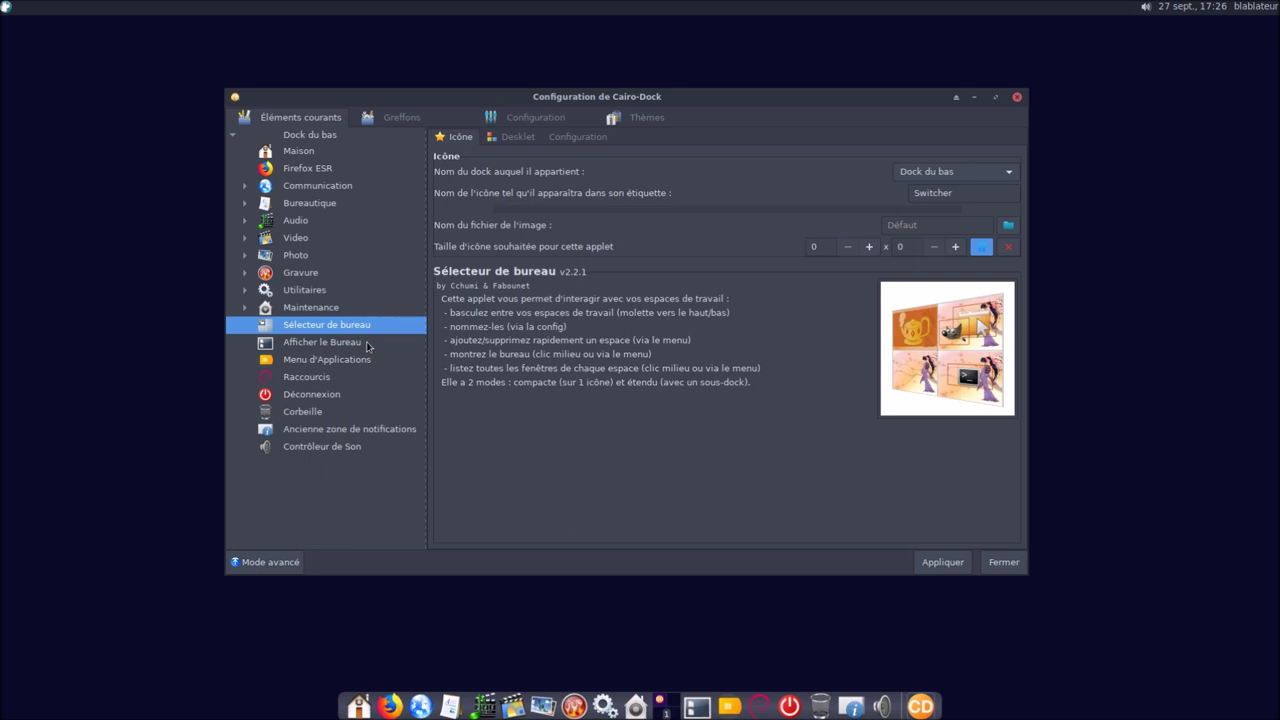
click(945, 566)
click(1004, 566)
Remove the separator from the Xfce panel and confirm its deletion
right_click(551, 13)
mouse_move(620, 131)
click(603, 97)
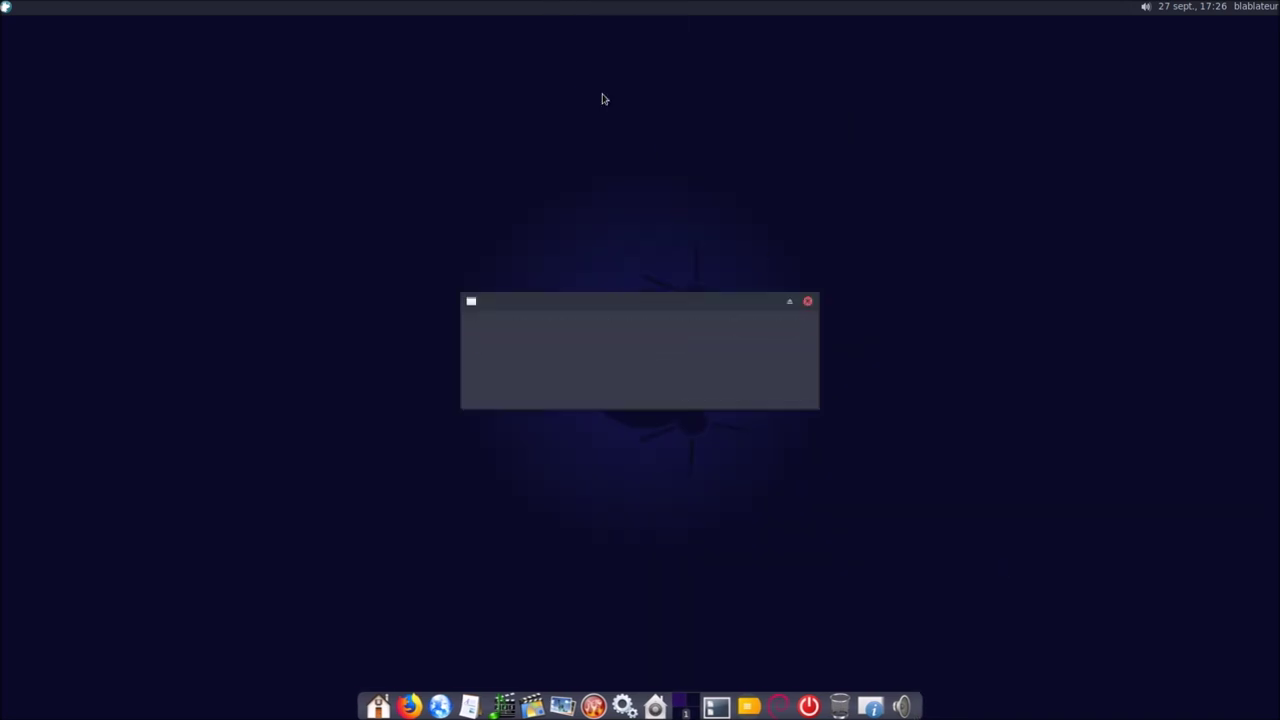
click(777, 389)
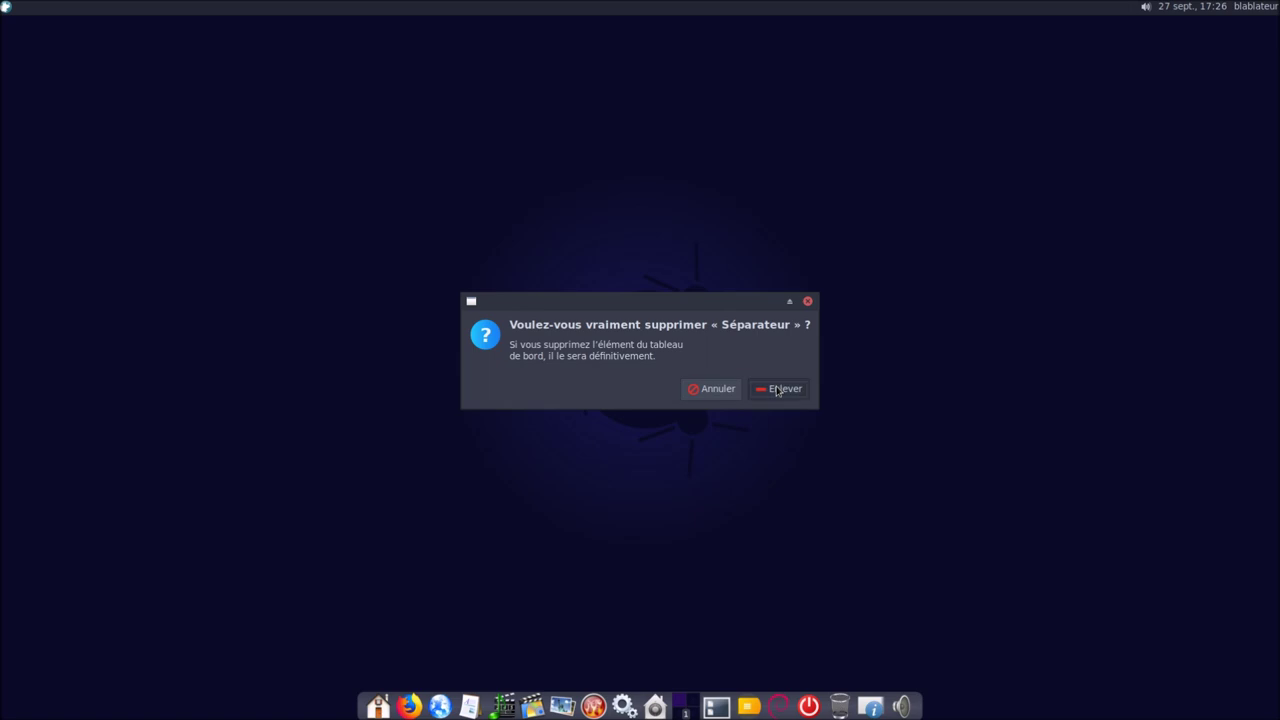
Unlock Tableau de bord 0 in the Xfce panel preferences and close the preferences
right_click(395, 9)
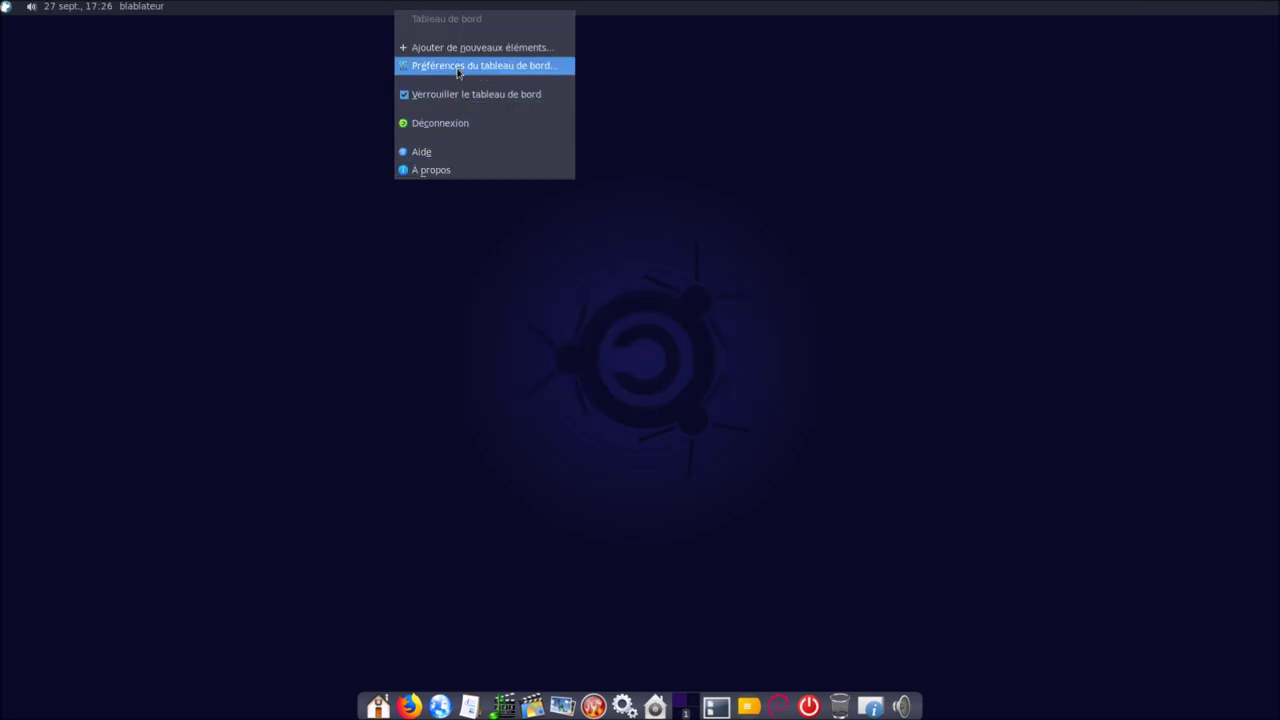
click(458, 65)
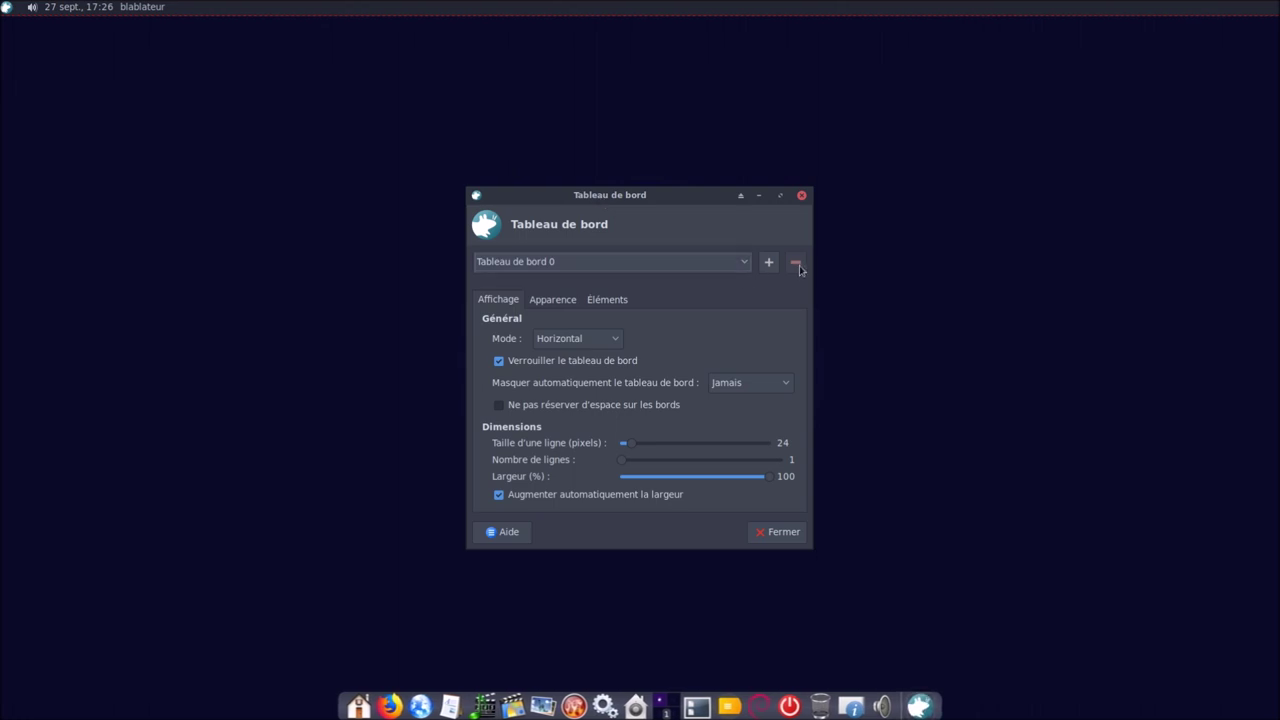
click(705, 266)
click(705, 266)
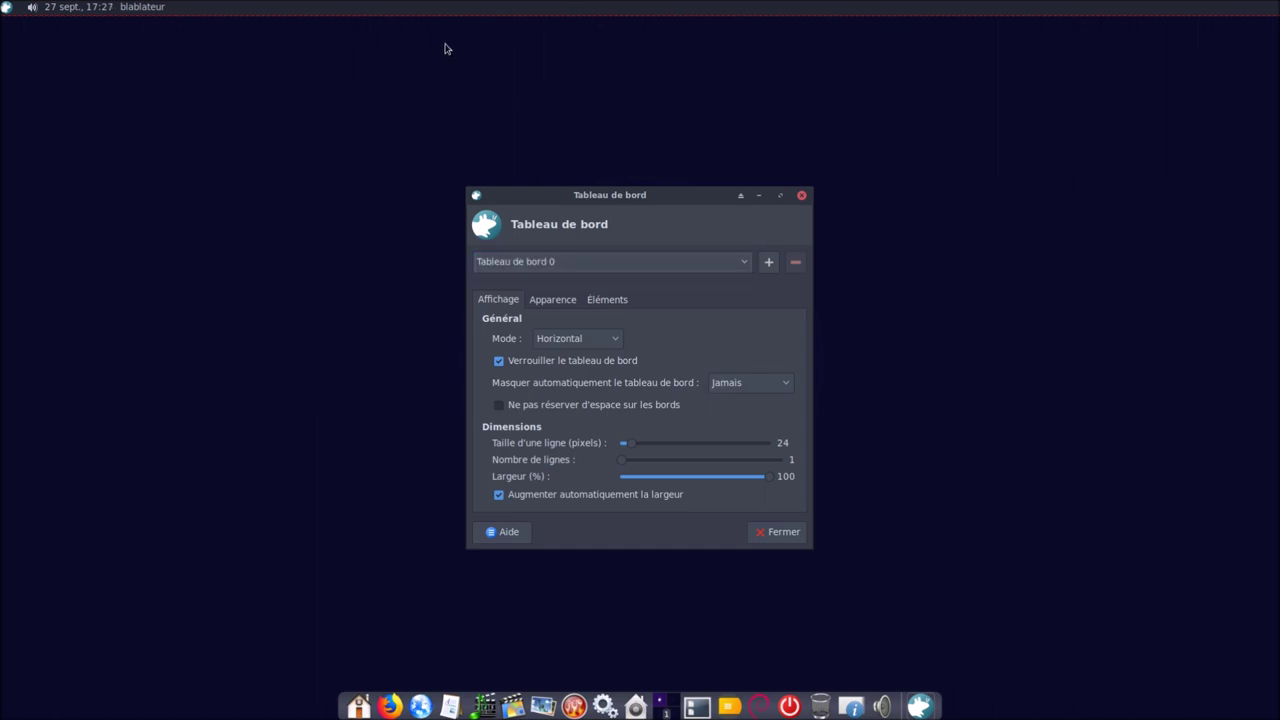
click(518, 364)
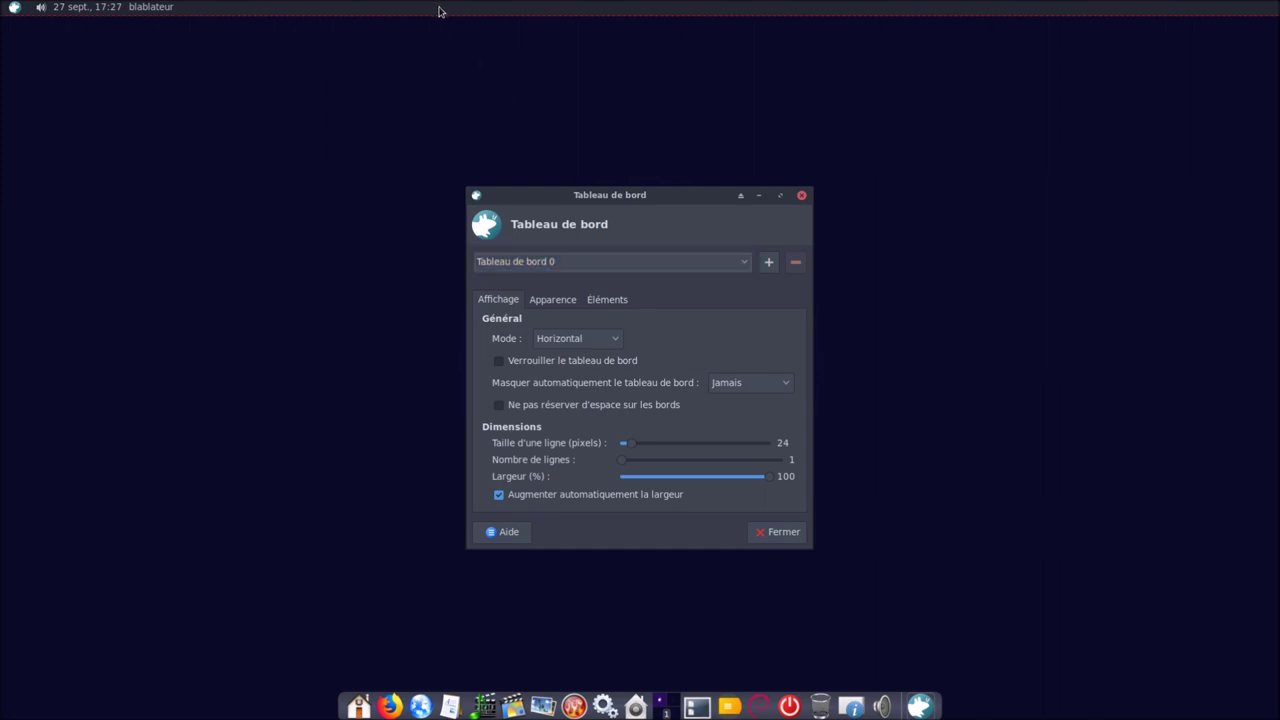
click(776, 533)
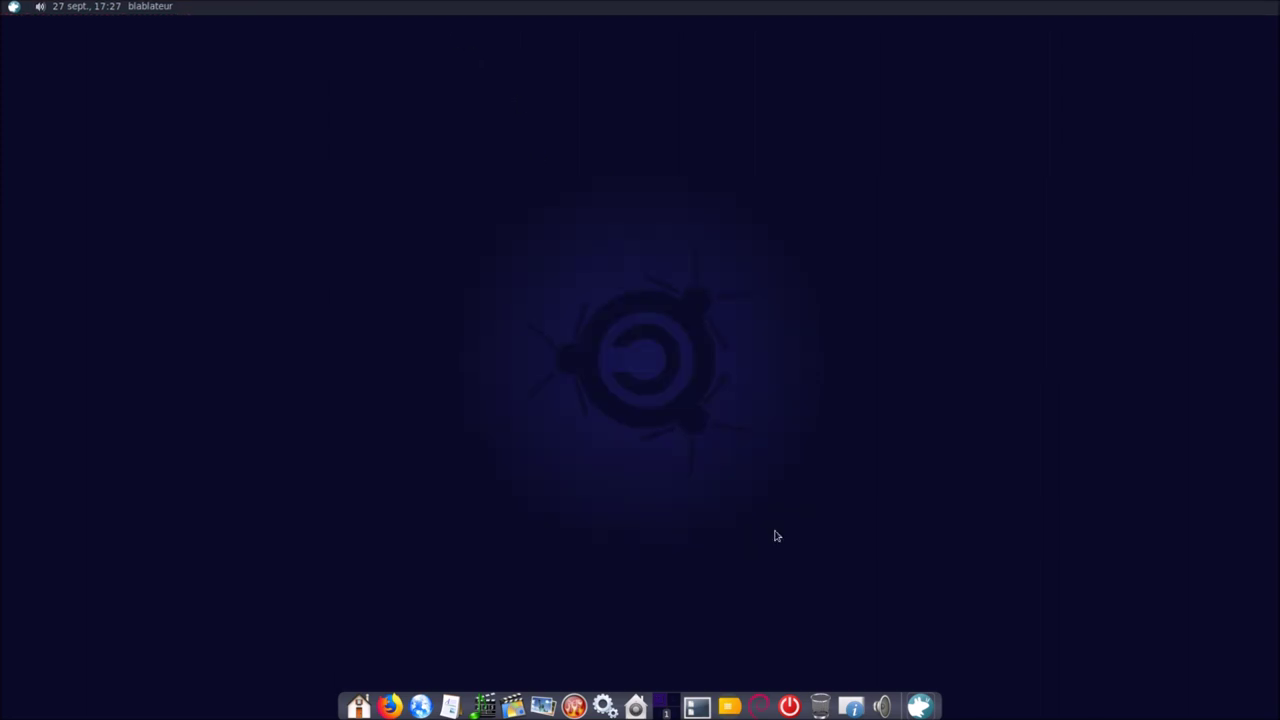
Add a second Xfce panel from the panel preferences and move it away from the screen edge
right_click(456, 8)
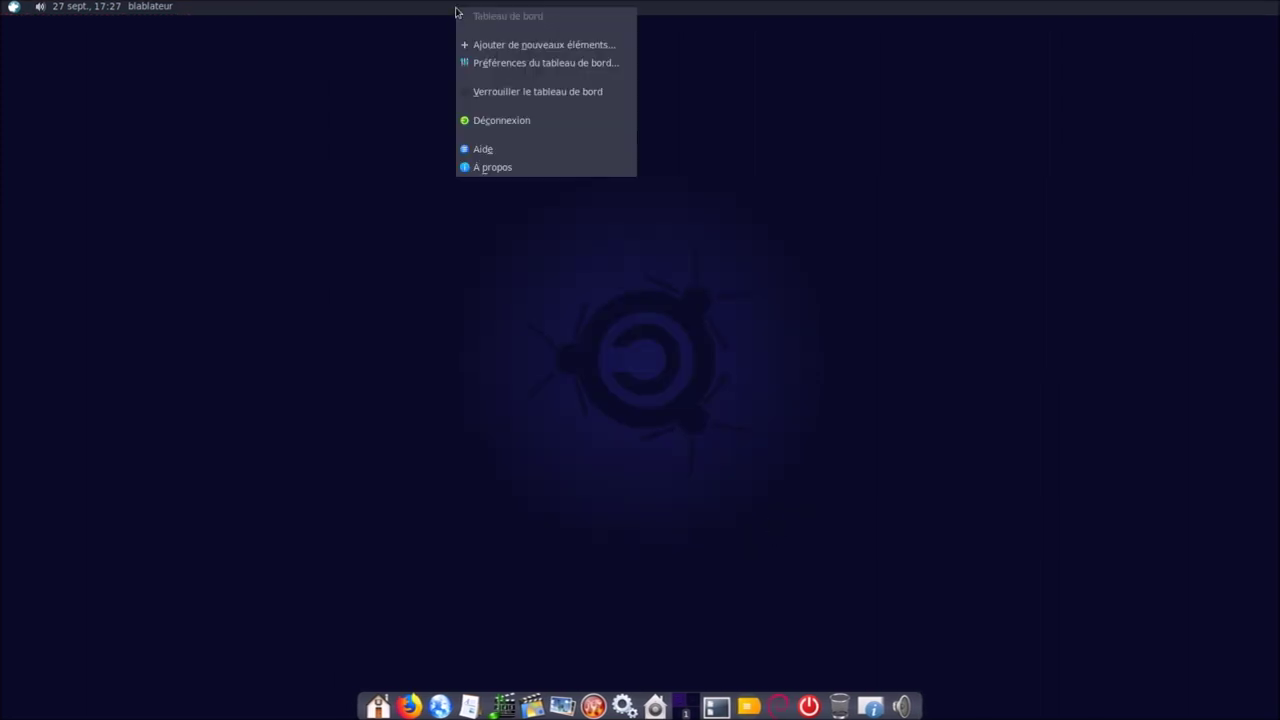
click(470, 66)
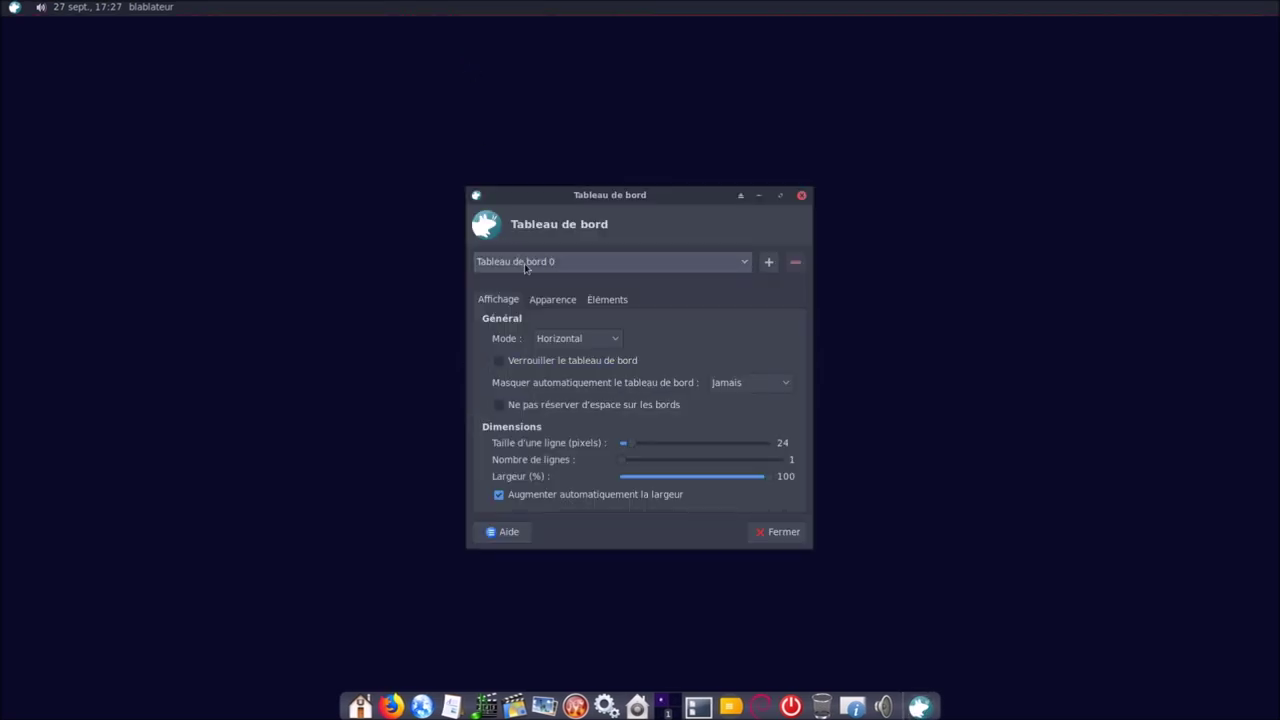
click(769, 263)
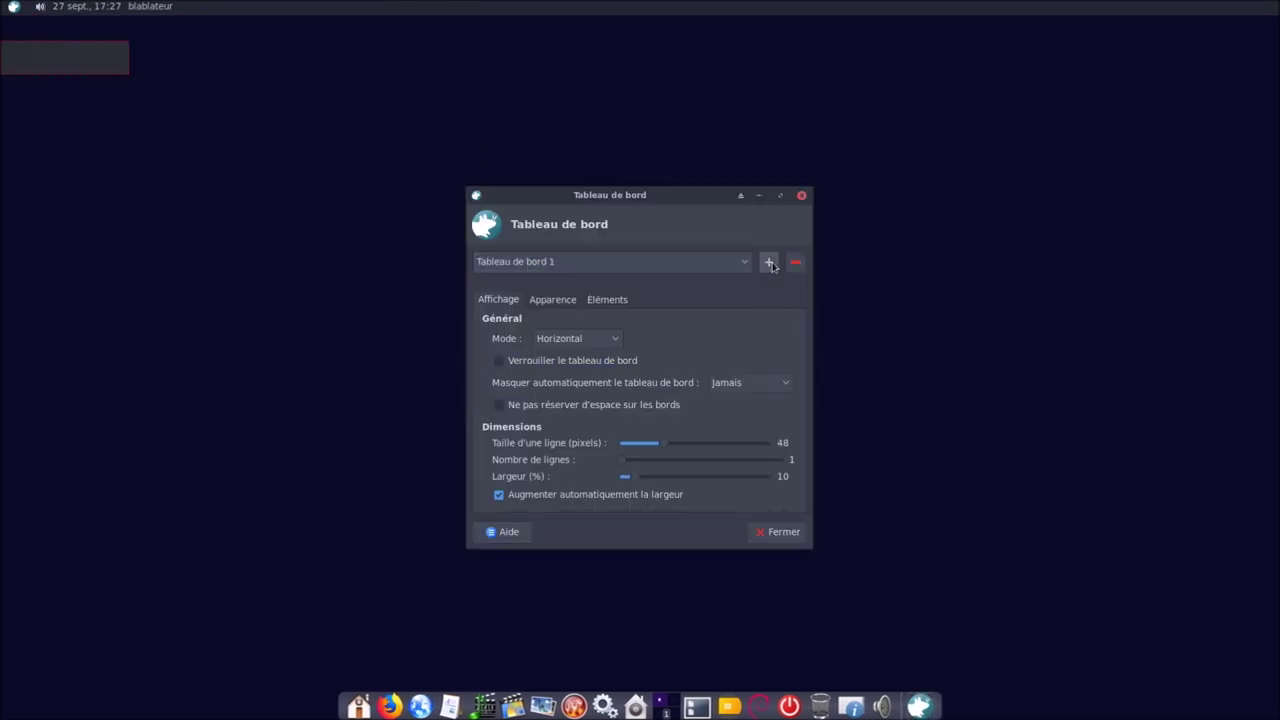
drag(108, 63, 409, 284)
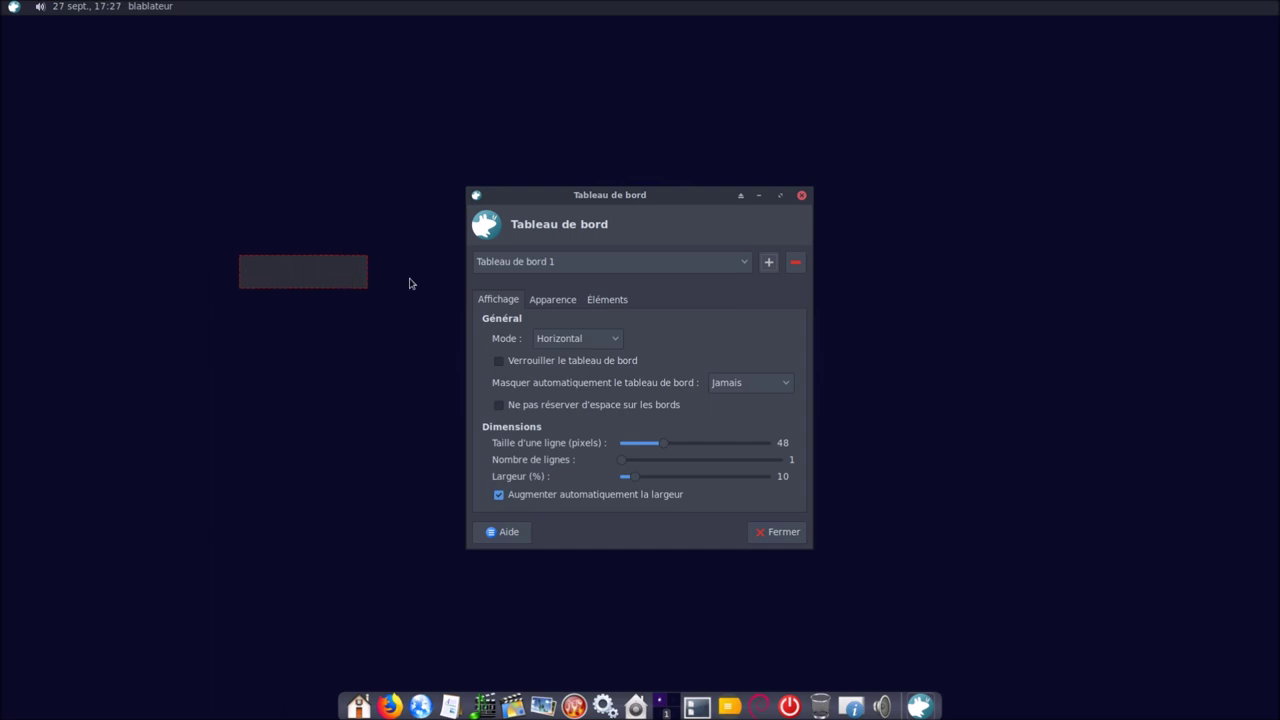
Delete Tableau de bord 0 and move the remaining empty panel to the space above the preferences dialog
click(594, 252)
click(594, 250)
click(795, 262)
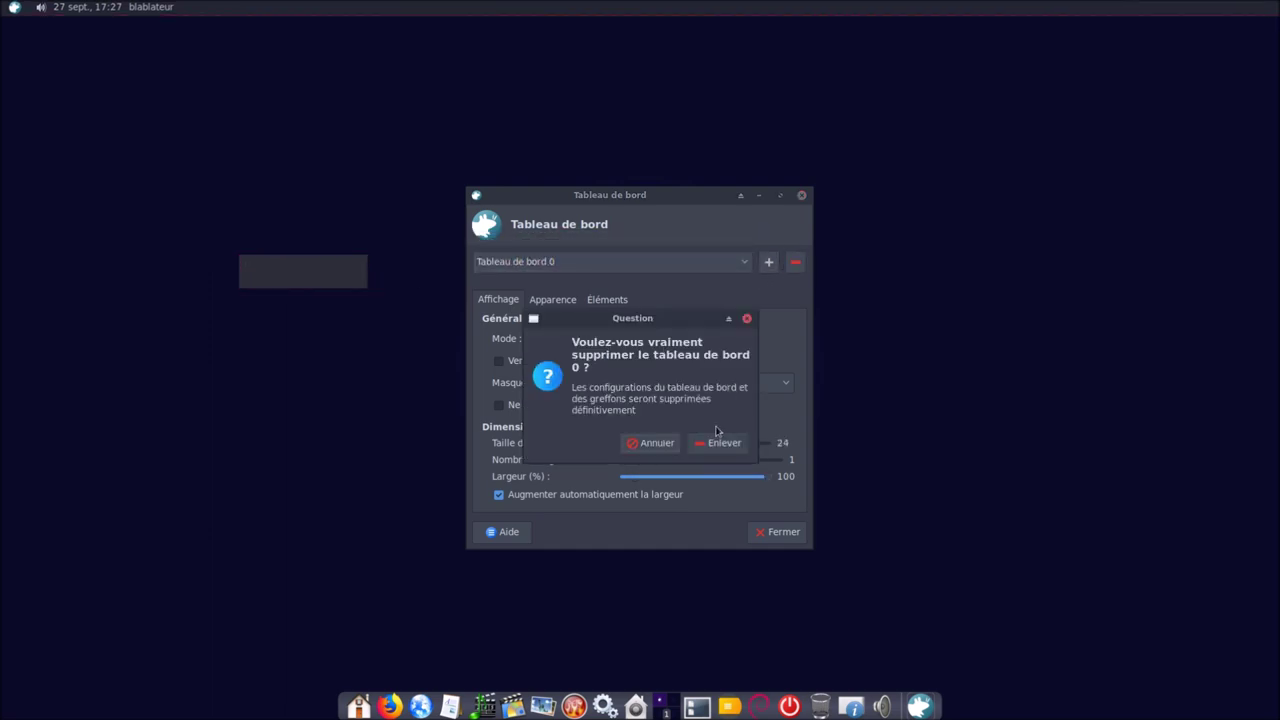
click(718, 442)
click(686, 266)
click(688, 267)
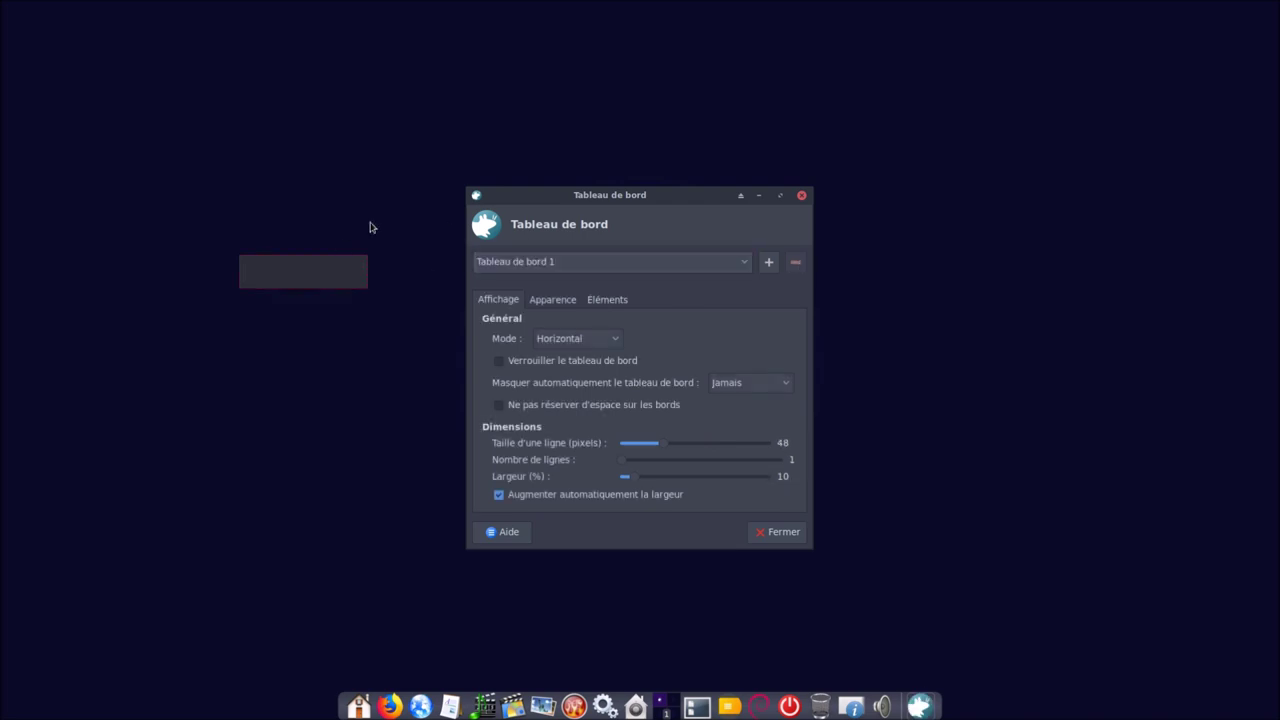
drag(350, 262, 700, 82)
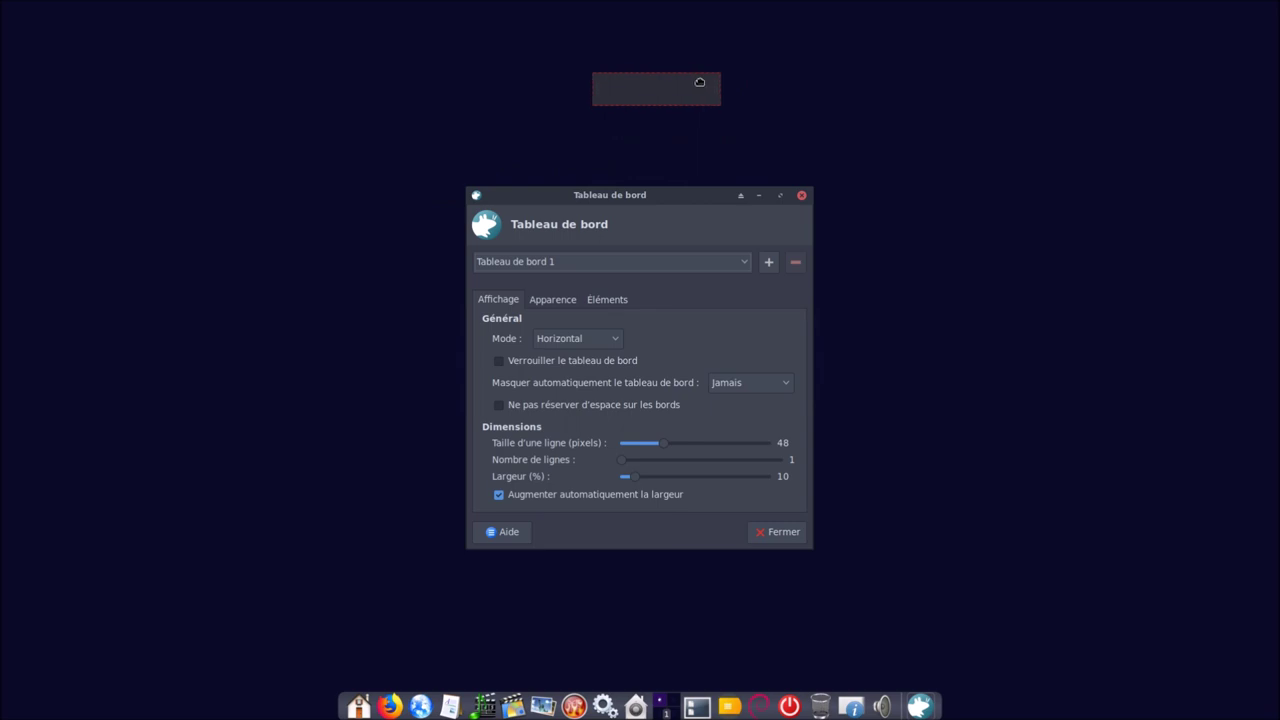
drag(700, 82, 693, 105)
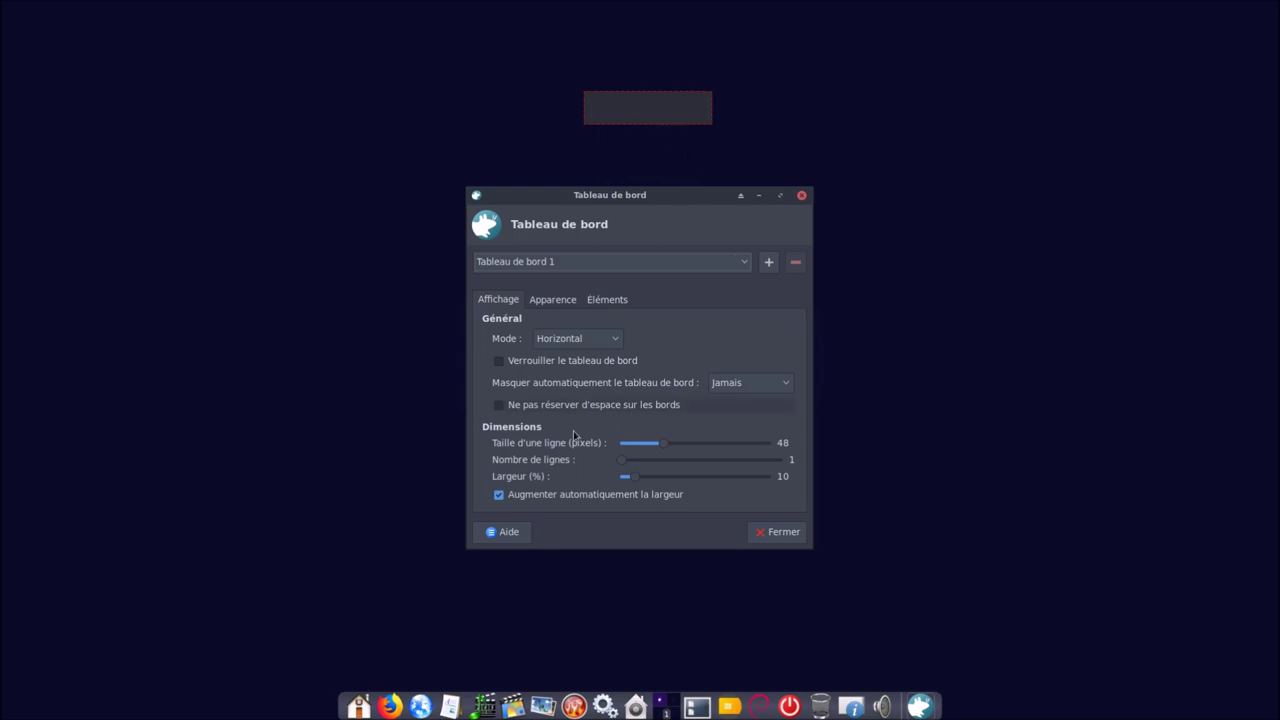
View the Cairo-Dock configuration in advanced mode, close it and move the empty Xfce panel closer to the screen's upper edge
right_click(385, 700)
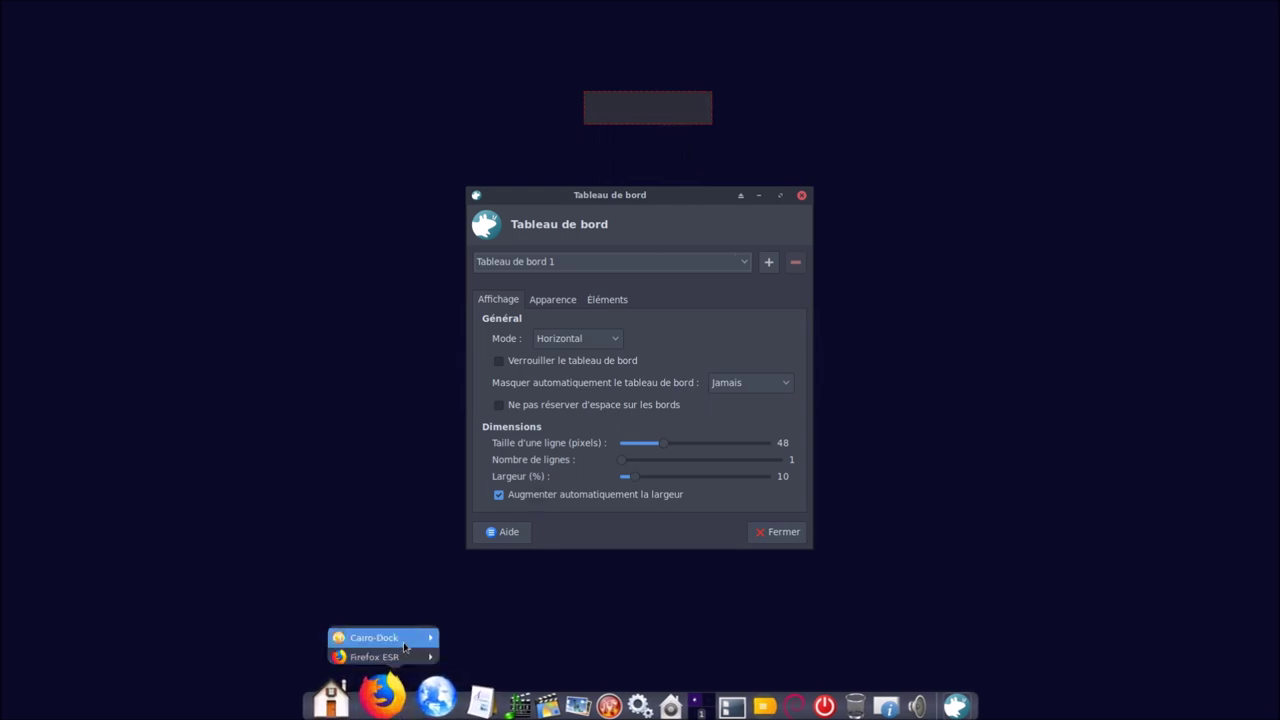
mouse_move(405, 647)
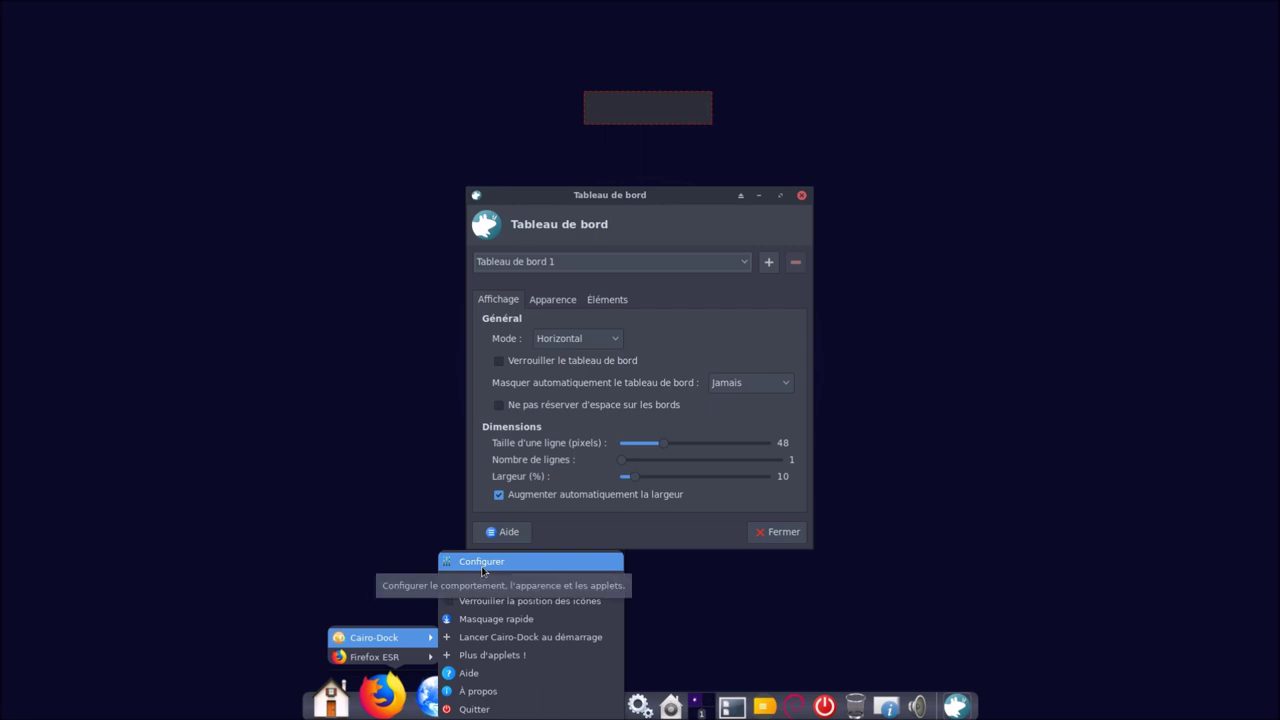
mouse_move(488, 589)
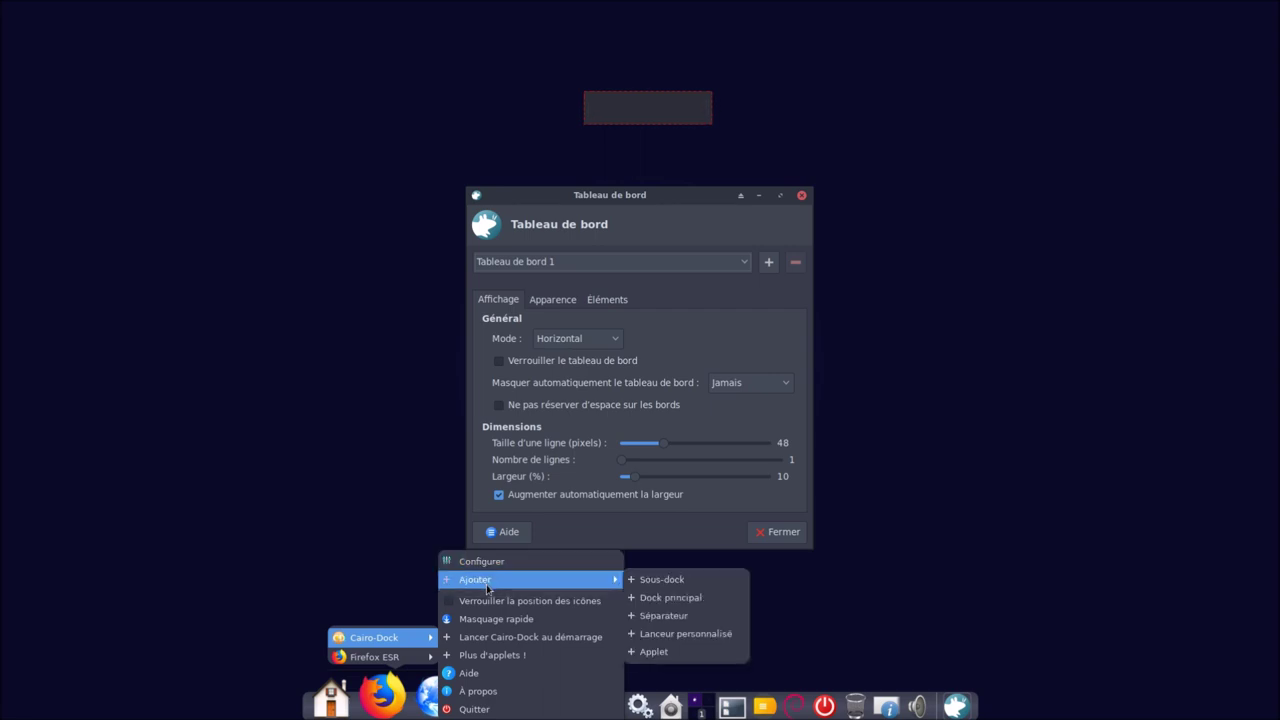
click(485, 562)
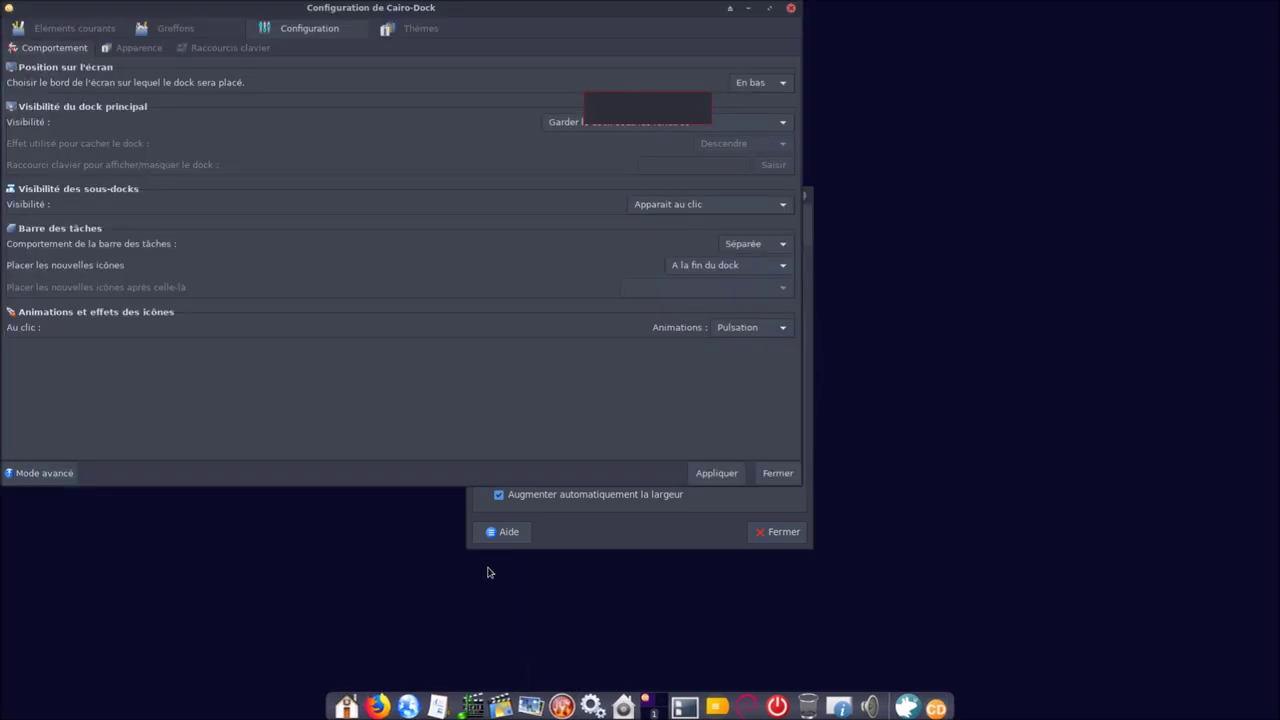
click(63, 473)
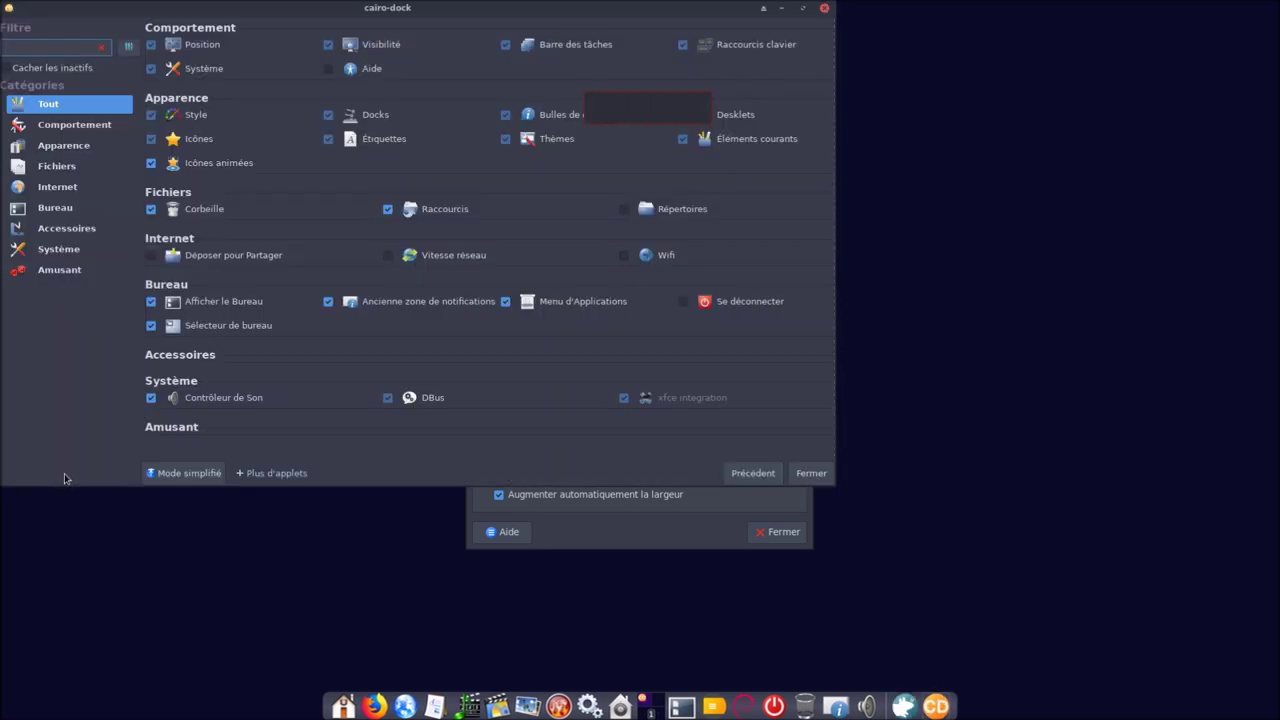
click(811, 474)
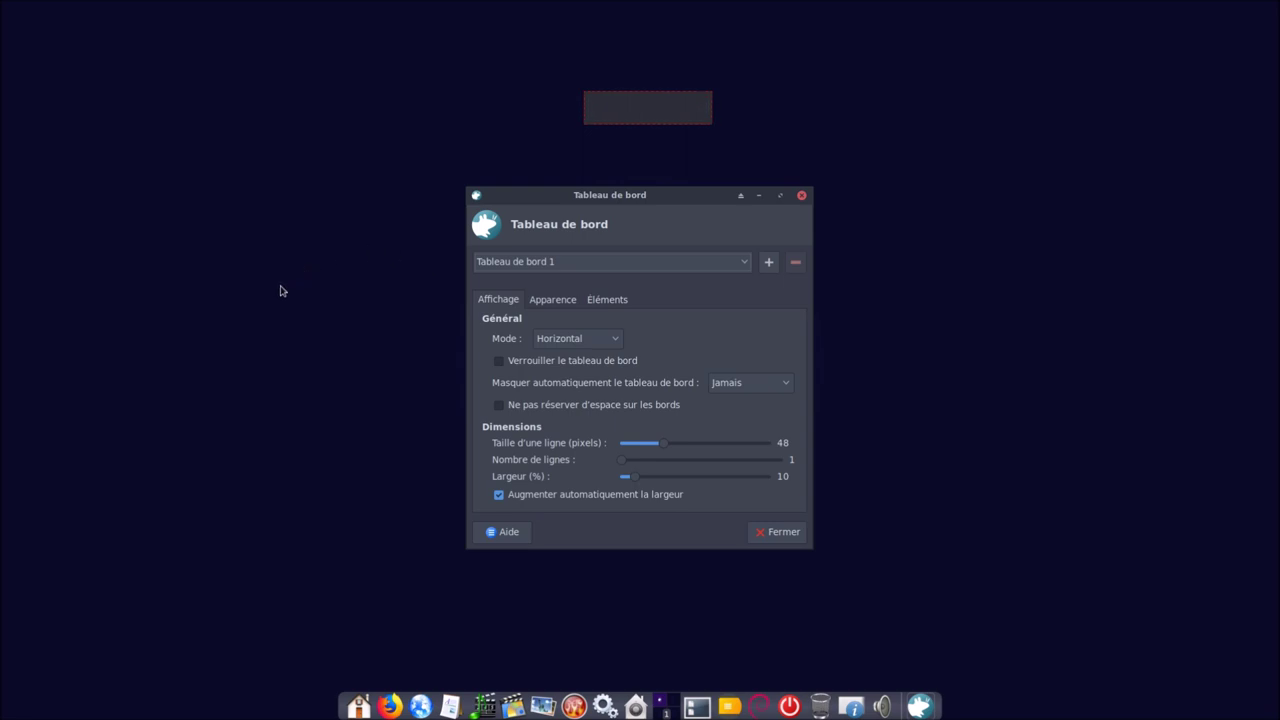
drag(654, 109, 621, 55)
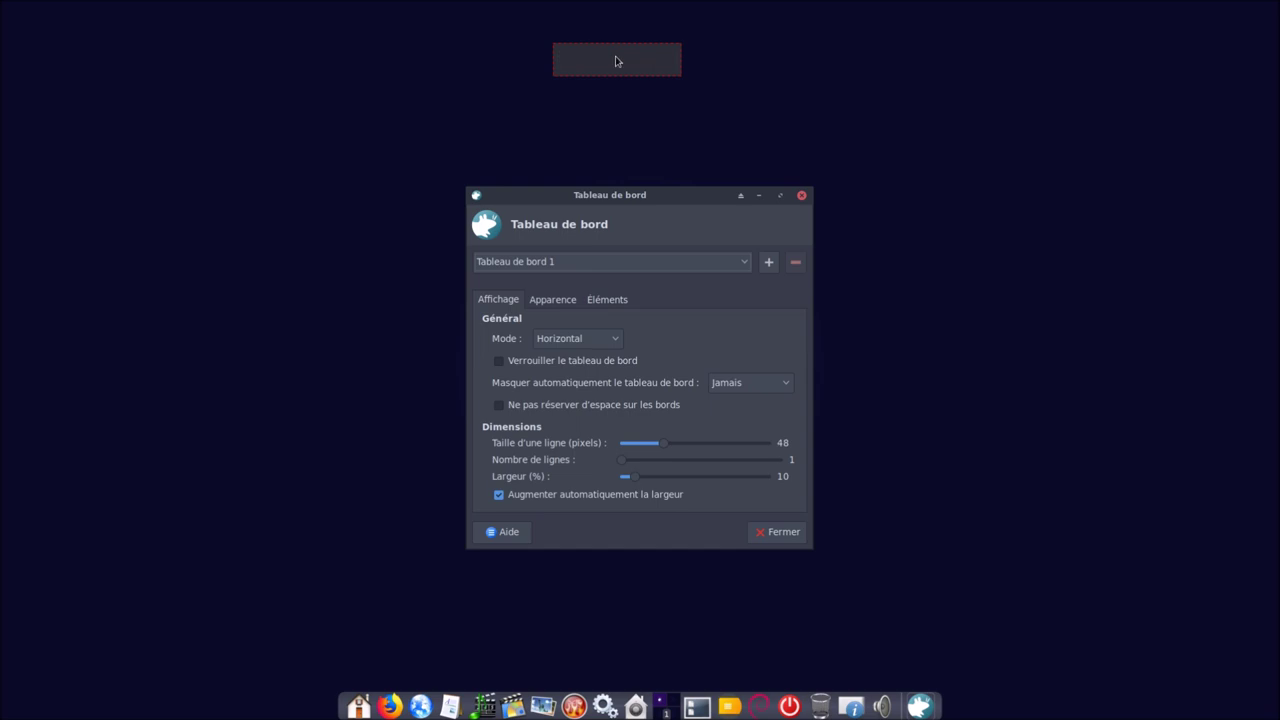
Look through the desktop's Applications categories, including the Accessoires and Bureautique programs
right_click(259, 142)
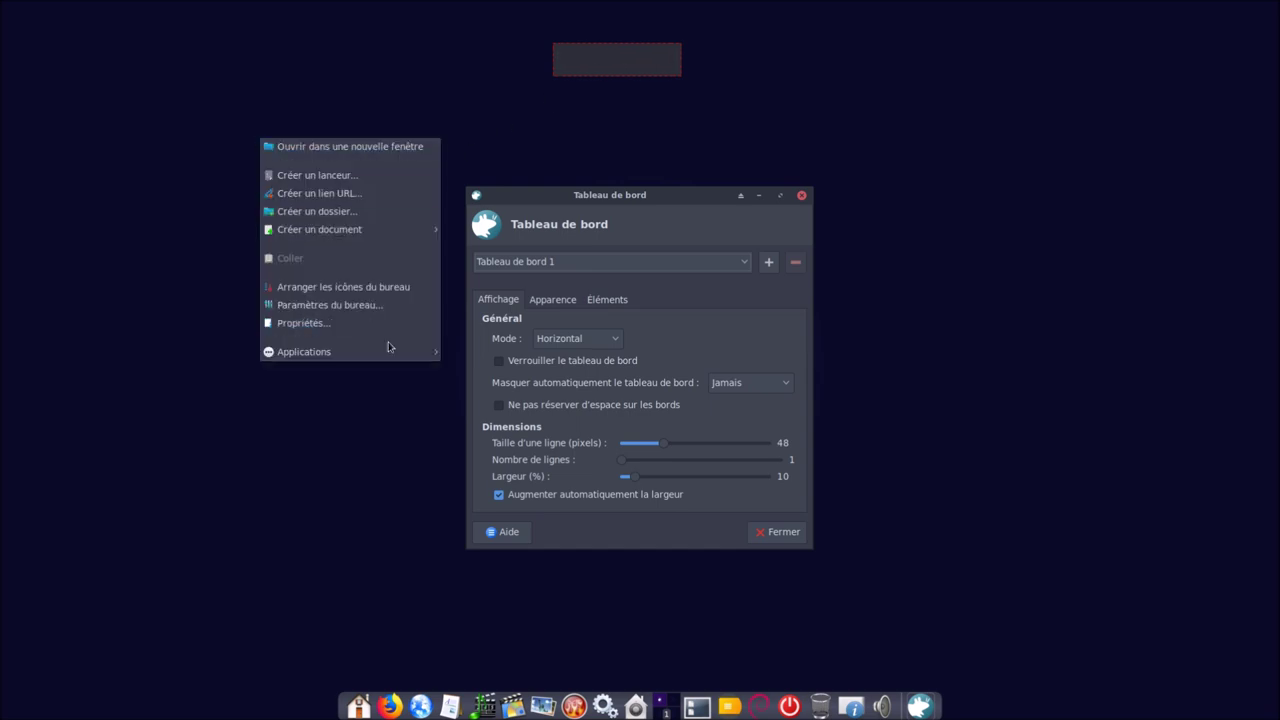
mouse_move(400, 352)
mouse_move(545, 489)
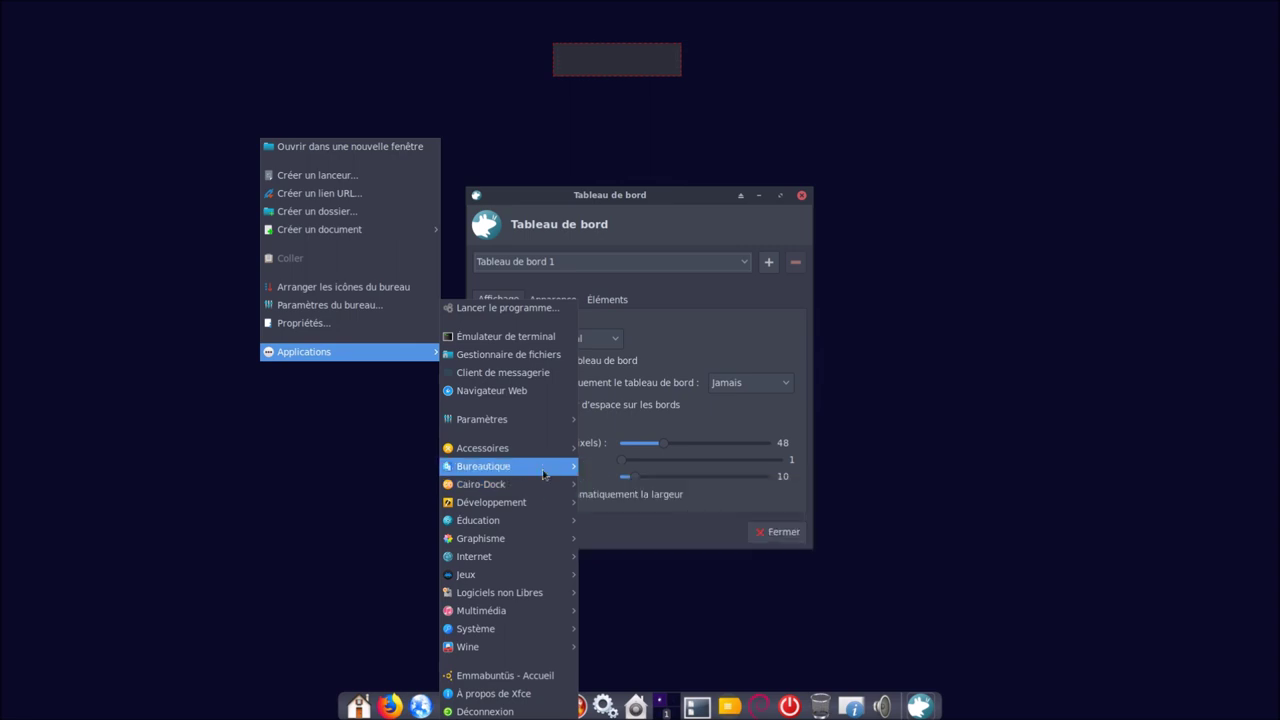
mouse_move(545, 455)
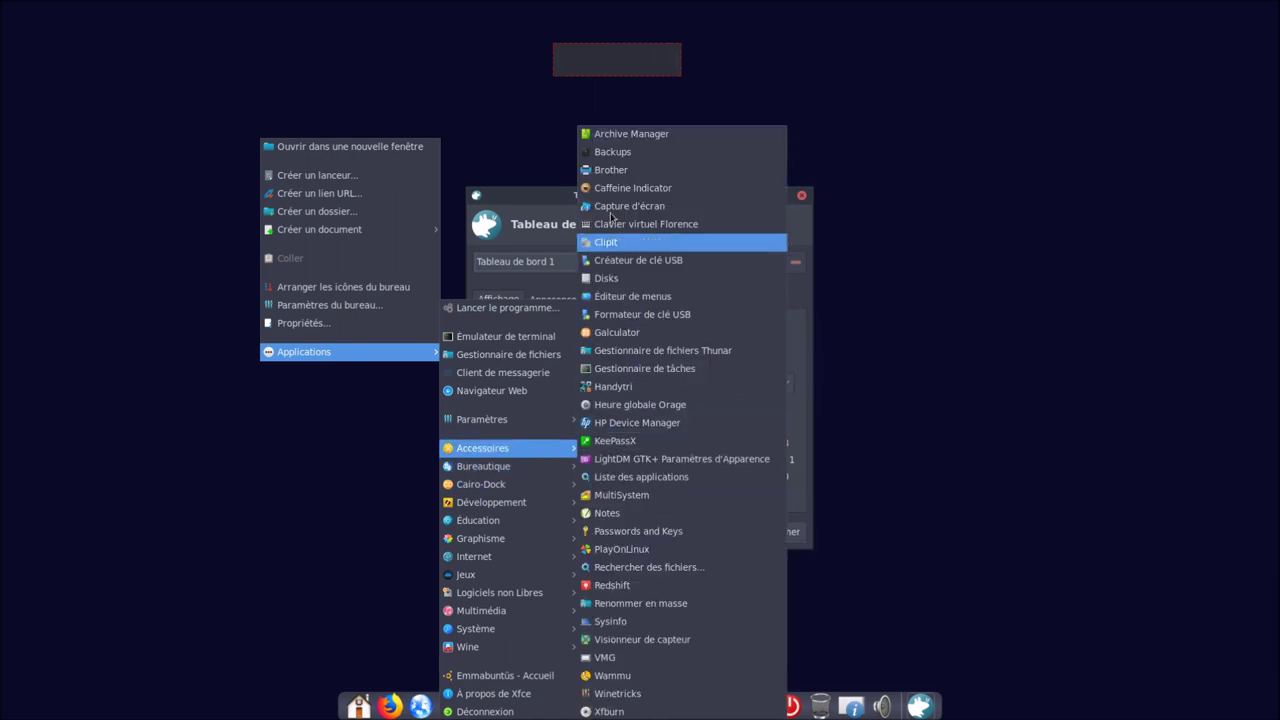
mouse_move(542, 467)
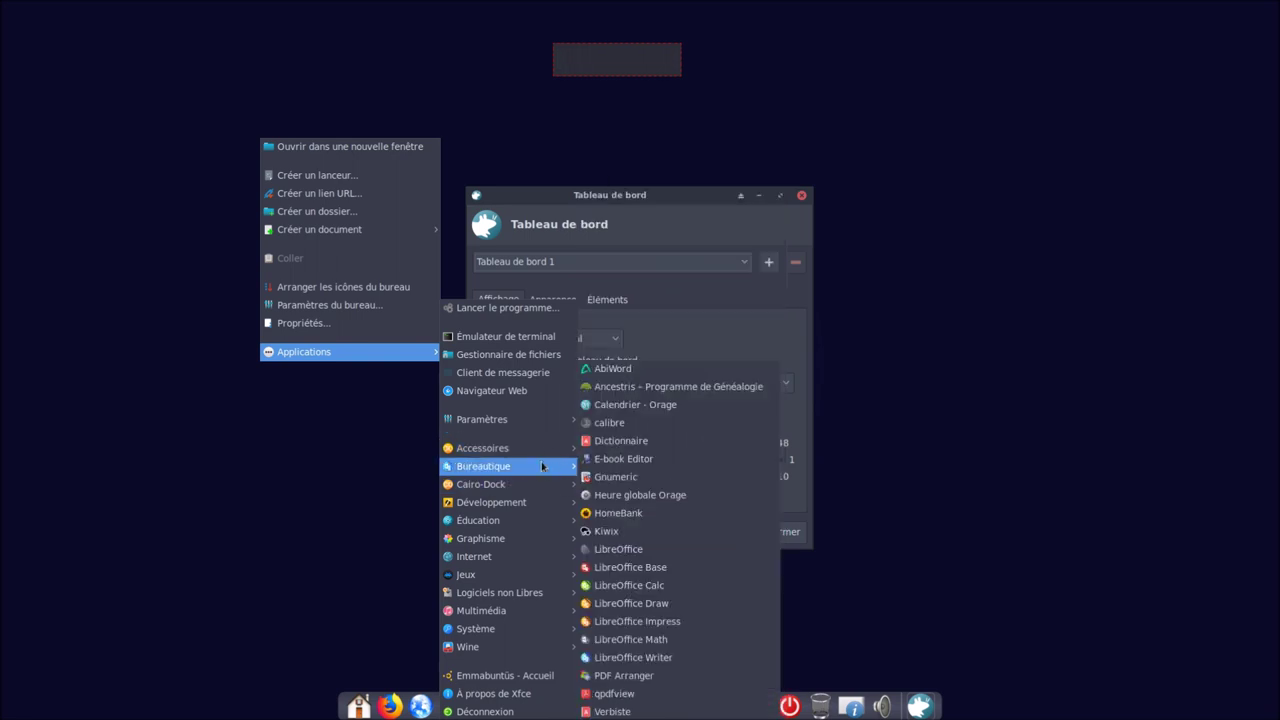
mouse_move(536, 489)
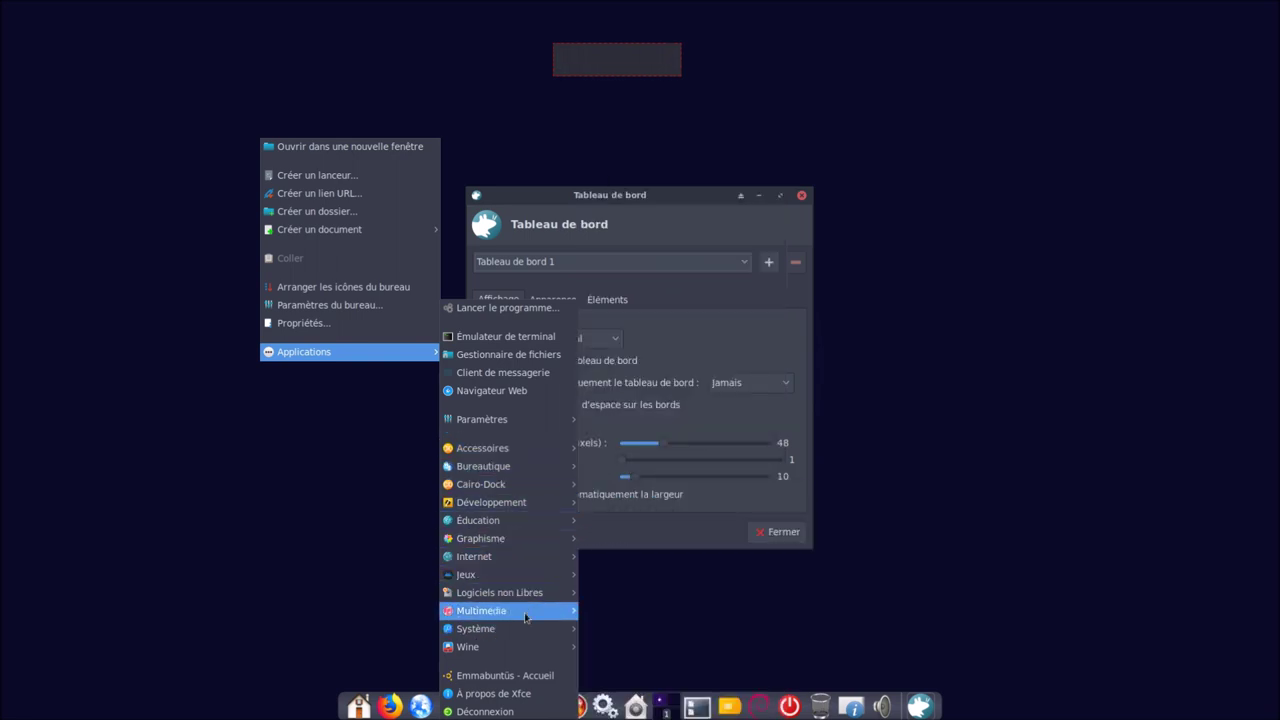
mouse_move(529, 631)
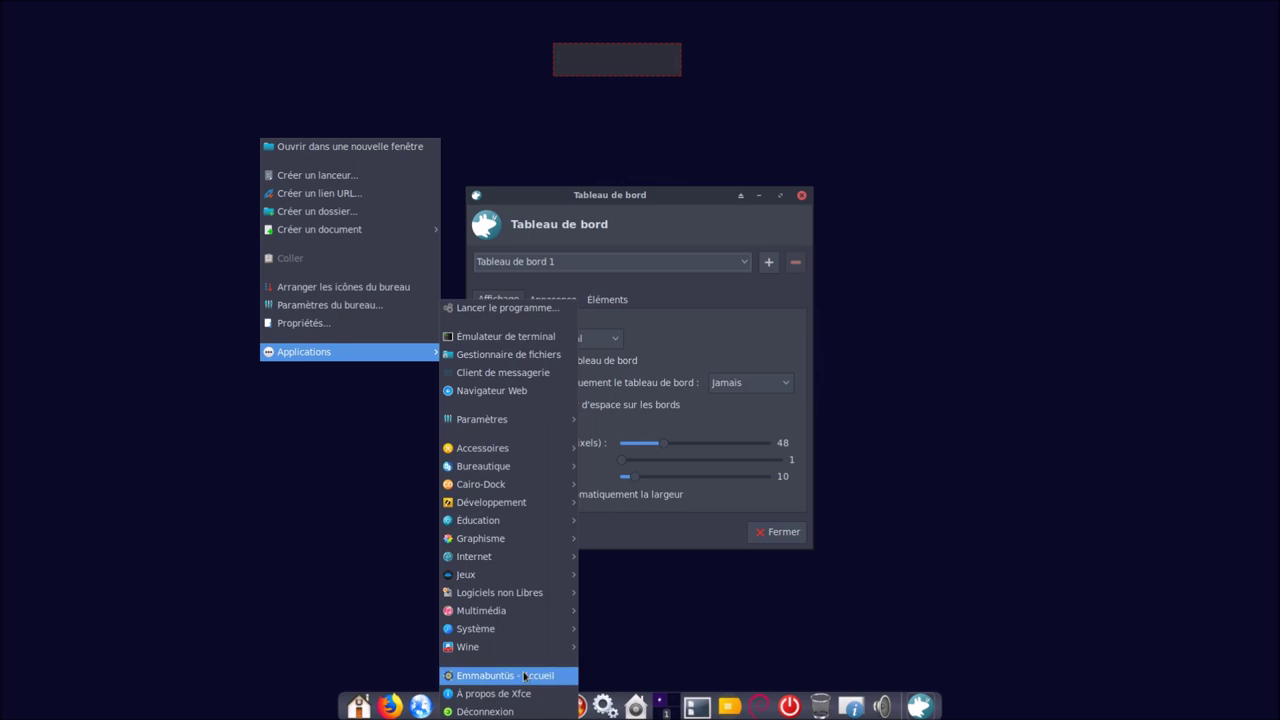
Check the Emmabuntüs Accueil and Outils windows, close them and close the Xfce panel preferences
click(525, 676)
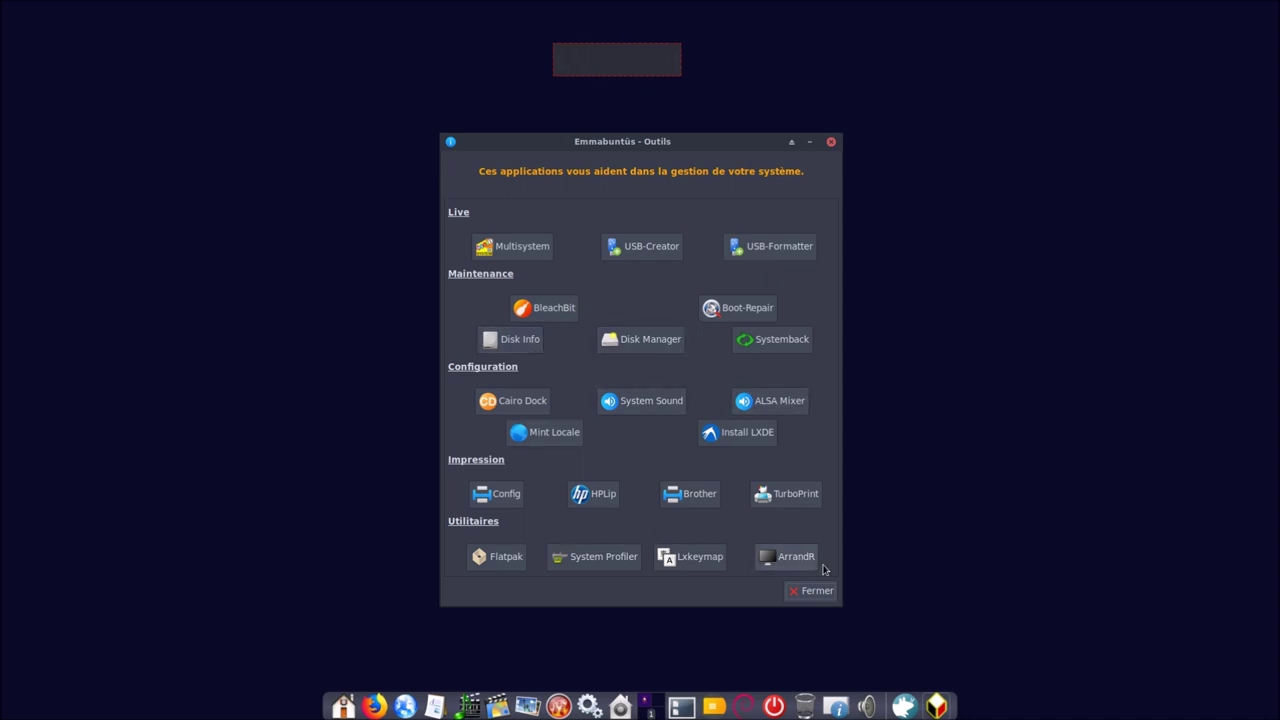
click(818, 594)
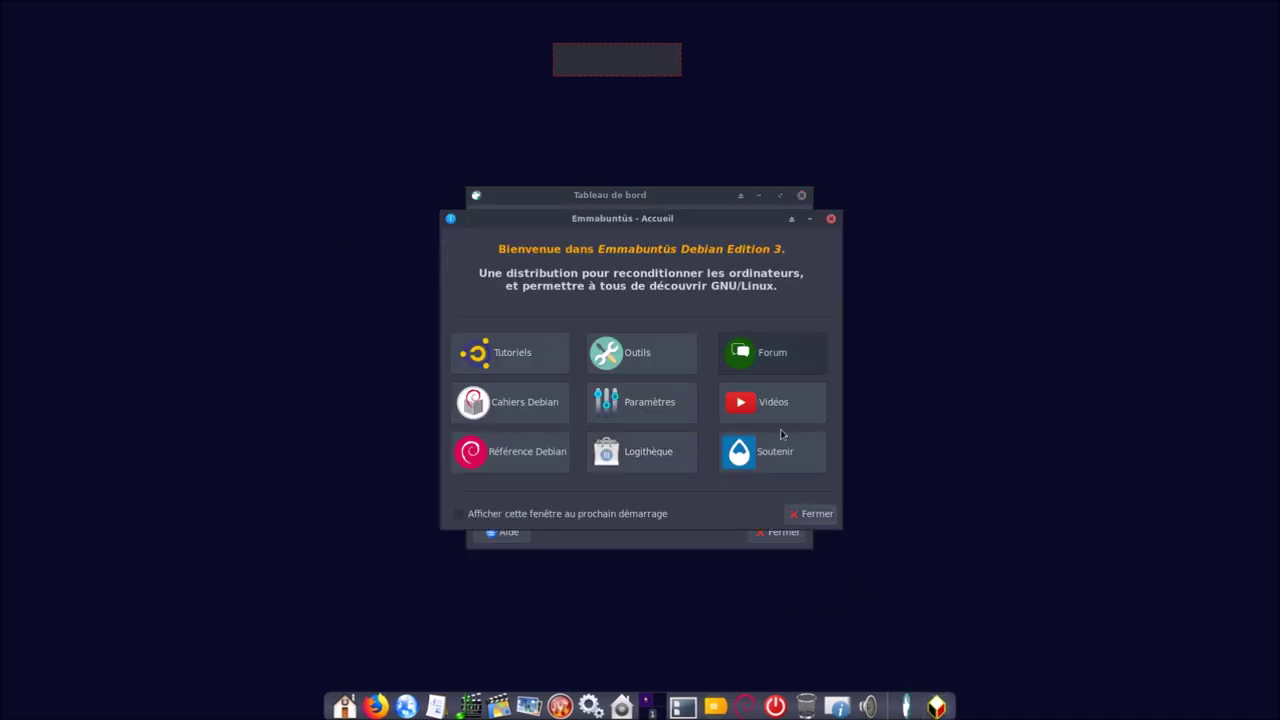
click(818, 520)
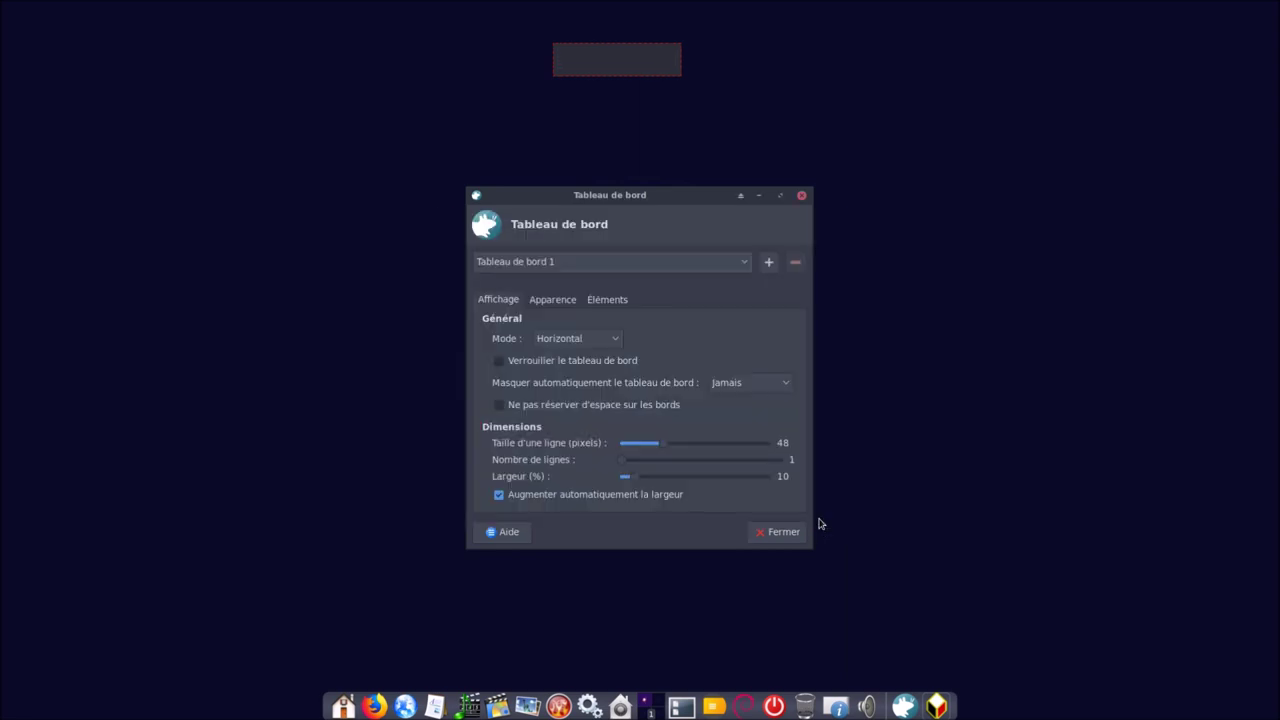
click(783, 535)
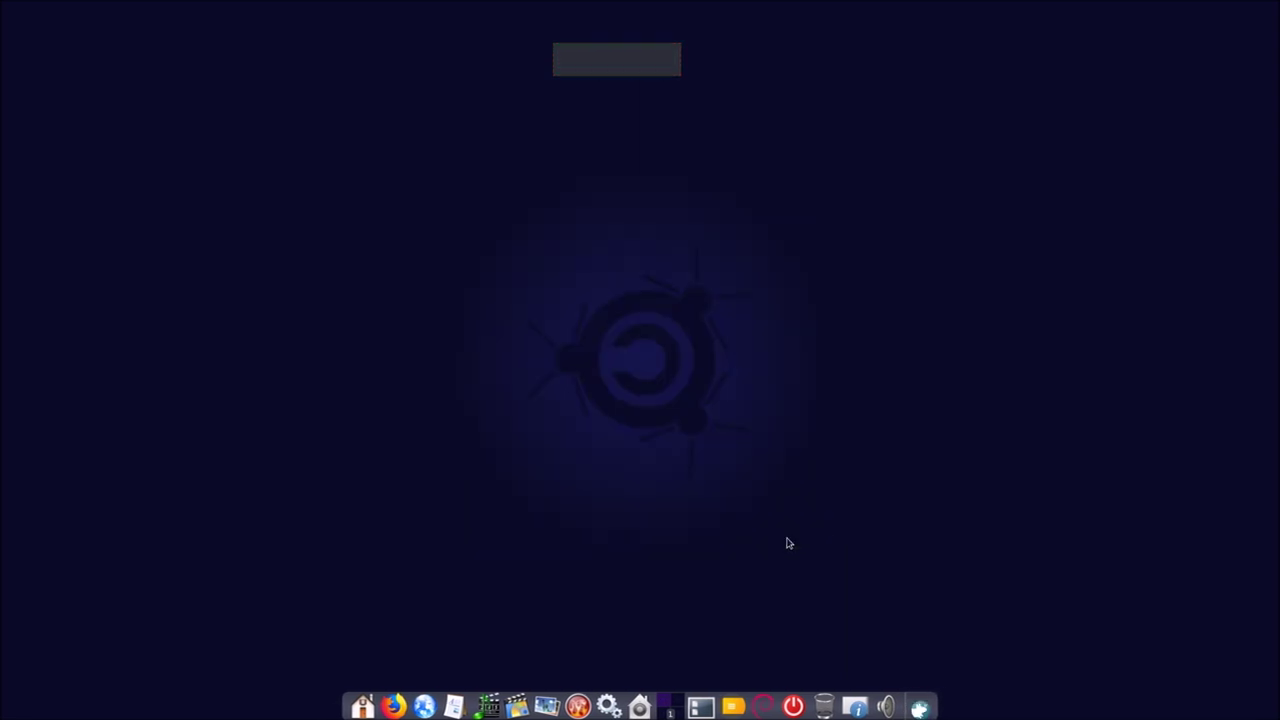
Open the Emmabuntüs Bureau configuration and validate it with the taskbar, workspace and dark theme enabled
right_click(315, 149)
mouse_move(423, 370)
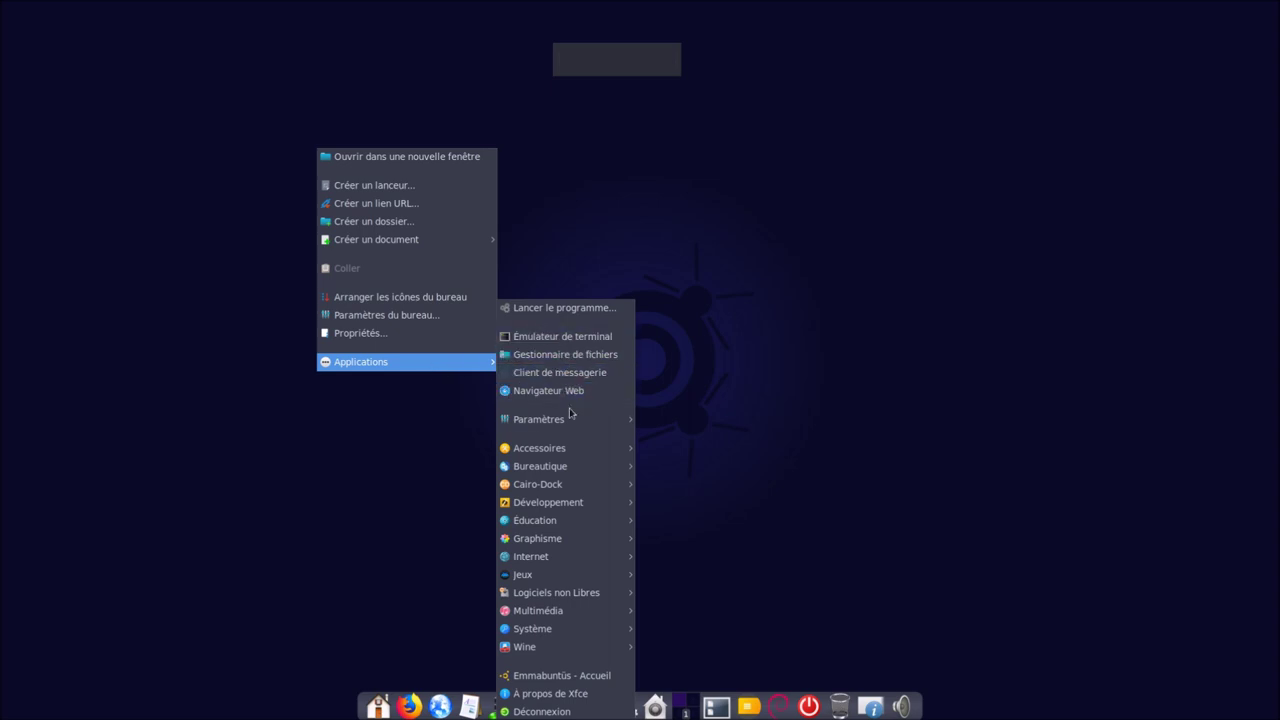
mouse_move(575, 430)
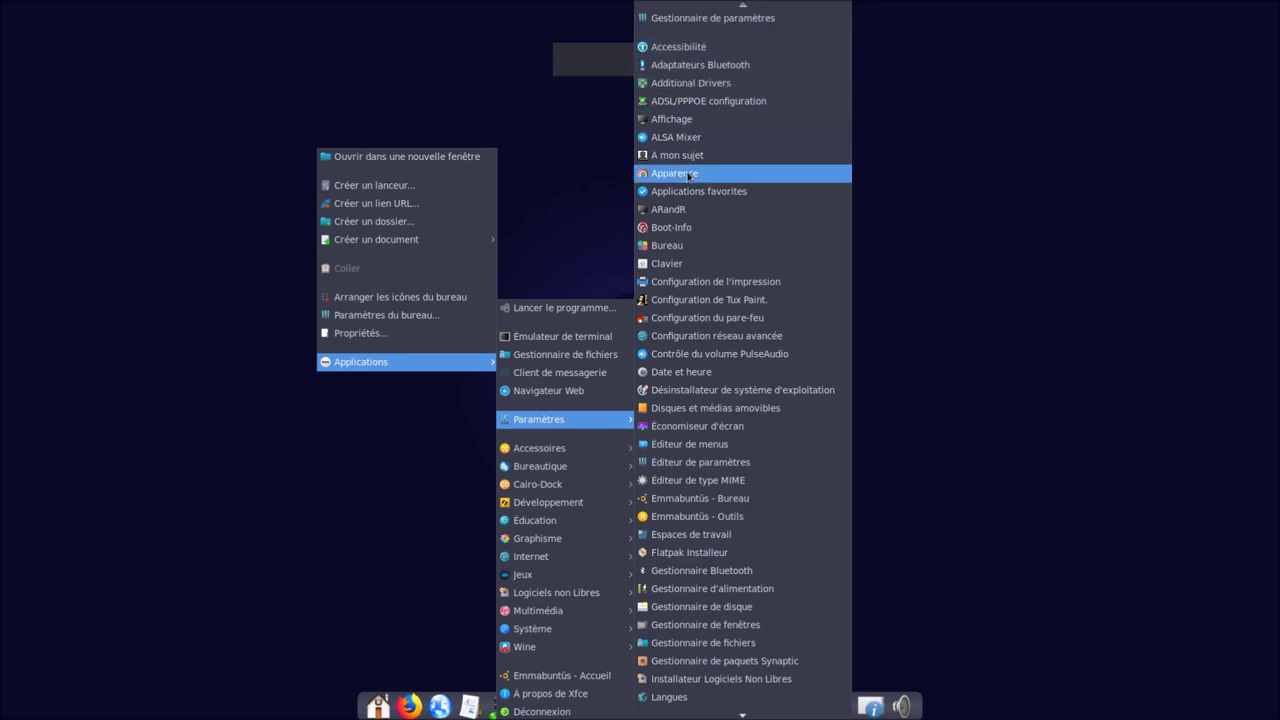
click(754, 498)
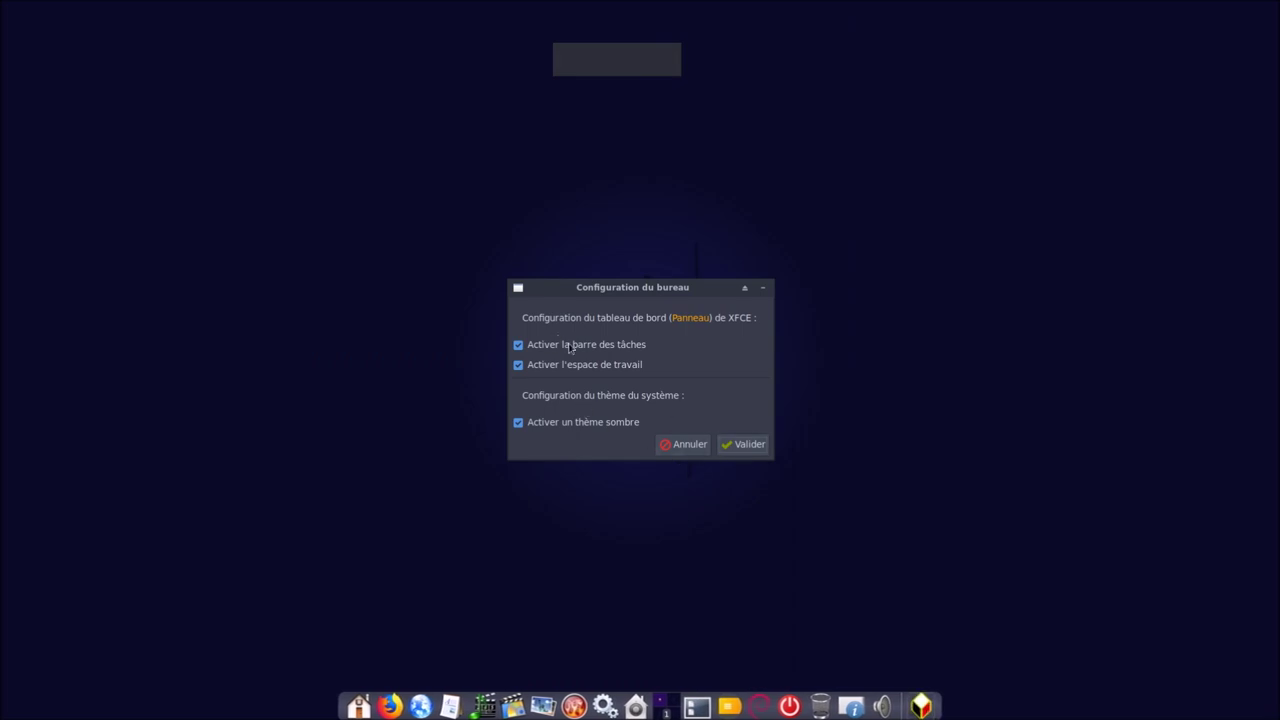
click(730, 445)
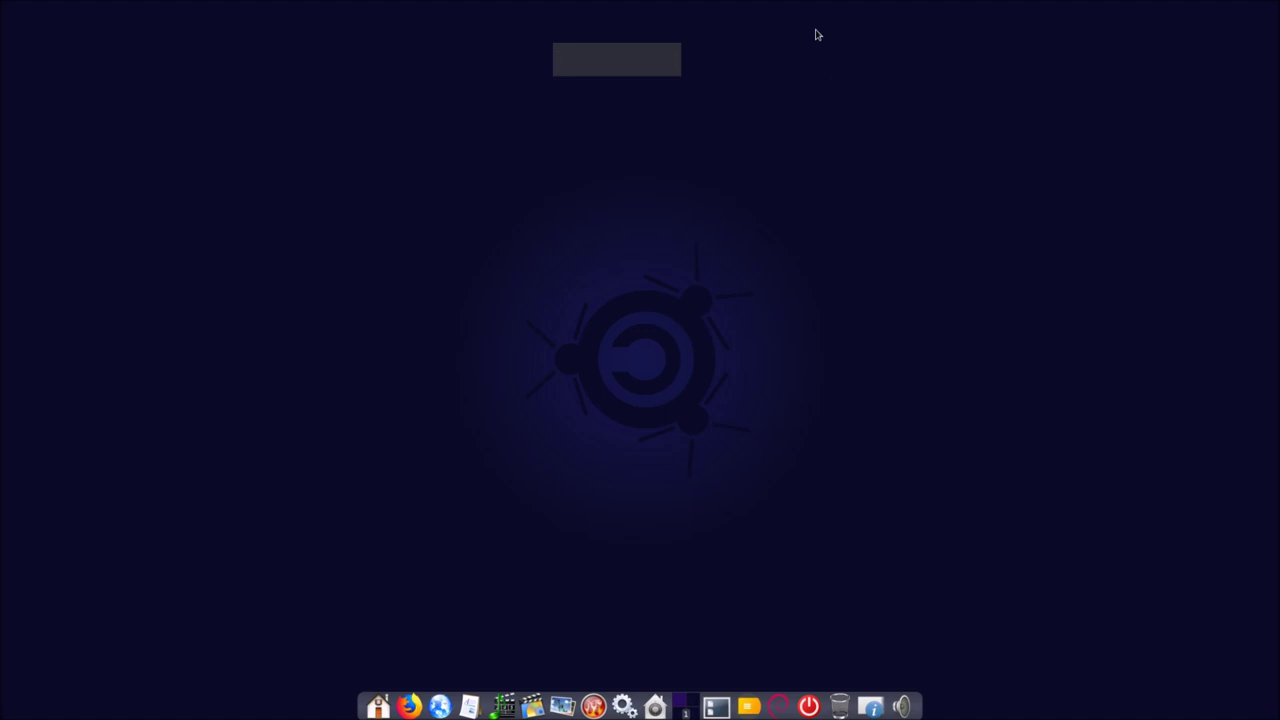
Open the empty Xfce panel's preferences and move the panel against the screen's upper edge
right_click(607, 68)
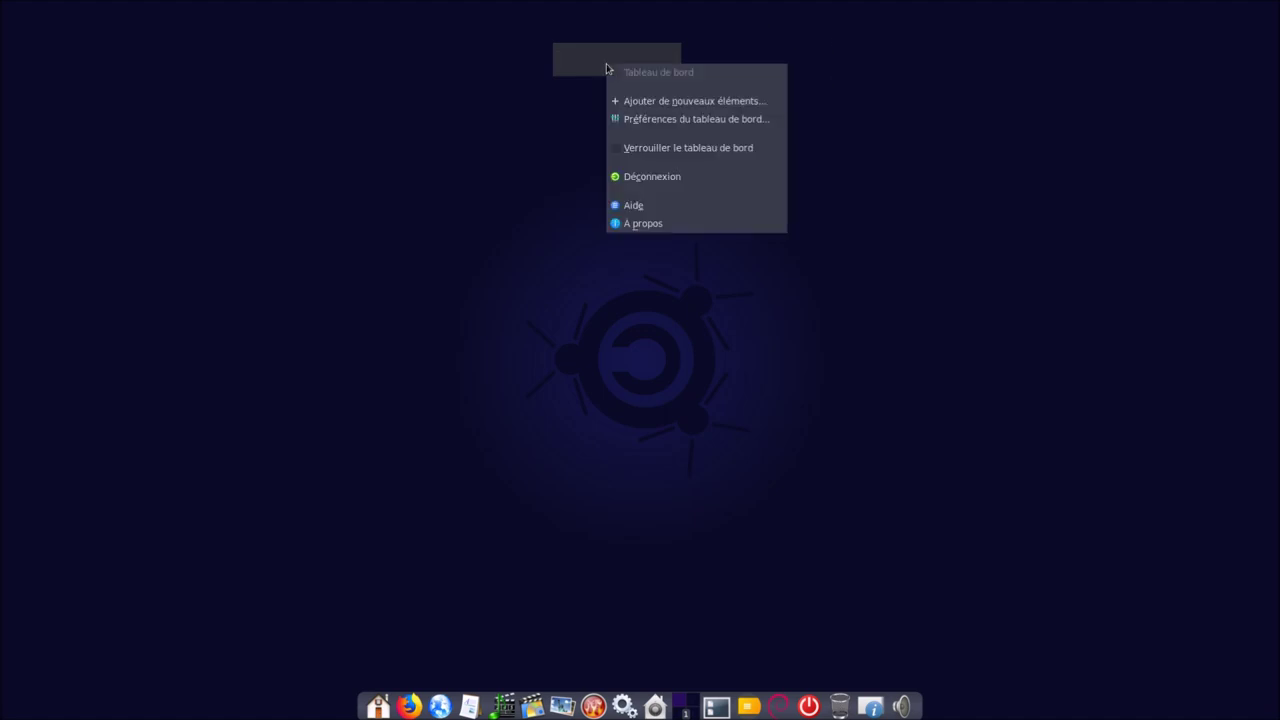
click(668, 121)
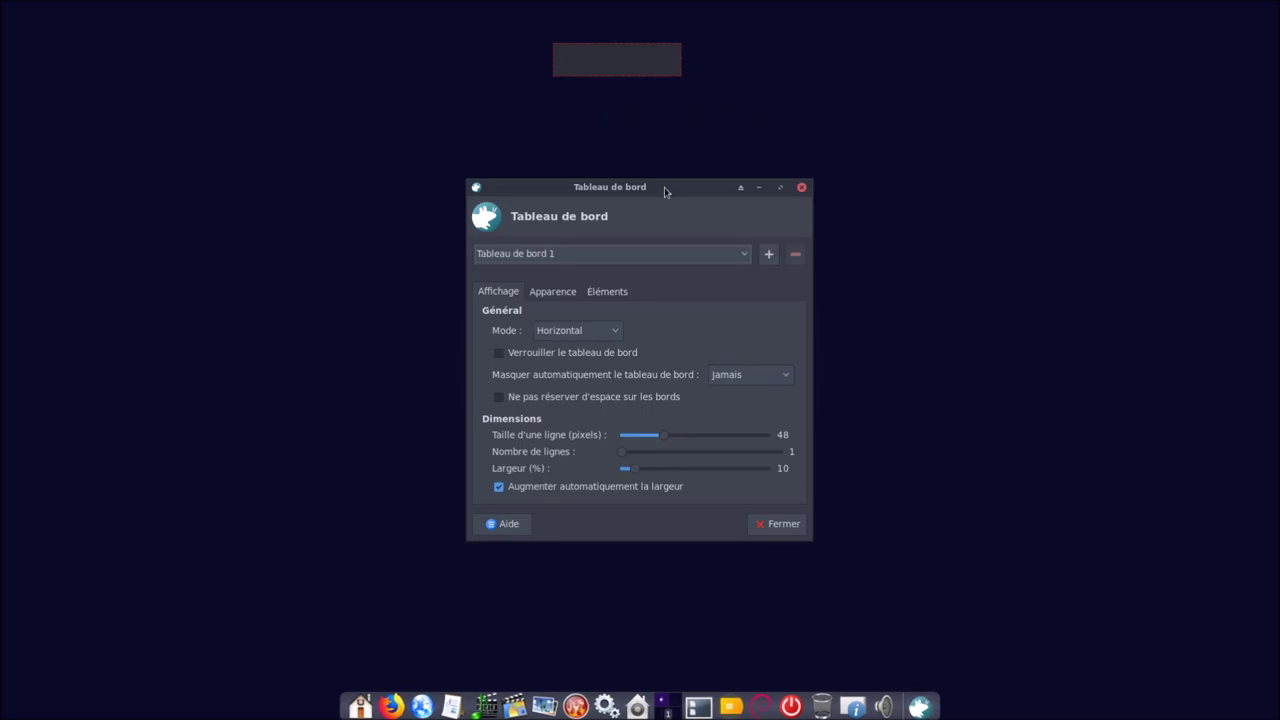
drag(639, 37, 640, 23)
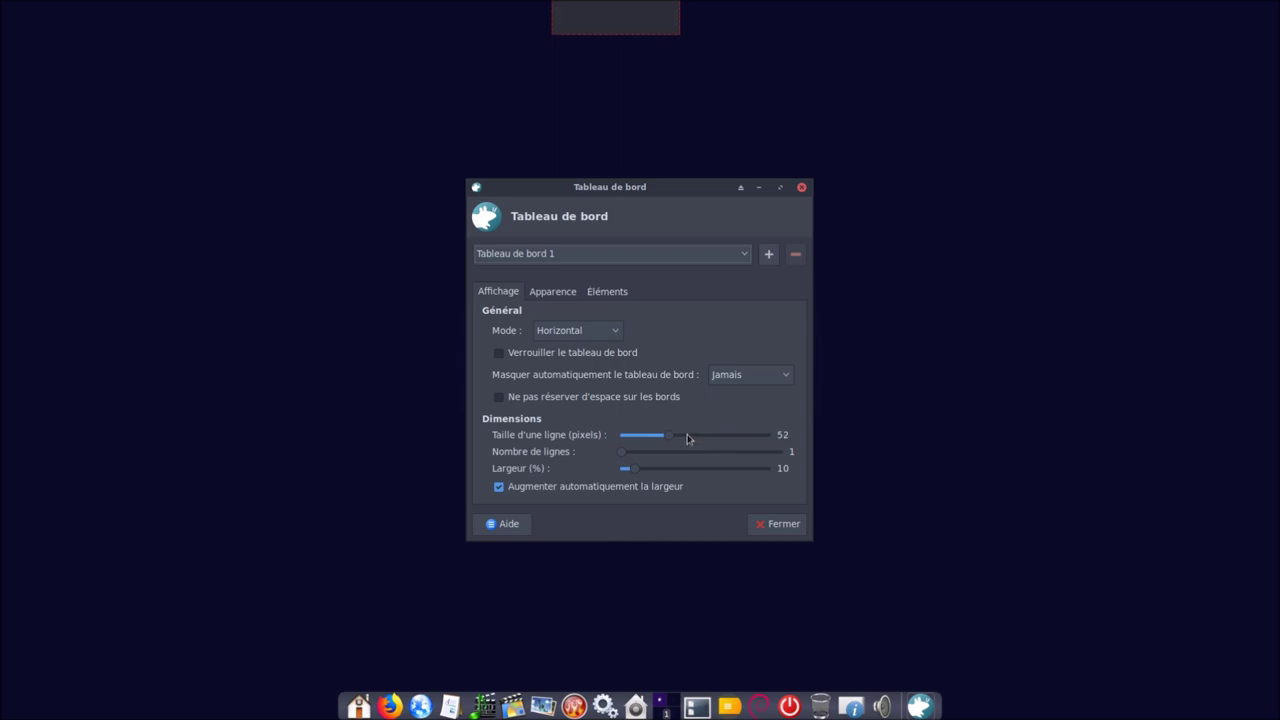
Set the panel's row size to 32 pixels and its width to 100 %
scroll(687, 434, down, 14)
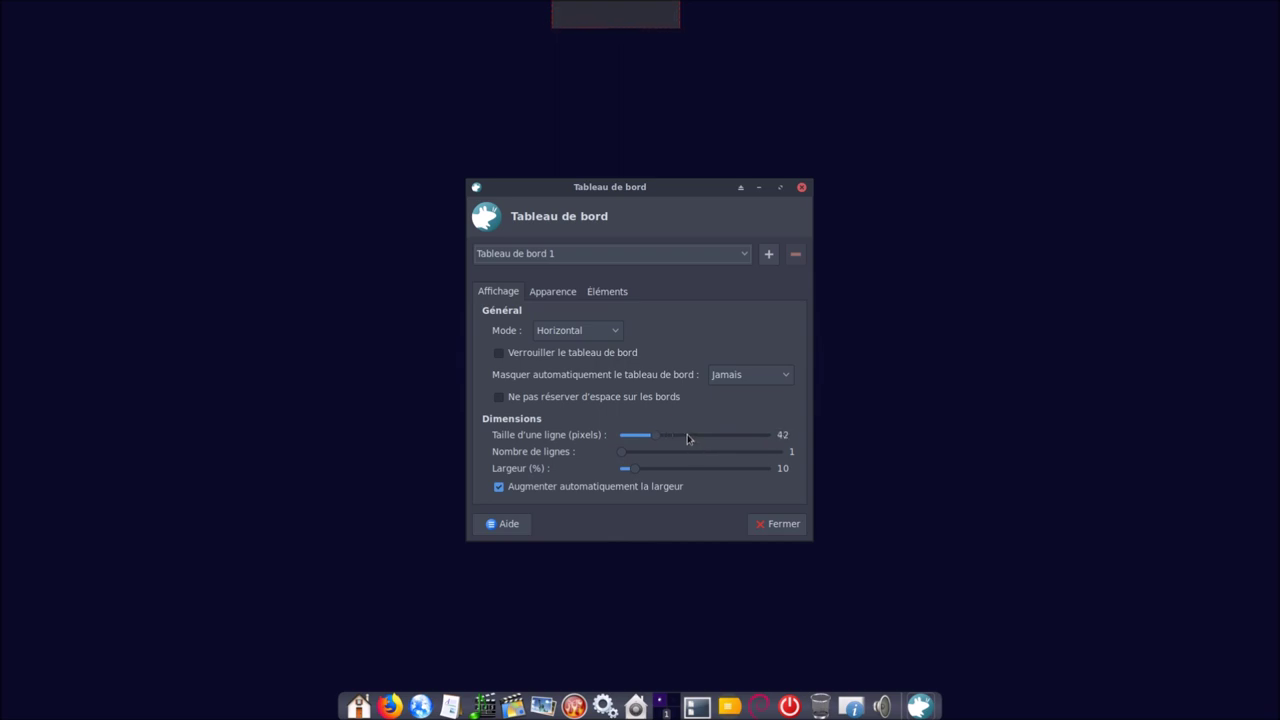
scroll(687, 434, down, 2)
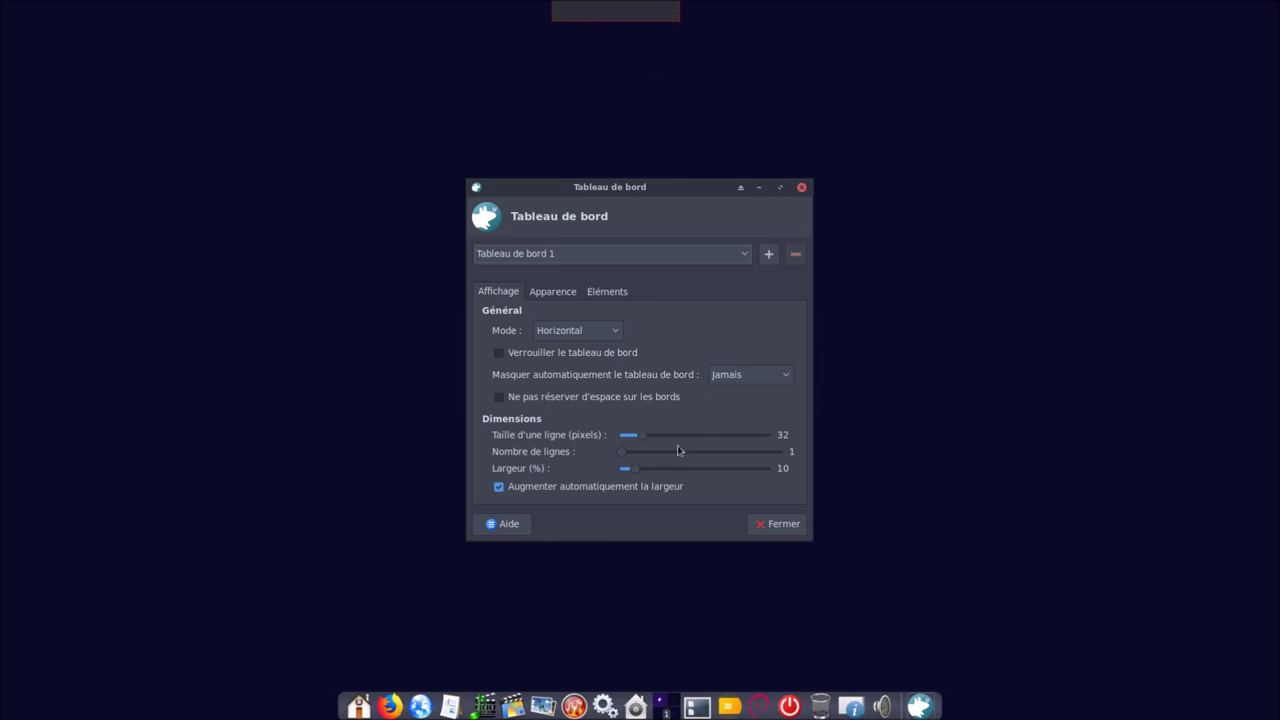
drag(628, 467, 846, 489)
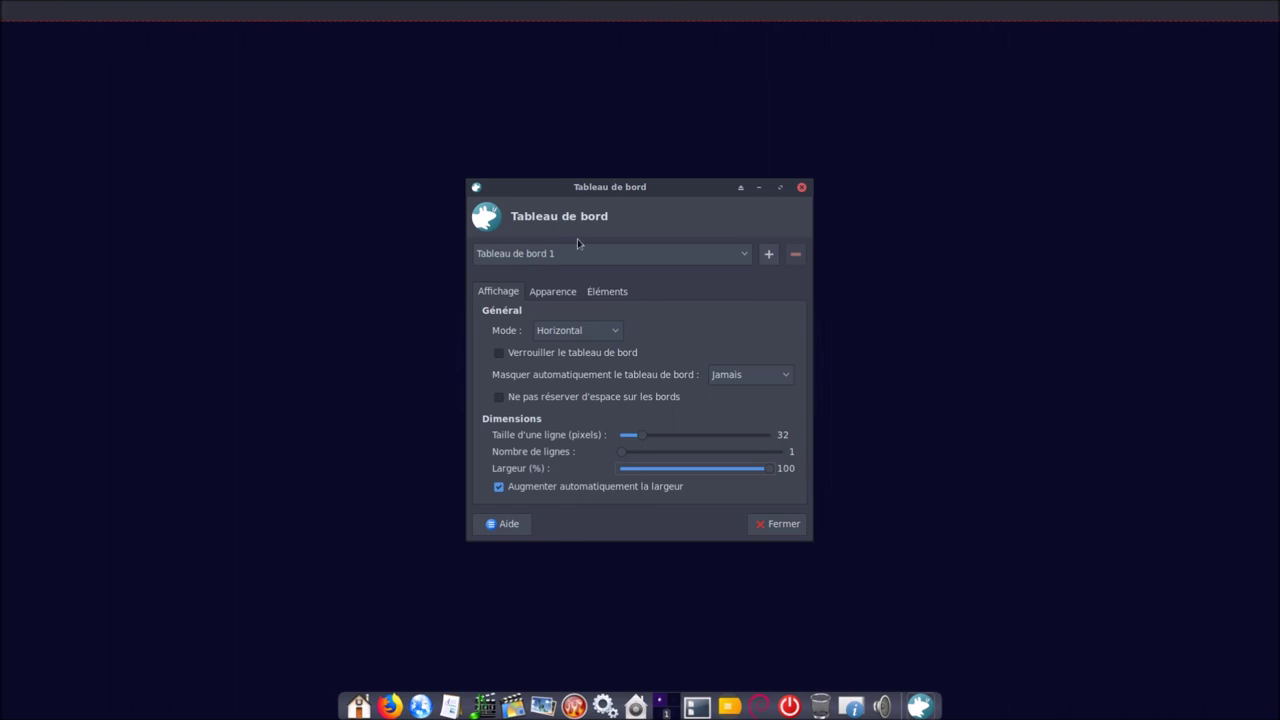
Keep the panel in Horizontal mode and lock it
click(596, 334)
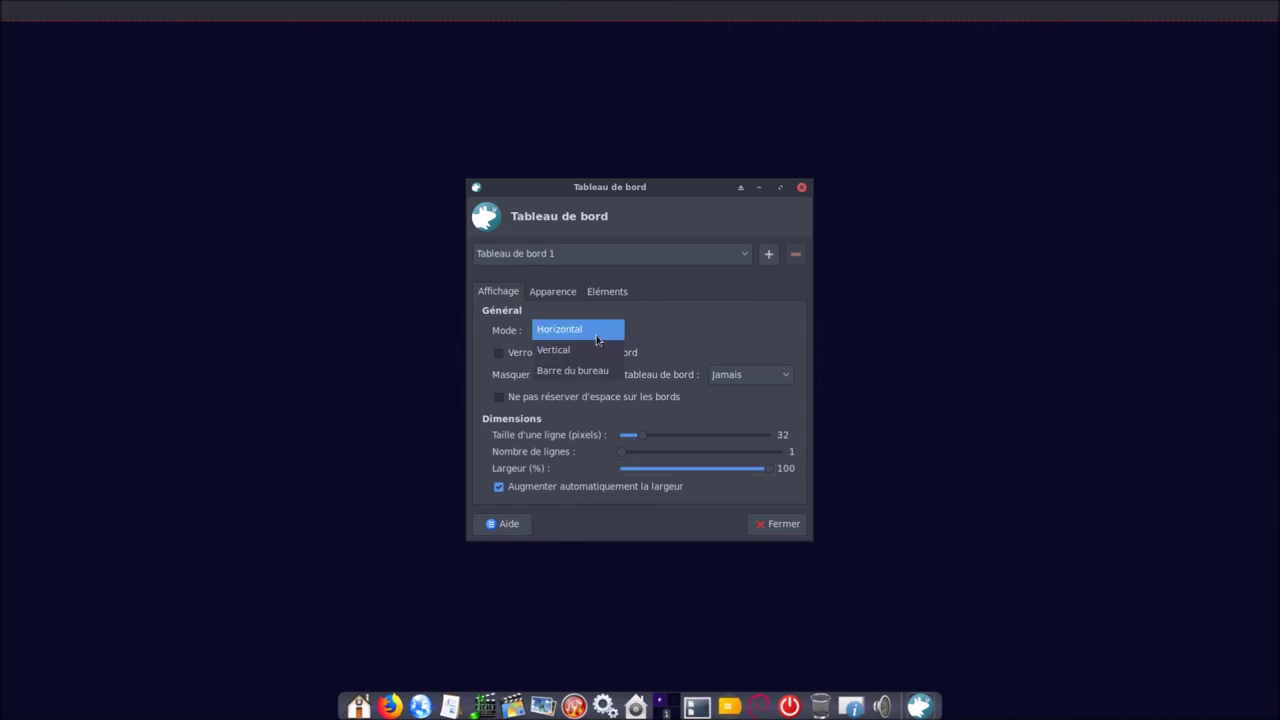
click(597, 338)
click(592, 354)
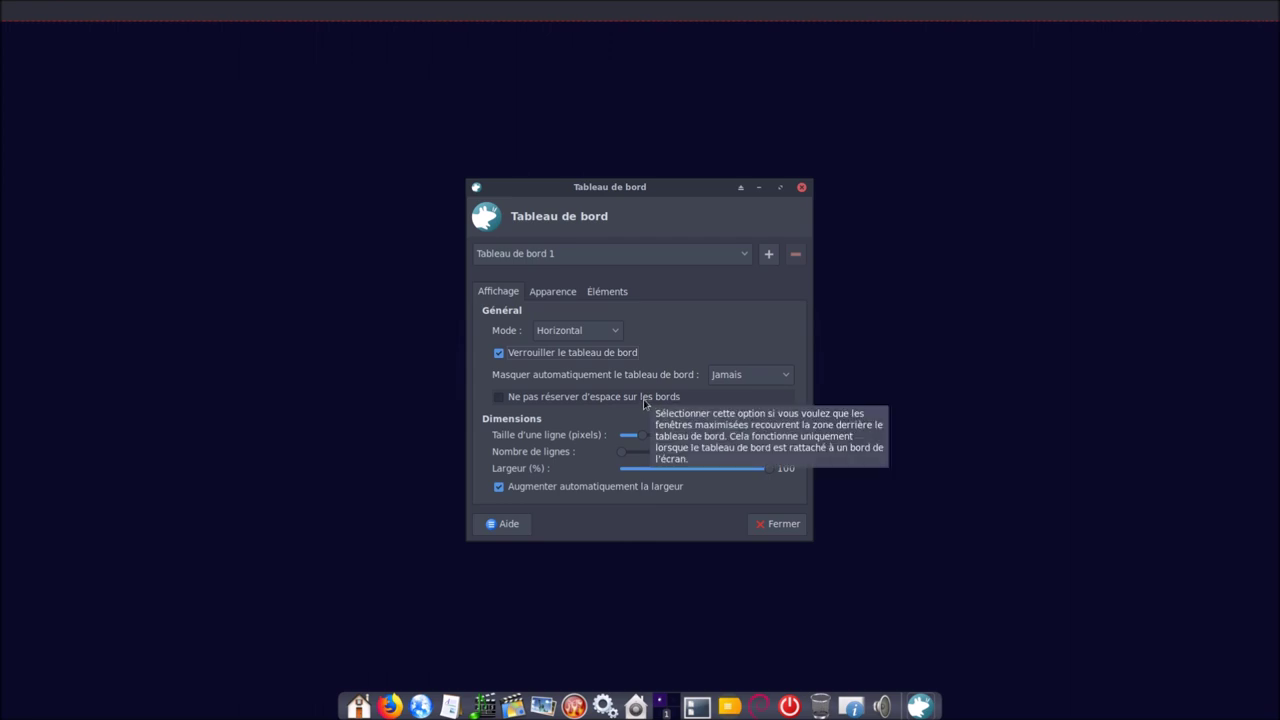
Check the panel's appearance settings and add the Menu Whisker item to Tableau de bord 1, searching for "men"
click(547, 294)
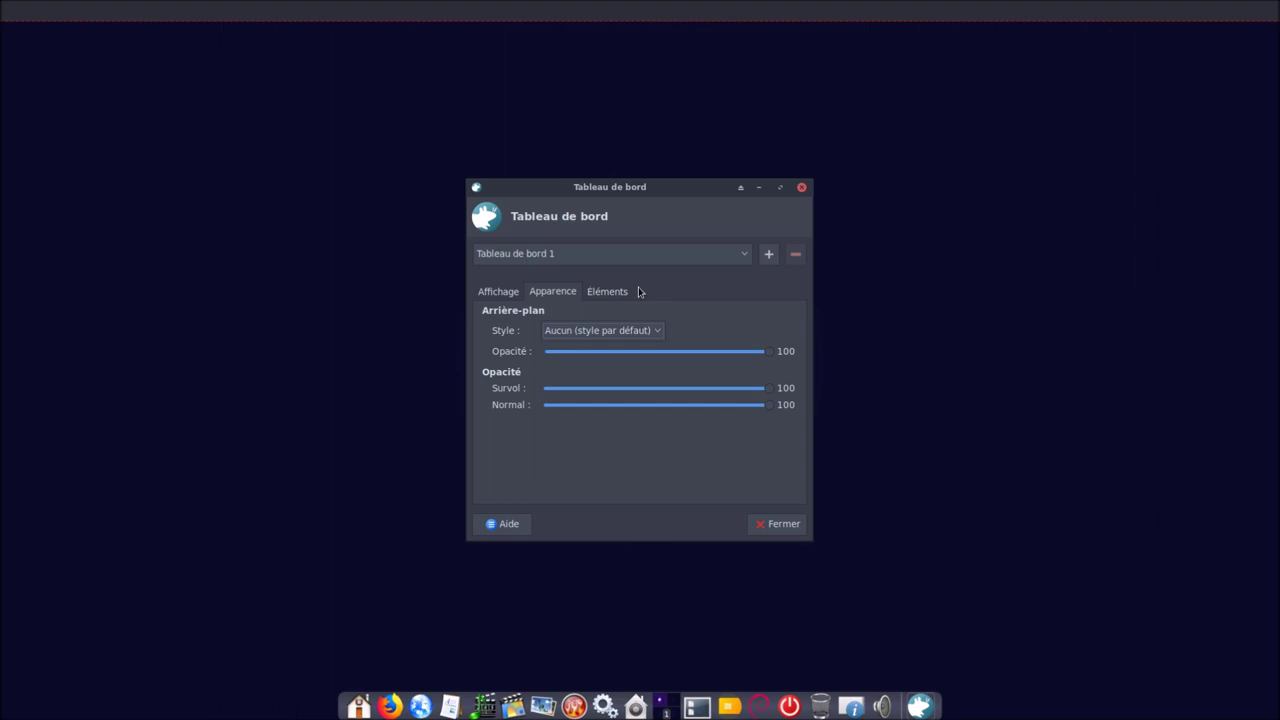
click(607, 292)
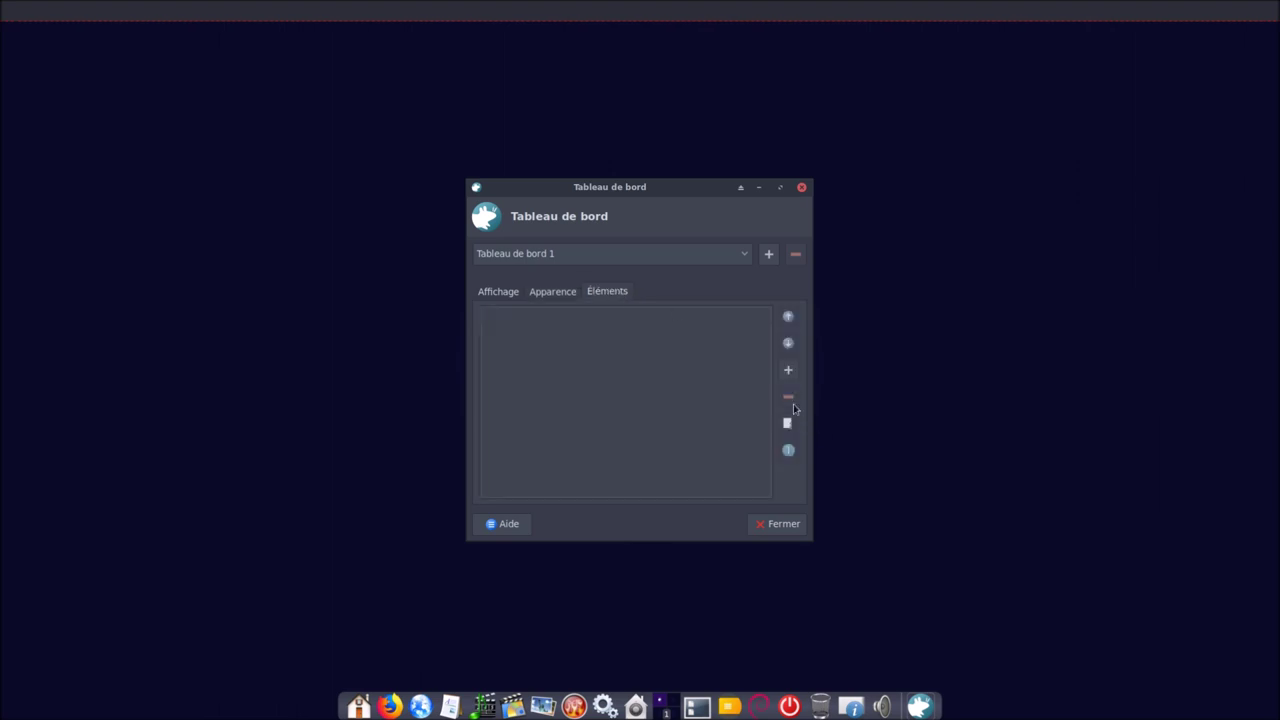
click(789, 372)
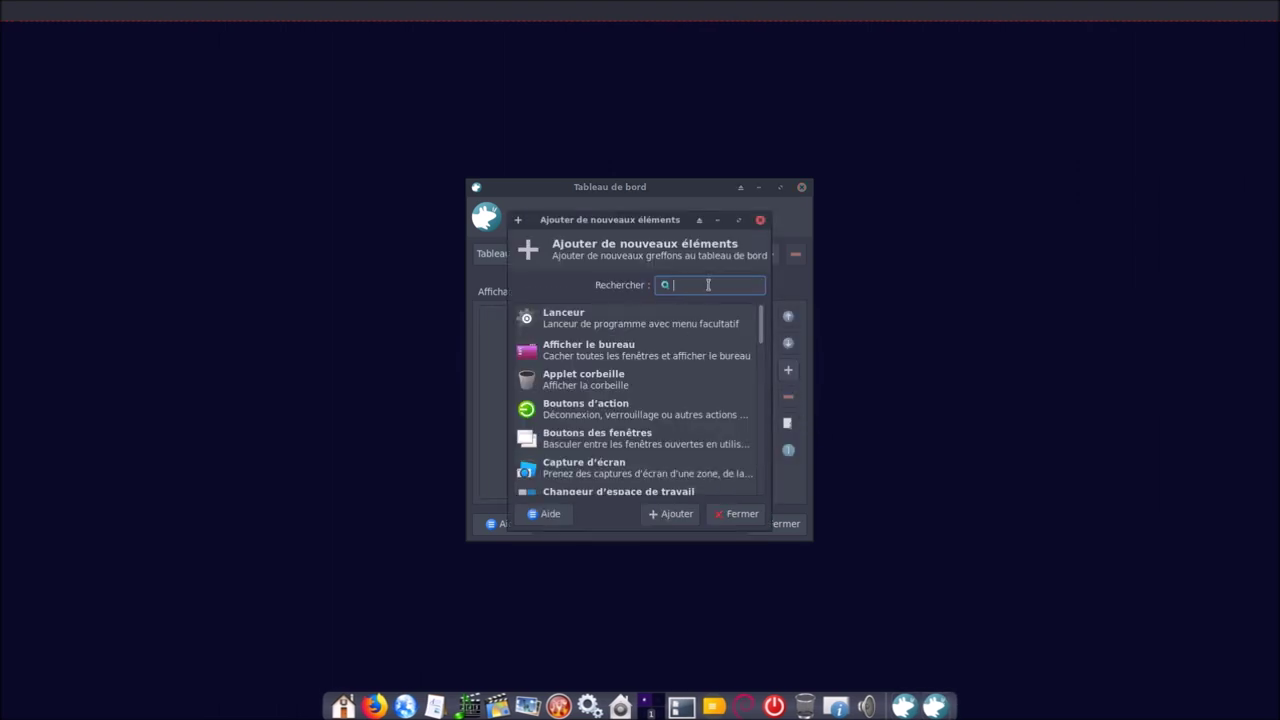
text(men)
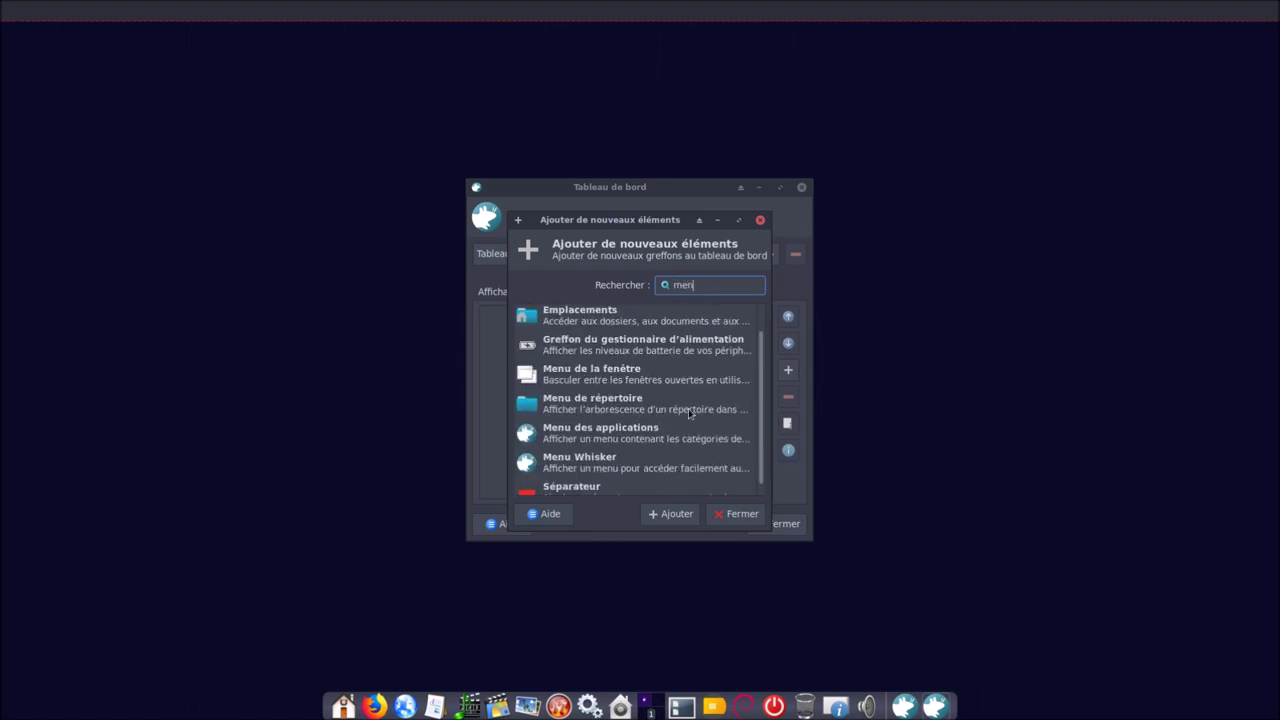
click(625, 462)
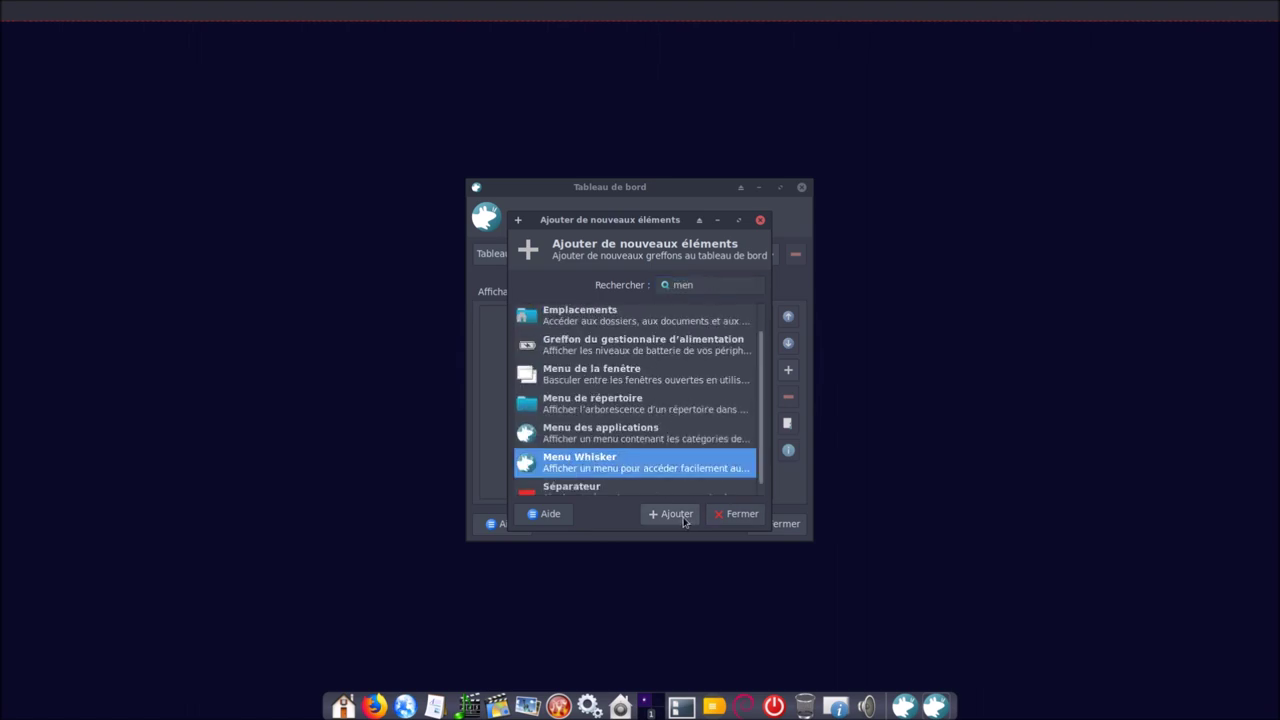
click(684, 516)
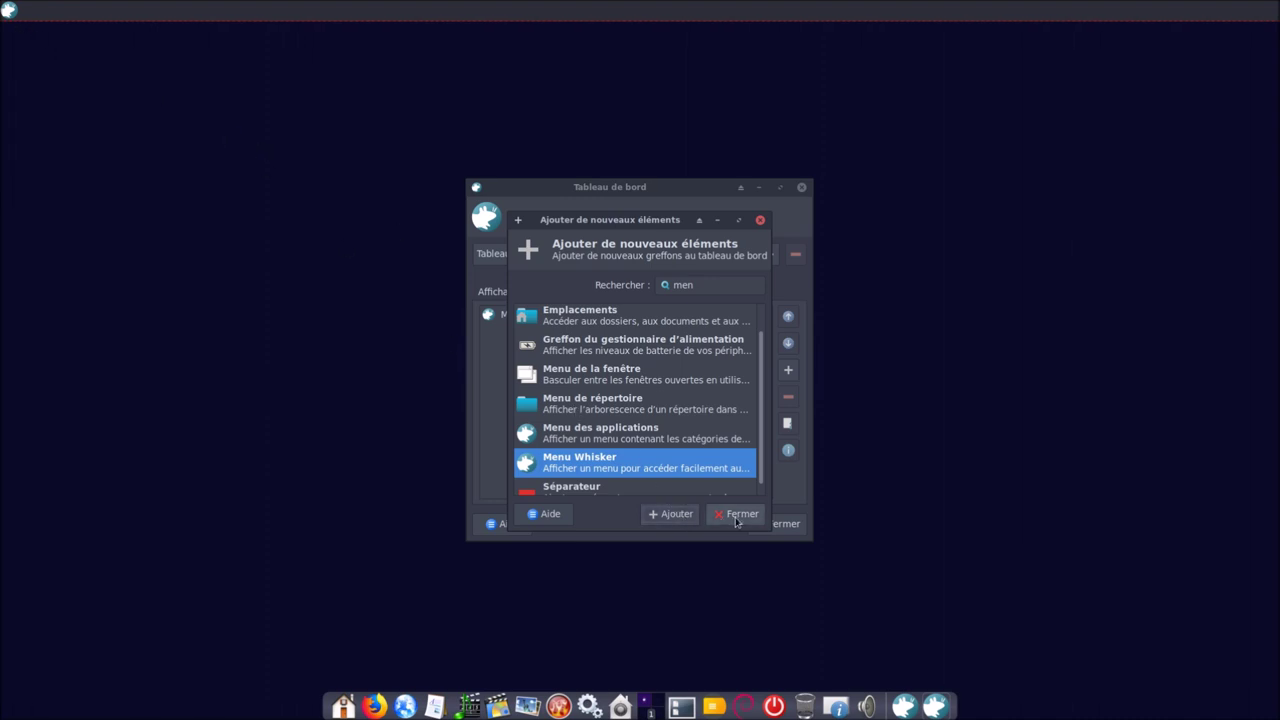
Clear the item search and add Boutons des fenêtres to the panel
double_click(706, 285)
key(BackSpace)
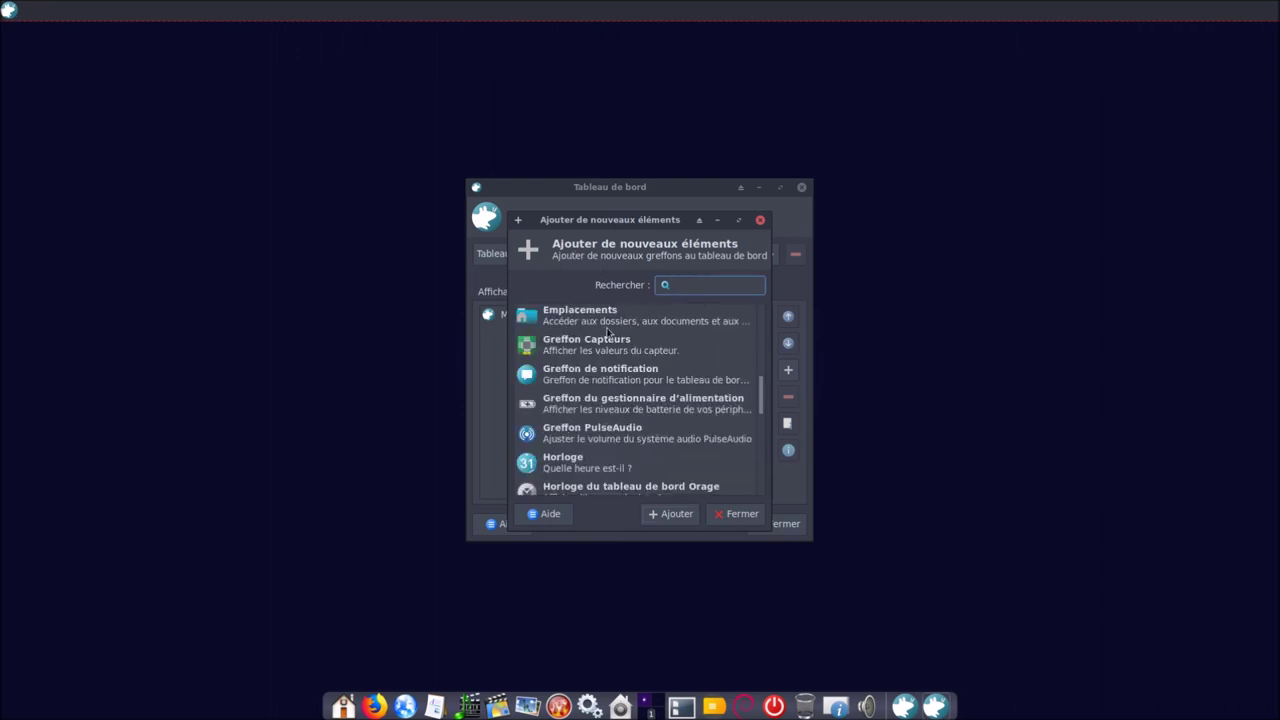
scroll(610, 337, up, 3)
scroll(610, 337, up, 3)
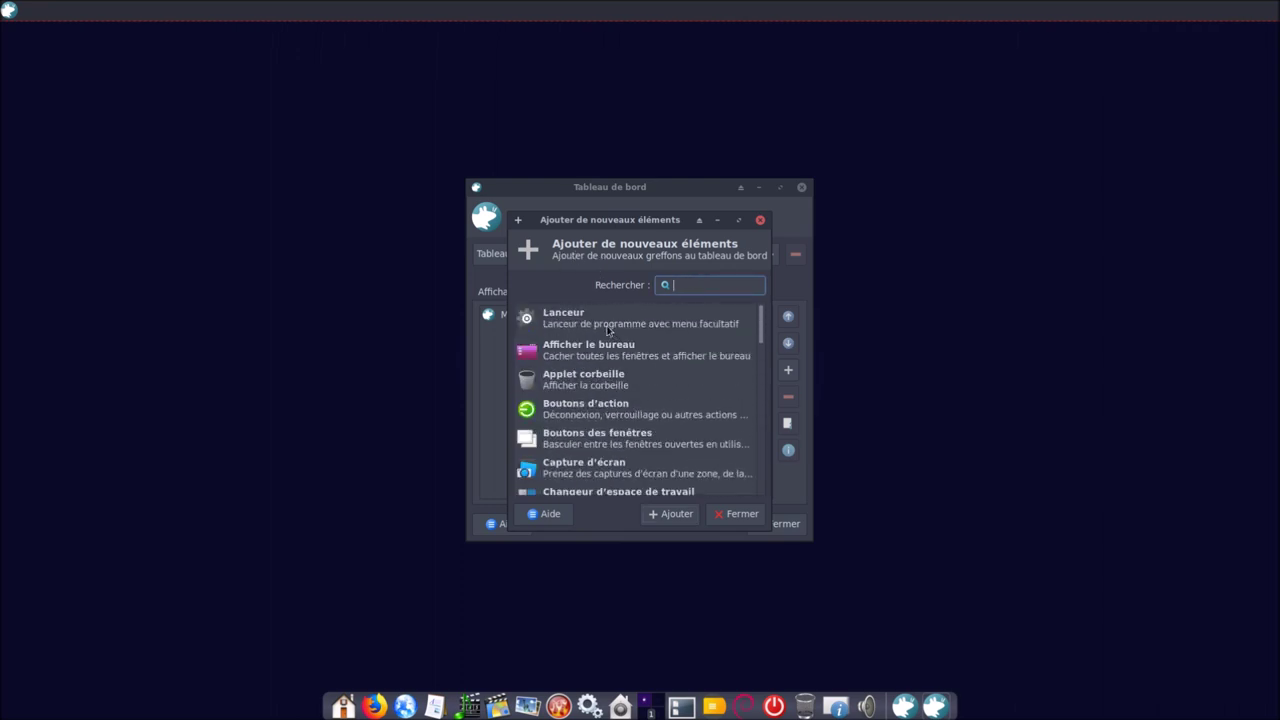
click(607, 446)
click(670, 513)
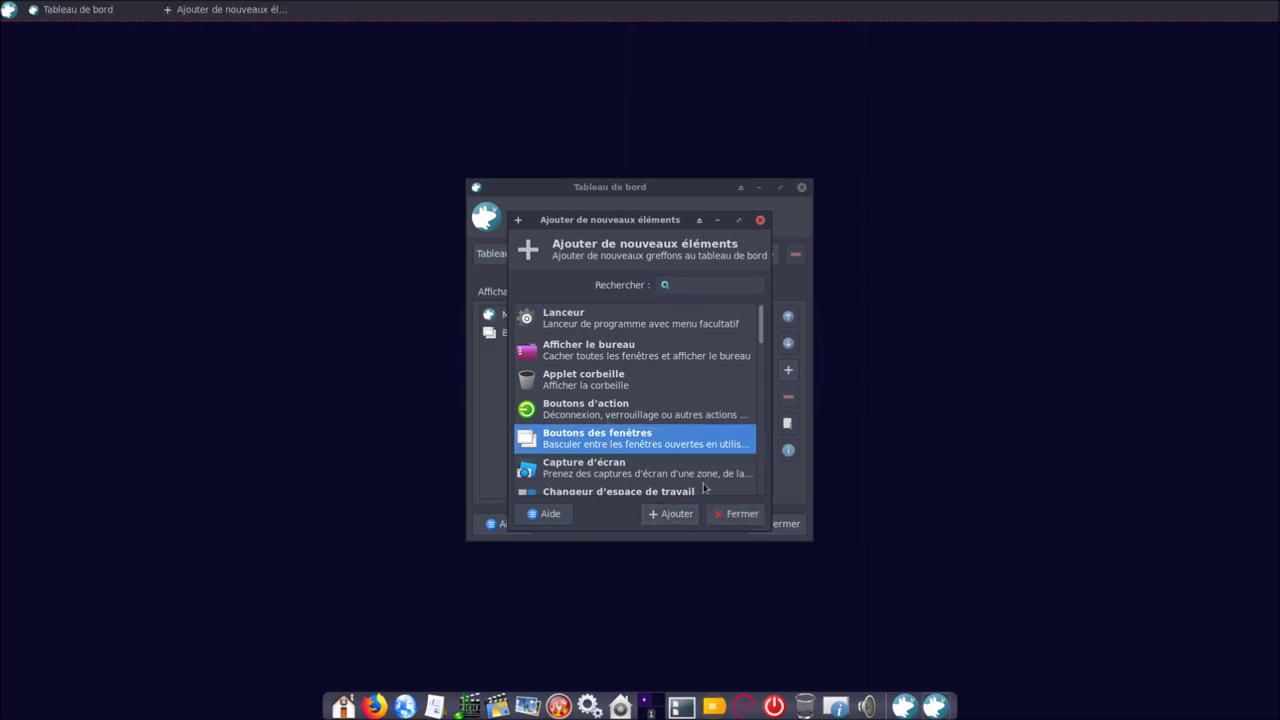
Add a Séparateur to the panel and close the list of new items
scroll(690, 465, down, 10)
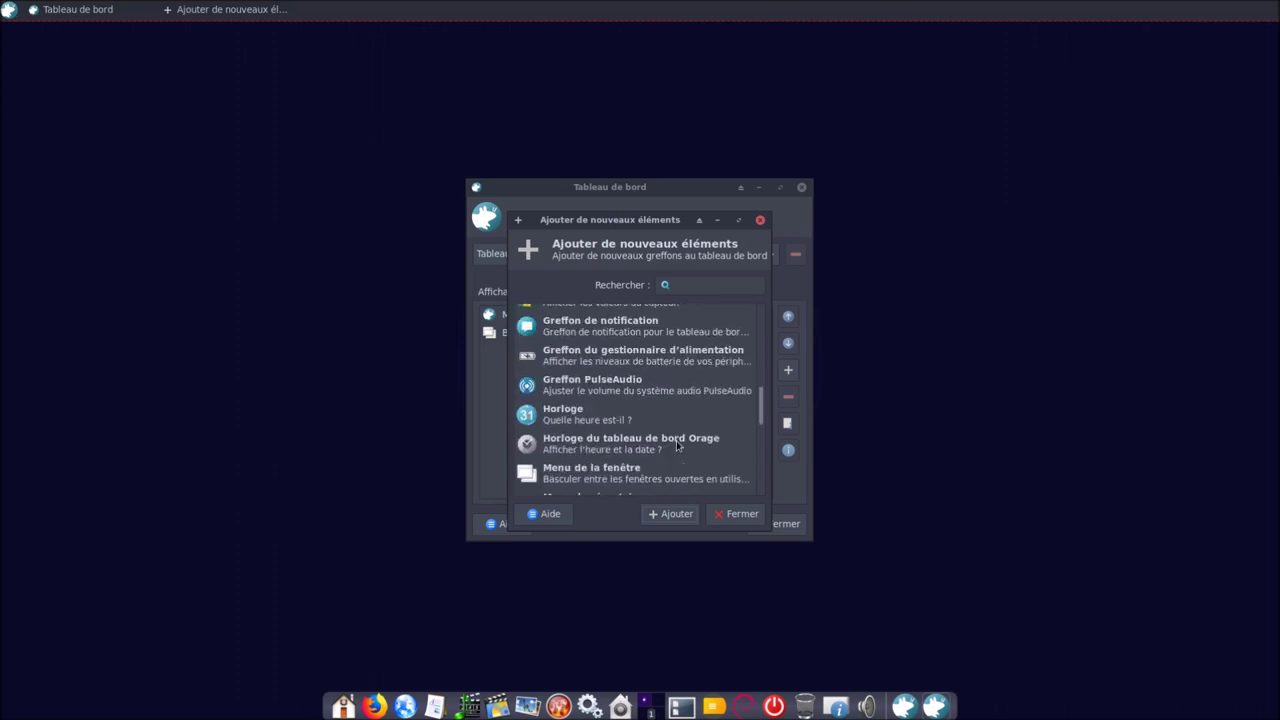
click(590, 425)
click(670, 513)
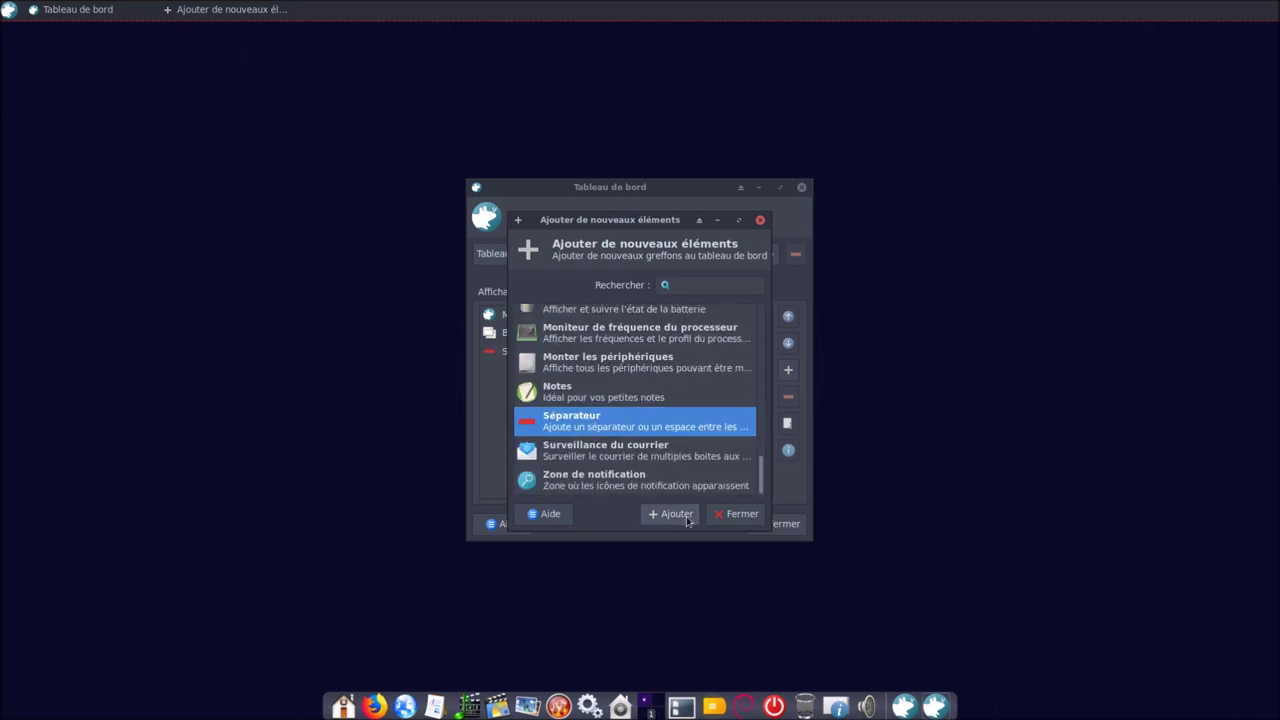
click(743, 514)
Examine the settings of the panel's Menu Whisker and Boutons des fenêtres items
click(537, 321)
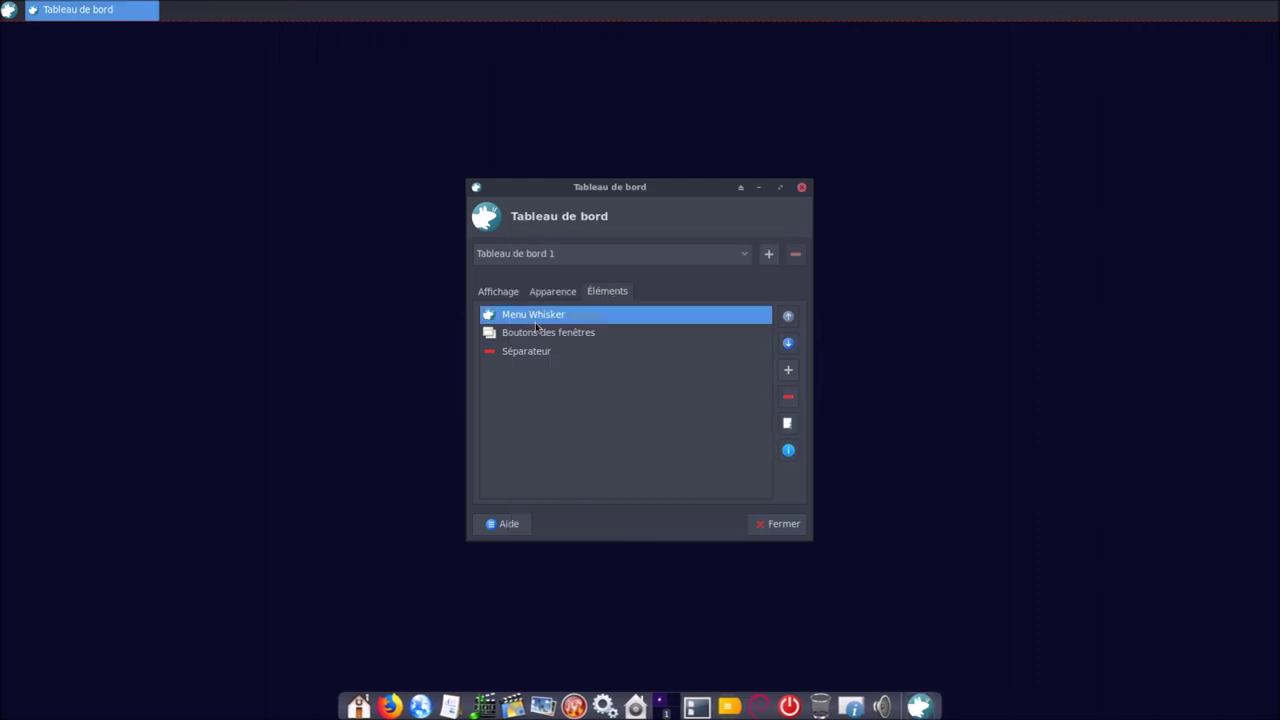
click(788, 424)
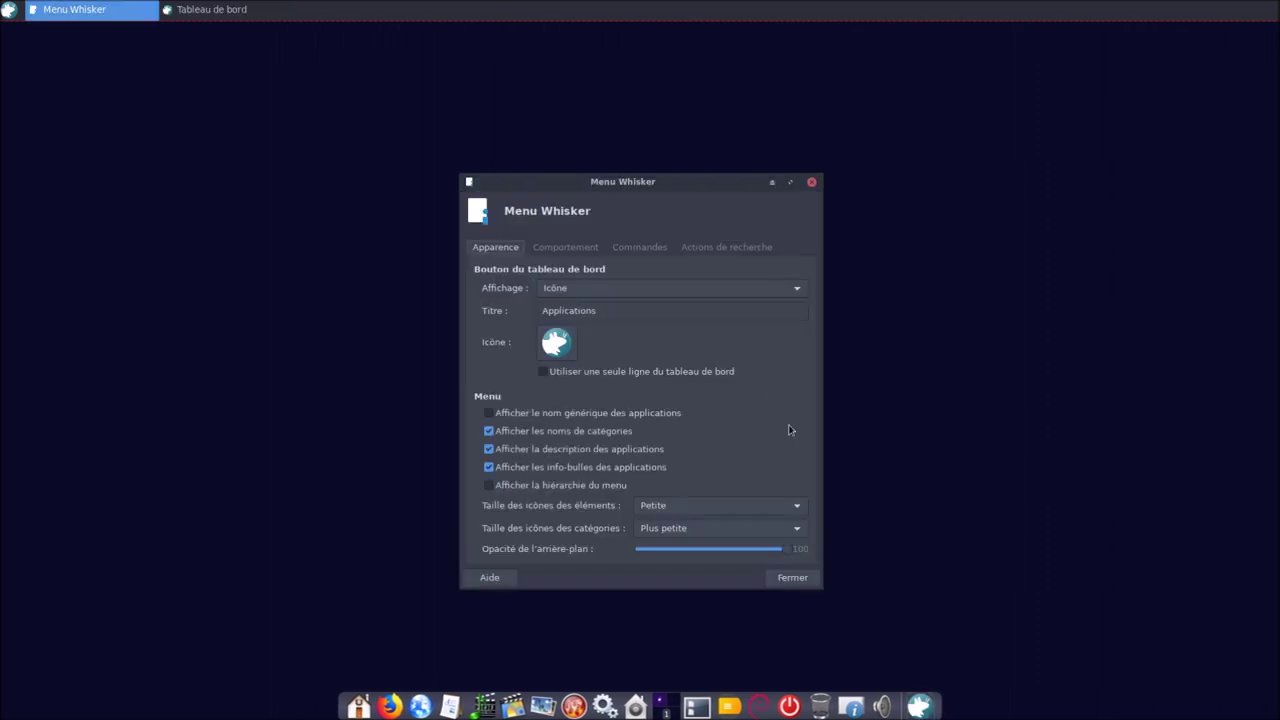
click(792, 577)
click(528, 337)
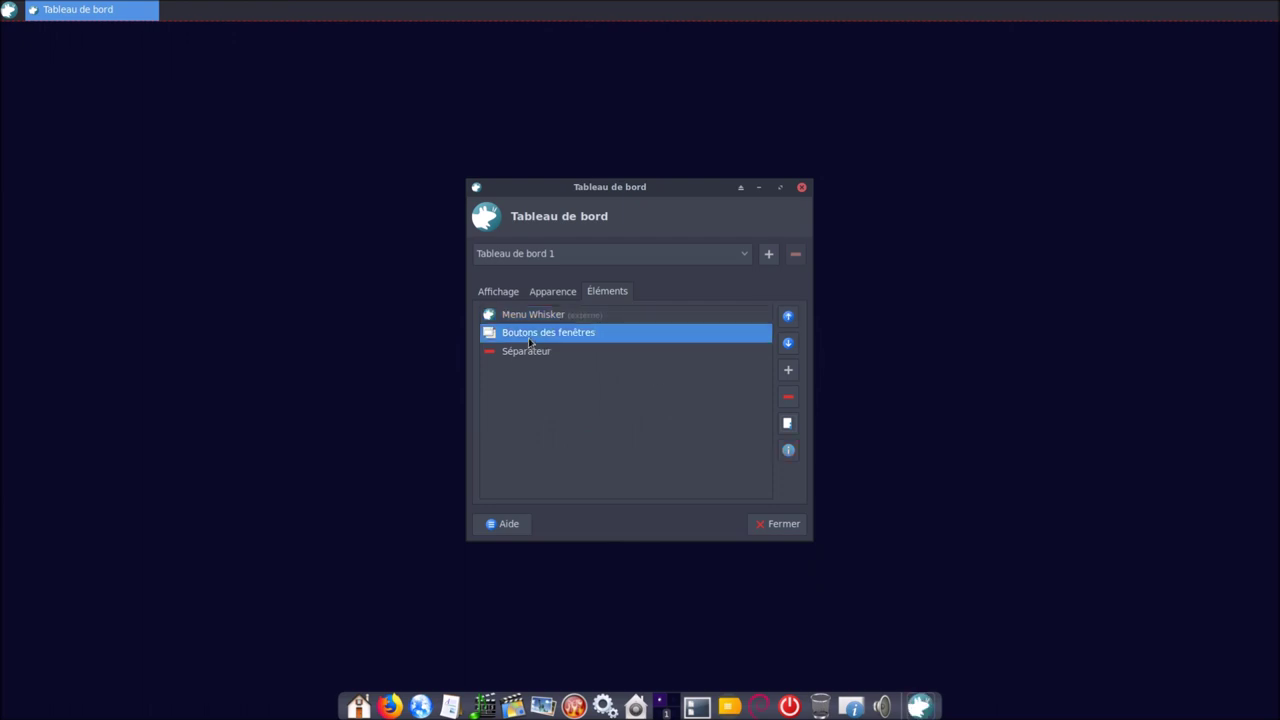
click(788, 424)
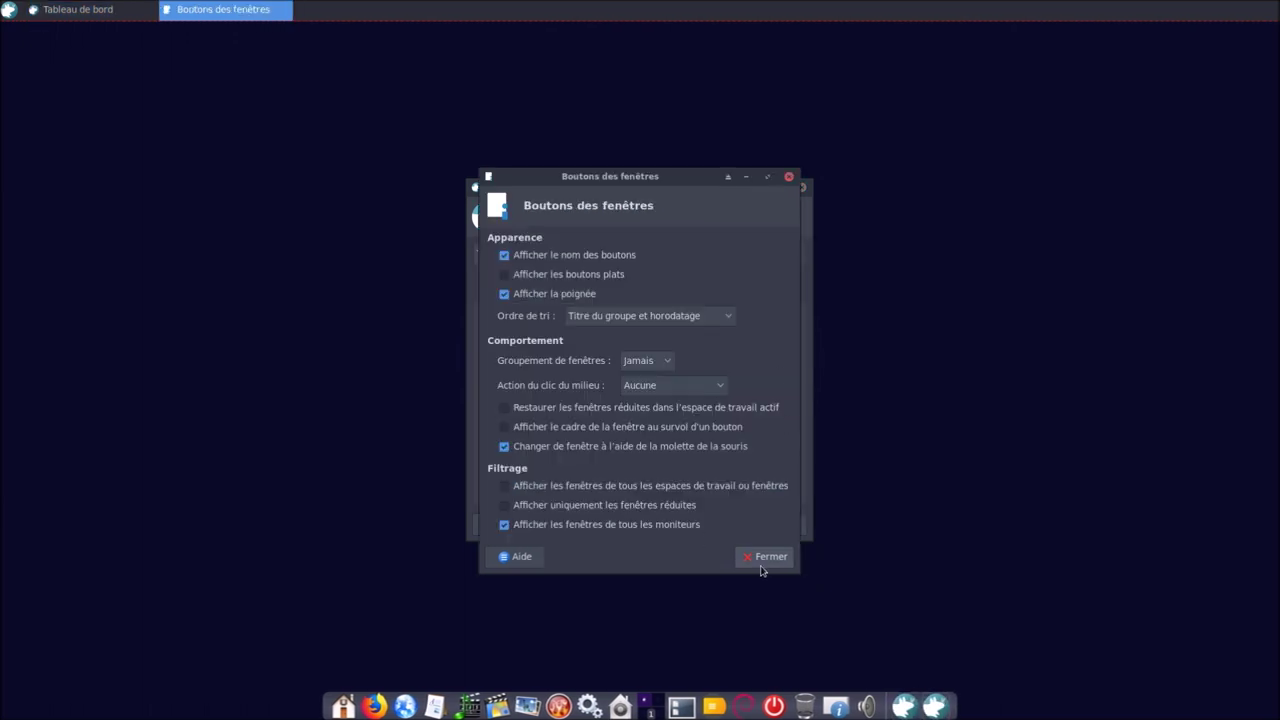
click(772, 560)
Change the panel separator's style and expand it across the panel's free space
click(549, 352)
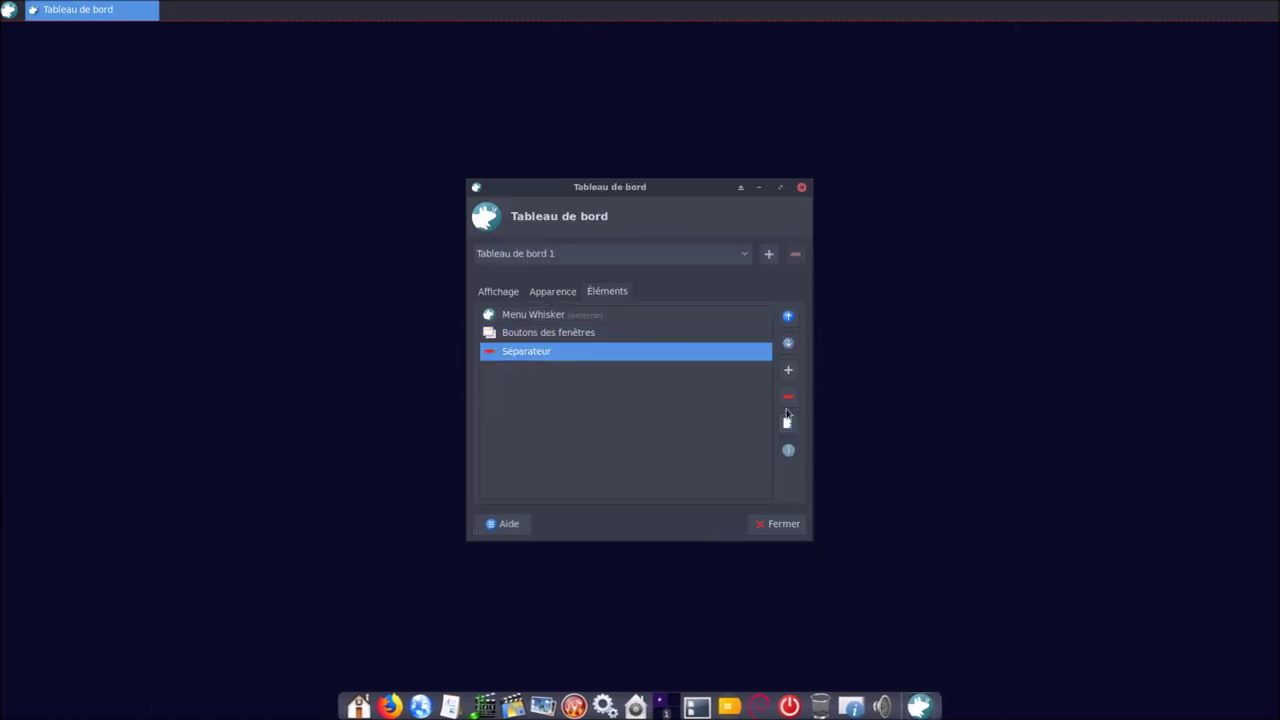
click(788, 424)
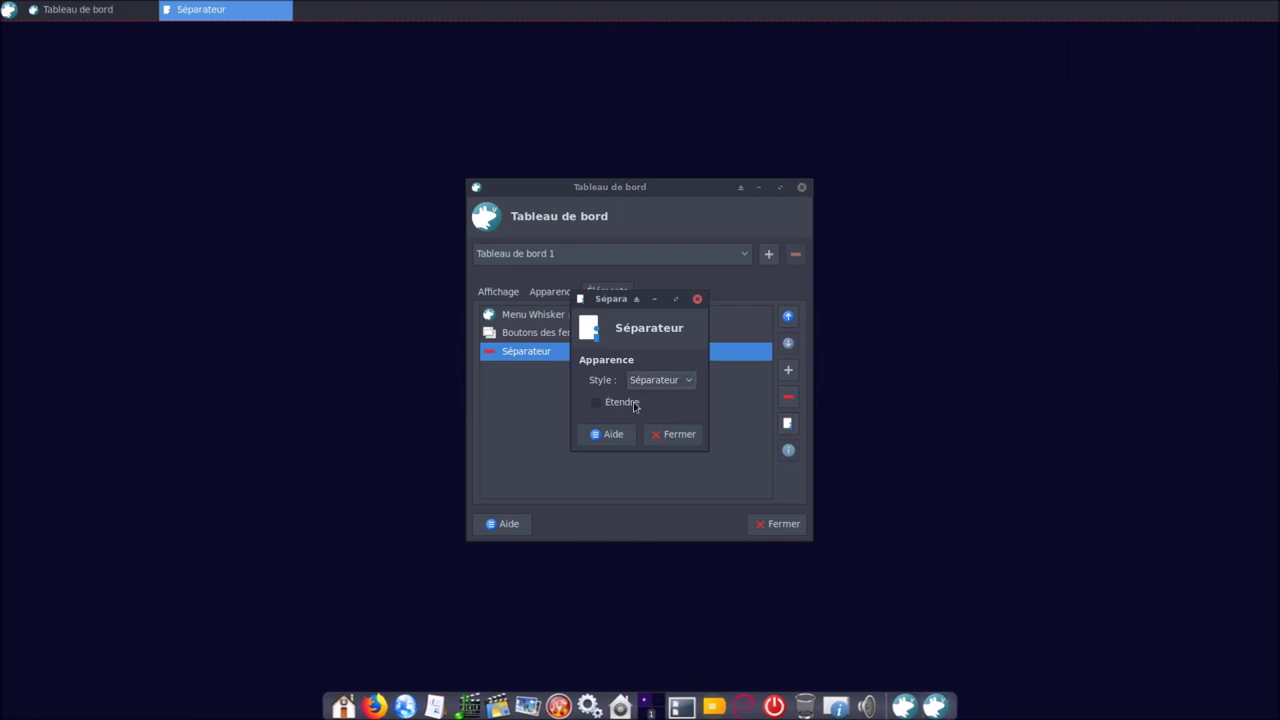
click(659, 384)
click(657, 358)
click(674, 434)
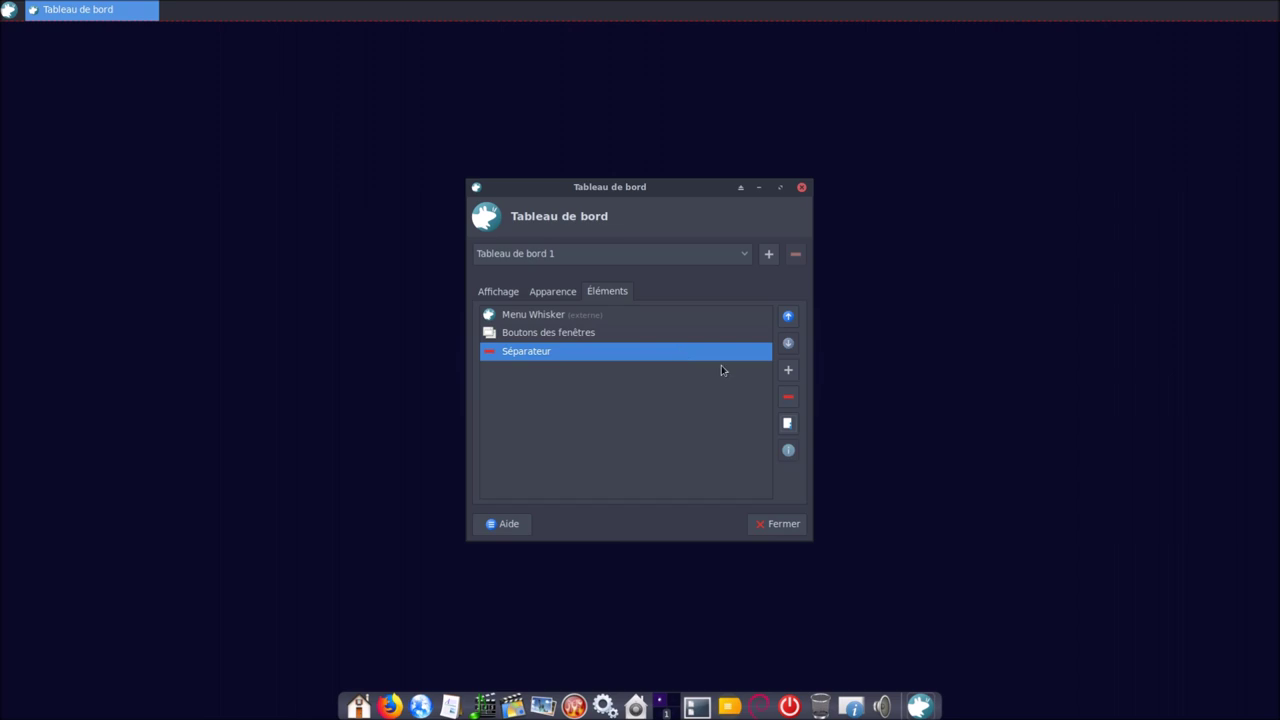
Add the Zone de notification item to the panel after the separator
click(788, 370)
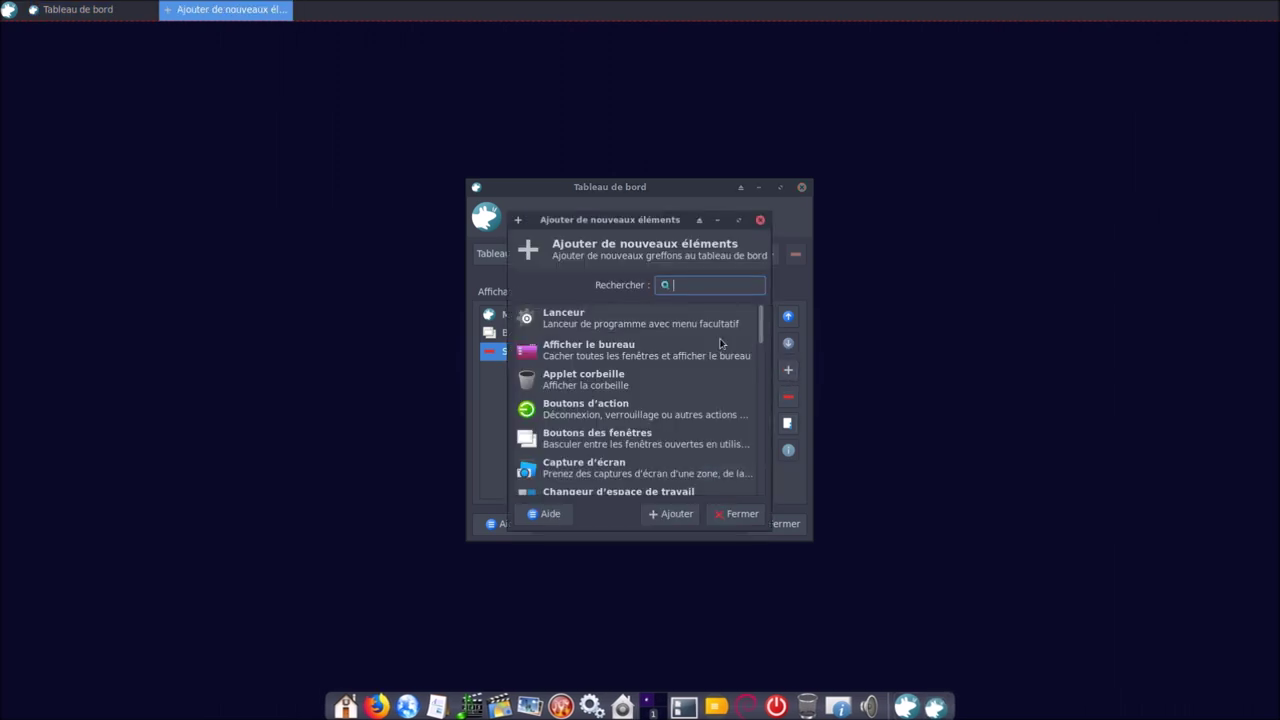
scroll(687, 326, down, 10)
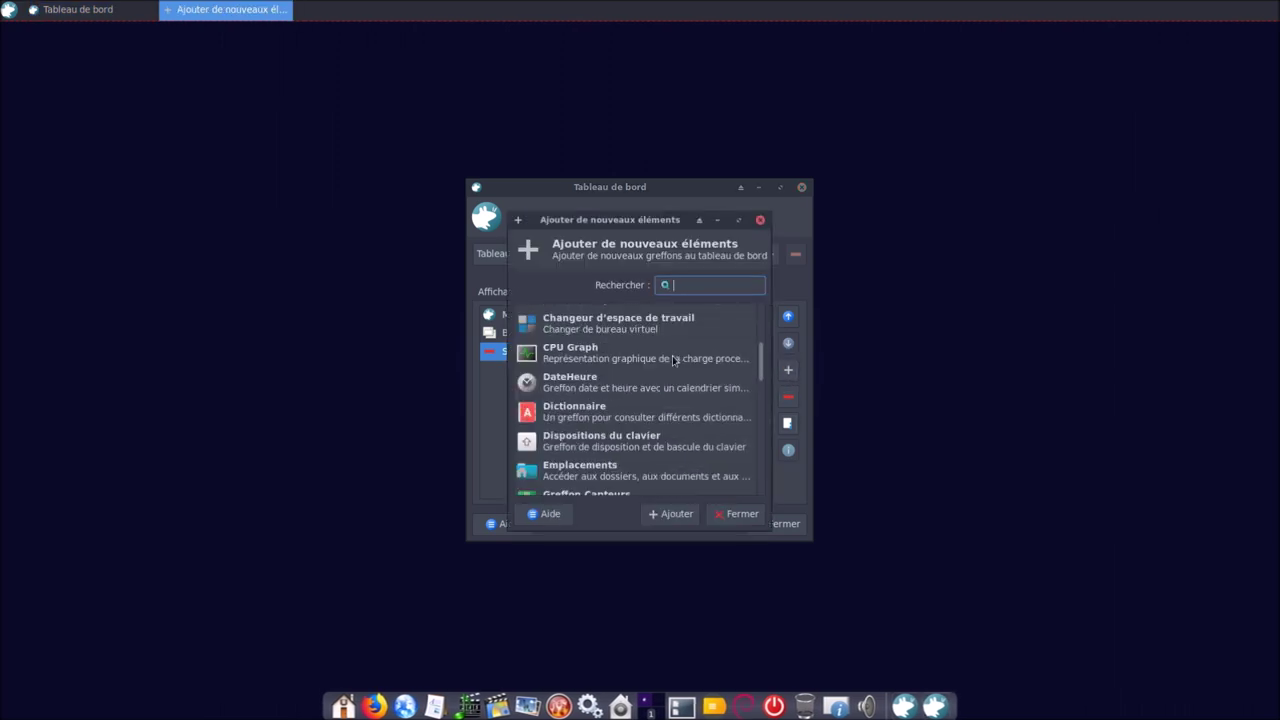
click(627, 487)
click(674, 518)
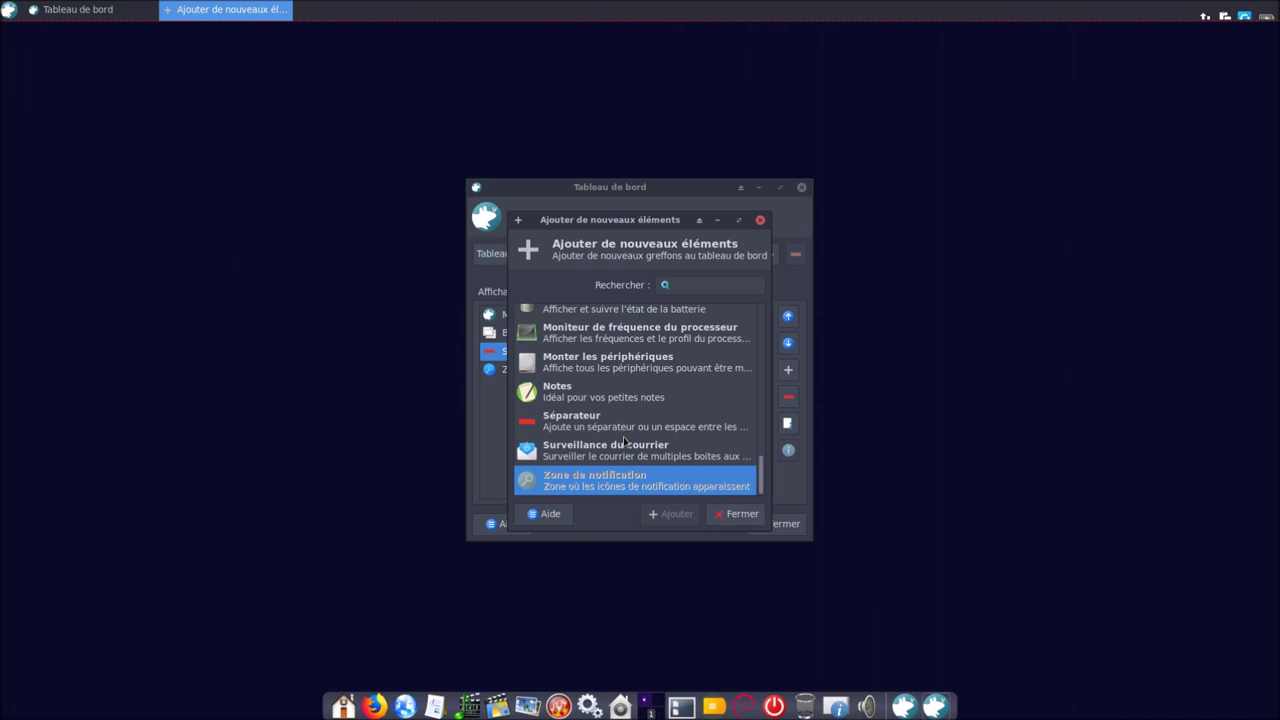
Add the Boutons d'action and Changeur d'espace de travail items to the panel
scroll(624, 440, up, 1)
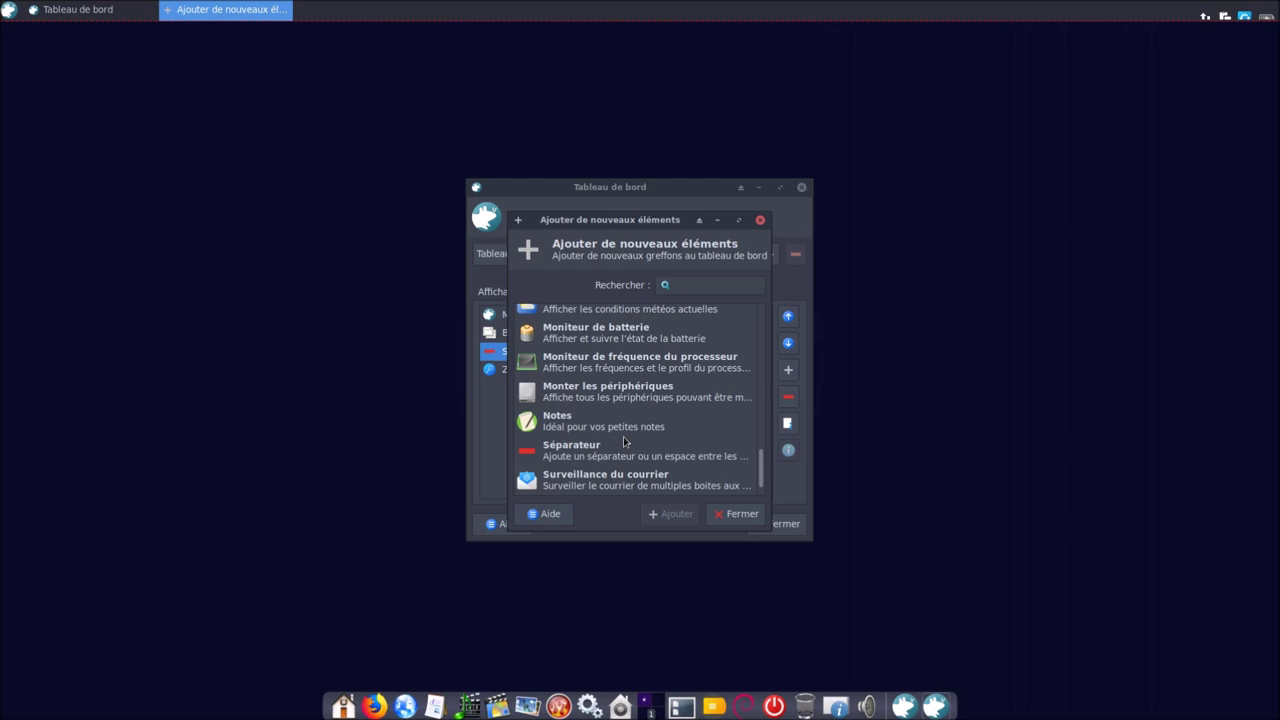
scroll(623, 436, up, 15)
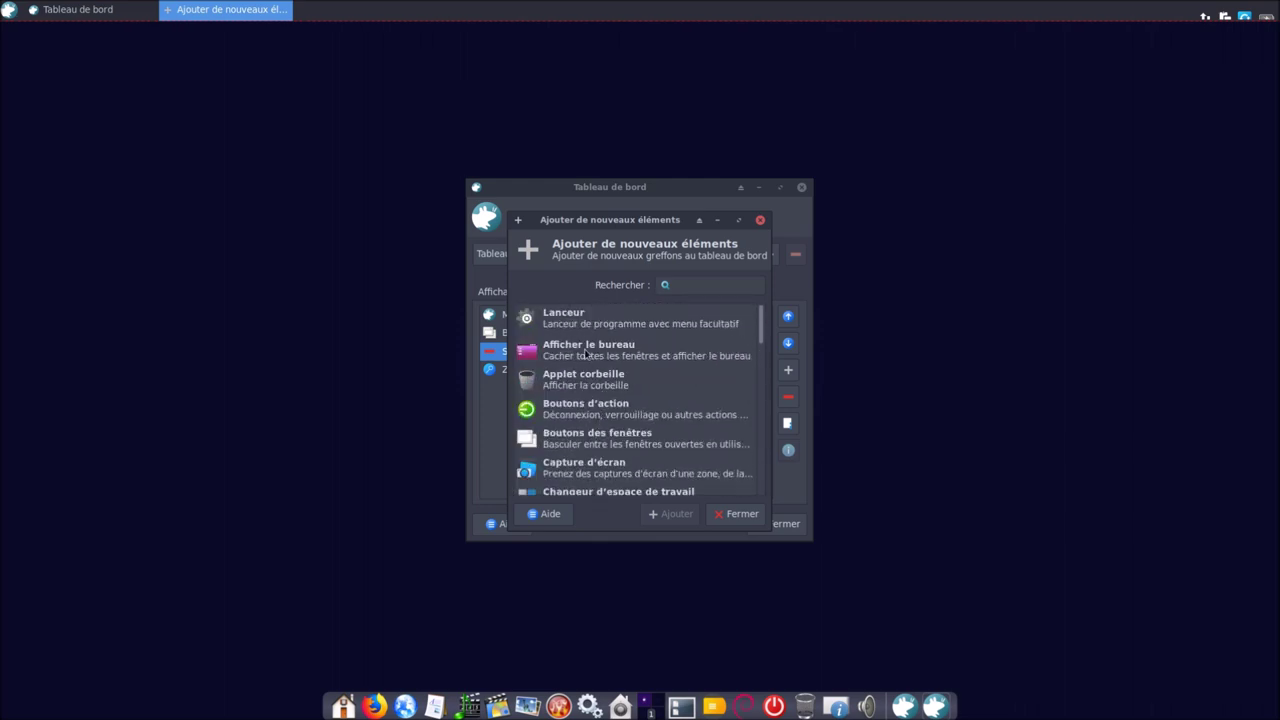
click(580, 404)
click(670, 513)
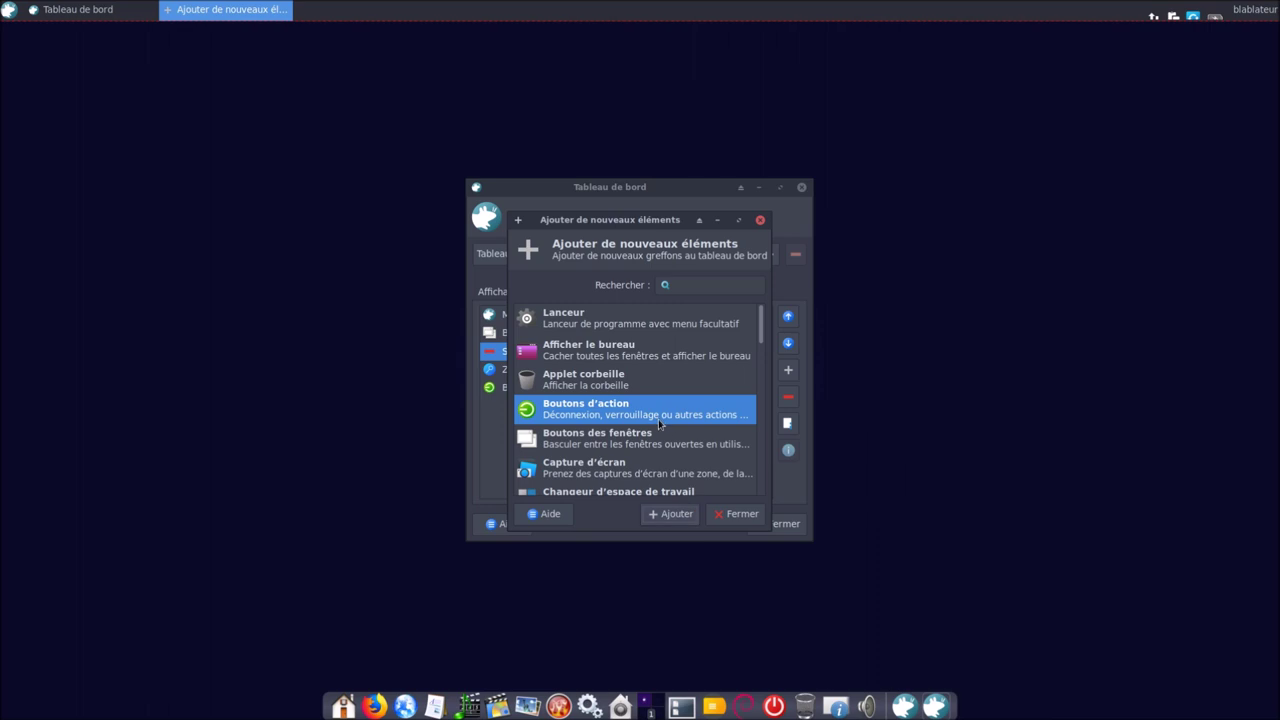
scroll(654, 434, down, 1)
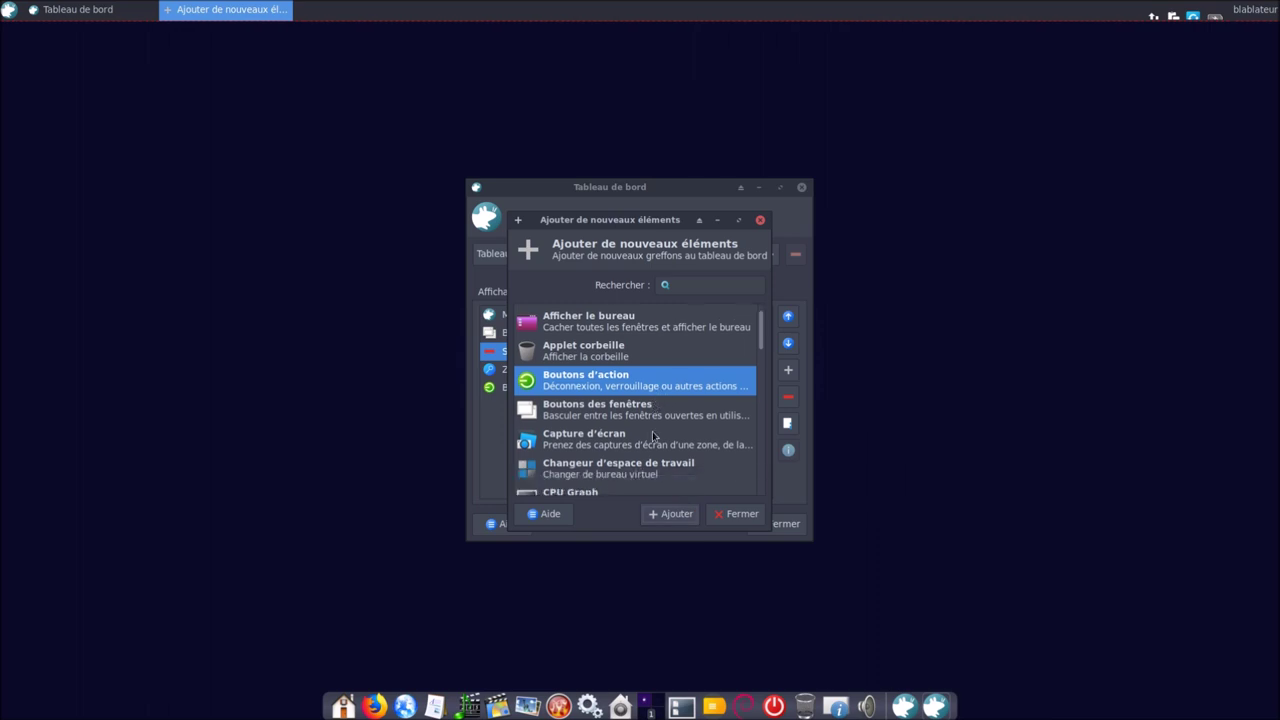
scroll(634, 470, down, 1)
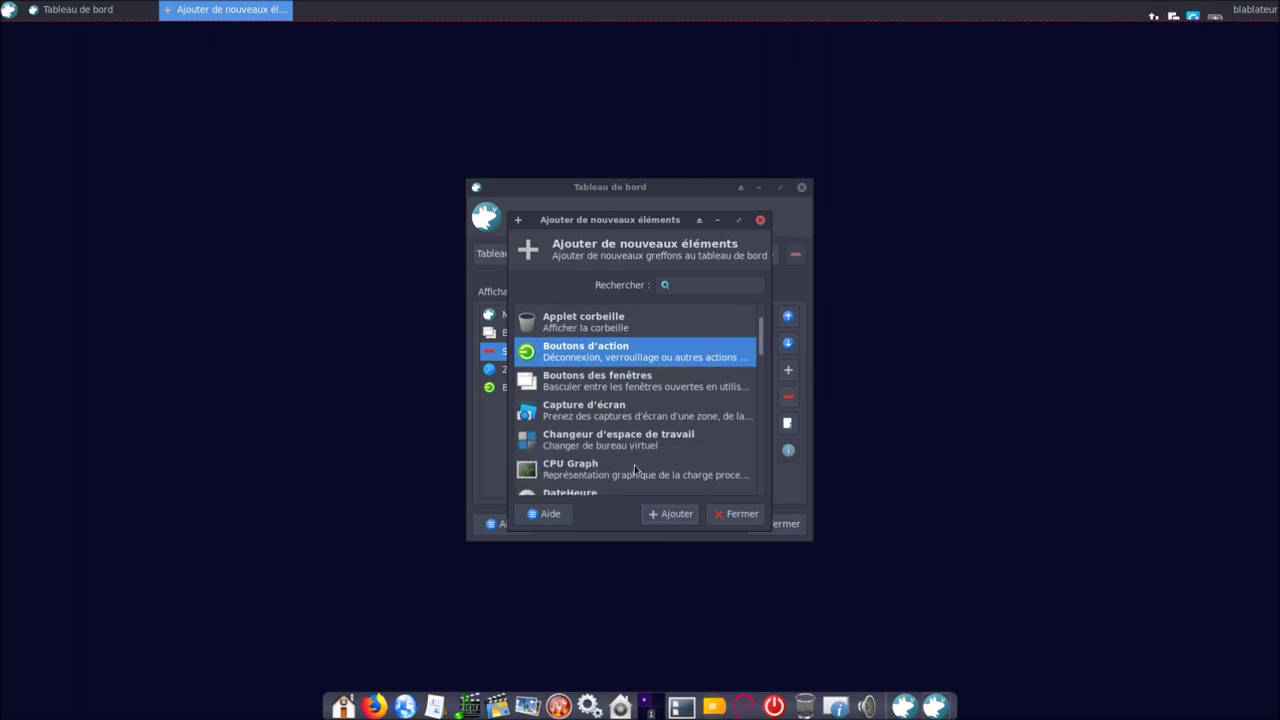
double_click(630, 450)
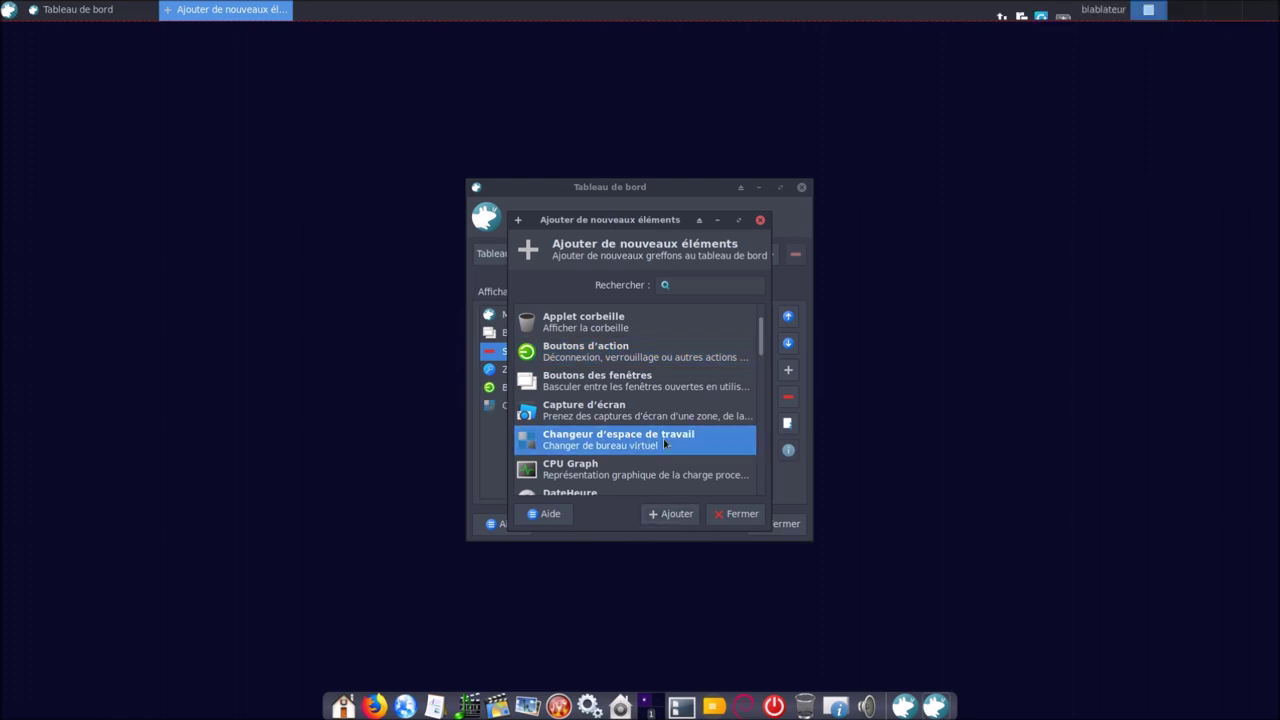
Add the Greffon de notification item to the panel
scroll(664, 443, down, 2)
scroll(664, 443, down, 1)
scroll(664, 443, down, 2)
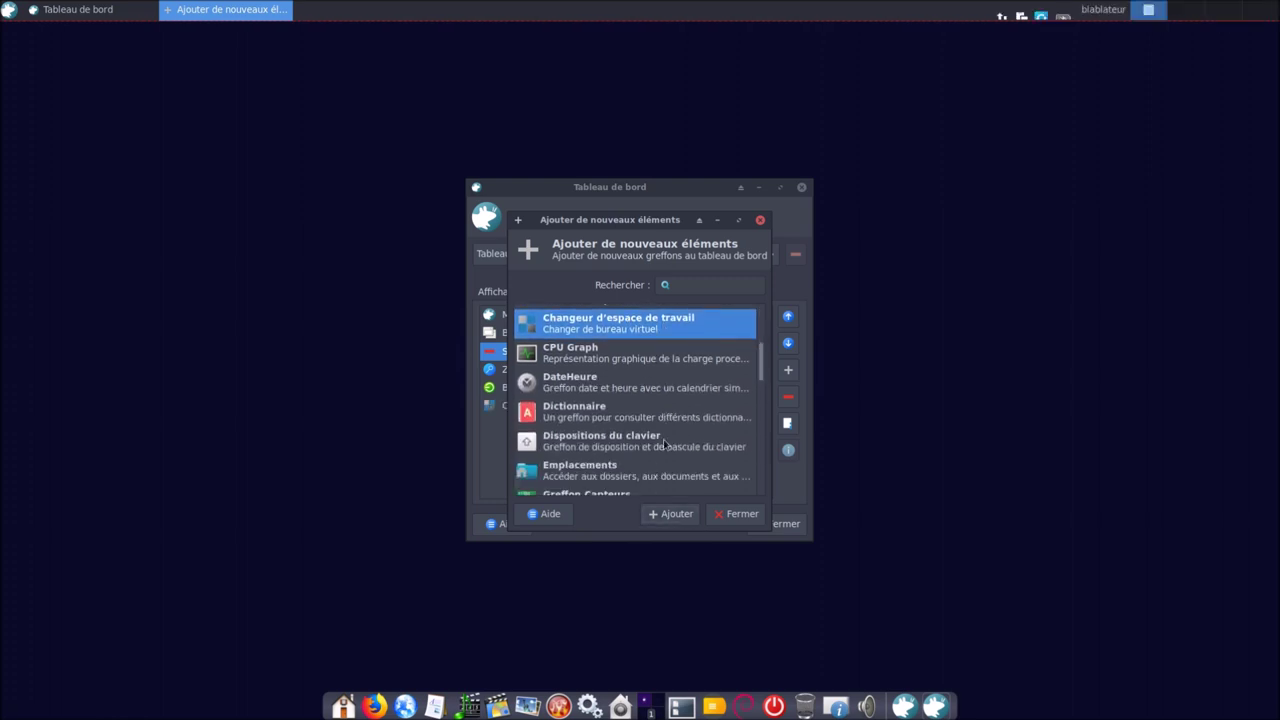
scroll(664, 443, down, 2)
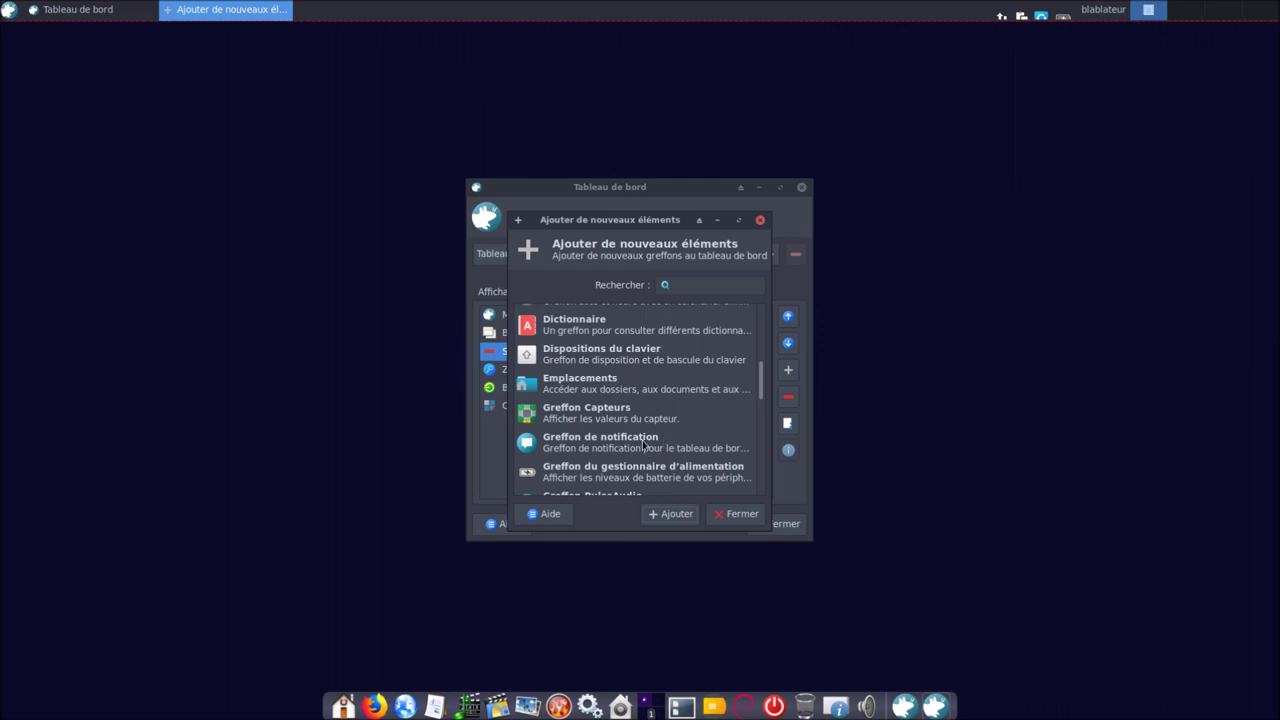
click(659, 448)
click(677, 516)
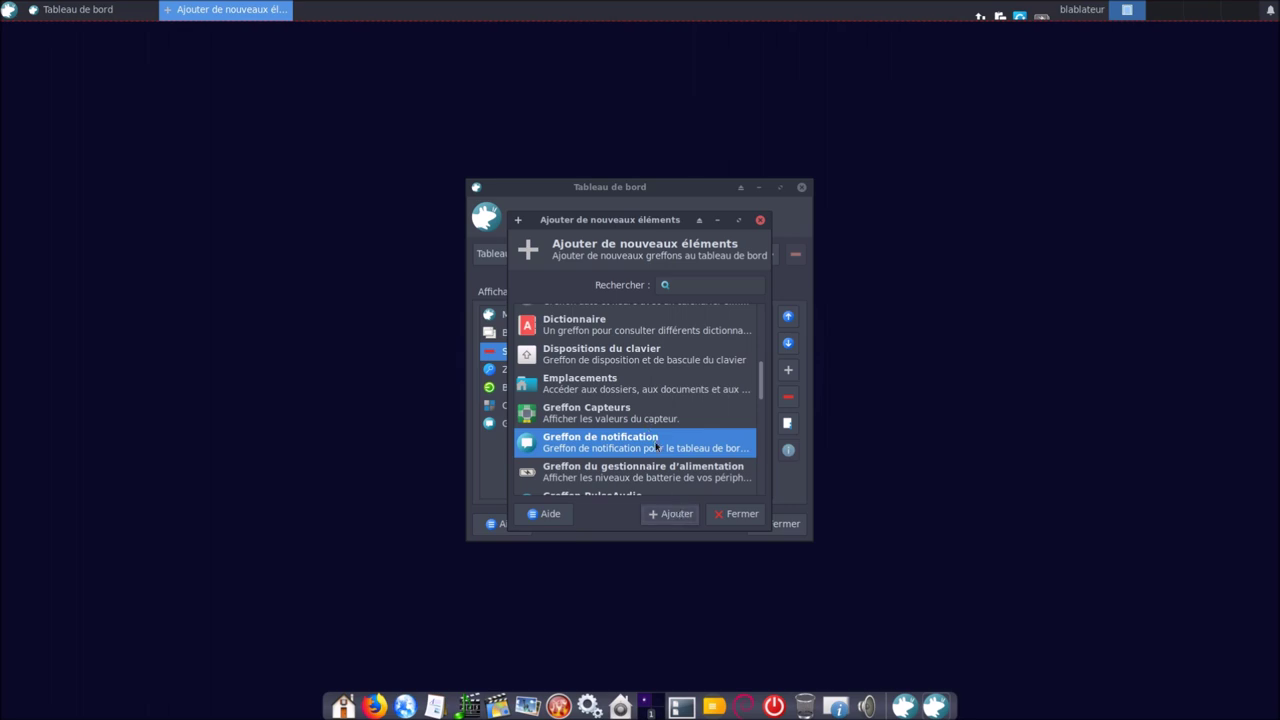
Add the Horloge item to the panel after the notification plugin
scroll(659, 456, down, 2)
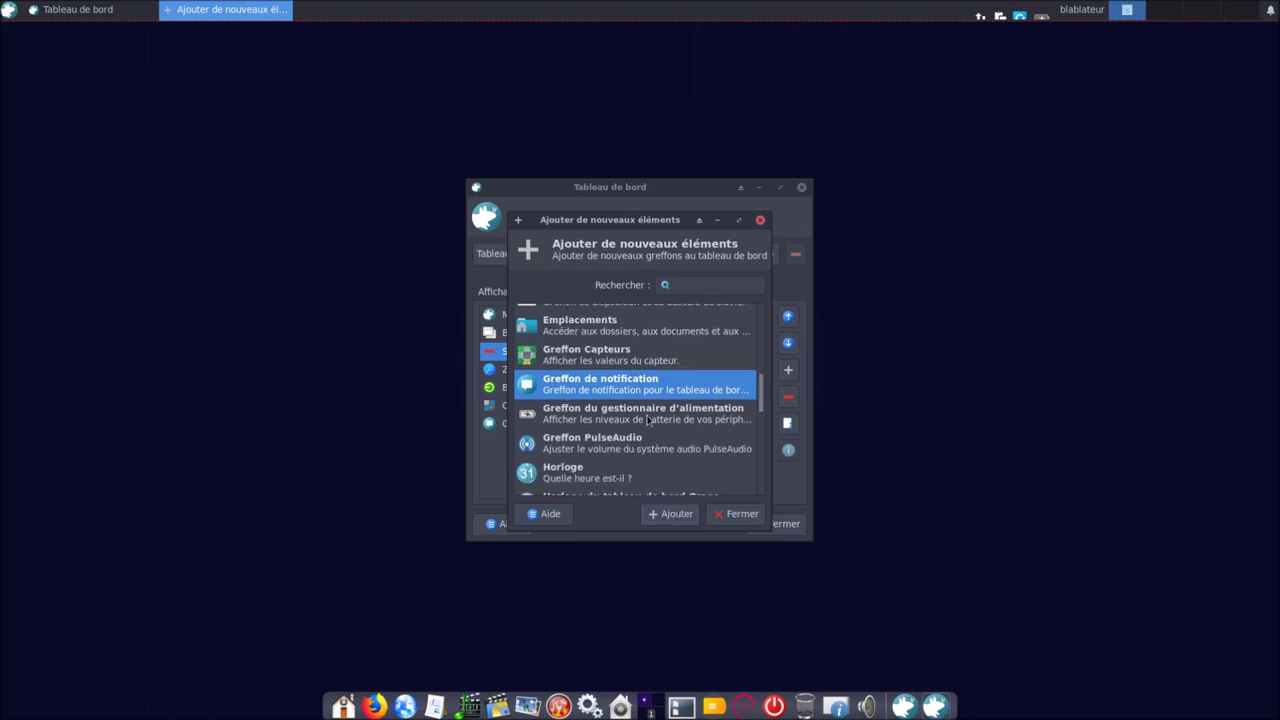
scroll(648, 420, down, 1)
click(616, 447)
click(670, 513)
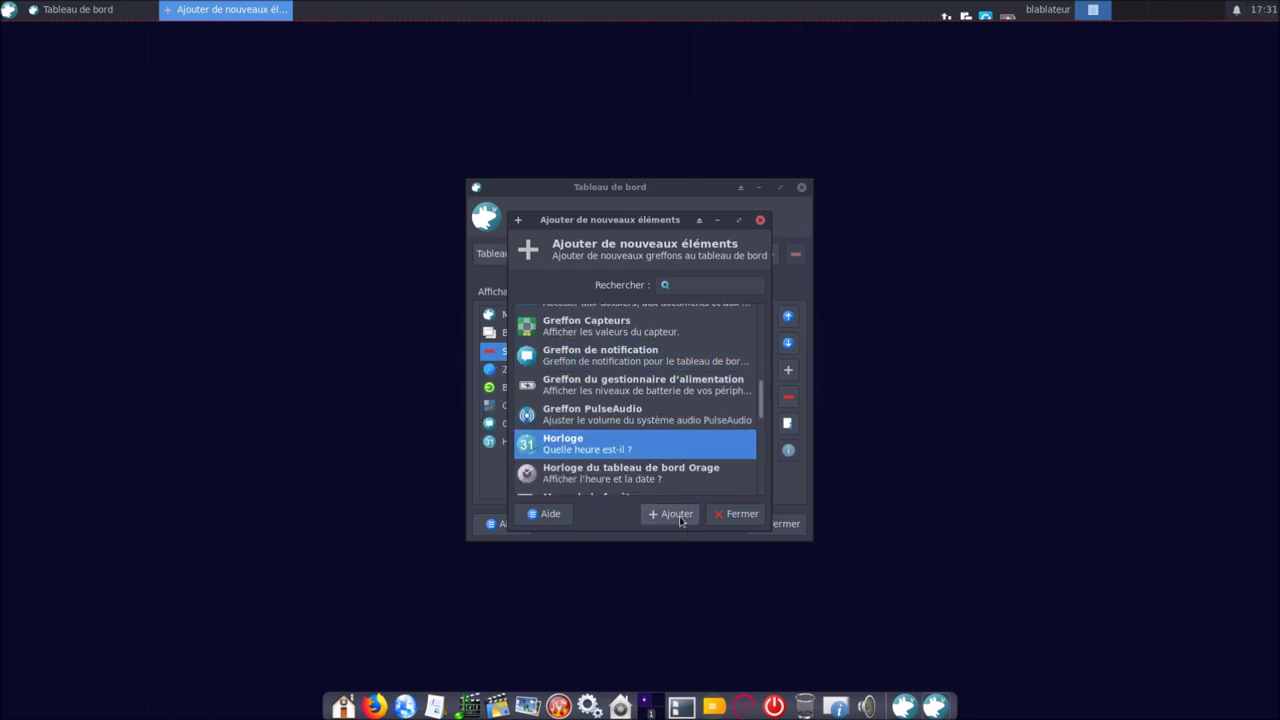
Add the Horloge du tableau de bord Orage item to the panel
scroll(656, 450, down, 1)
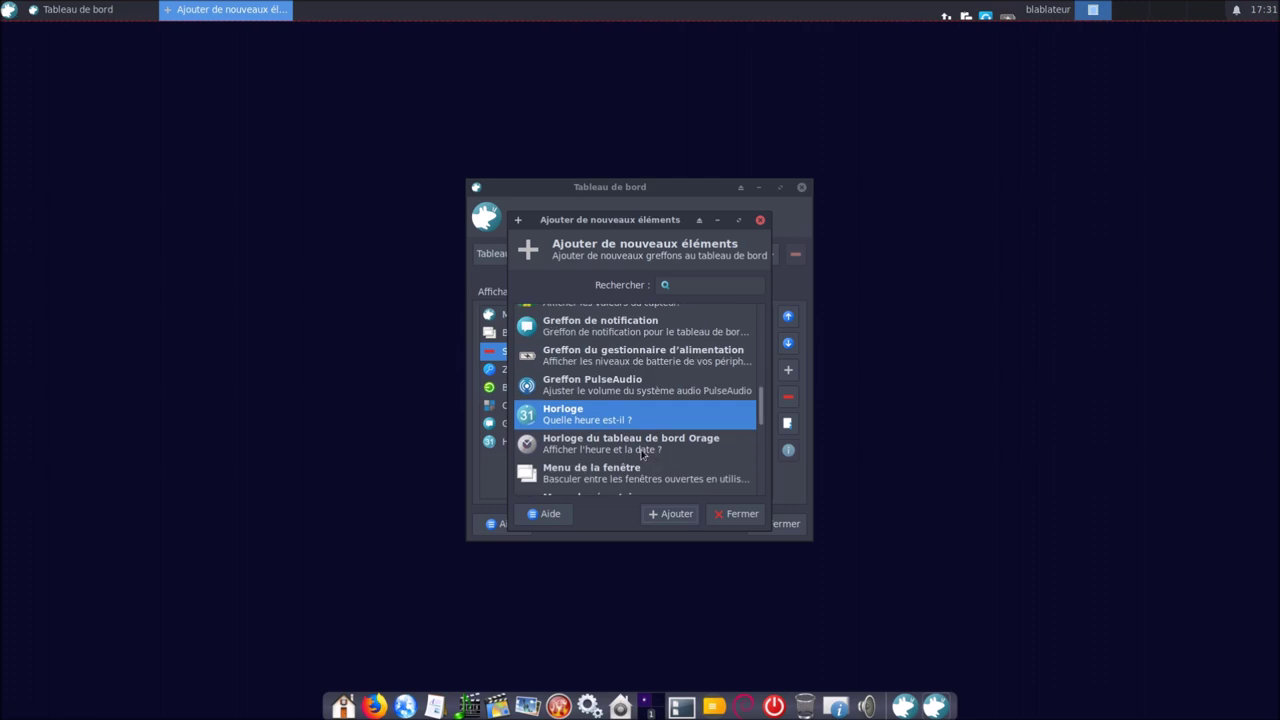
click(642, 452)
click(672, 513)
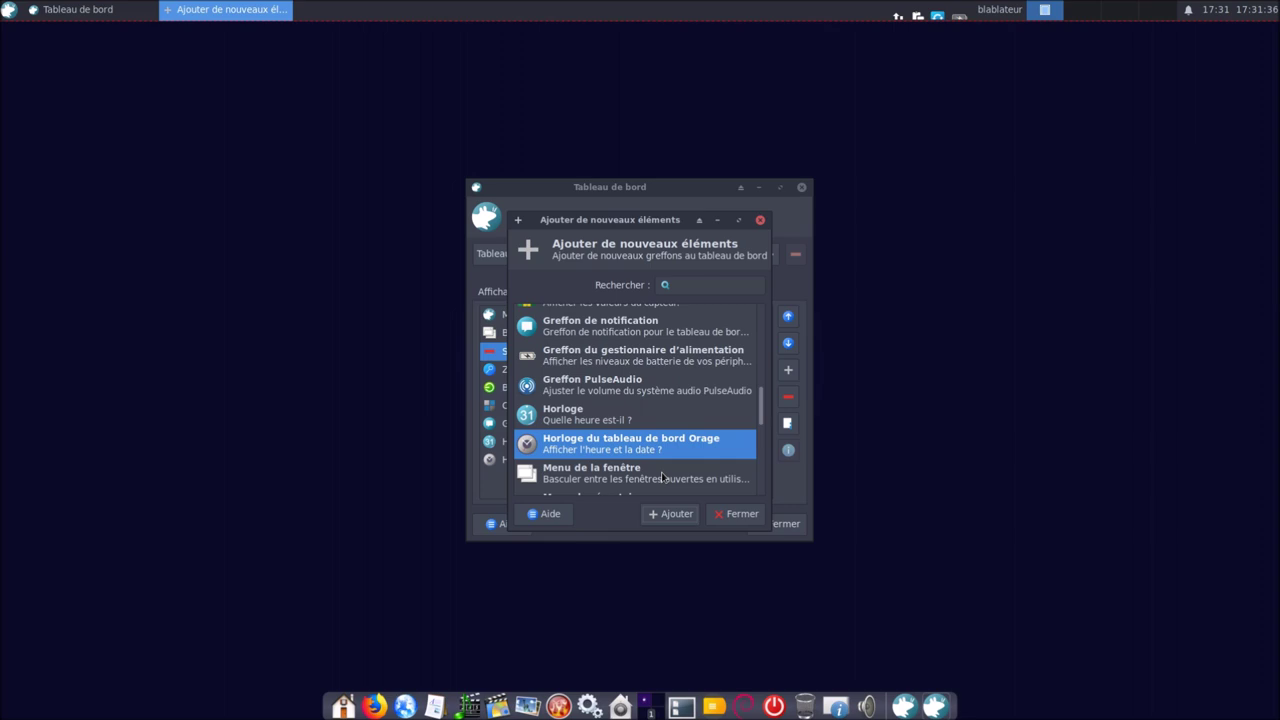
Look through the remaining available panel items and close the list of new items
scroll(650, 450, down, 2)
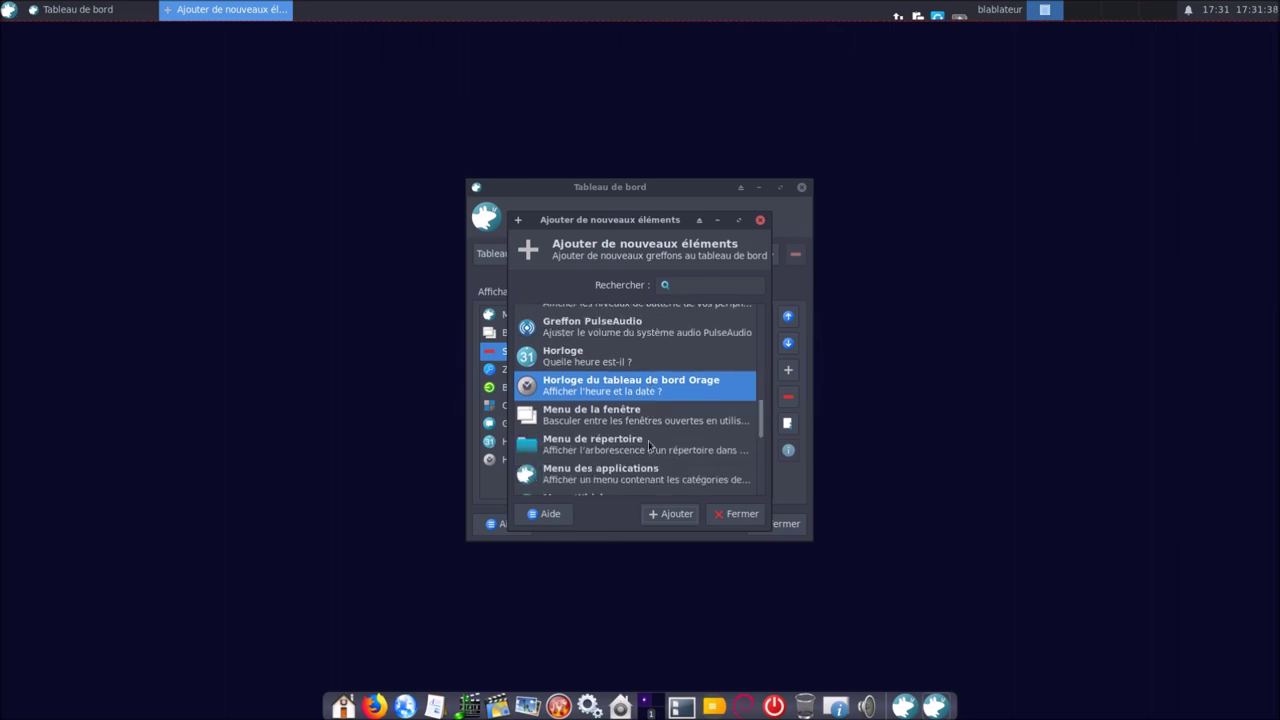
scroll(648, 445, down, 2)
scroll(648, 445, down, 5)
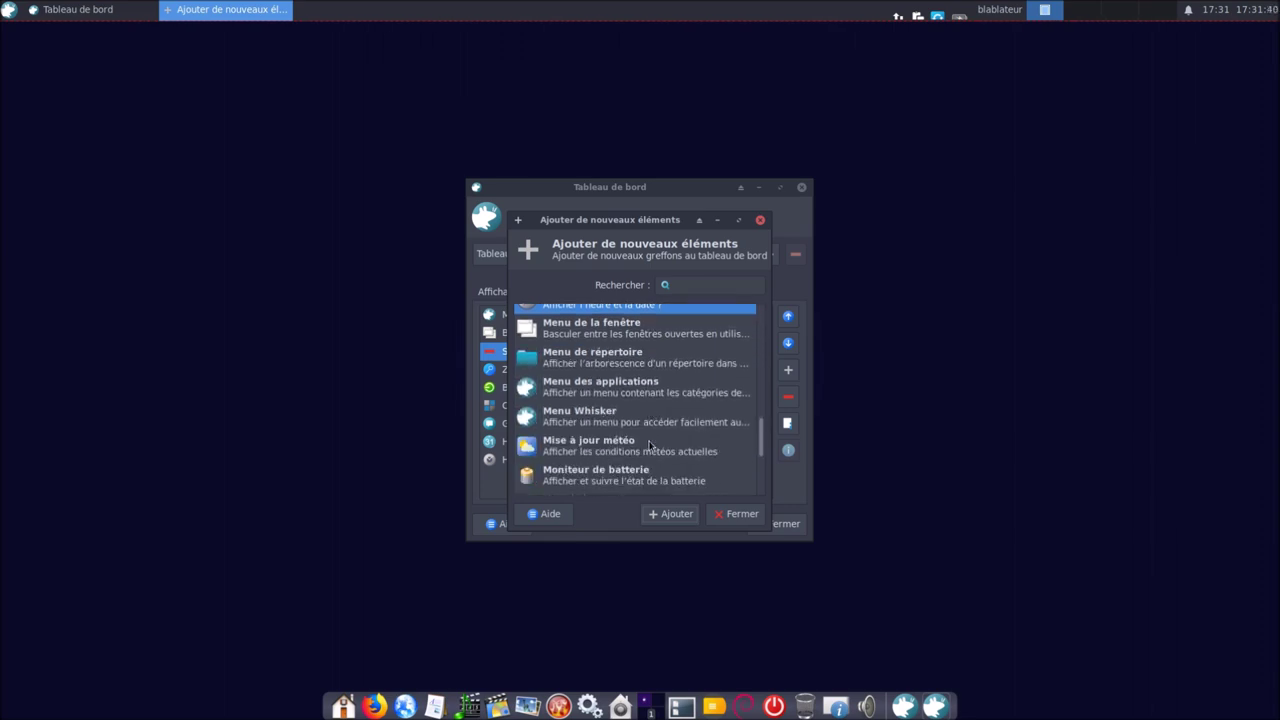
scroll(650, 446, down, 2)
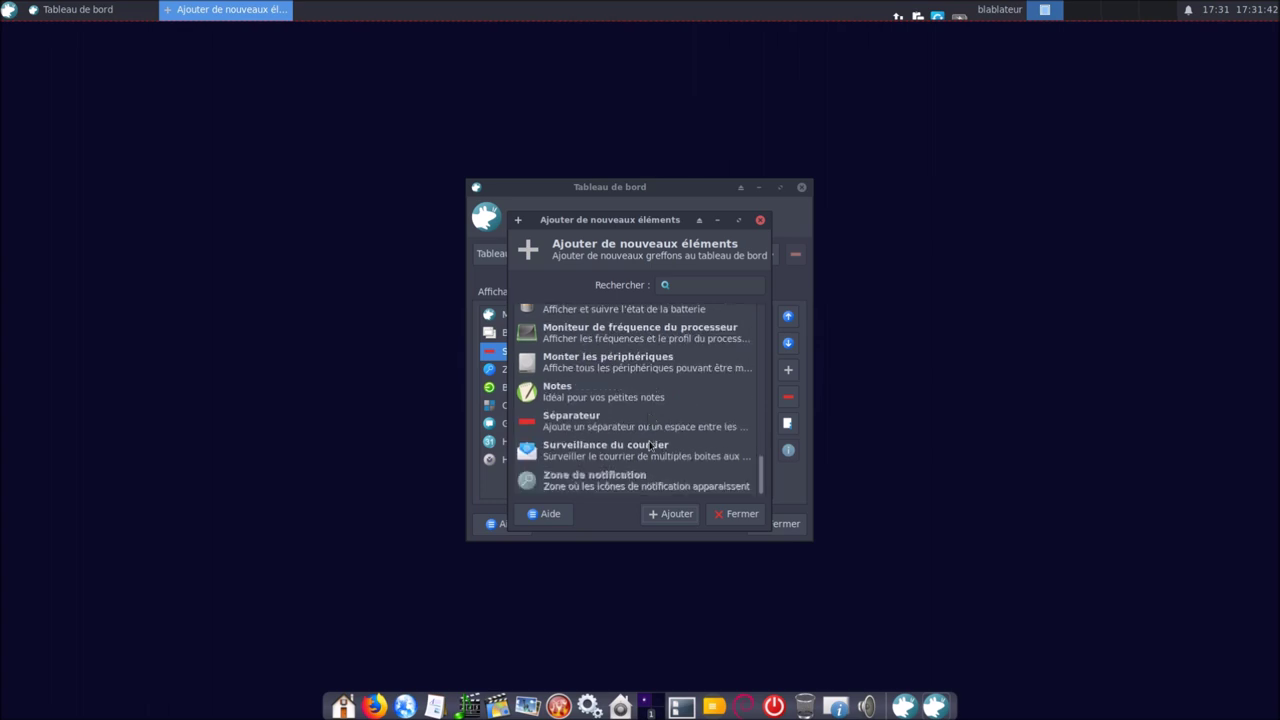
click(741, 514)
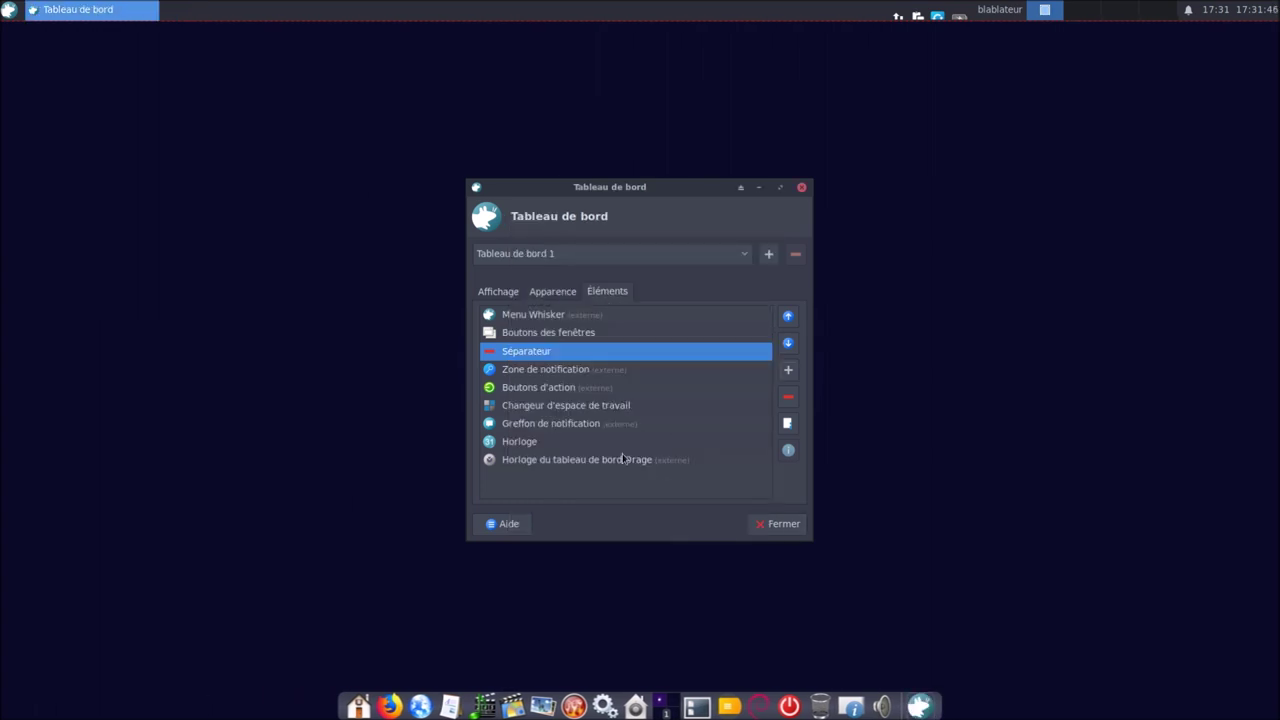
Remove the Horloge du tableau de bord Orage item from the panel
click(626, 459)
click(788, 397)
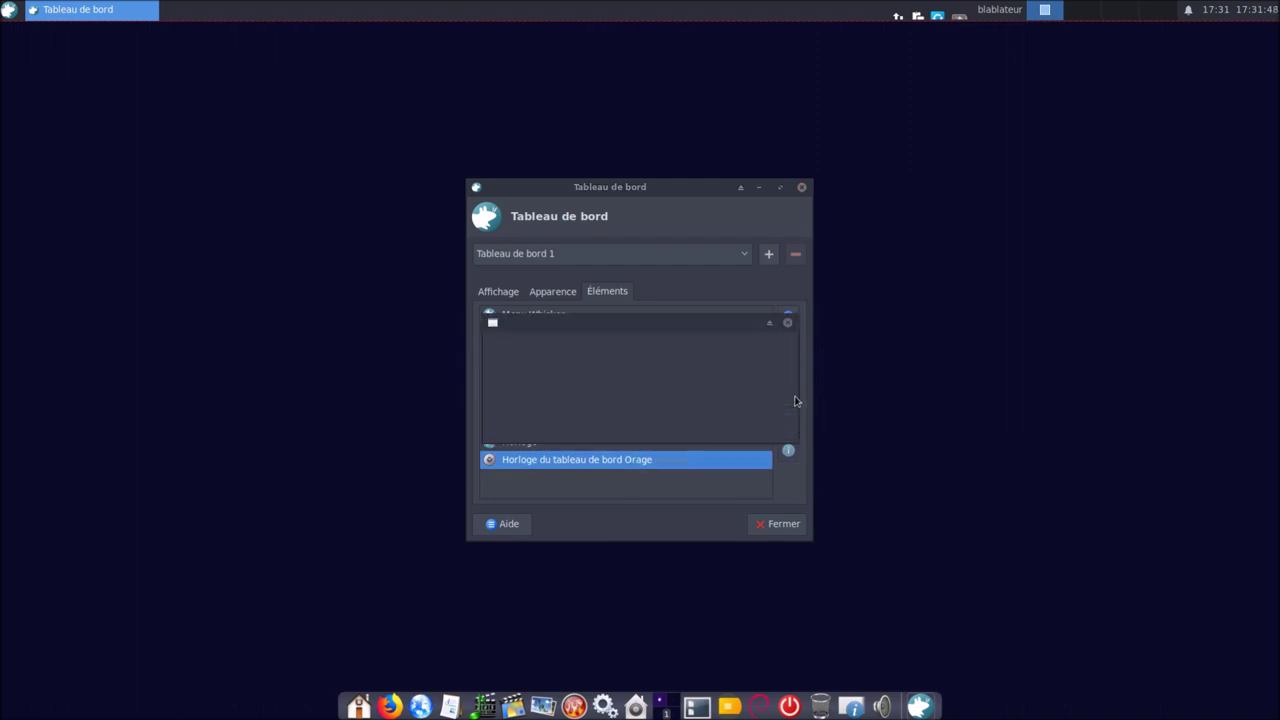
click(759, 424)
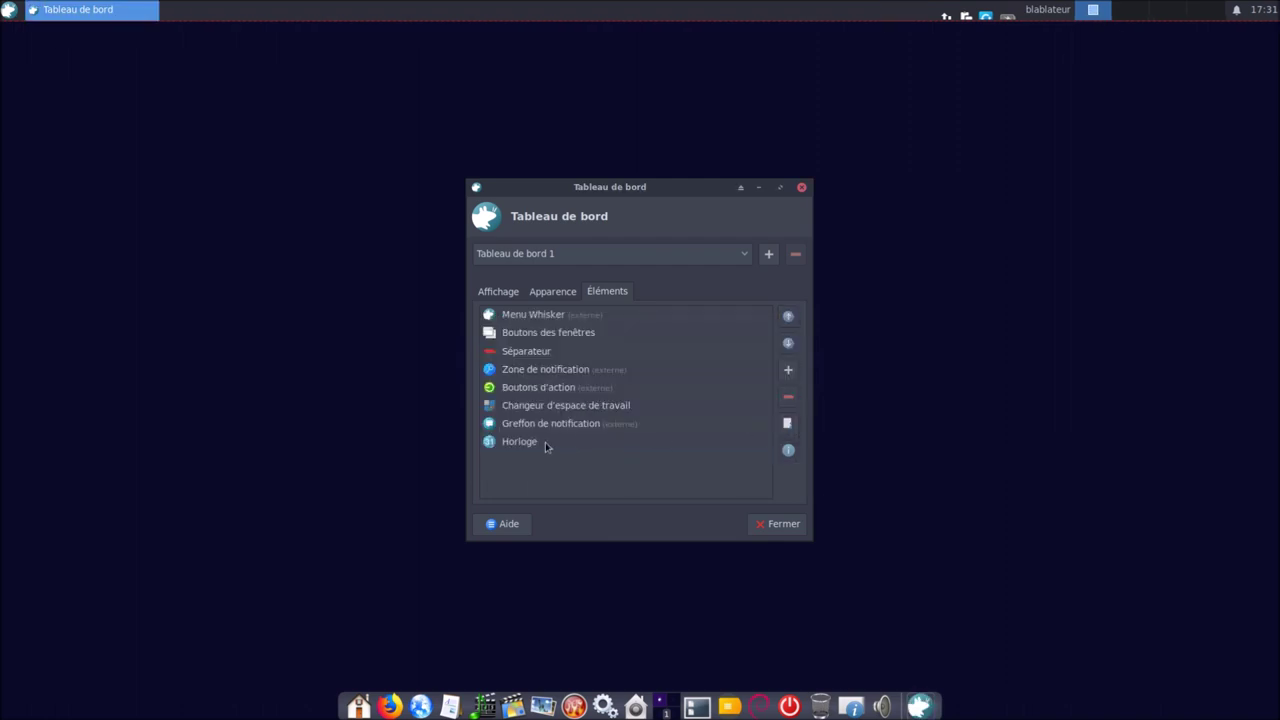
Move the Boutons d'action item to the end of the panel, after Horloge
click(565, 397)
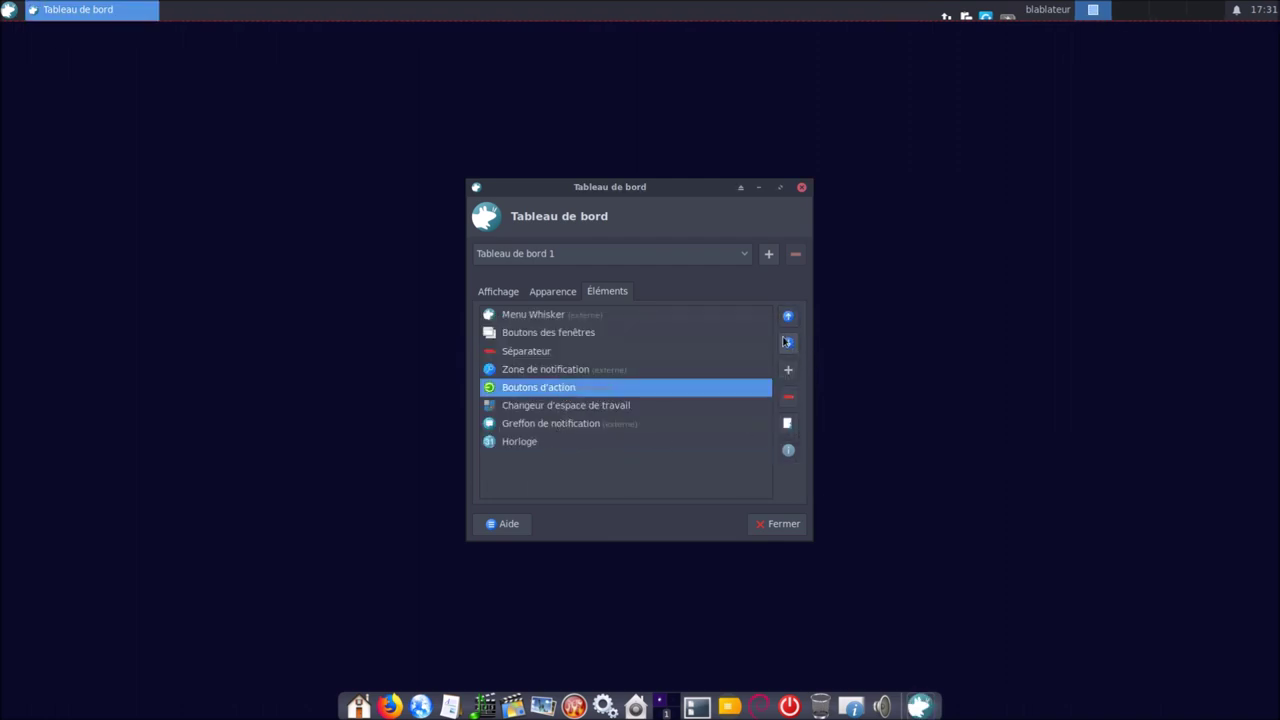
click(788, 343)
click(788, 343)
click(788, 343)
Set the appearance of the Boutons d'action item to Boutons d'action in its settings
click(787, 423)
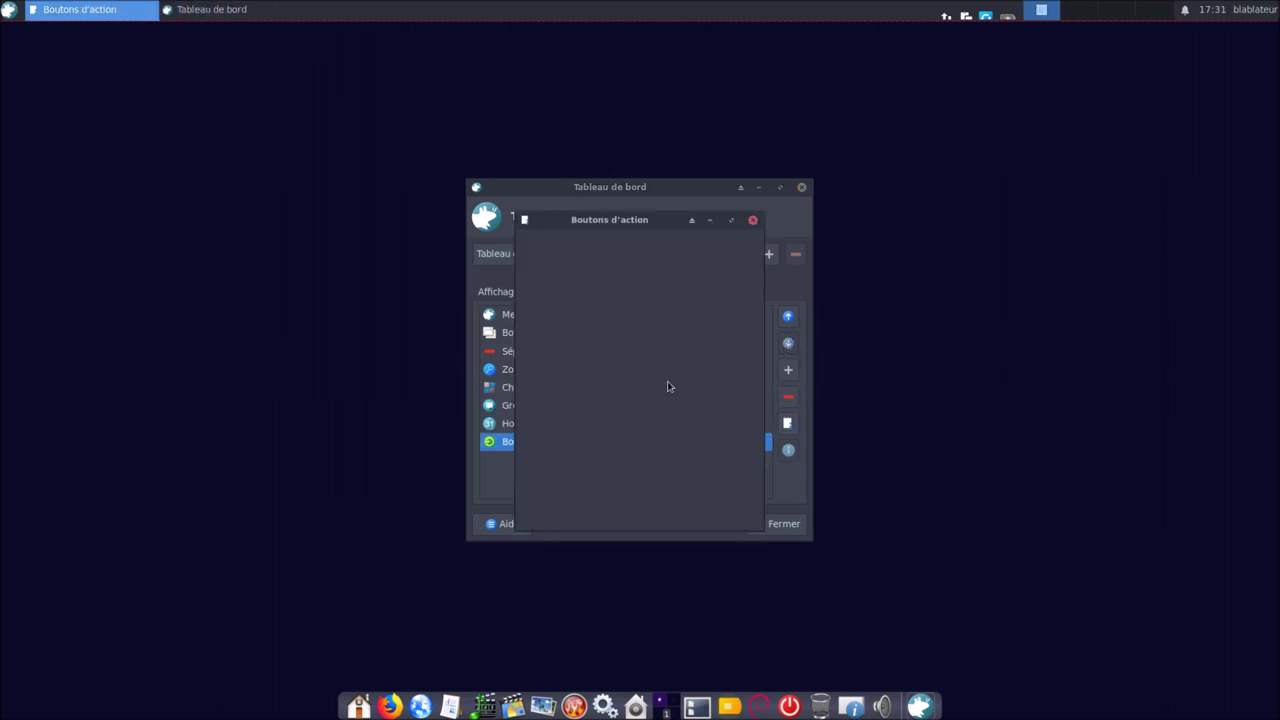
click(633, 291)
click(633, 289)
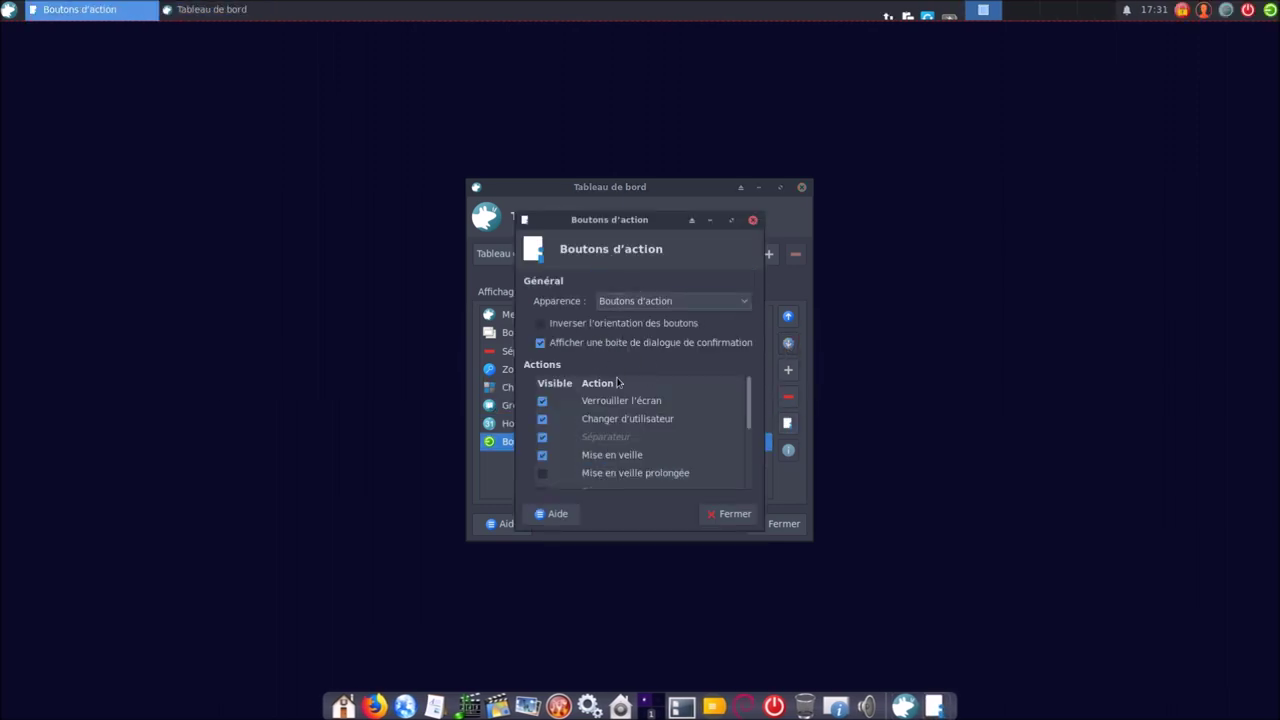
Hide Verrouiller l'écran, Changer d'utilisateur, Mise en veille, Éteindre and the visible separators, keeping only the Déconnexion... action, and close the item's settings
click(543, 400)
click(543, 418)
click(543, 437)
click(543, 455)
scroll(583, 455, down, 3)
click(543, 434)
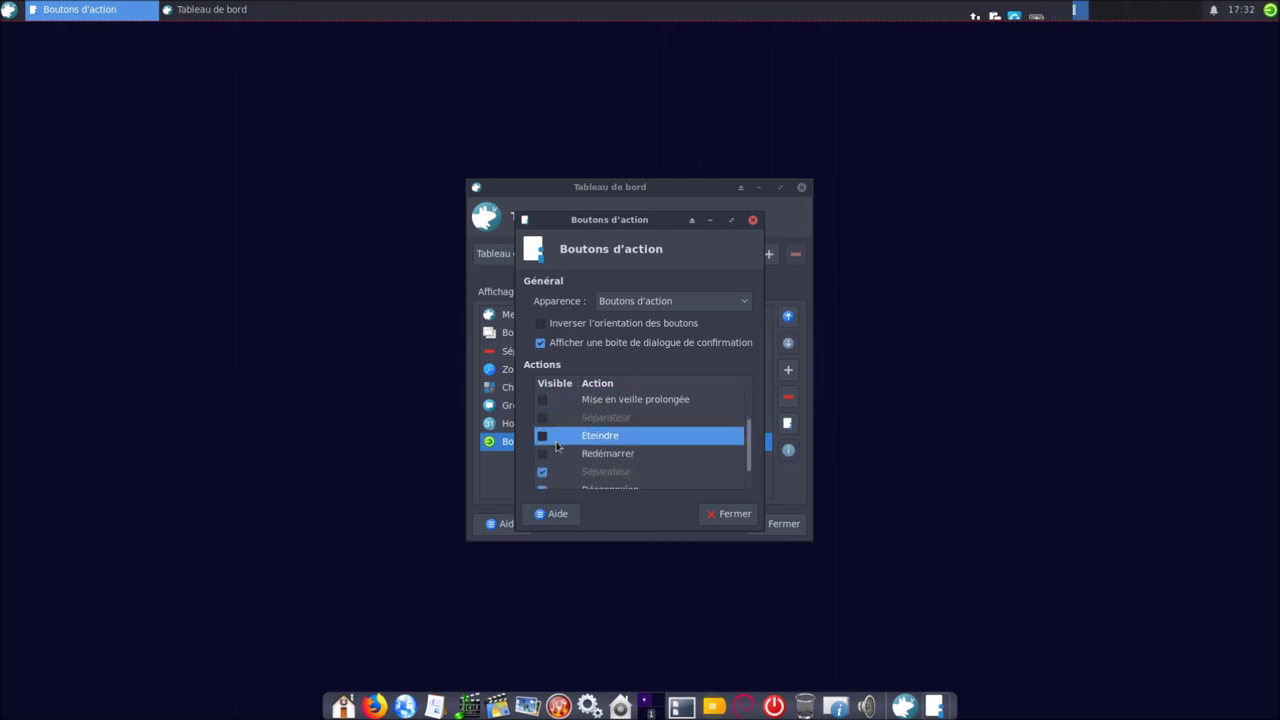
scroll(548, 443, down, 1)
click(543, 445)
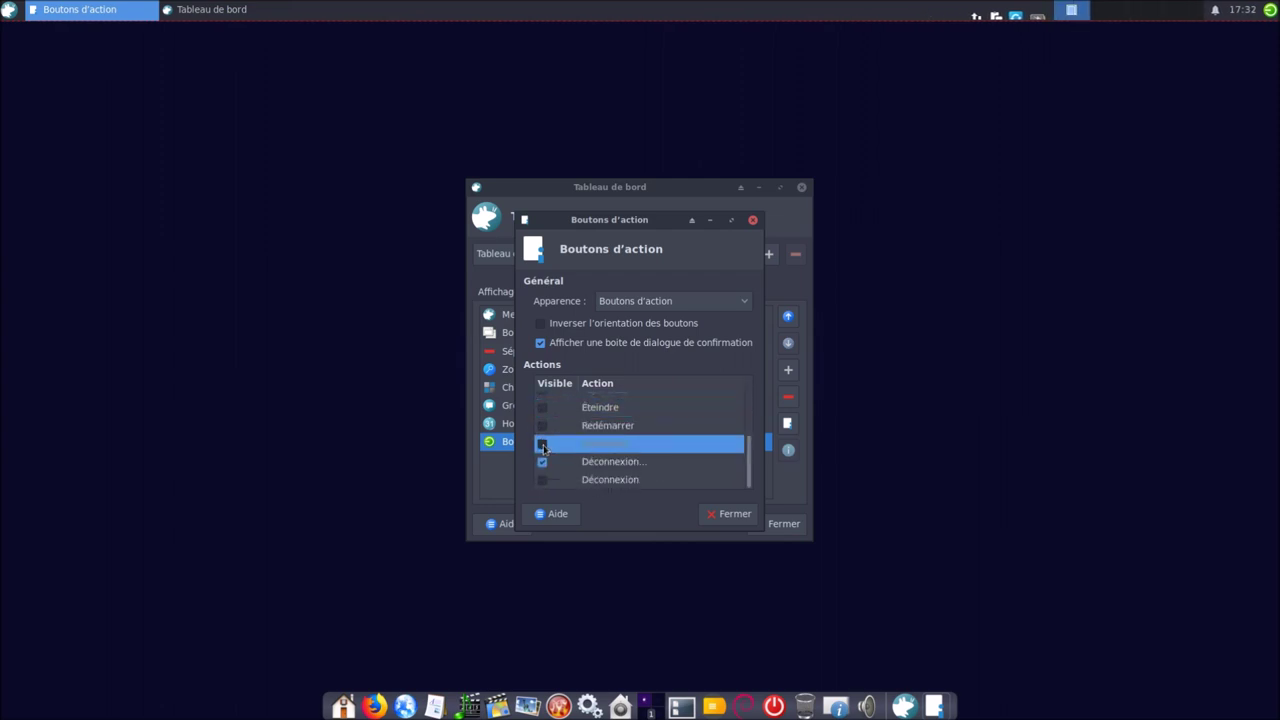
click(729, 513)
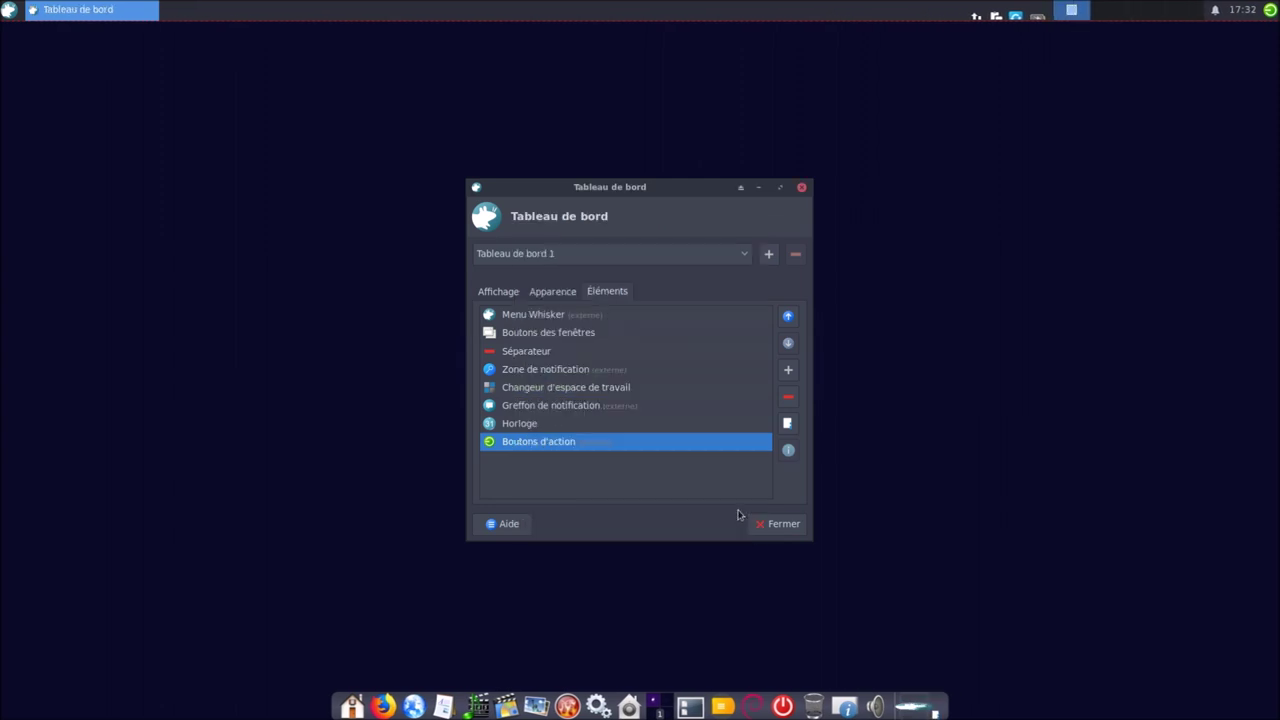
Move the Changeur d'espace de travail item ahead of Zone de notification in the panel
click(542, 387)
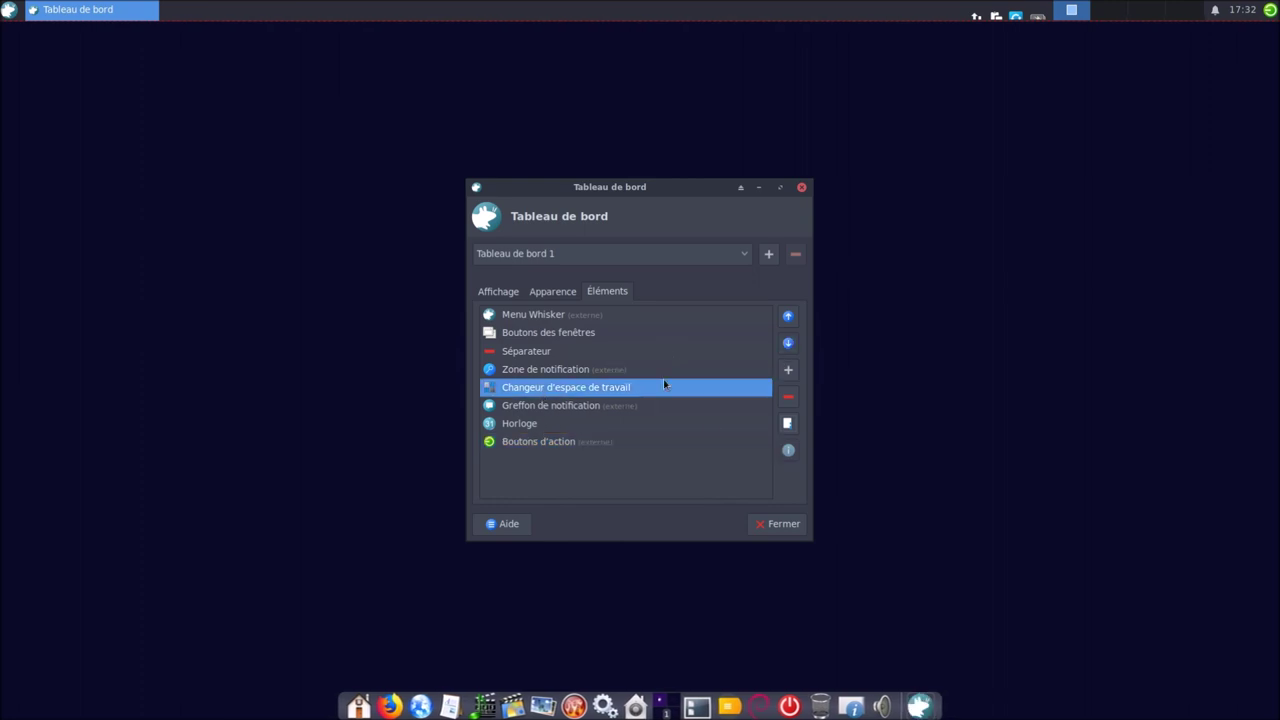
click(788, 316)
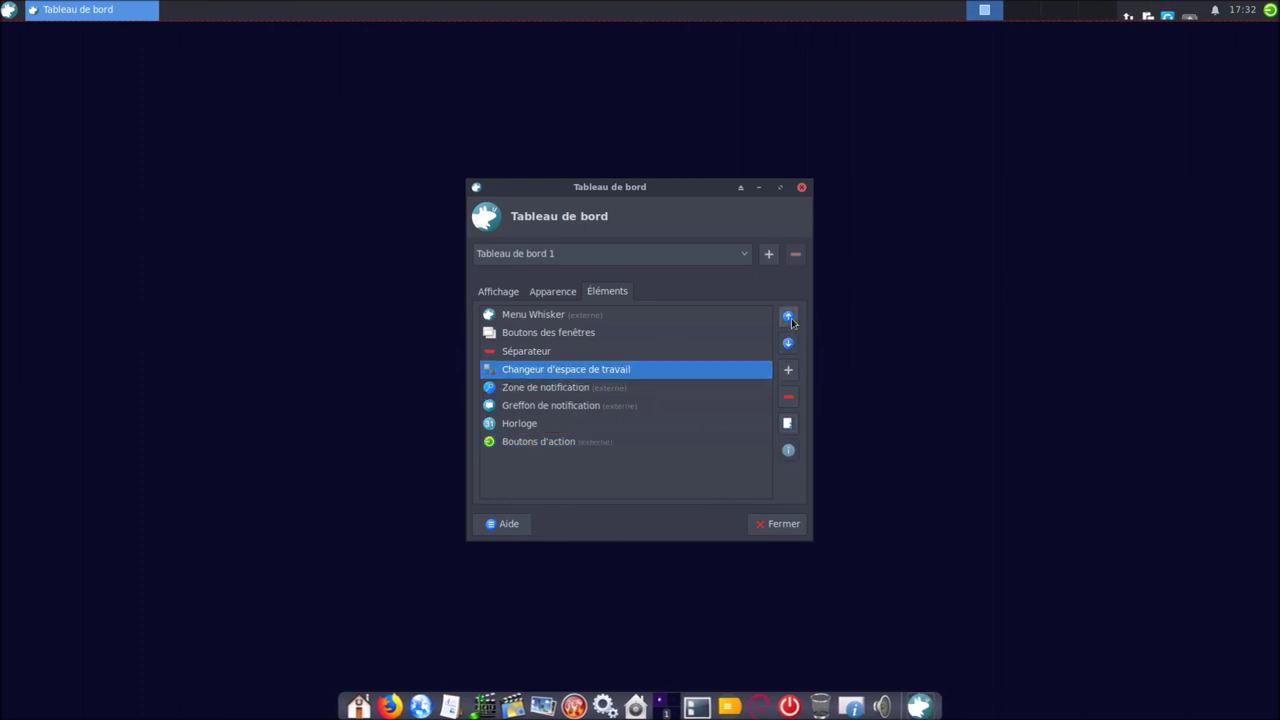
Examine the settings of the Greffon de notification and Zone de notification items, then close the panel preferences
click(520, 405)
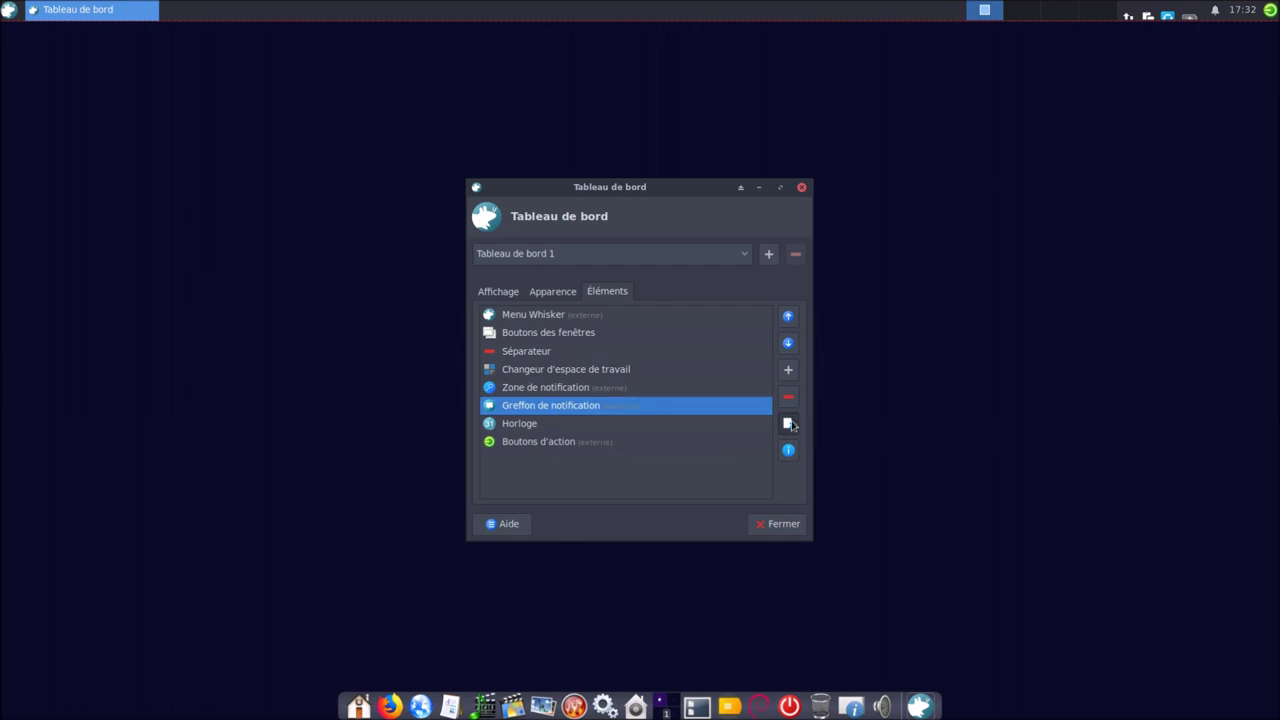
click(789, 424)
click(762, 441)
click(760, 464)
click(609, 390)
click(787, 423)
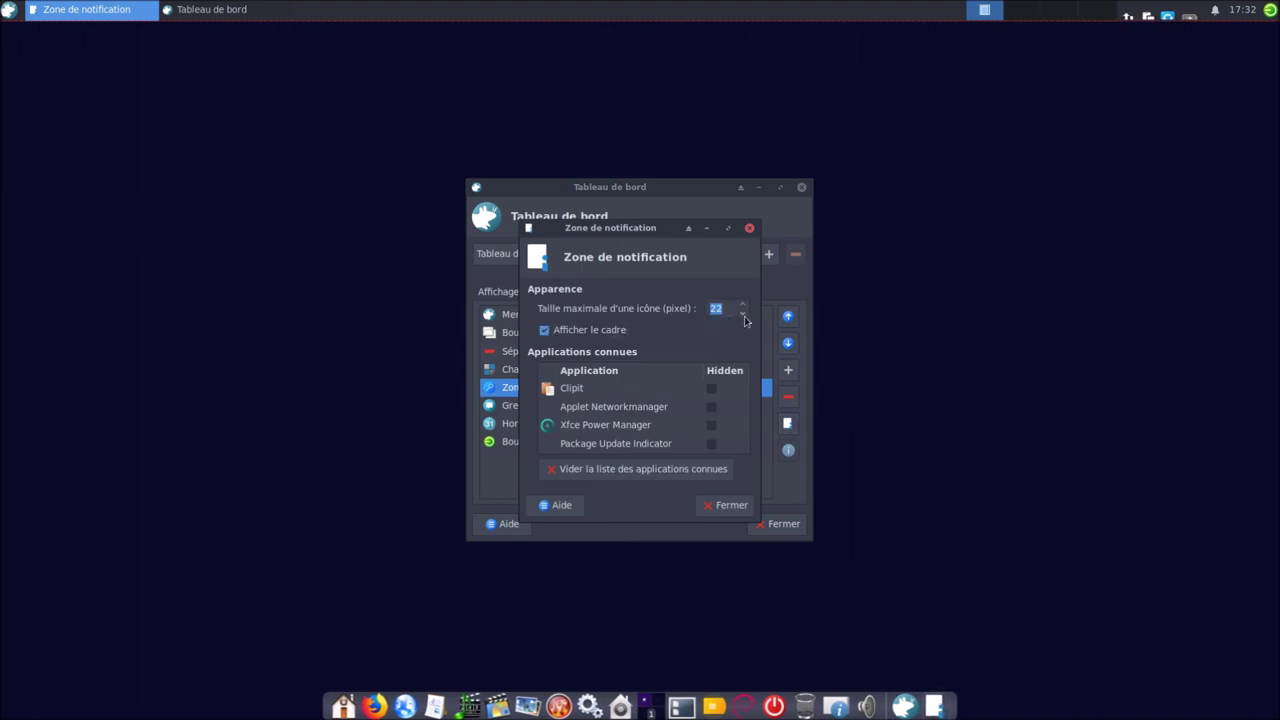
click(729, 506)
click(766, 524)
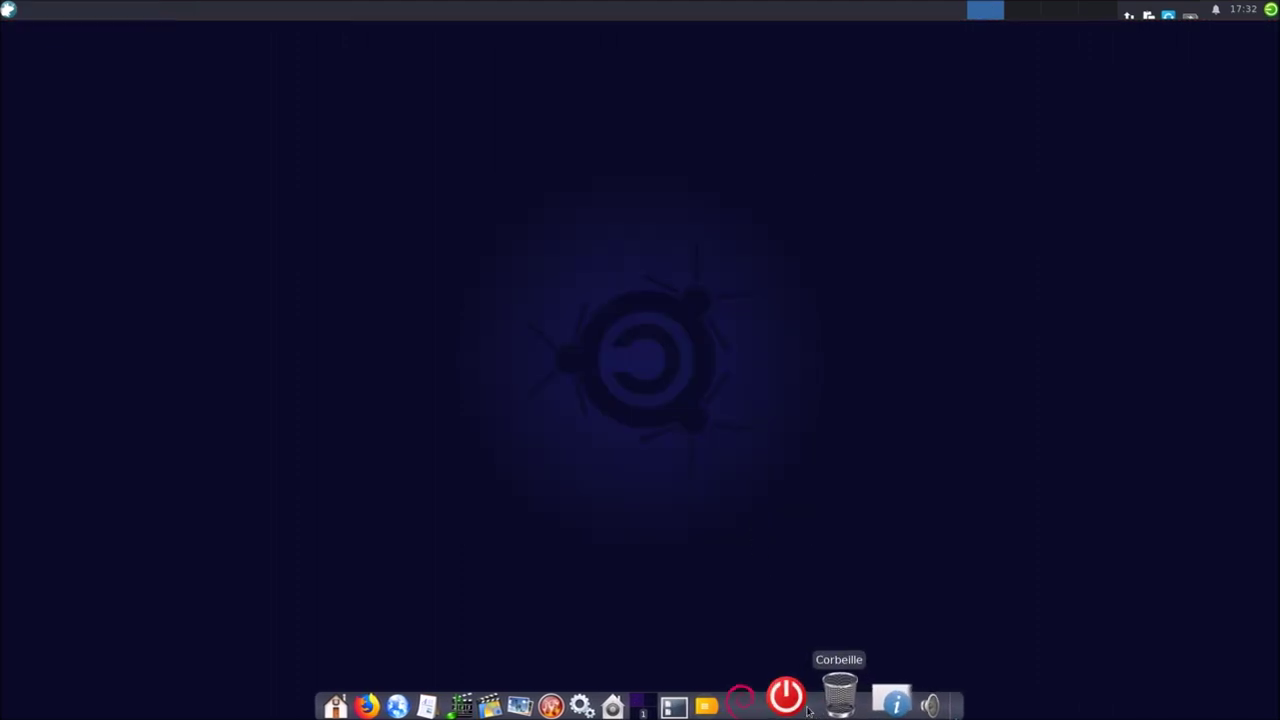
Log out of the session, log back in with the account password and dismiss the notification area error
click(810, 695)
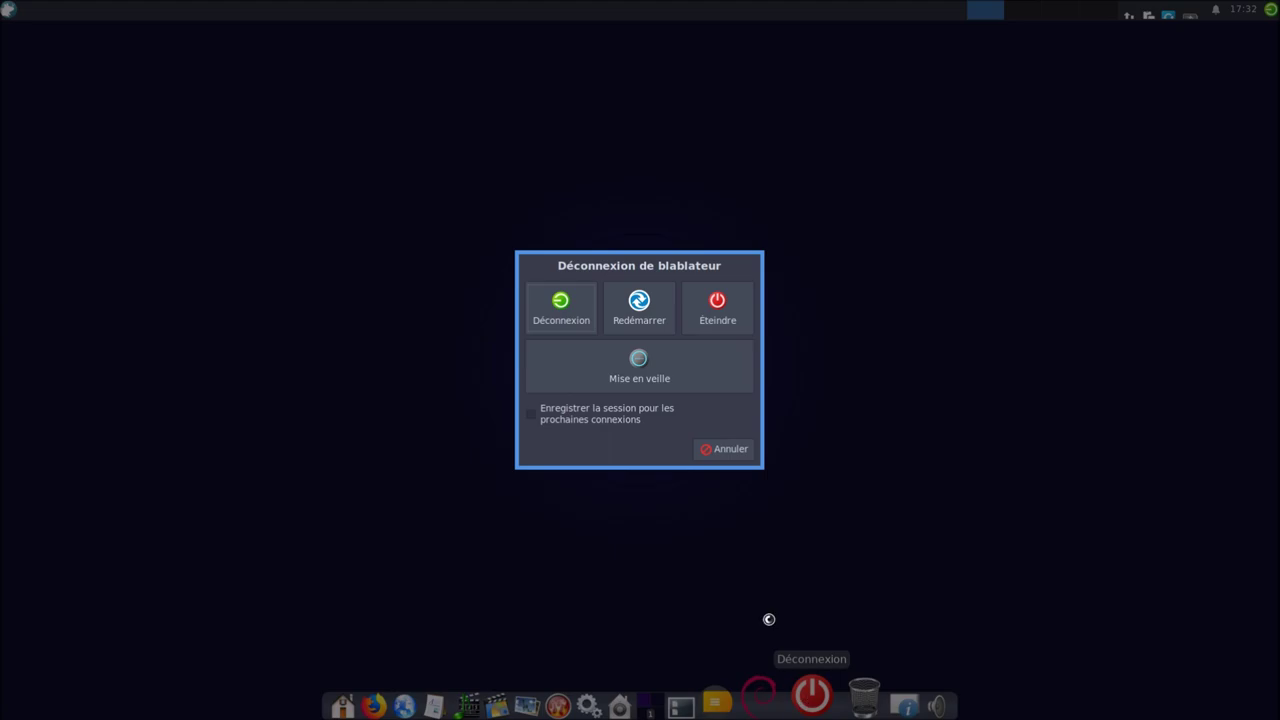
click(615, 318)
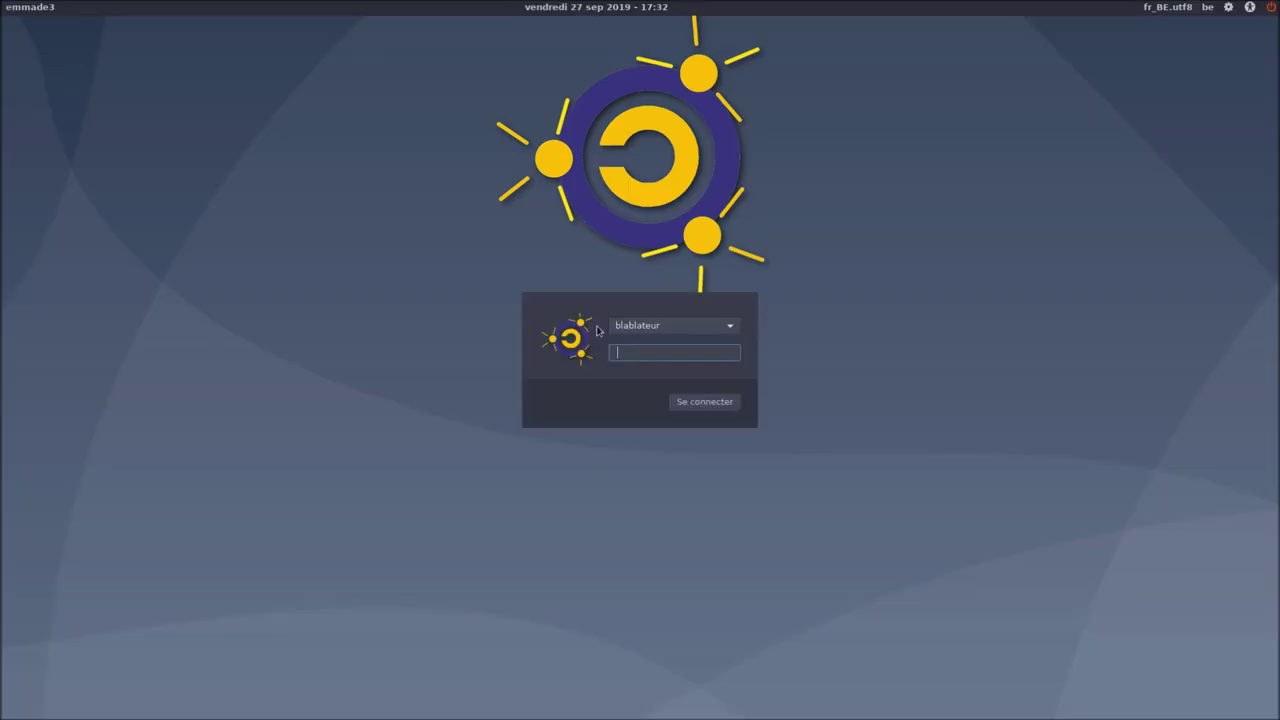
text(***)
key(Return)
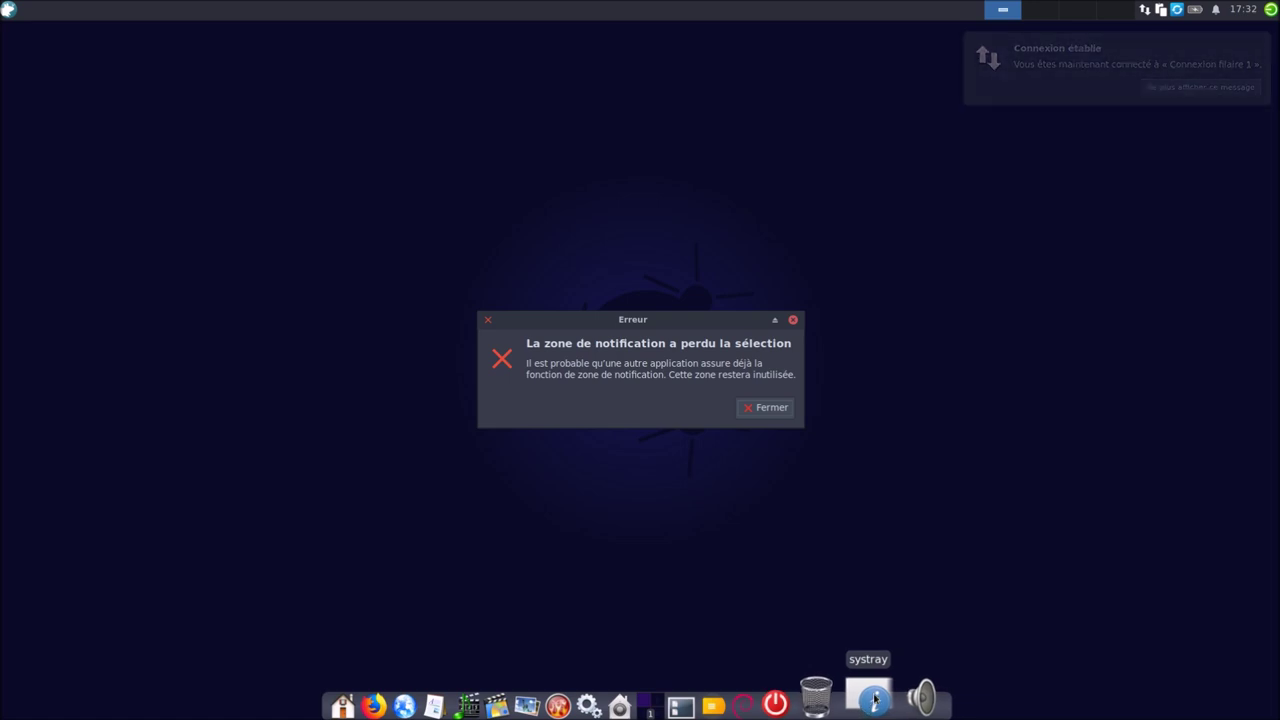
click(767, 410)
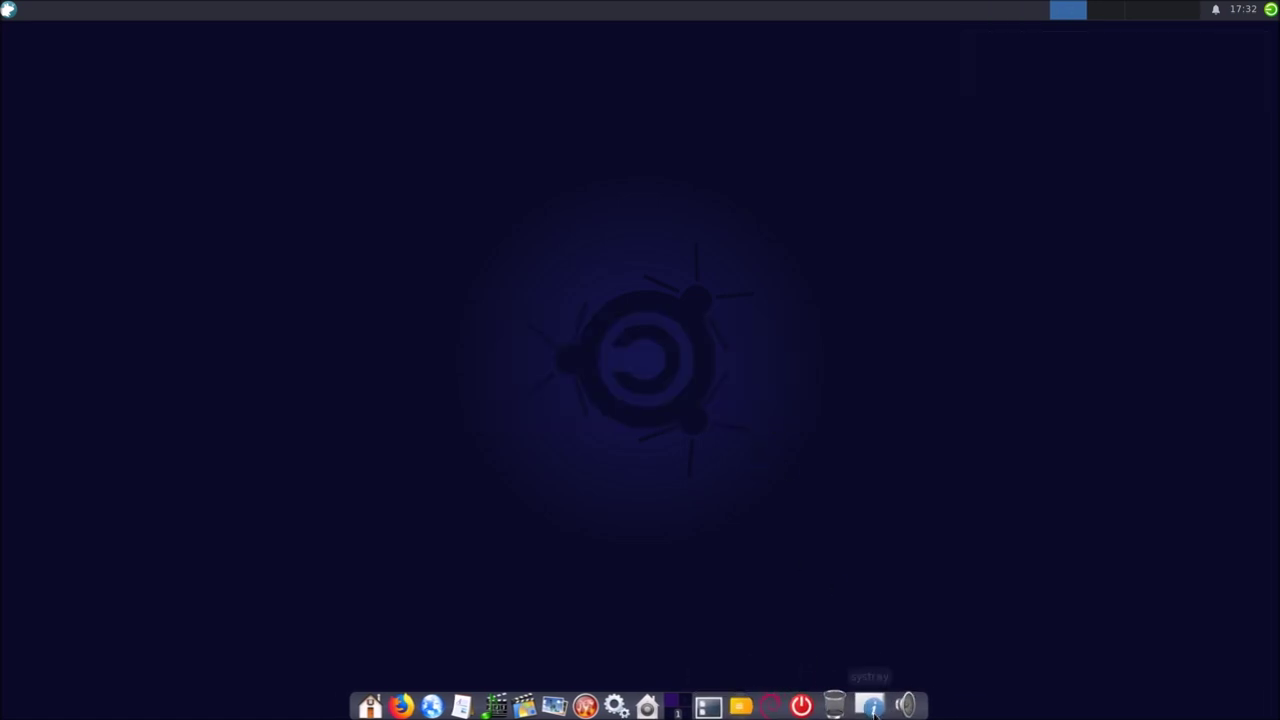
Switch the Cairo-Dock configuration to simplified mode, disable the Ancienne zone de notifications applet and close the configuration
right_click(394, 710)
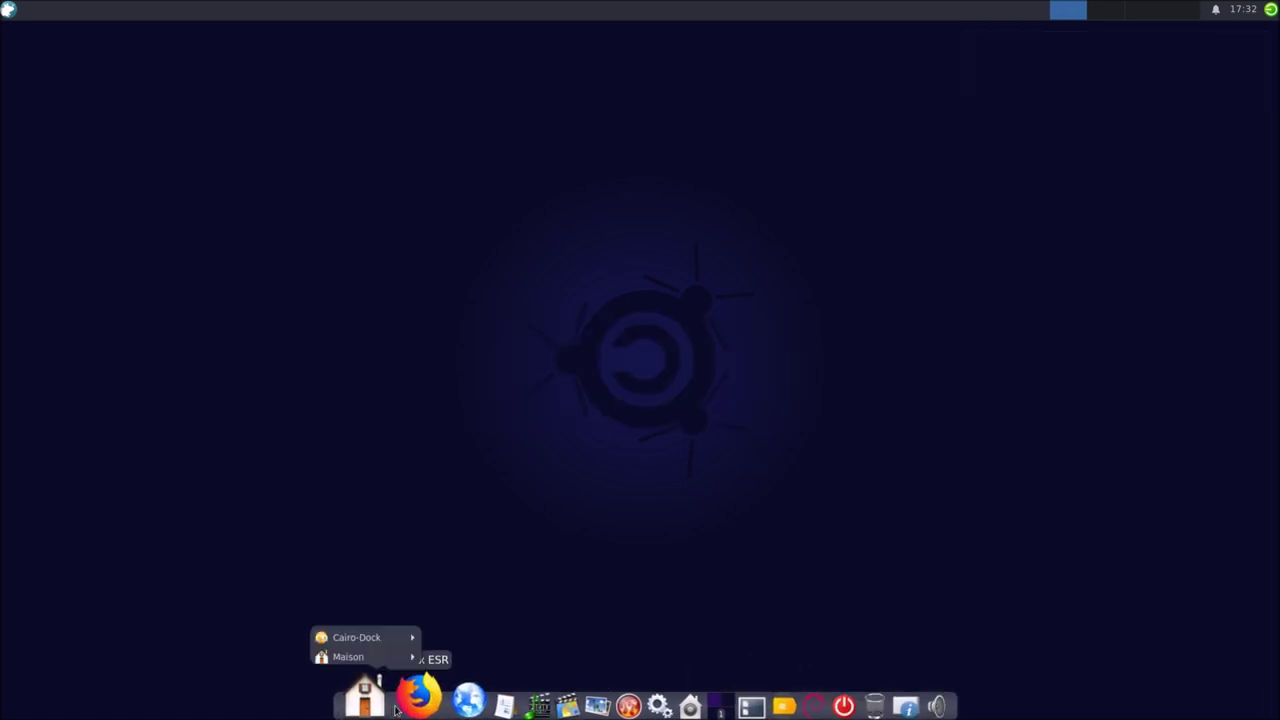
mouse_move(395, 637)
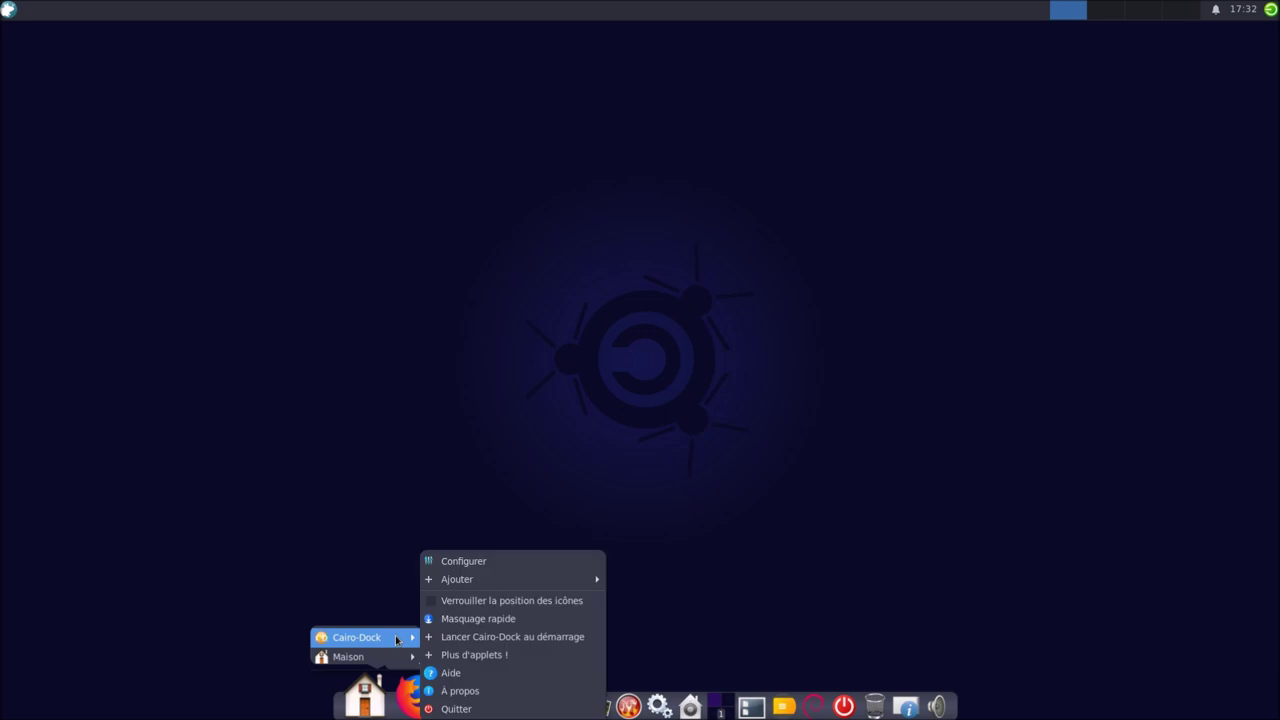
click(493, 565)
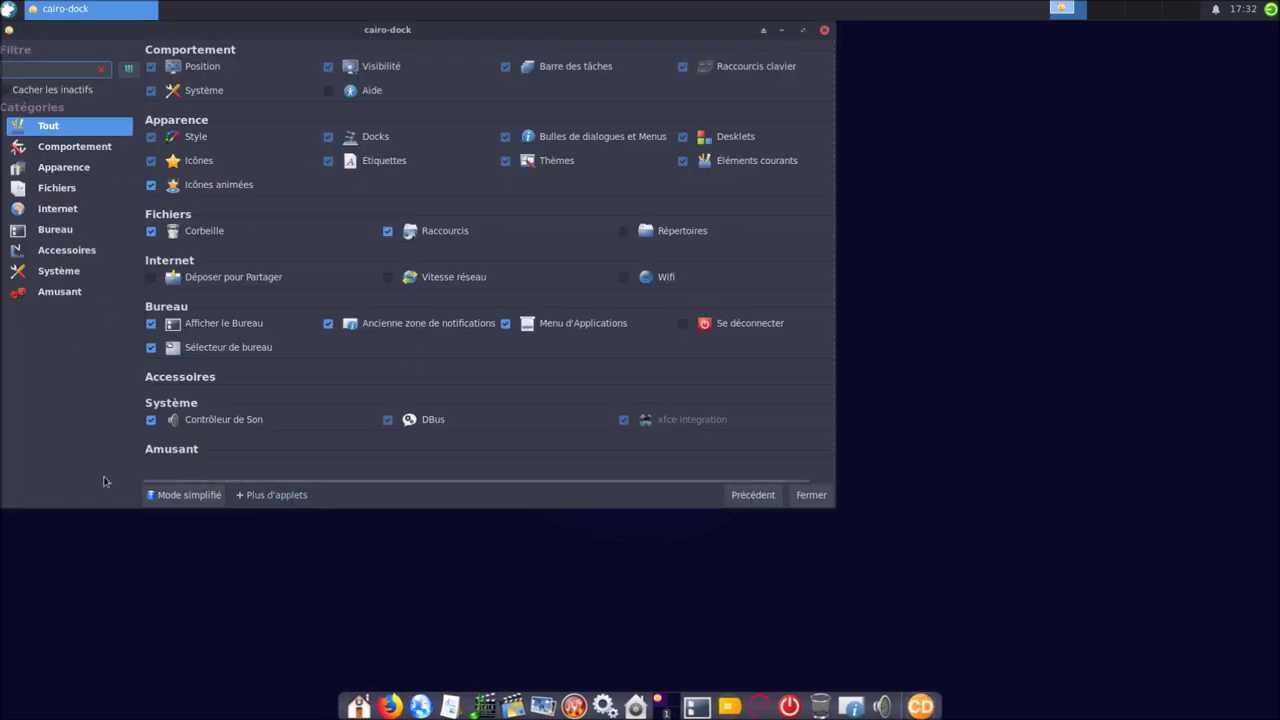
click(168, 495)
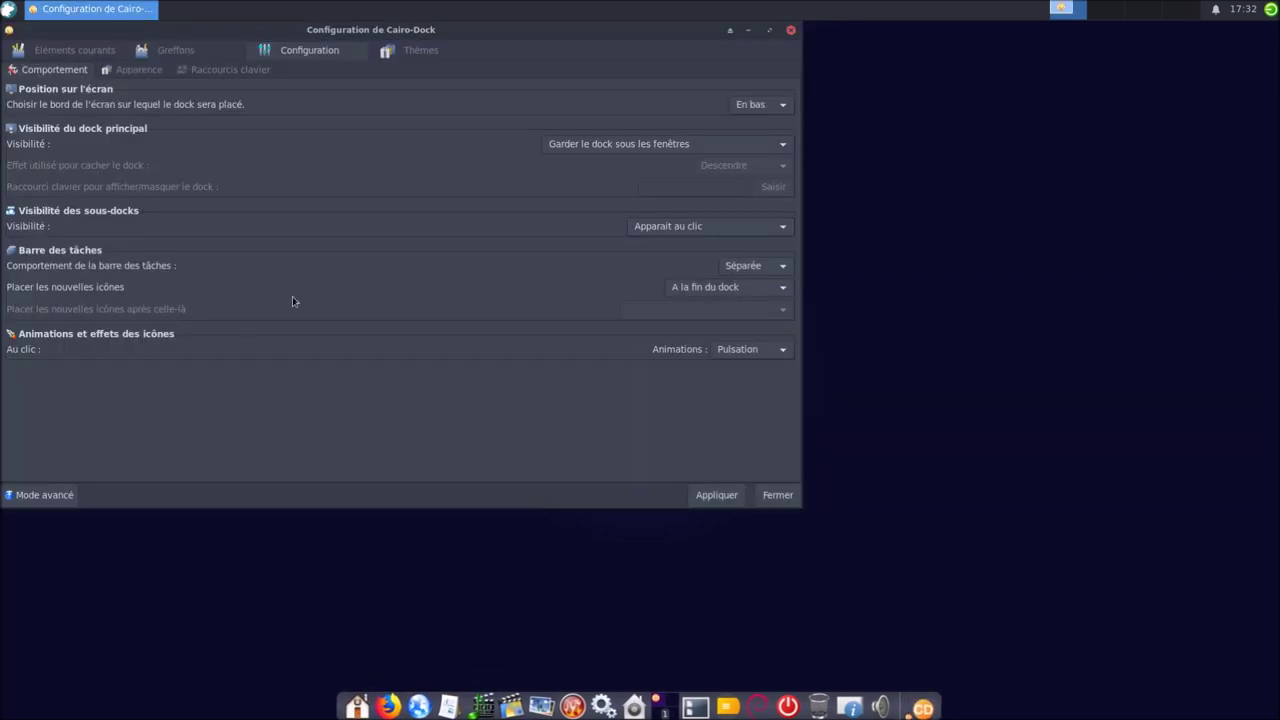
click(140, 70)
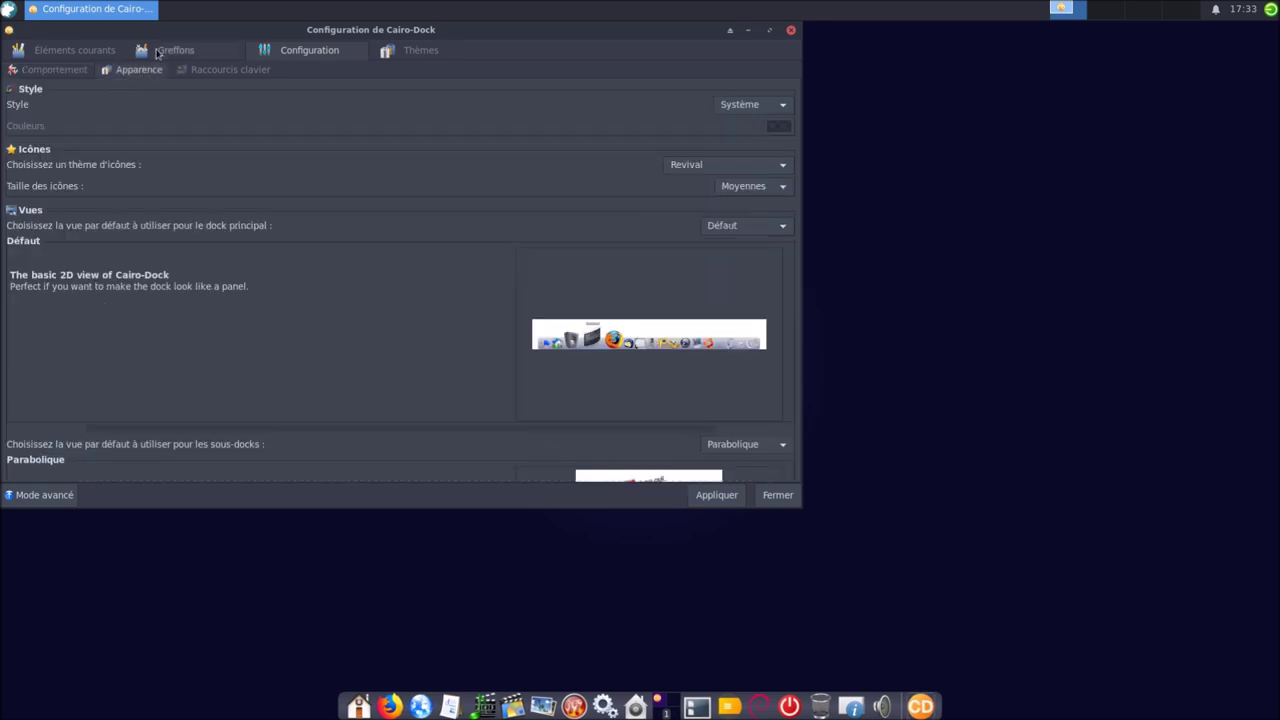
click(157, 52)
click(12, 279)
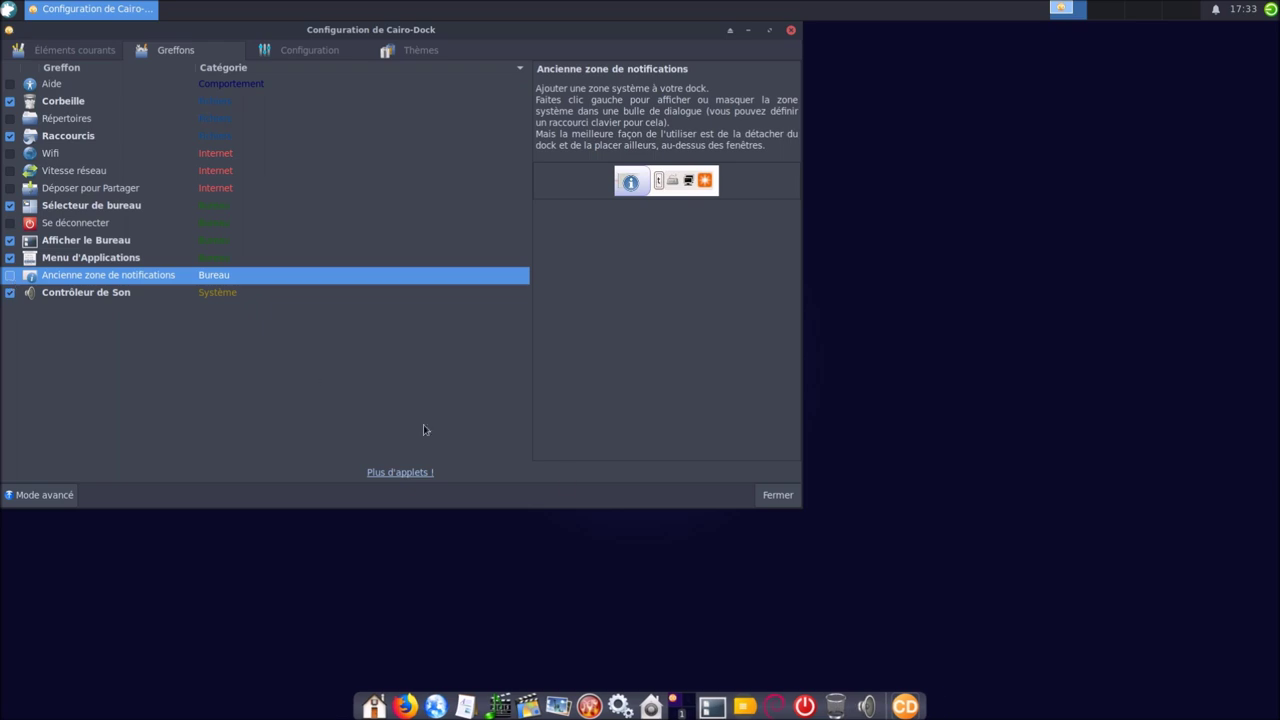
click(777, 495)
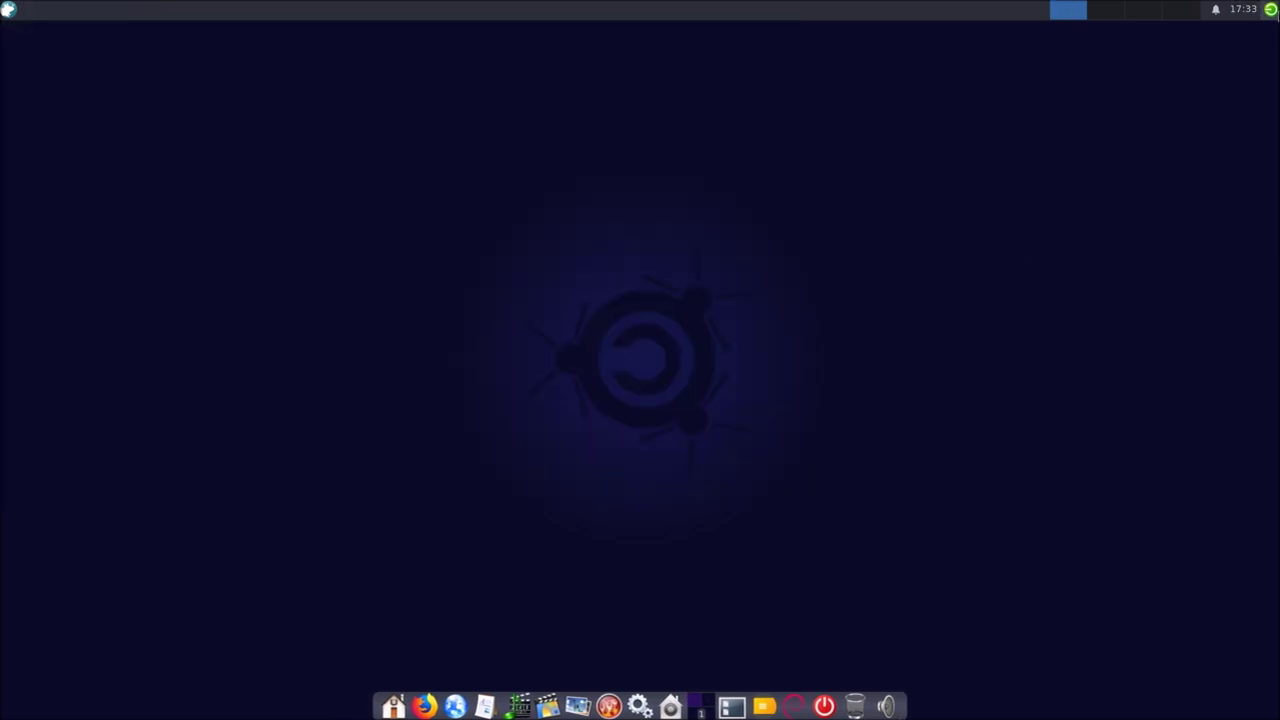
Log out of the session and log back in with the account password
click(1270, 9)
click(562, 305)
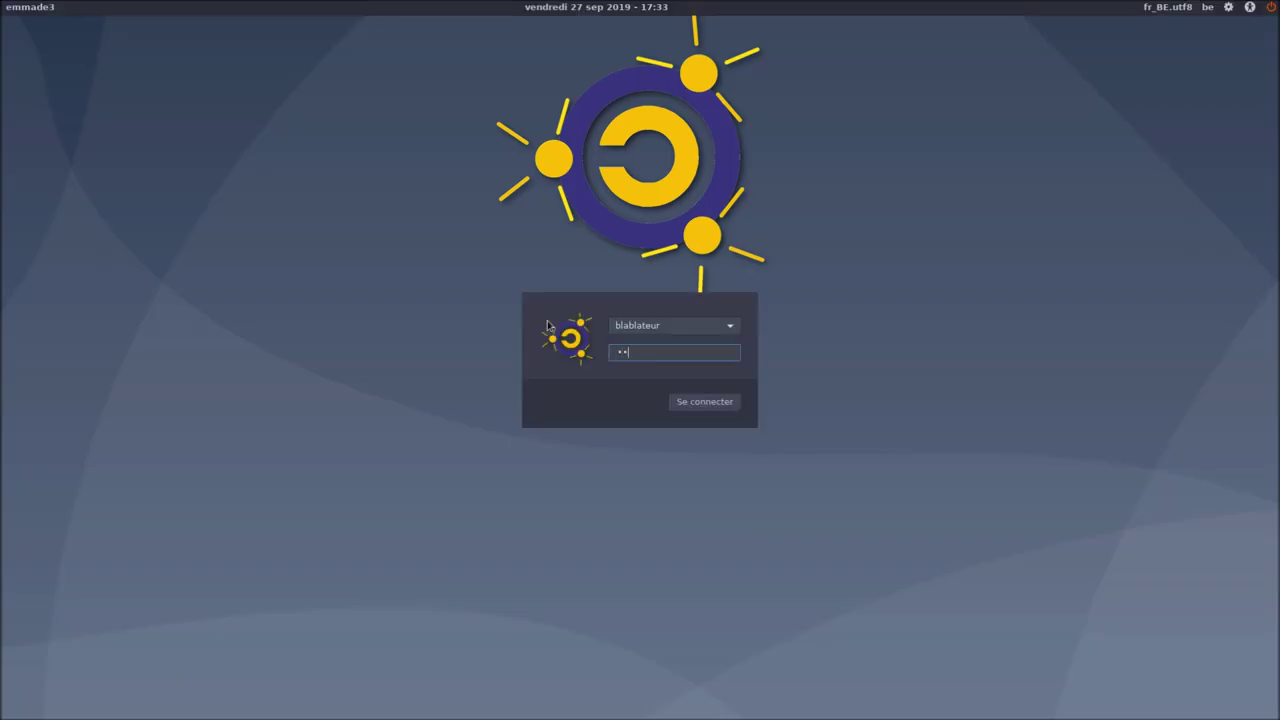
key(Return)
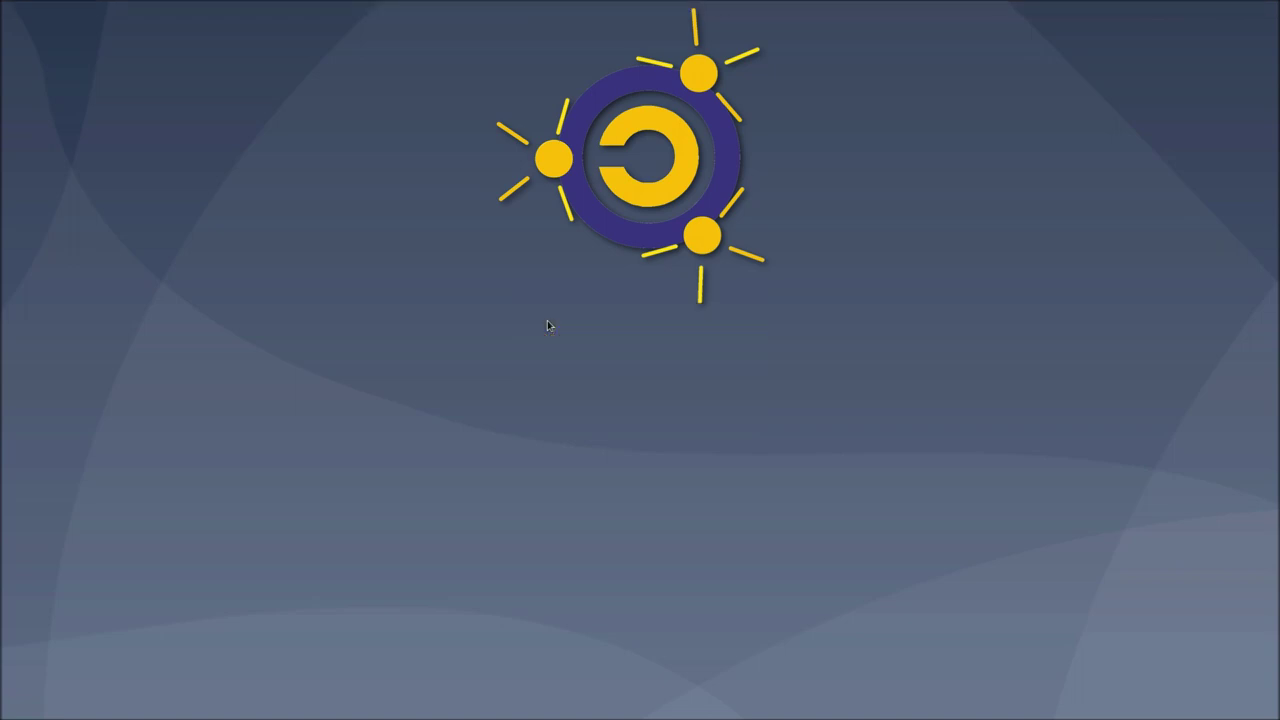